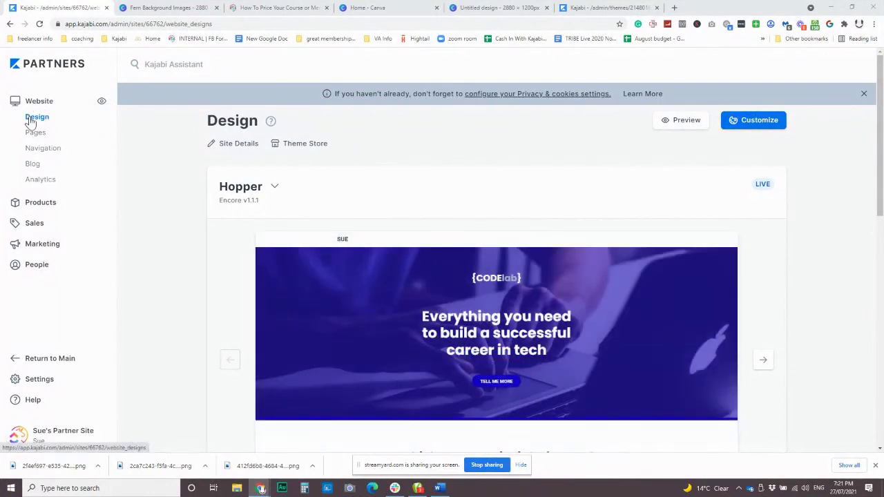
Step: Look over the live Hopper theme and the saved themes on the Design page
{"action": "scroll", "coordinate": [219, 300], "scroll_direction": "down", "scroll_amount": 7}
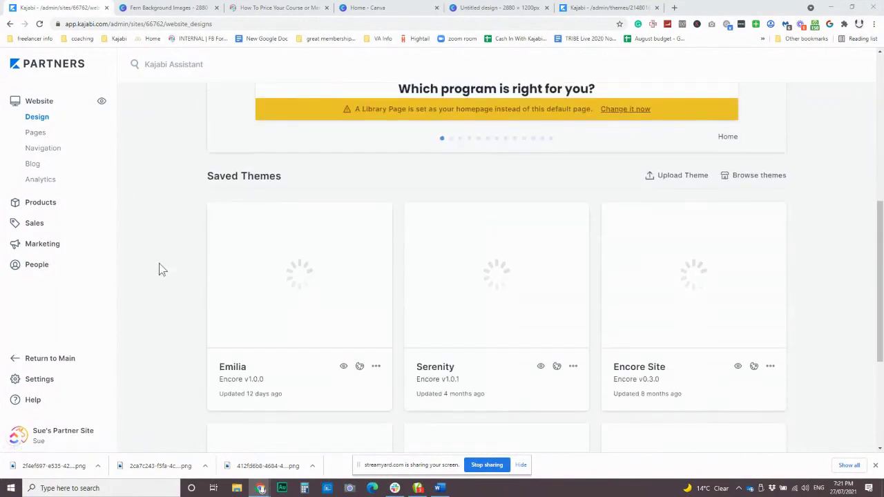
{"action": "scroll", "coordinate": [415, 386], "scroll_direction": "up", "scroll_amount": 5}
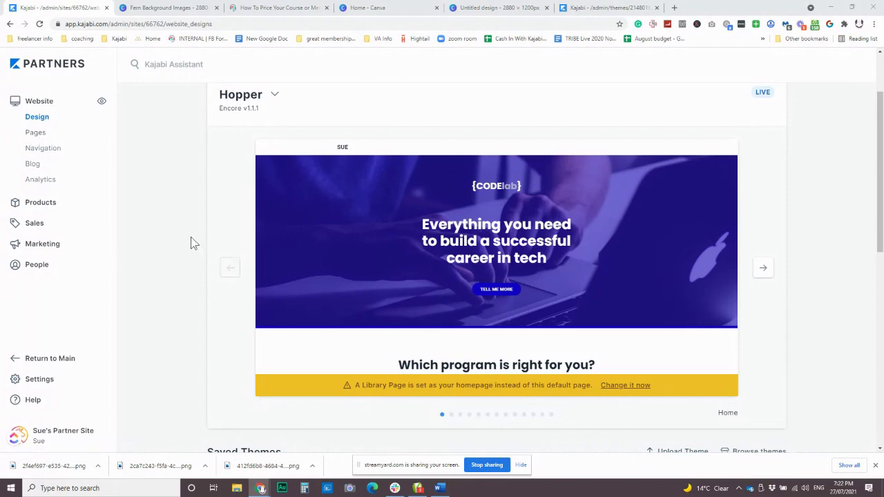
{"action": "scroll", "coordinate": [186, 243], "scroll_direction": "up", "scroll_amount": 1}
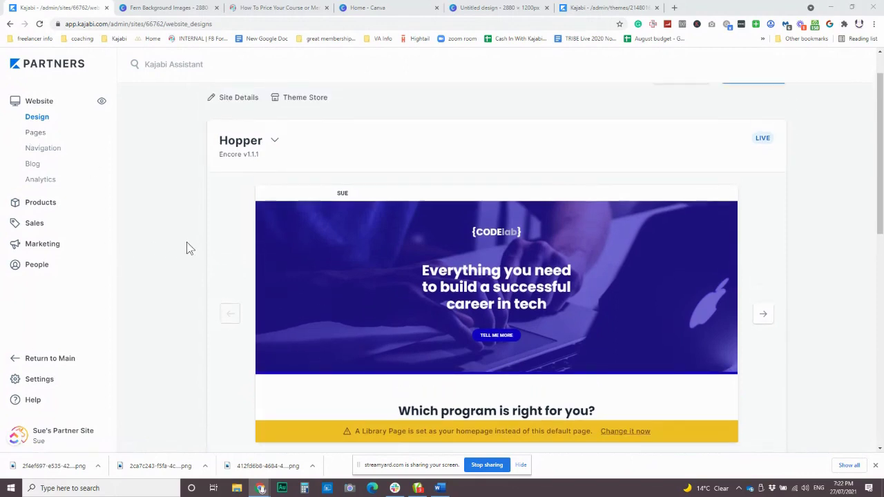
{"action": "scroll", "coordinate": [187, 248], "scroll_direction": "up", "scroll_amount": 1}
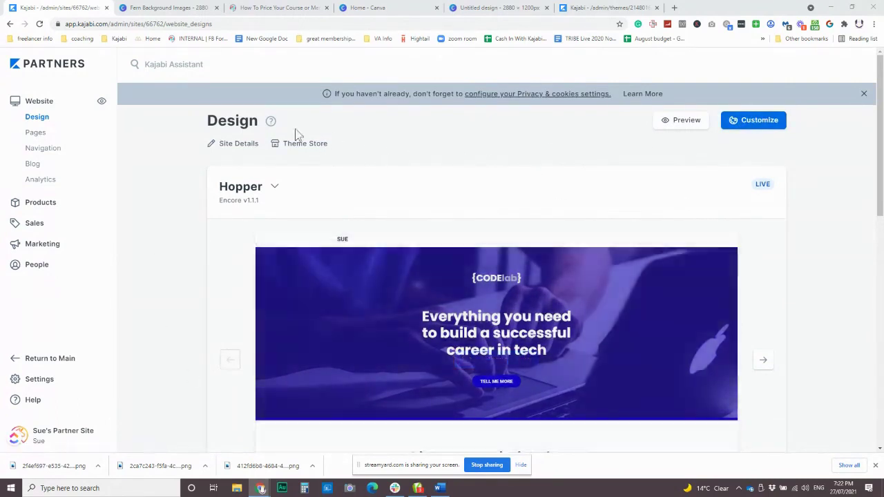
{"action": "mouse_move", "coordinate": [302, 345]}
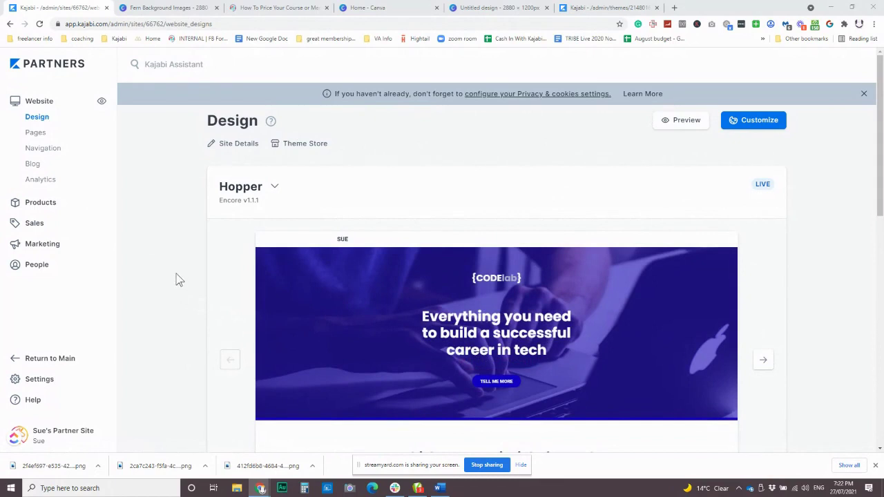
Step: Open the Theme Store and look through the available free themes
{"action": "left_click", "coordinate": [302, 146]}
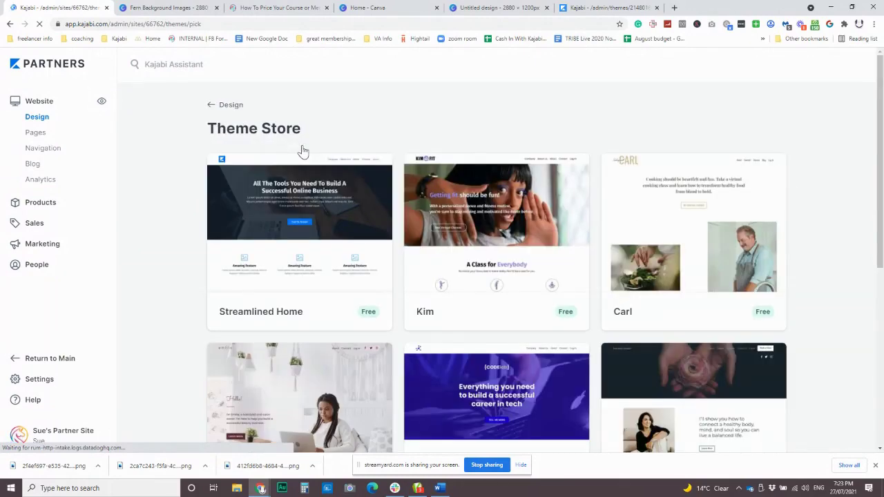
{"action": "scroll", "coordinate": [325, 225], "scroll_direction": "down", "scroll_amount": 2}
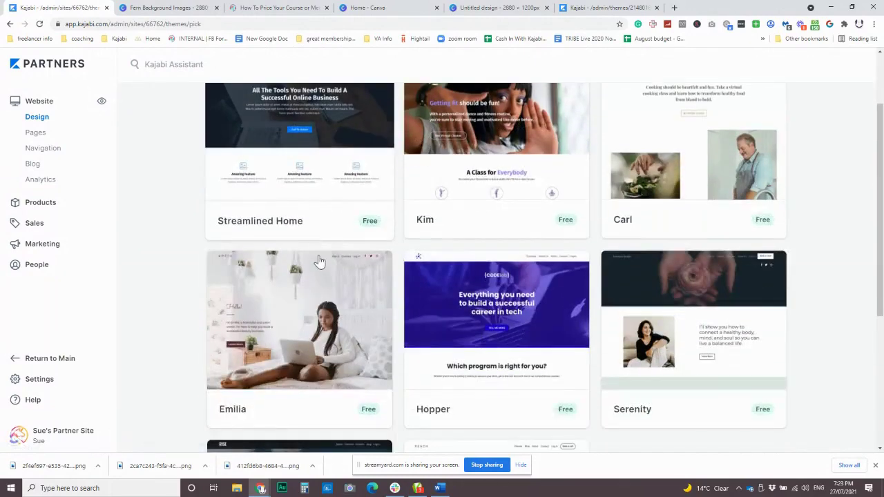
{"action": "scroll", "coordinate": [321, 260], "scroll_direction": "up", "scroll_amount": 2}
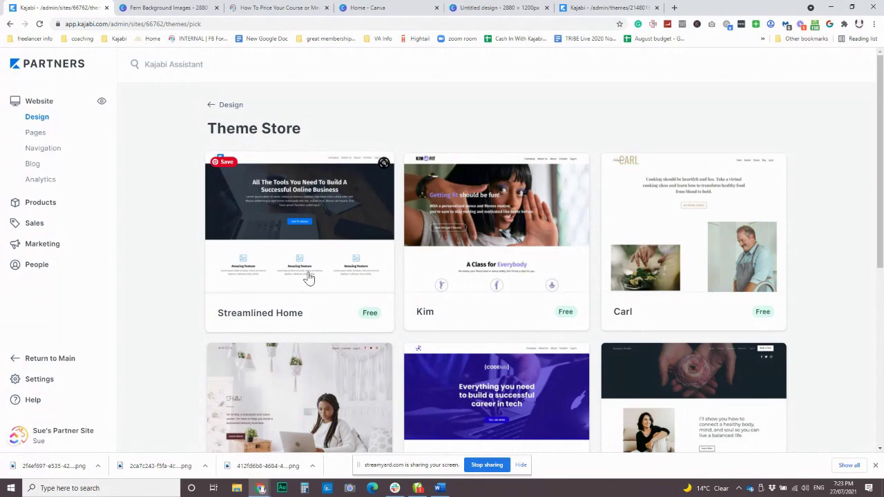
{"action": "scroll", "coordinate": [309, 277], "scroll_direction": "down", "scroll_amount": 2}
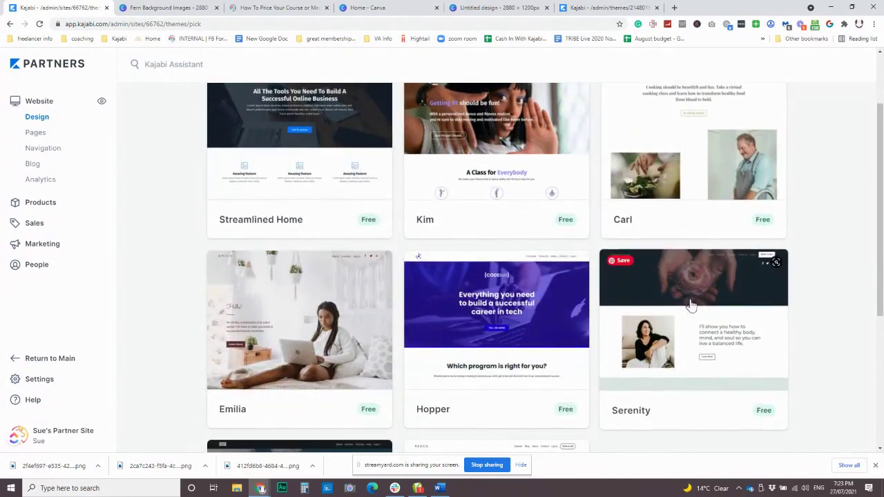
{"action": "scroll", "coordinate": [289, 322], "scroll_direction": "down", "scroll_amount": 4}
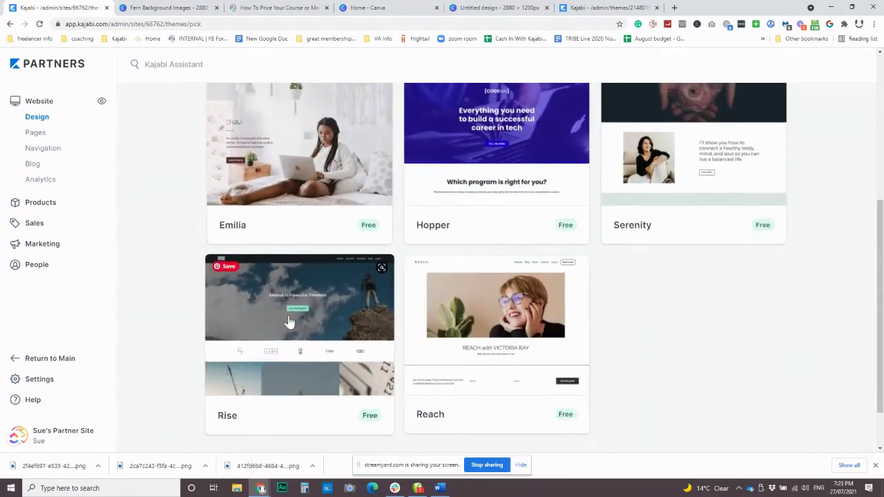
{"action": "scroll", "coordinate": [290, 322], "scroll_direction": "down", "scroll_amount": 2}
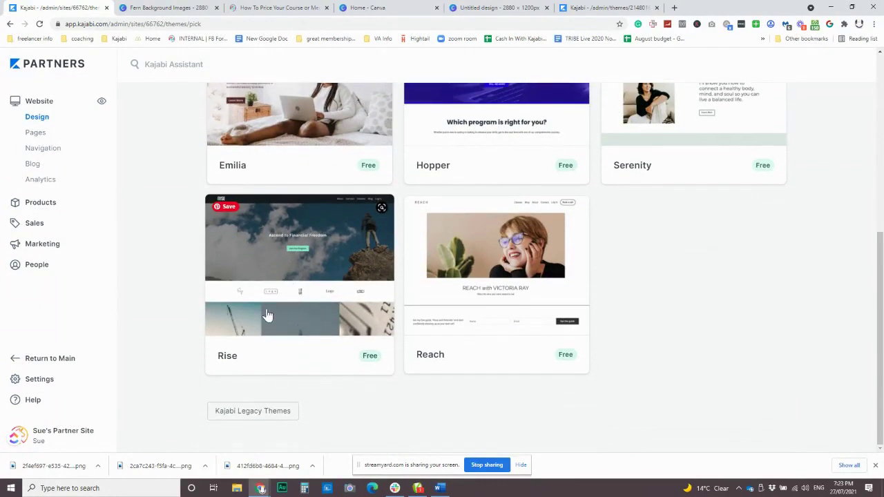
Step: Preview the full page layout of the Rise theme, then close its preview without adding it
{"action": "left_click", "coordinate": [295, 250]}
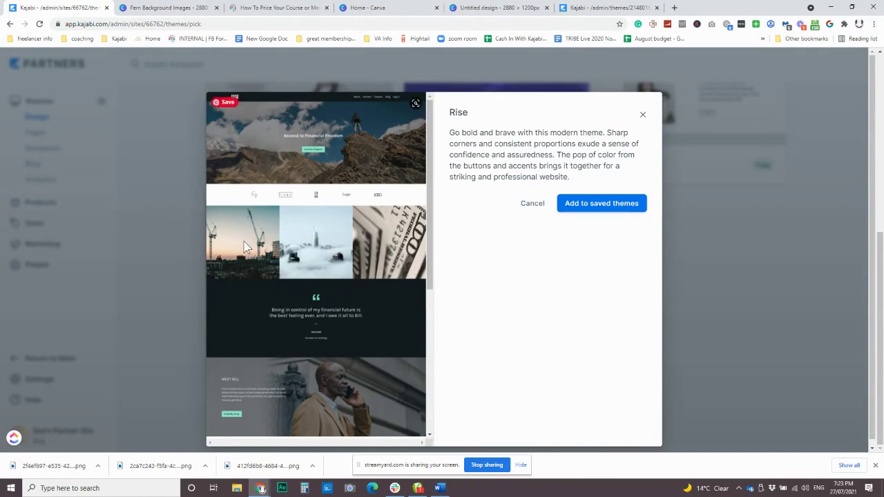
{"action": "scroll", "coordinate": [243, 238], "scroll_direction": "down", "scroll_amount": 3}
{"action": "scroll", "coordinate": [332, 299], "scroll_direction": "down", "scroll_amount": 3}
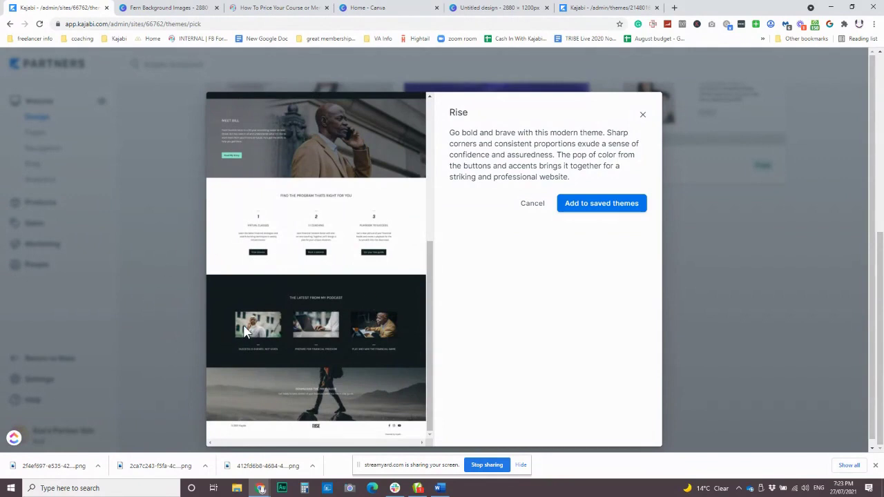
{"action": "scroll", "coordinate": [318, 318], "scroll_direction": "up", "scroll_amount": 6}
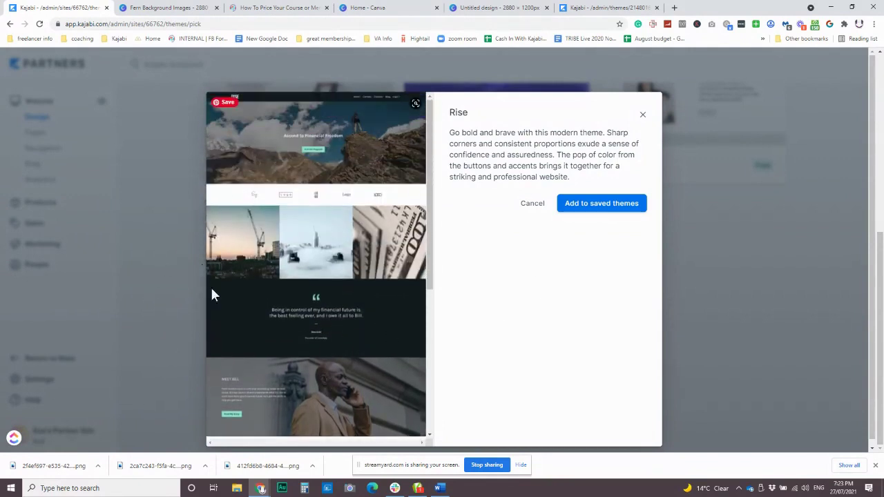
{"action": "left_click", "coordinate": [642, 115]}
Step: Preview the Carl theme's full page layout from header to footer and close the preview without adding it
{"action": "scroll", "coordinate": [565, 300], "scroll_direction": "up", "scroll_amount": 3}
{"action": "left_click", "coordinate": [701, 257]}
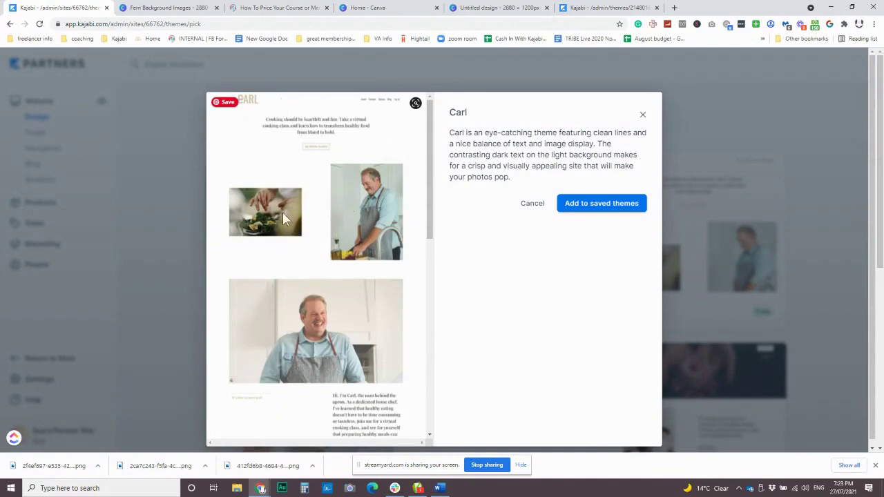
{"action": "scroll", "coordinate": [299, 263], "scroll_direction": "down", "scroll_amount": 1}
{"action": "scroll", "coordinate": [297, 259], "scroll_direction": "down", "scroll_amount": 10}
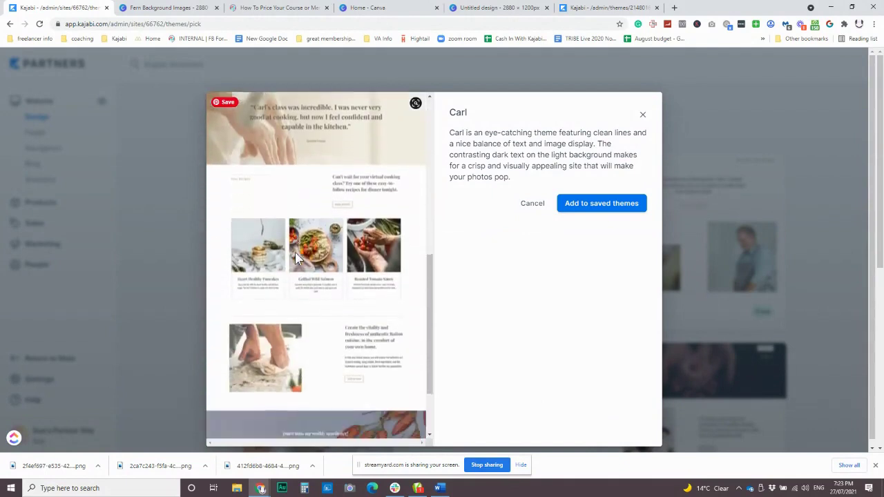
{"action": "scroll", "coordinate": [312, 293], "scroll_direction": "down", "scroll_amount": 1}
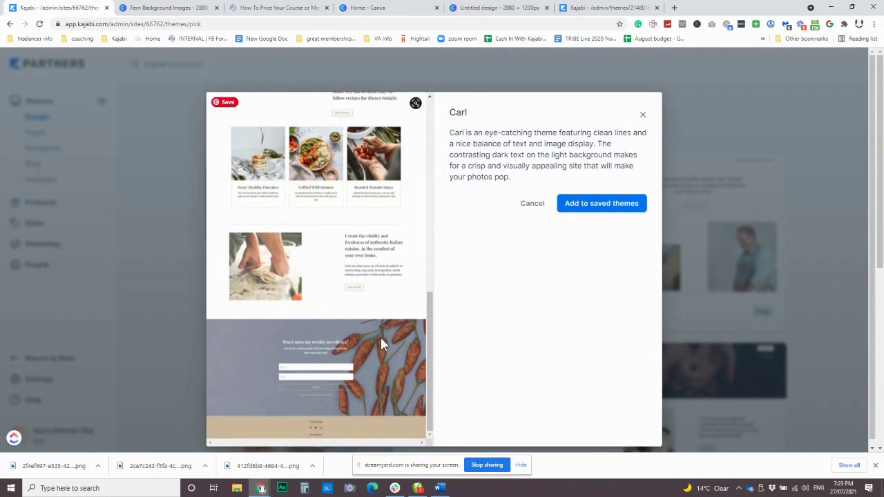
{"action": "scroll", "coordinate": [387, 335], "scroll_direction": "up", "scroll_amount": 3}
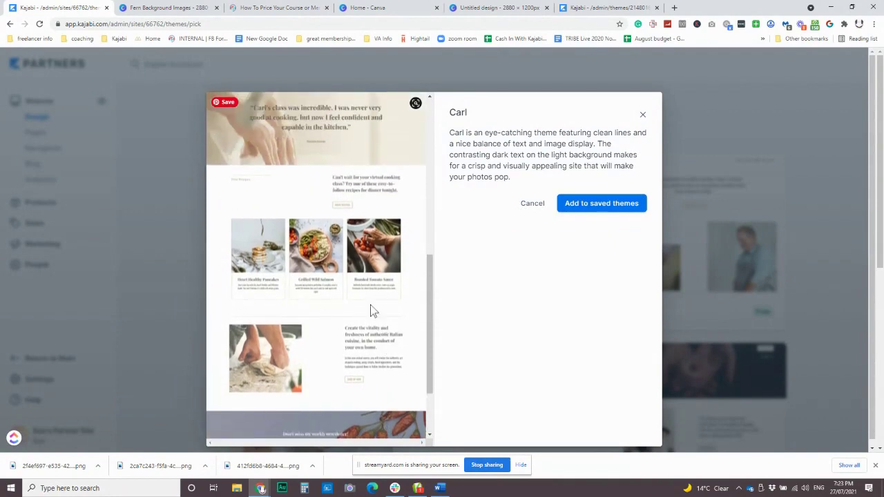
{"action": "scroll", "coordinate": [283, 291], "scroll_direction": "up", "scroll_amount": 5}
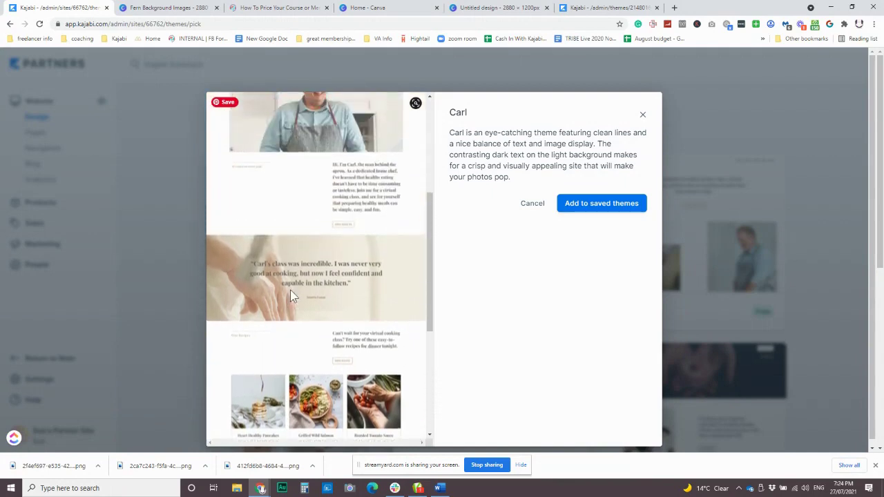
{"action": "scroll", "coordinate": [292, 290], "scroll_direction": "up", "scroll_amount": 3}
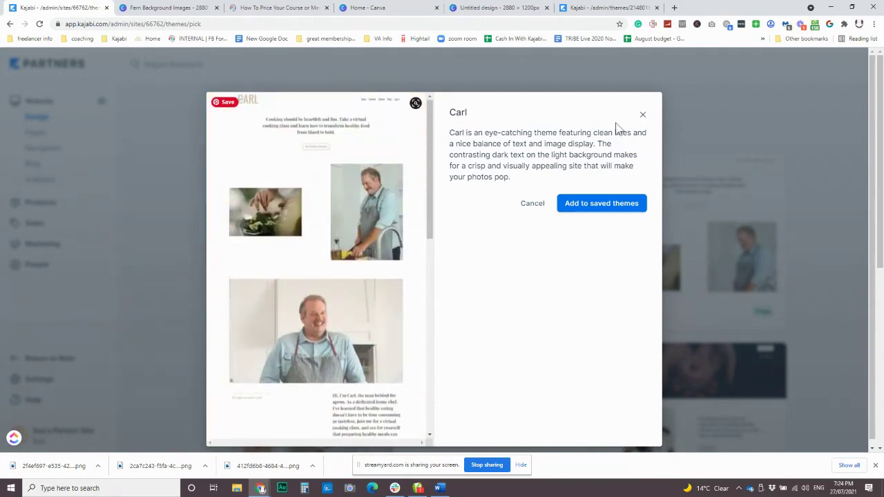
{"action": "left_click", "coordinate": [642, 116]}
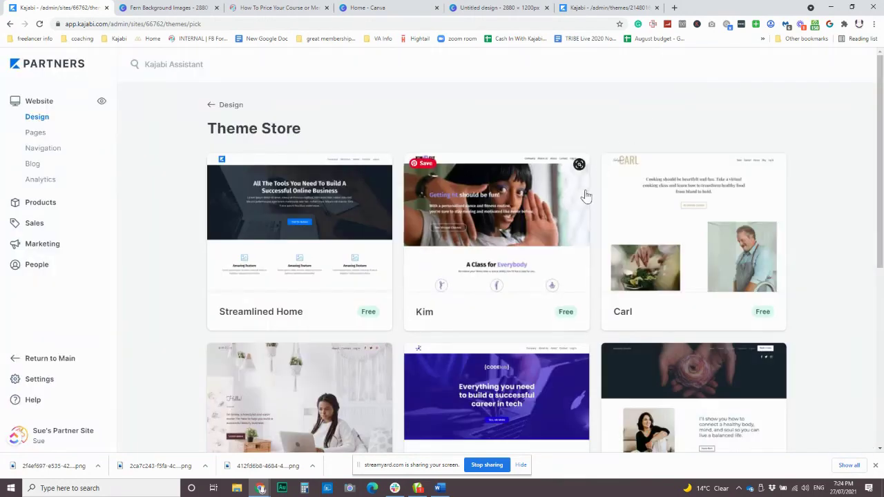
Step: Compare the remaining Theme Store designs, from Streamlined Home and Kim down to Rise and Reach
{"action": "scroll", "coordinate": [428, 314], "scroll_direction": "down", "scroll_amount": 2}
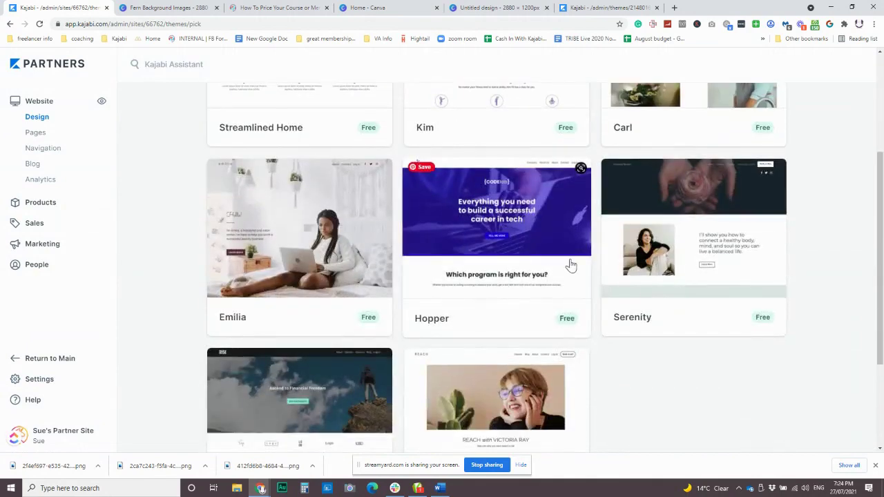
{"action": "scroll", "coordinate": [460, 259], "scroll_direction": "down", "scroll_amount": 2}
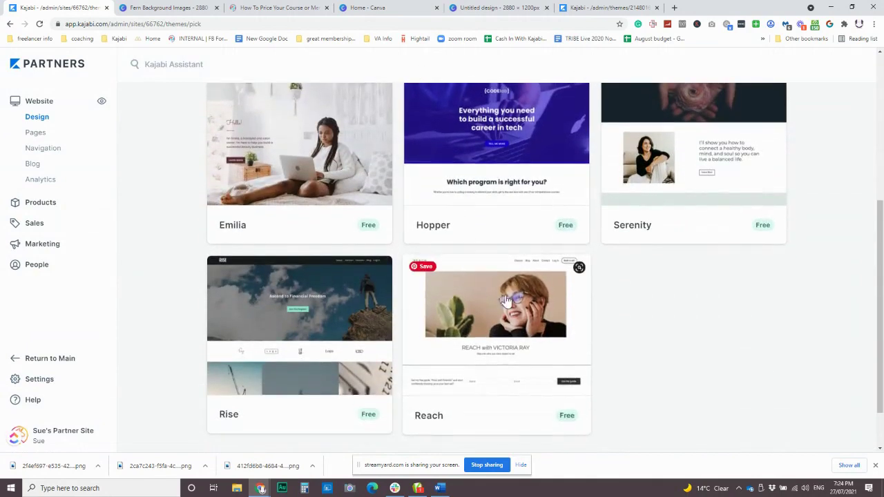
{"action": "scroll", "coordinate": [483, 295], "scroll_direction": "down", "scroll_amount": 1}
{"action": "scroll", "coordinate": [483, 295], "scroll_direction": "up", "scroll_amount": 5}
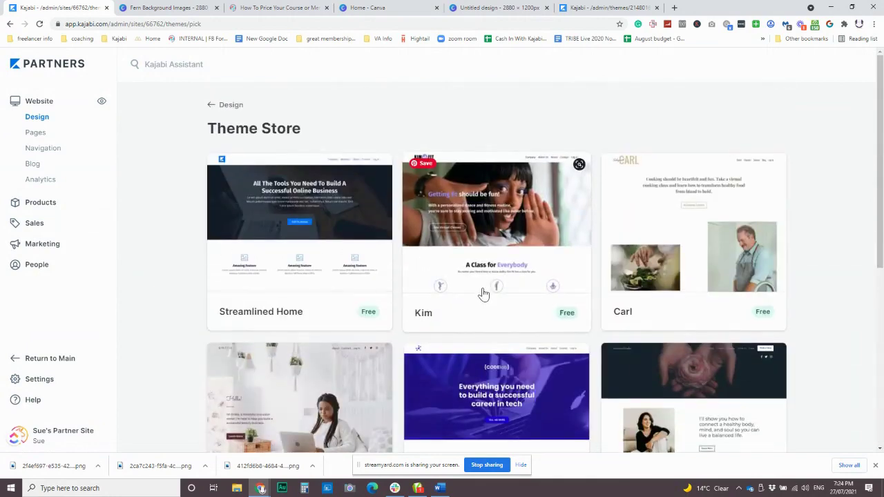
{"action": "scroll", "coordinate": [482, 292], "scroll_direction": "down", "scroll_amount": 5}
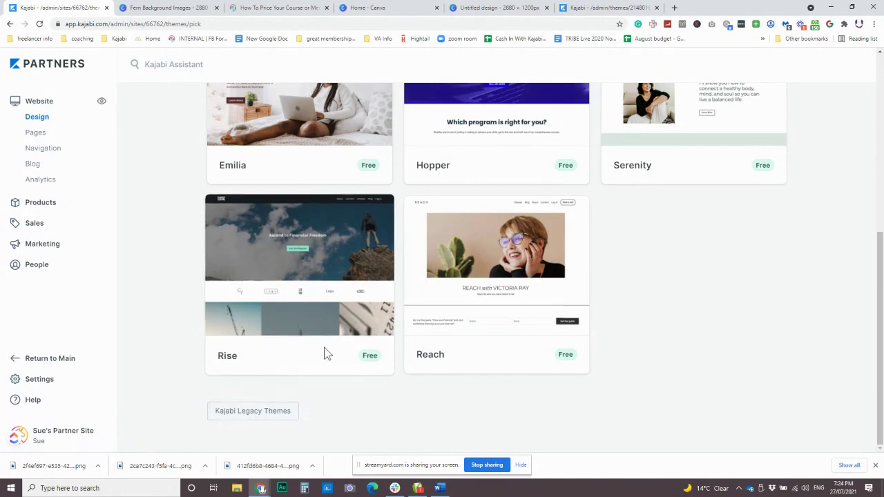
{"action": "scroll", "coordinate": [276, 331], "scroll_direction": "up", "scroll_amount": 4}
{"action": "scroll", "coordinate": [263, 142], "scroll_direction": "down", "scroll_amount": 2}
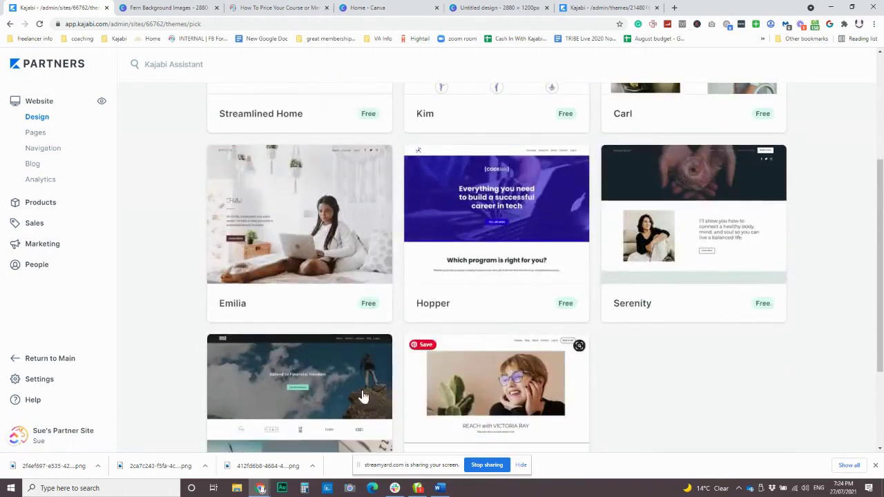
{"action": "scroll", "coordinate": [490, 332], "scroll_direction": "up", "scroll_amount": 2}
{"action": "scroll", "coordinate": [471, 324], "scroll_direction": "up", "scroll_amount": 1}
Step: Return to the Design page and review the saved themes and their preview and customize options
{"action": "left_click", "coordinate": [228, 105]}
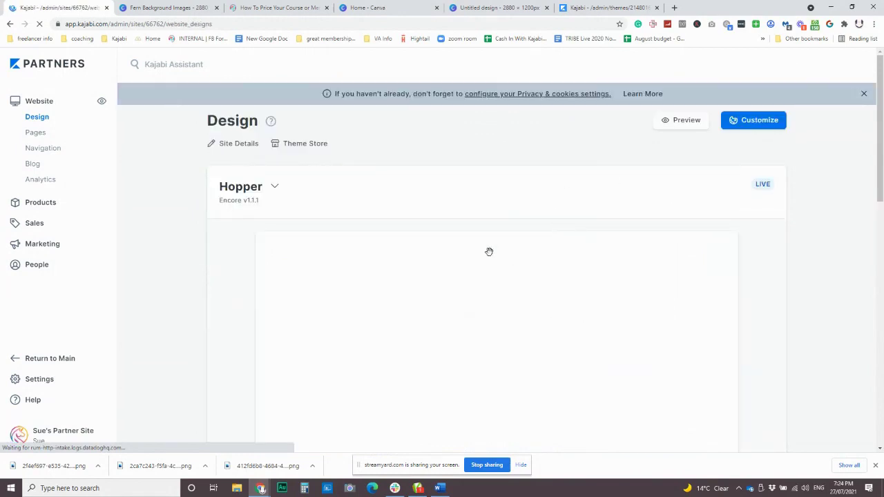
{"action": "scroll", "coordinate": [489, 251], "scroll_direction": "down", "scroll_amount": 3}
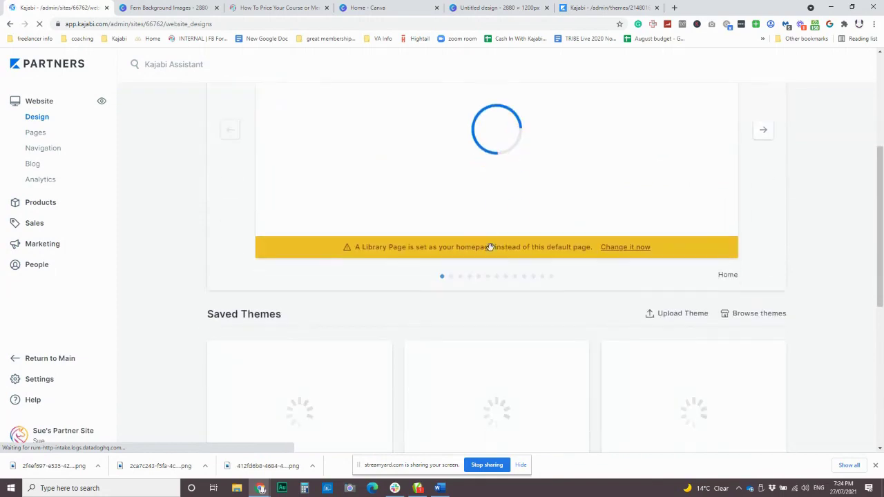
{"action": "scroll", "coordinate": [490, 247], "scroll_direction": "down", "scroll_amount": 3}
{"action": "scroll", "coordinate": [353, 247], "scroll_direction": "down", "scroll_amount": 1}
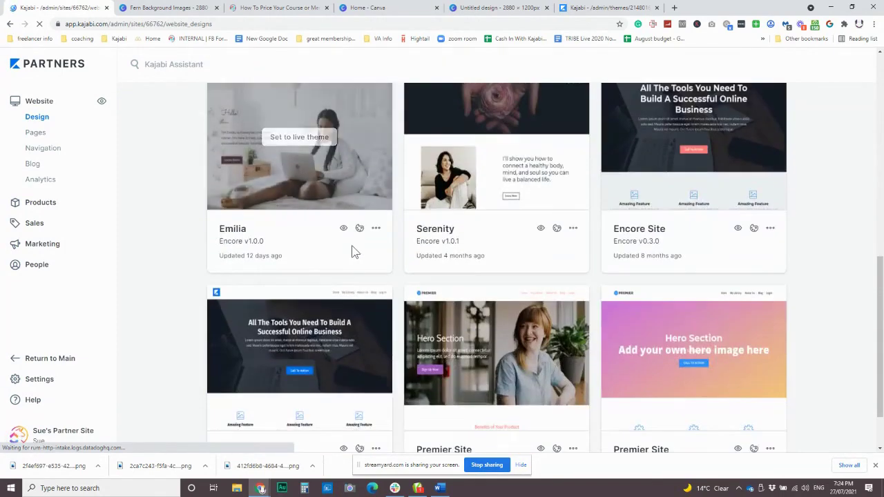
{"action": "scroll", "coordinate": [536, 203], "scroll_direction": "down", "scroll_amount": 1}
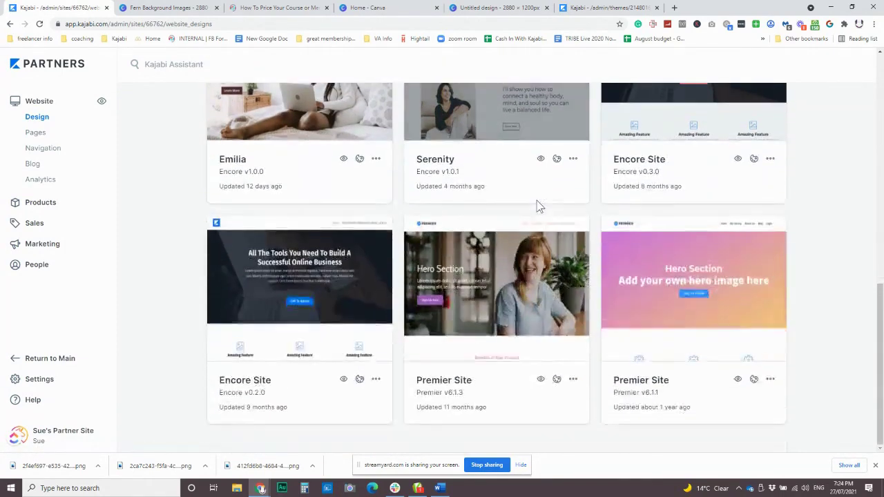
{"action": "scroll", "coordinate": [484, 256], "scroll_direction": "up", "scroll_amount": 2}
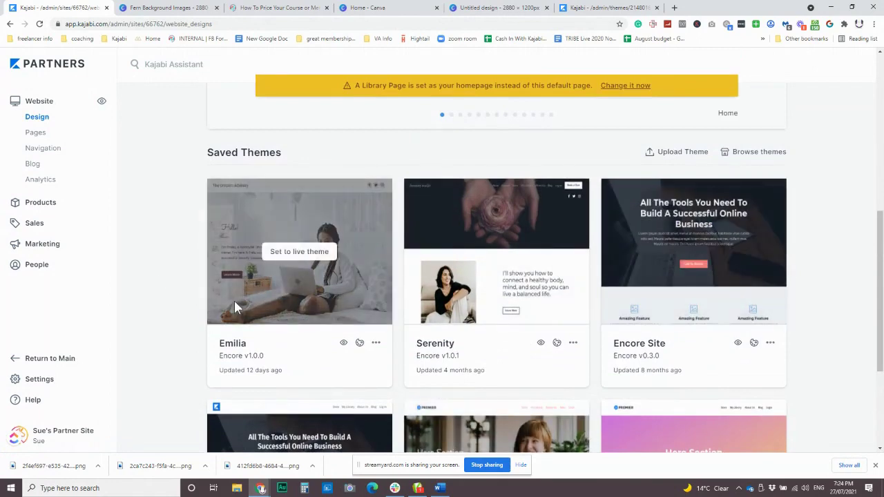
{"action": "scroll", "coordinate": [317, 289], "scroll_direction": "down", "scroll_amount": 1}
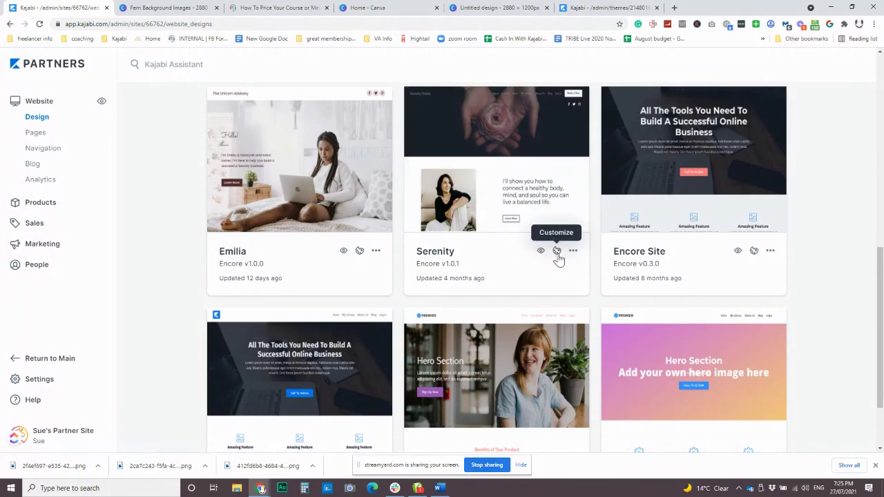
Step: Show the Library page in the live Hopper theme's page preview
{"action": "scroll", "coordinate": [556, 263], "scroll_direction": "up", "scroll_amount": 4}
{"action": "scroll", "coordinate": [546, 371], "scroll_direction": "up", "scroll_amount": 3}
{"action": "scroll", "coordinate": [551, 290], "scroll_direction": "down", "scroll_amount": 2}
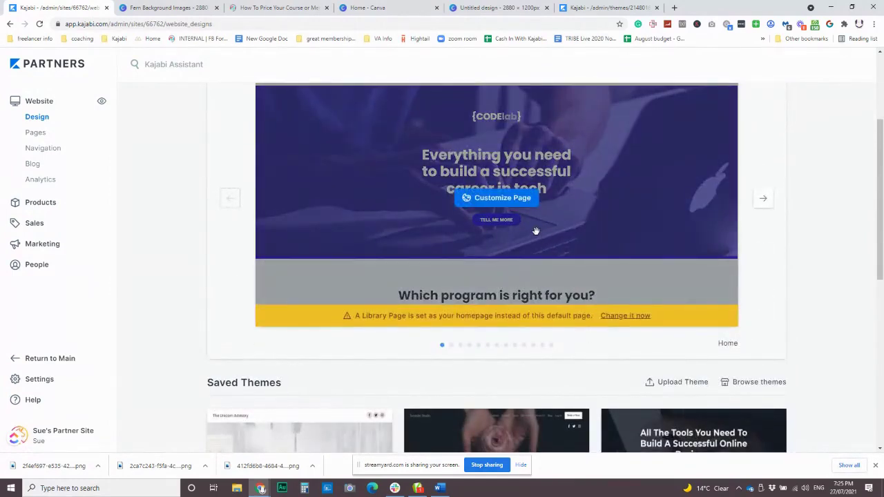
{"action": "scroll", "coordinate": [496, 275], "scroll_direction": "up", "scroll_amount": 1}
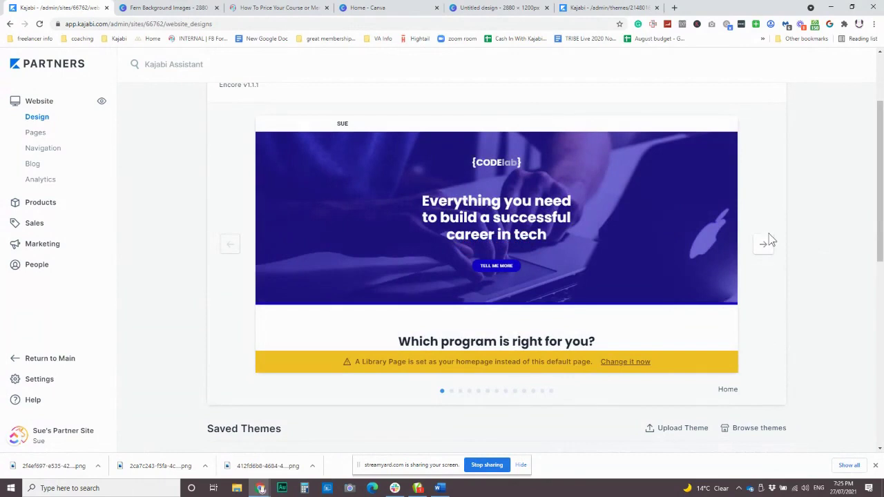
{"action": "left_click", "coordinate": [763, 246]}
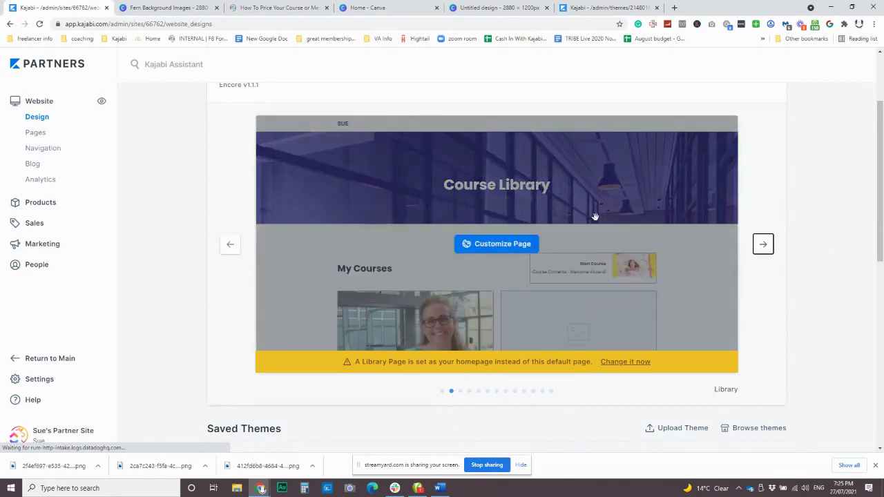
Step: Advance the live theme preview to the Member Directory page, and open the website Pages list to review it
{"action": "left_click", "coordinate": [770, 247]}
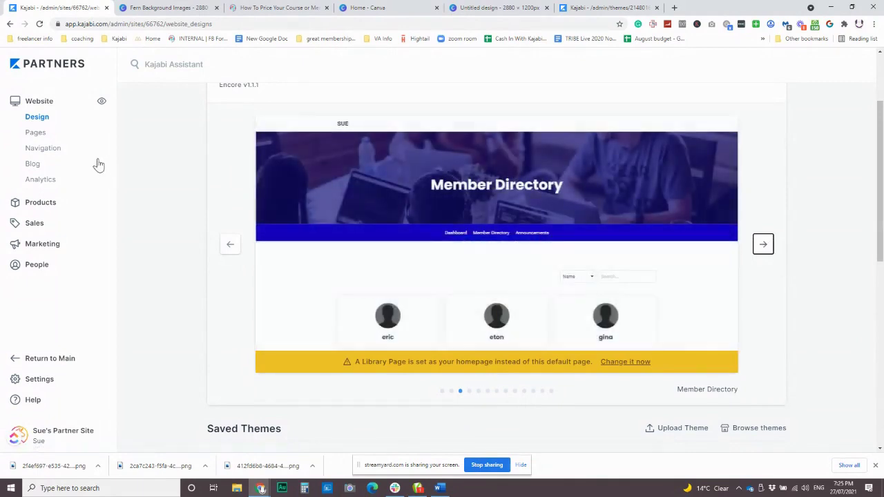
{"action": "left_click", "coordinate": [34, 136]}
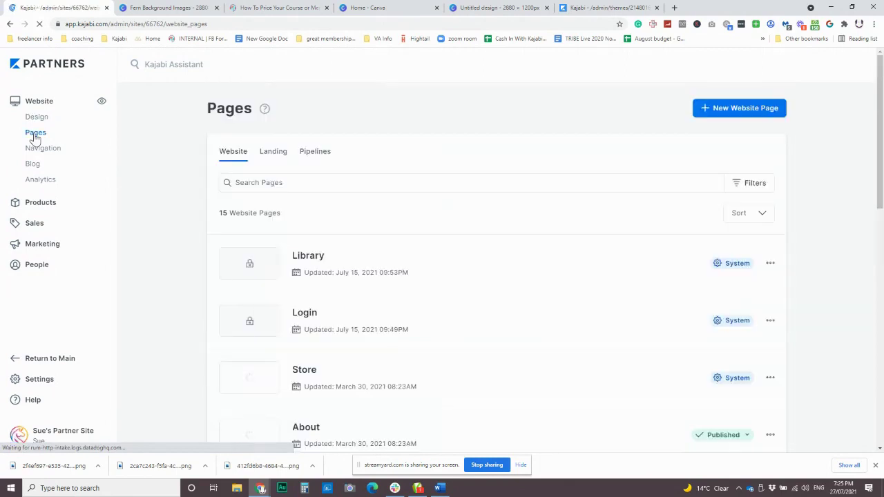
{"action": "scroll", "coordinate": [411, 245], "scroll_direction": "down", "scroll_amount": 5}
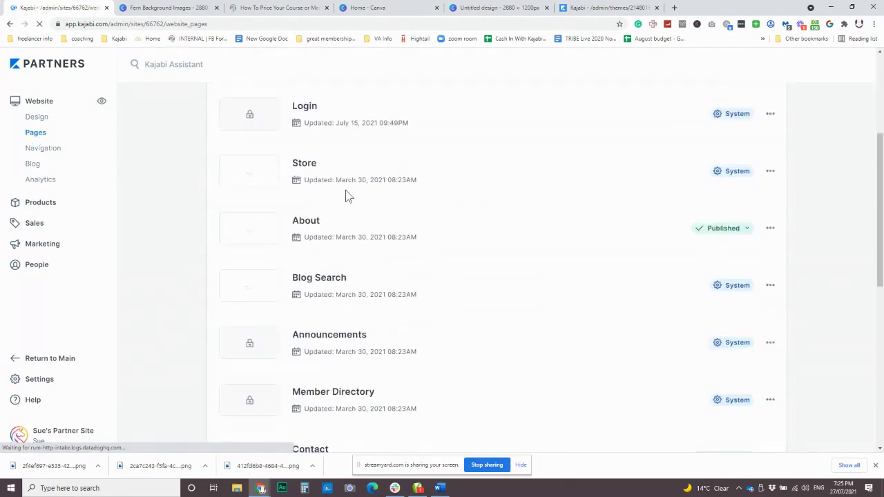
{"action": "scroll", "coordinate": [343, 252], "scroll_direction": "down", "scroll_amount": 3}
{"action": "scroll", "coordinate": [375, 328], "scroll_direction": "up", "scroll_amount": 8}
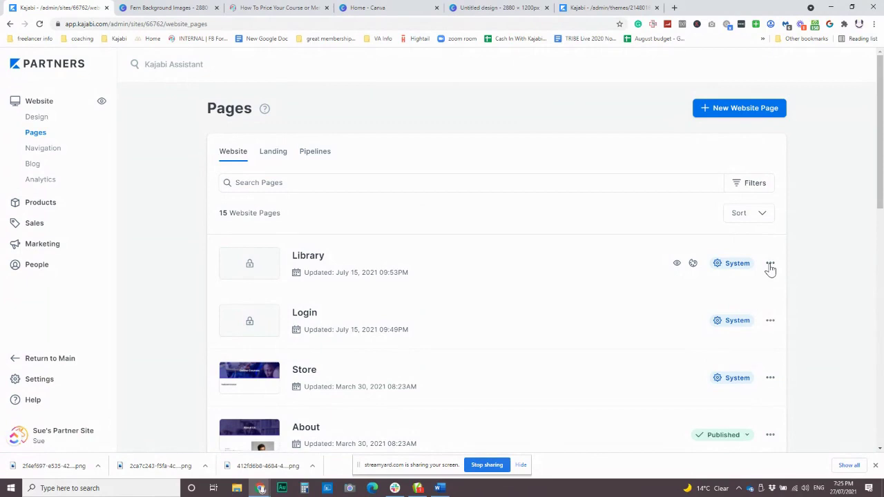
Step: Check the page options available for the published About page in the website pages list
{"action": "scroll", "coordinate": [770, 268], "scroll_direction": "down", "scroll_amount": 1}
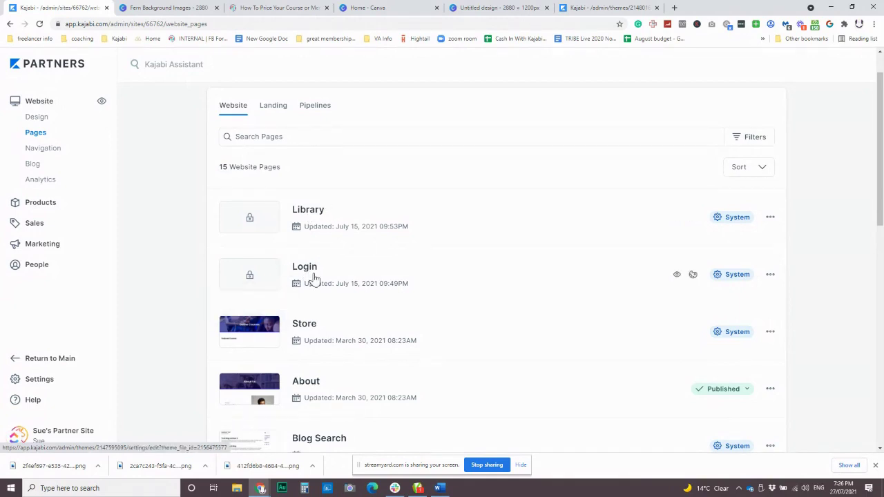
{"action": "scroll", "coordinate": [448, 283], "scroll_direction": "down", "scroll_amount": 3}
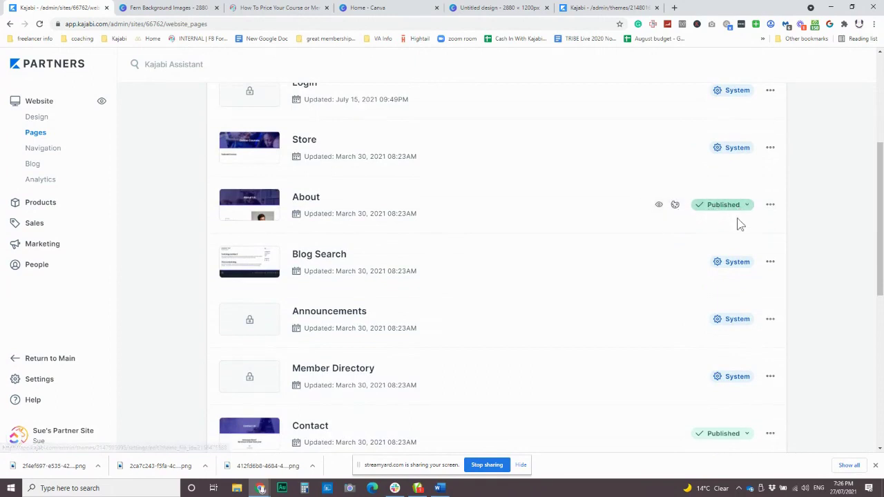
{"action": "left_click", "coordinate": [771, 207]}
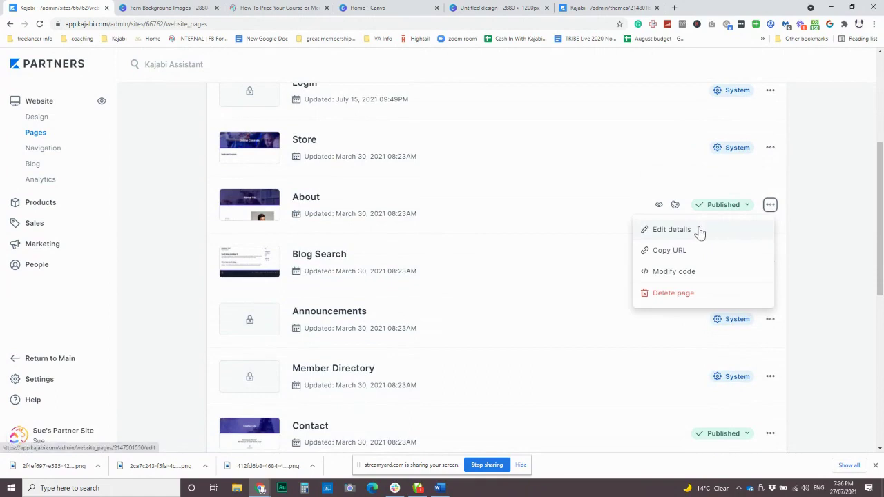
{"action": "left_click", "coordinate": [611, 200]}
Step: Review the remaining website pages from Contact and Blog down to Blog Post
{"action": "scroll", "coordinate": [591, 193], "scroll_direction": "down", "scroll_amount": 4}
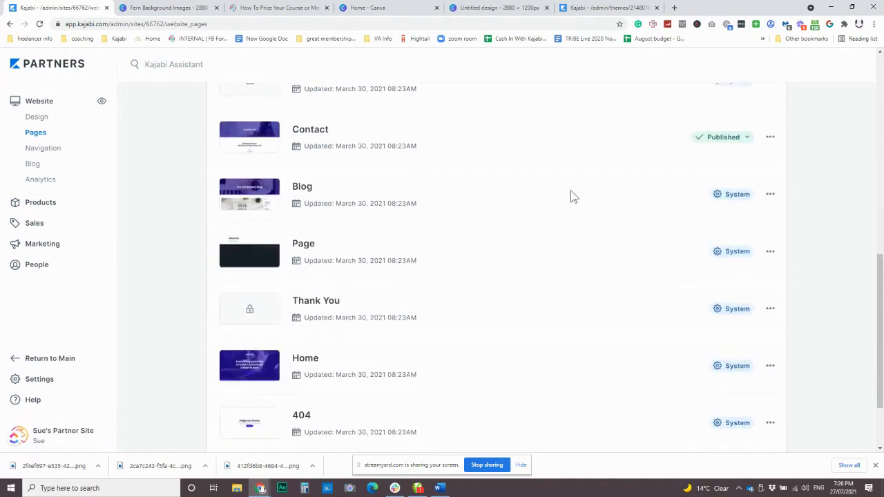
{"action": "scroll", "coordinate": [570, 197], "scroll_direction": "down", "scroll_amount": 1}
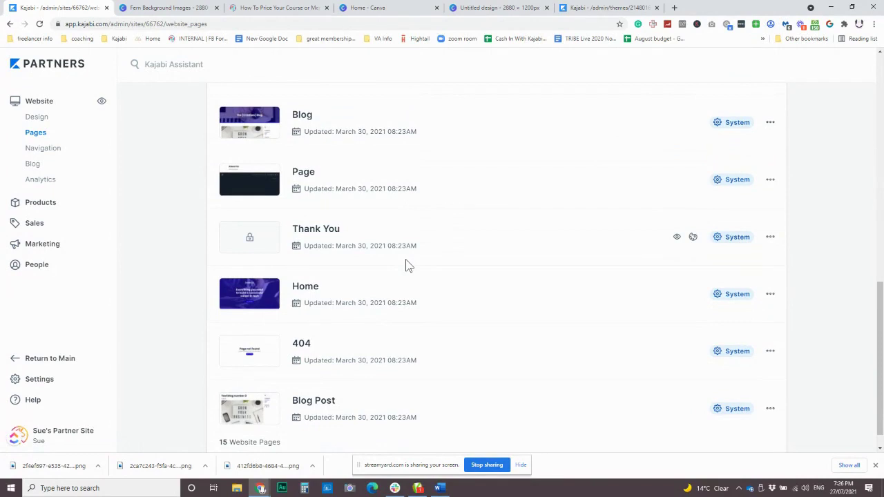
{"action": "scroll", "coordinate": [416, 307], "scroll_direction": "up", "scroll_amount": 4}
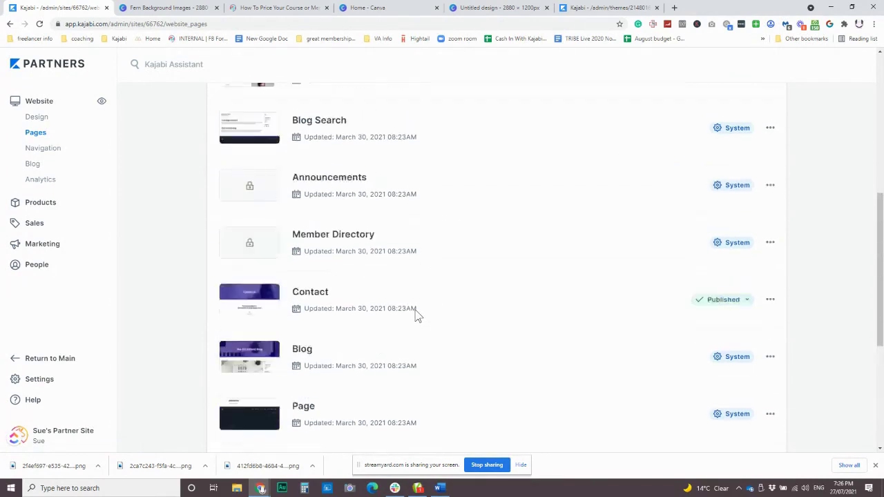
{"action": "scroll", "coordinate": [416, 307], "scroll_direction": "up", "scroll_amount": 4}
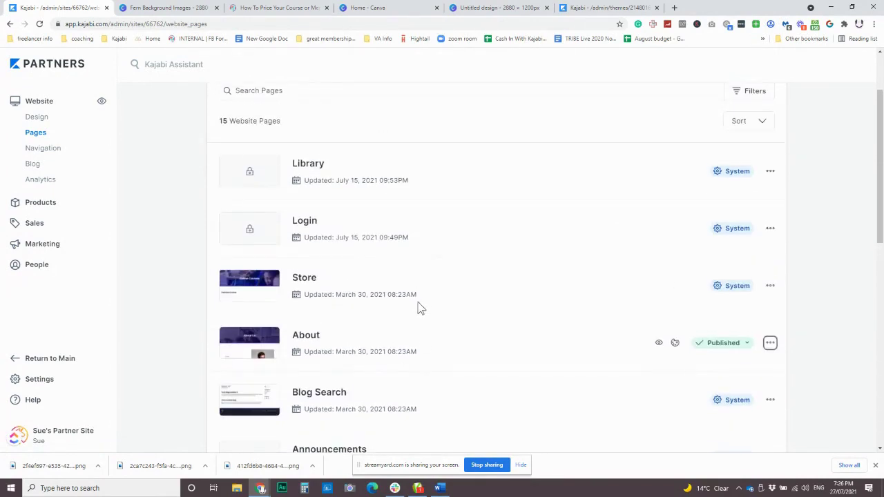
Step: Open the Home page in the page editor and review its sections down to the "Coding for beginners" block
{"action": "scroll", "coordinate": [486, 281], "scroll_direction": "down", "scroll_amount": 8}
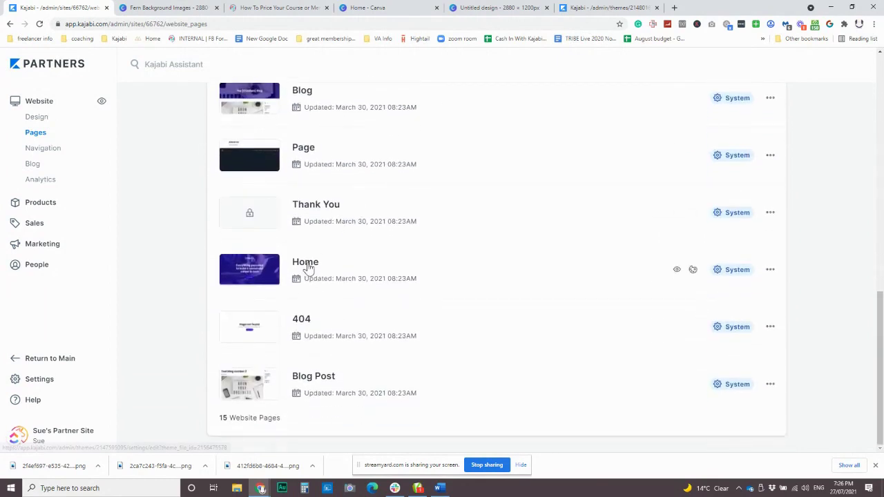
{"action": "left_click", "coordinate": [308, 267]}
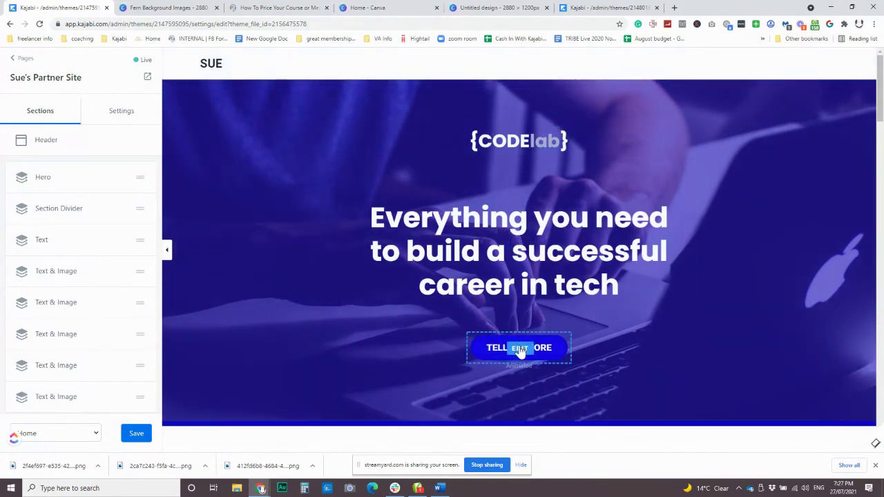
{"action": "scroll", "coordinate": [512, 218], "scroll_direction": "down", "scroll_amount": 5}
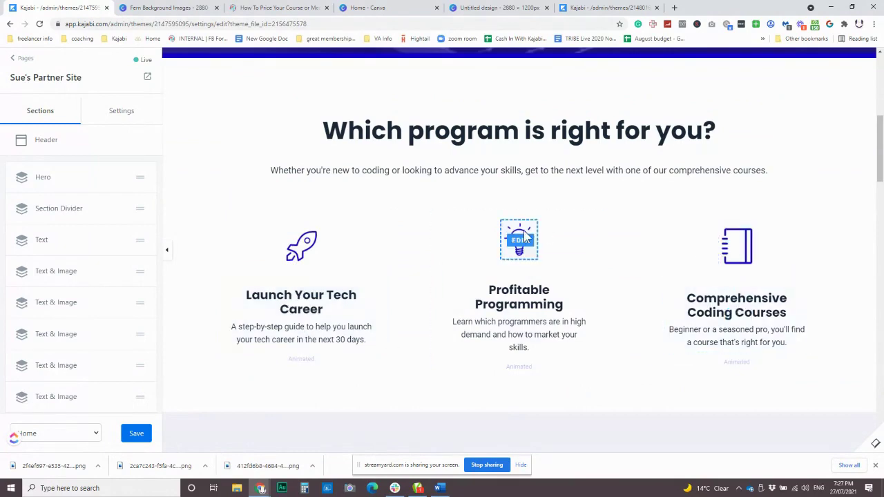
{"action": "scroll", "coordinate": [494, 138], "scroll_direction": "down", "scroll_amount": 2}
{"action": "scroll", "coordinate": [499, 190], "scroll_direction": "down", "scroll_amount": 1}
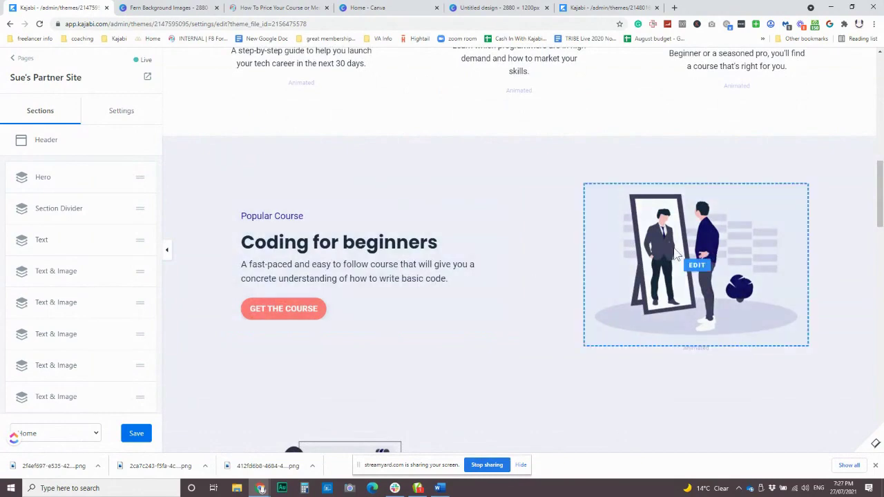
Step: Inspect the settings of the "Which program is right for you?" text block and open the header section's settings
{"action": "scroll", "coordinate": [501, 262], "scroll_direction": "up", "scroll_amount": 3}
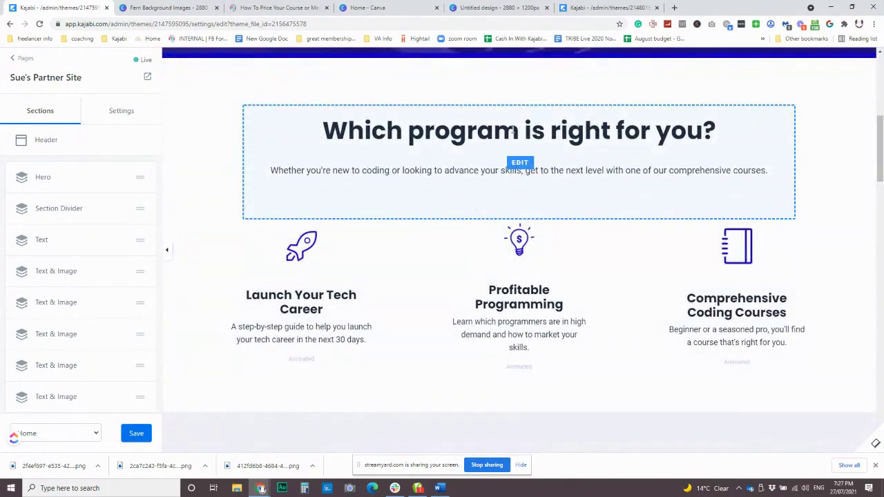
{"action": "left_click", "coordinate": [512, 131]}
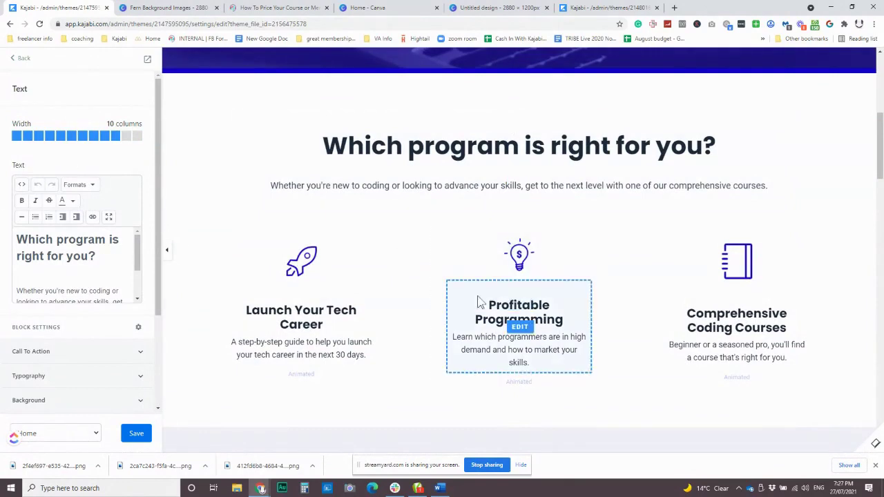
{"action": "scroll", "coordinate": [406, 284], "scroll_direction": "up", "scroll_amount": 4}
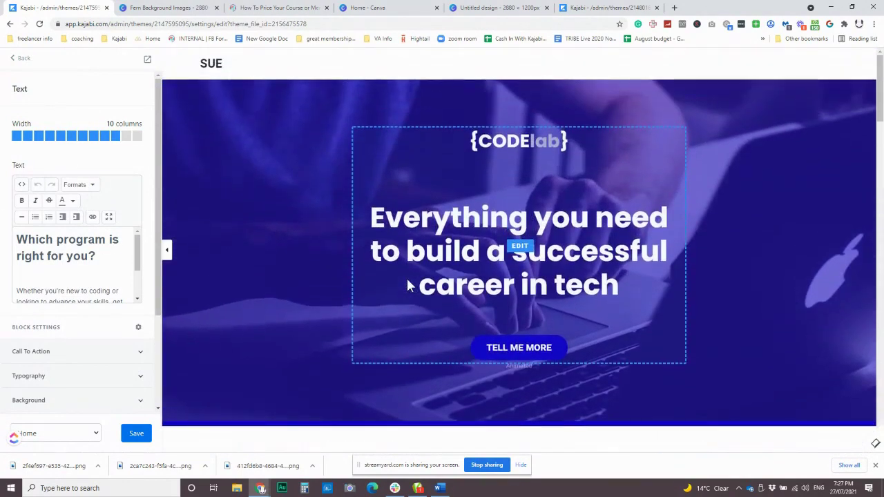
{"action": "left_click", "coordinate": [338, 71]}
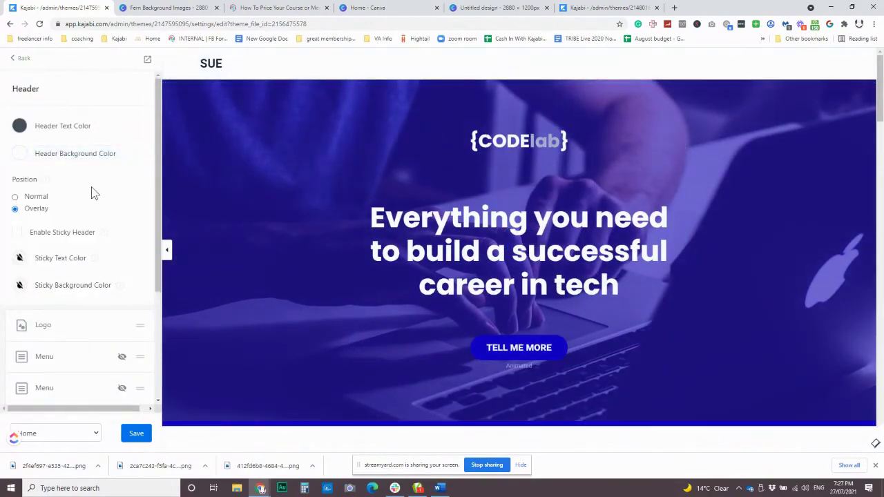
{"action": "scroll", "coordinate": [103, 177], "scroll_direction": "down", "scroll_amount": 2}
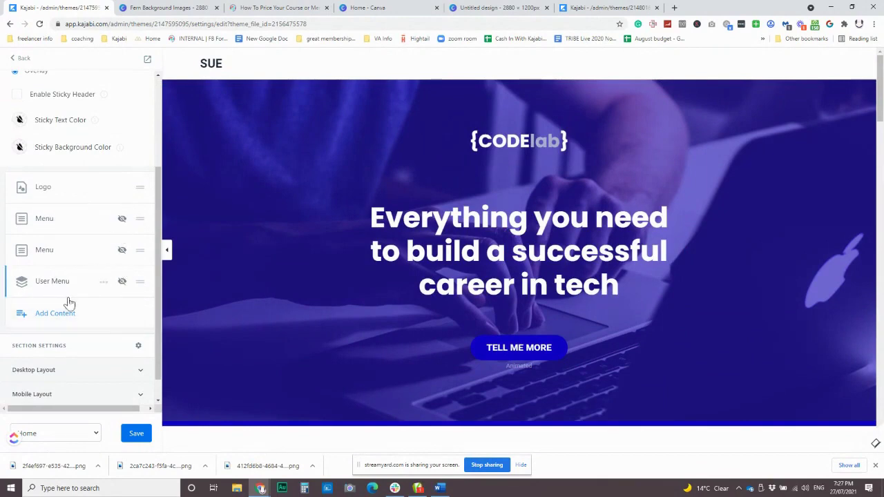
Step: Show the header's User Menu on the Home page and hide it again
{"action": "left_click", "coordinate": [103, 282]}
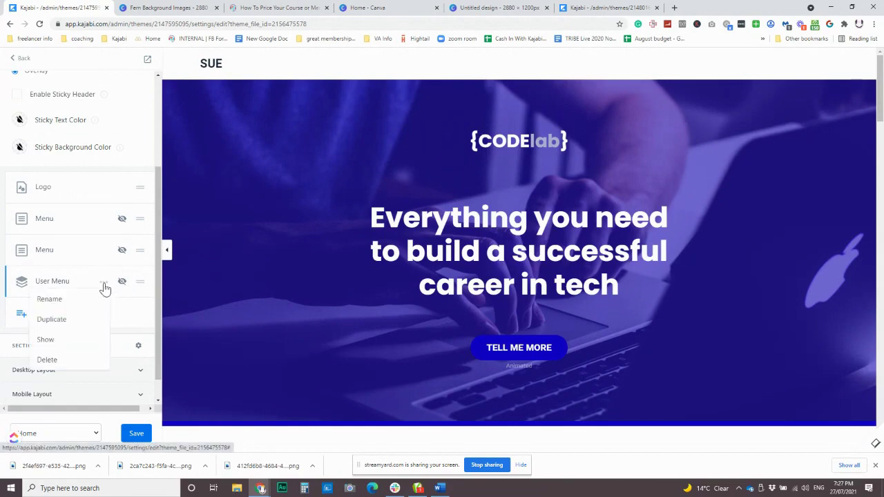
{"action": "left_click", "coordinate": [62, 339]}
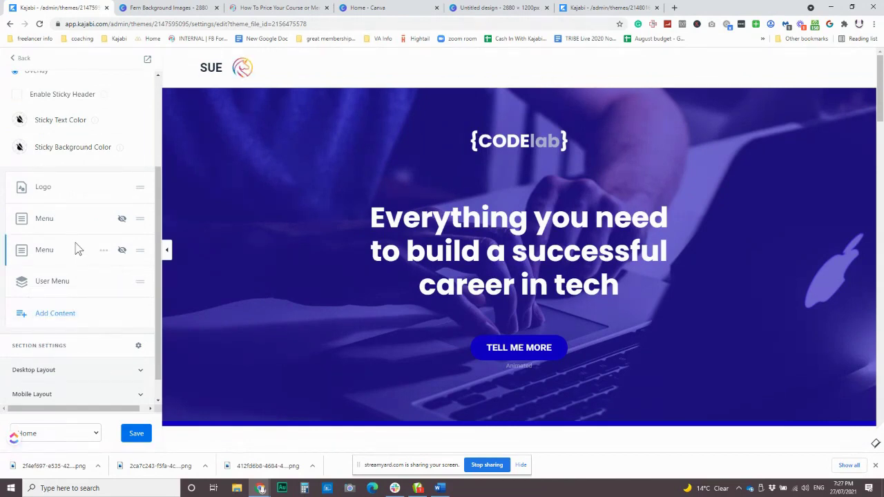
{"action": "mouse_move", "coordinate": [247, 73]}
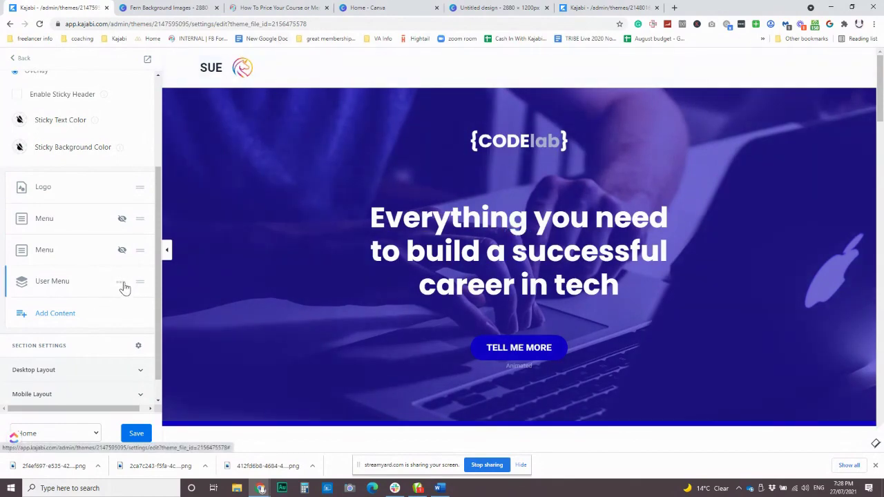
{"action": "left_click", "coordinate": [121, 282]}
{"action": "left_click", "coordinate": [77, 340]}
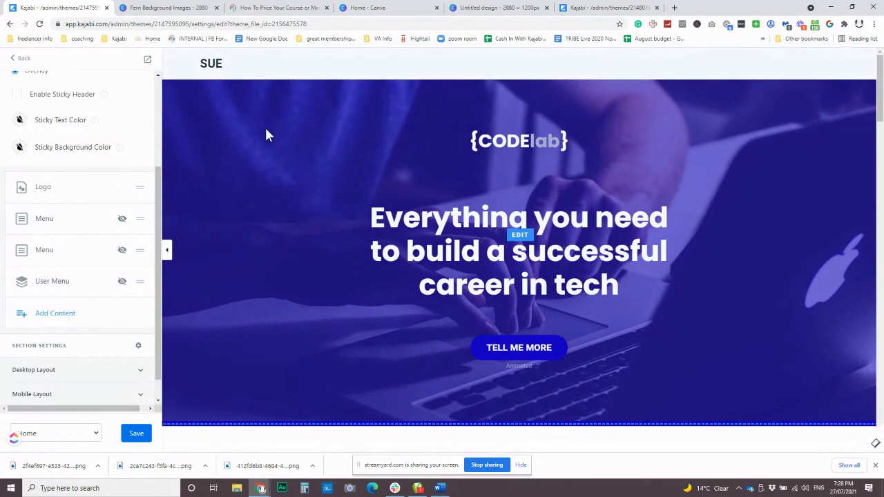
Step: Enable Hide Header in the header section's desktop layout settings
{"action": "scroll", "coordinate": [118, 191], "scroll_direction": "up", "scroll_amount": 2}
{"action": "scroll", "coordinate": [109, 198], "scroll_direction": "down", "scroll_amount": 3}
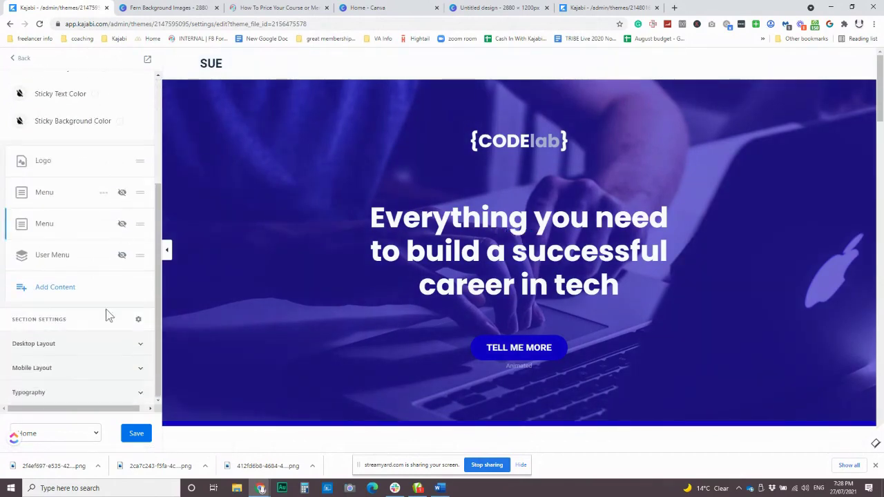
{"action": "left_click", "coordinate": [77, 348]}
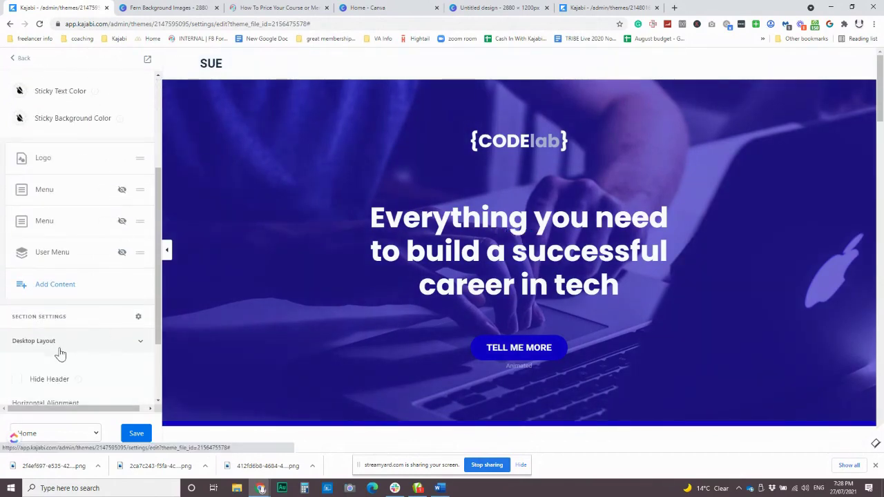
{"action": "left_click", "coordinate": [19, 283]}
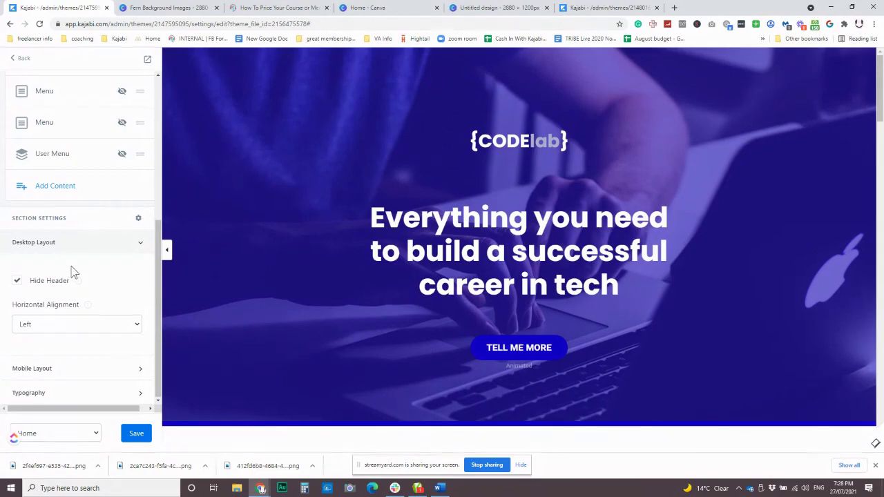
Step: Enable Hide Header in the header section's mobile layout settings
{"action": "left_click", "coordinate": [81, 371]}
{"action": "left_click", "coordinate": [19, 308]}
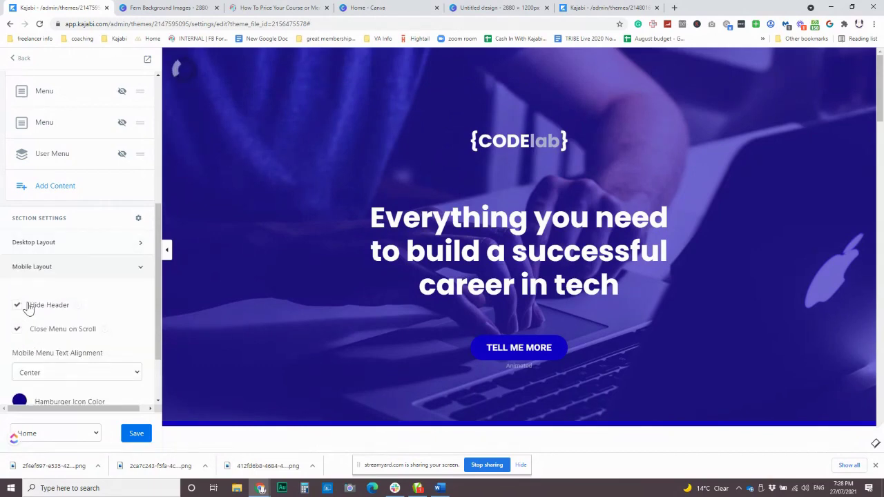
{"action": "scroll", "coordinate": [89, 335], "scroll_direction": "down", "scroll_amount": 1}
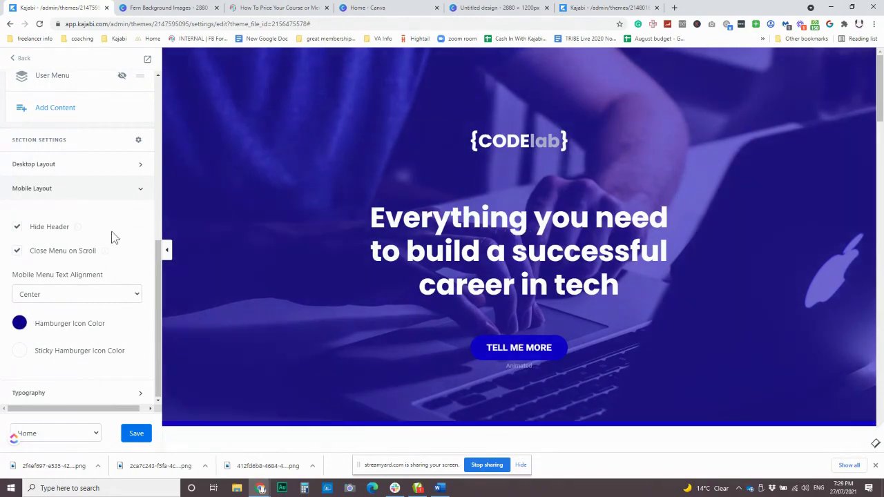
Step: Preview the Home page in the mobile view and return to the desktop view
{"action": "left_click", "coordinate": [875, 446]}
{"action": "left_click", "coordinate": [823, 445]}
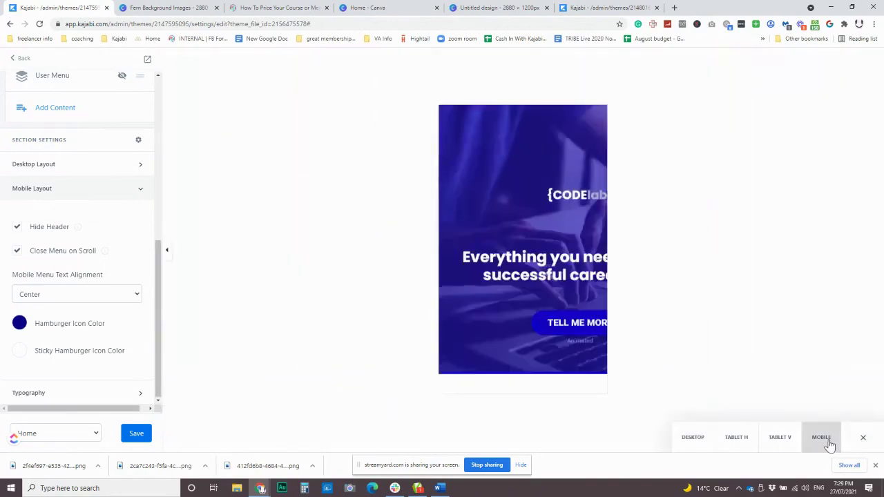
{"action": "scroll", "coordinate": [581, 197], "scroll_direction": "down", "scroll_amount": 3}
{"action": "scroll", "coordinate": [578, 205], "scroll_direction": "up", "scroll_amount": 3}
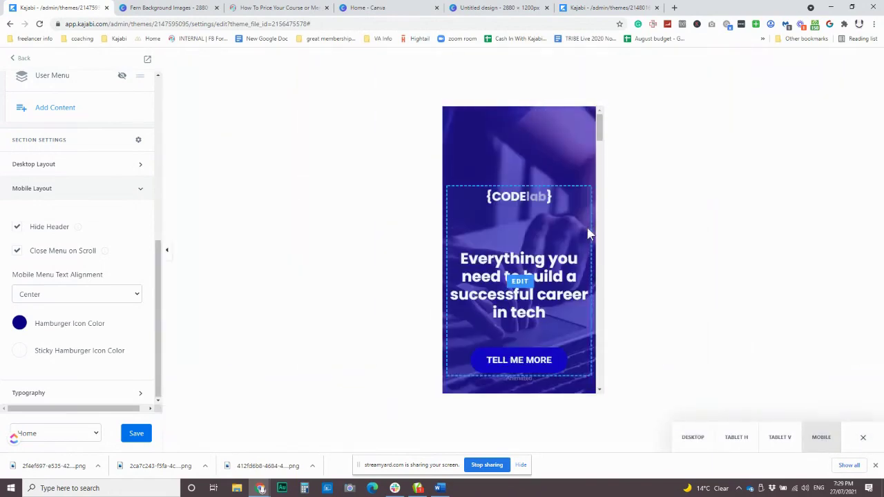
{"action": "left_click", "coordinate": [693, 442]}
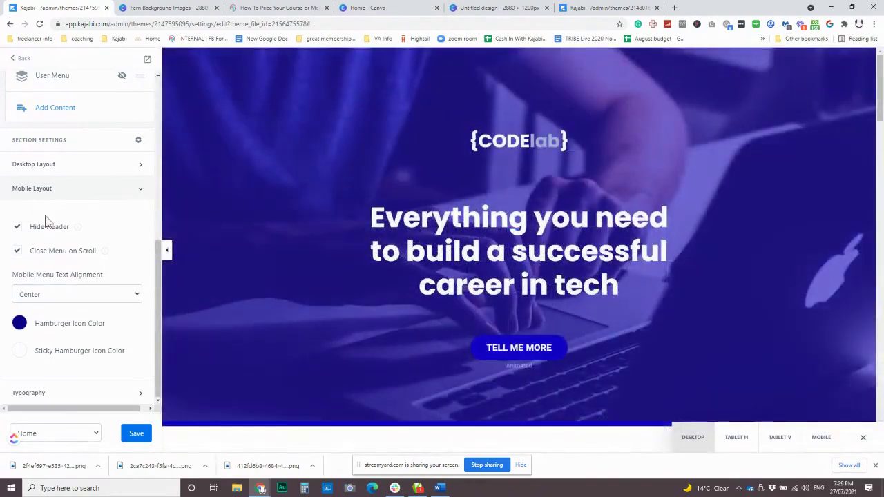
Step: Open the hero's "Everything you need to build a successful career in tech" text block and go through its text
{"action": "scroll", "coordinate": [55, 221], "scroll_direction": "up", "scroll_amount": 5}
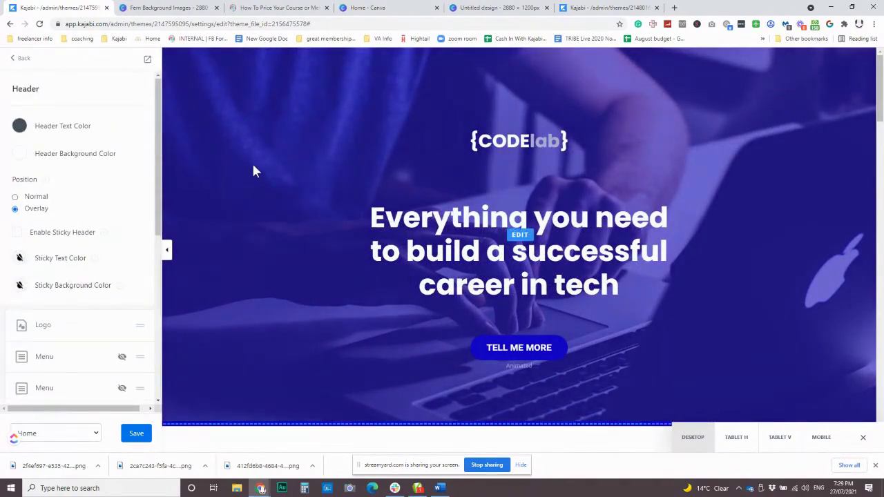
{"action": "left_click", "coordinate": [518, 250]}
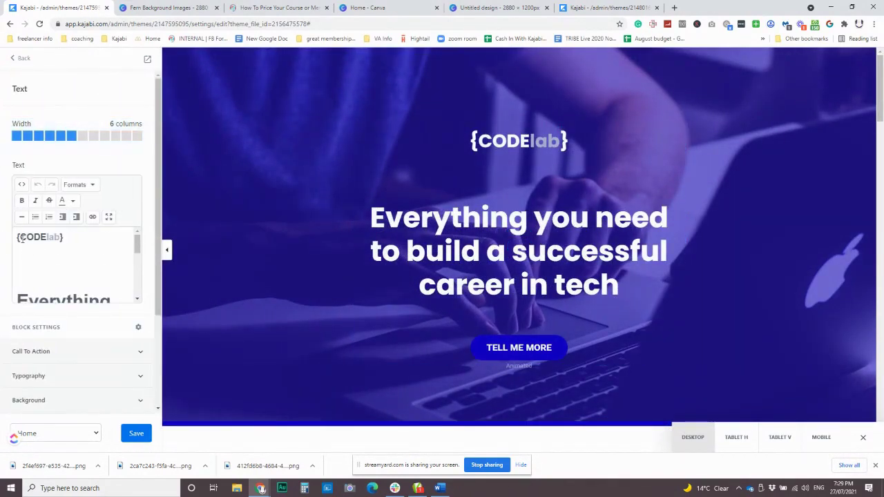
{"action": "scroll", "coordinate": [55, 276], "scroll_direction": "down", "scroll_amount": 5}
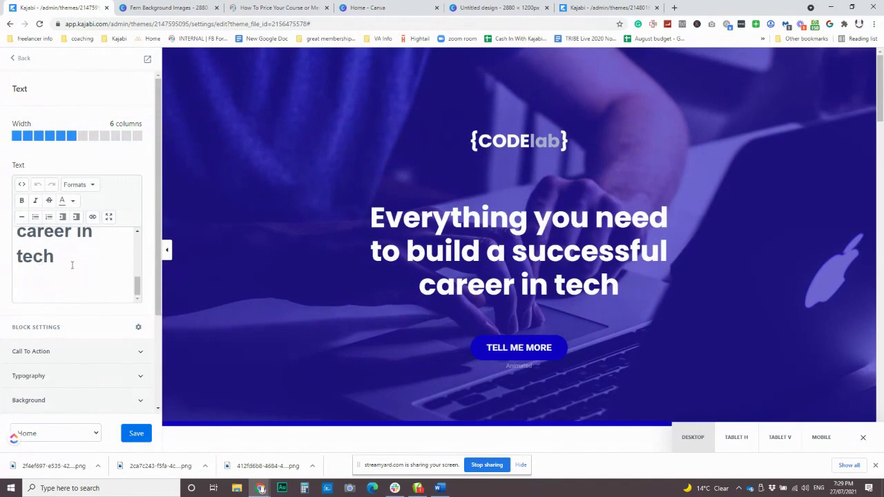
Step: Review the hero text block's call-to-action settings and return to the page's section list
{"action": "left_click", "coordinate": [494, 353]}
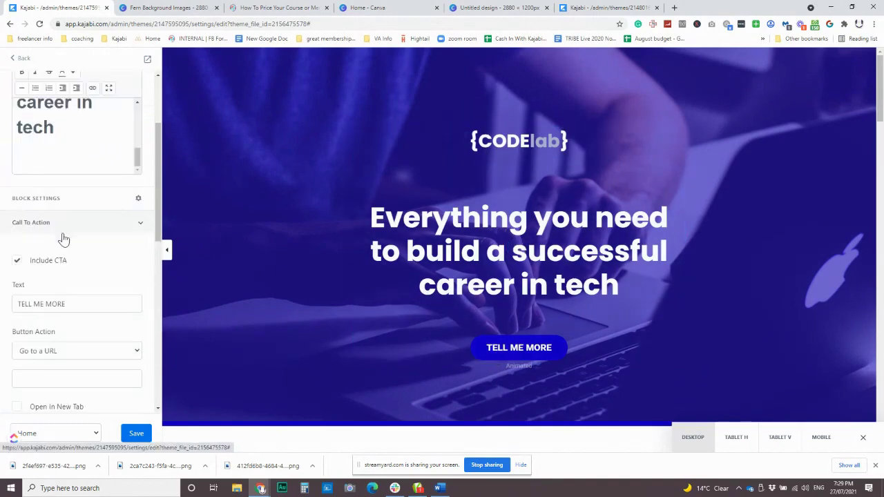
{"action": "scroll", "coordinate": [95, 278], "scroll_direction": "up", "scroll_amount": 3}
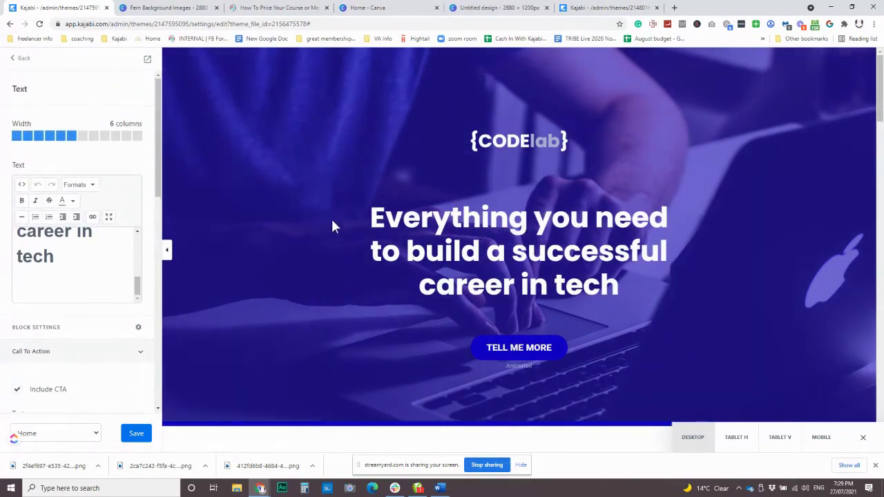
{"action": "left_click", "coordinate": [19, 59]}
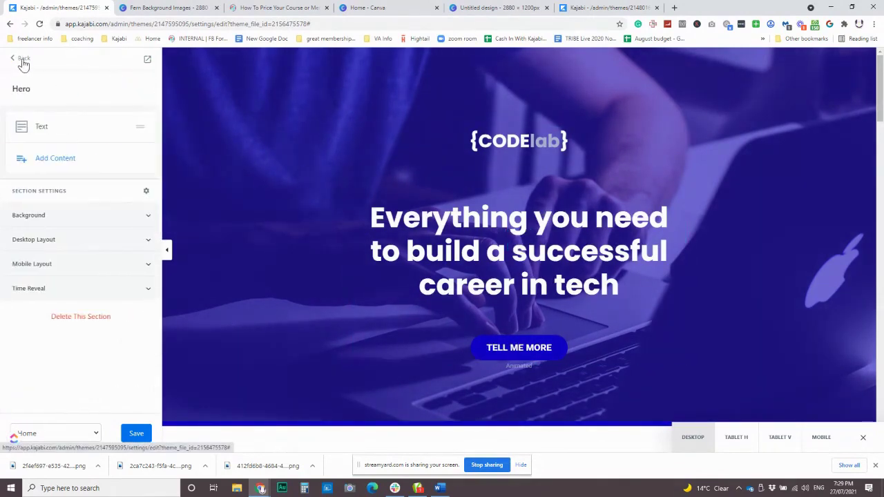
{"action": "left_click", "coordinate": [19, 61]}
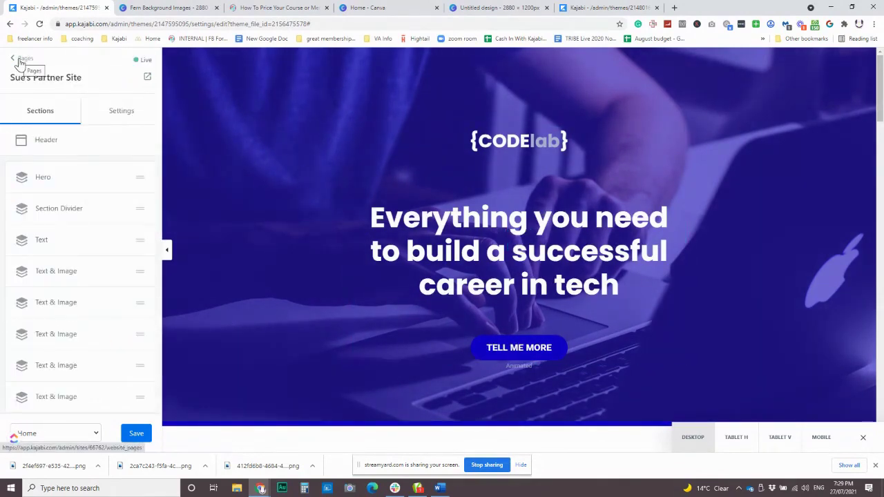
Step: Look at the Favicon image option in the theme settings and return to the settings list
{"action": "left_click", "coordinate": [121, 113]}
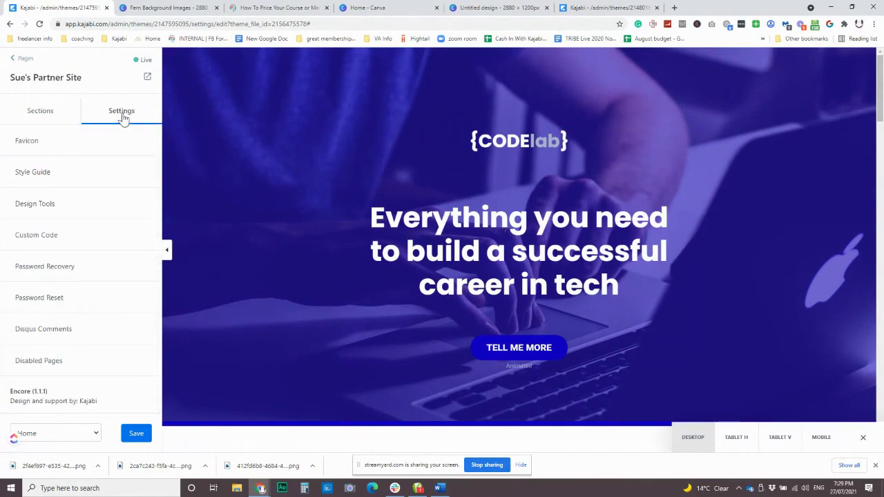
{"action": "left_click", "coordinate": [21, 144]}
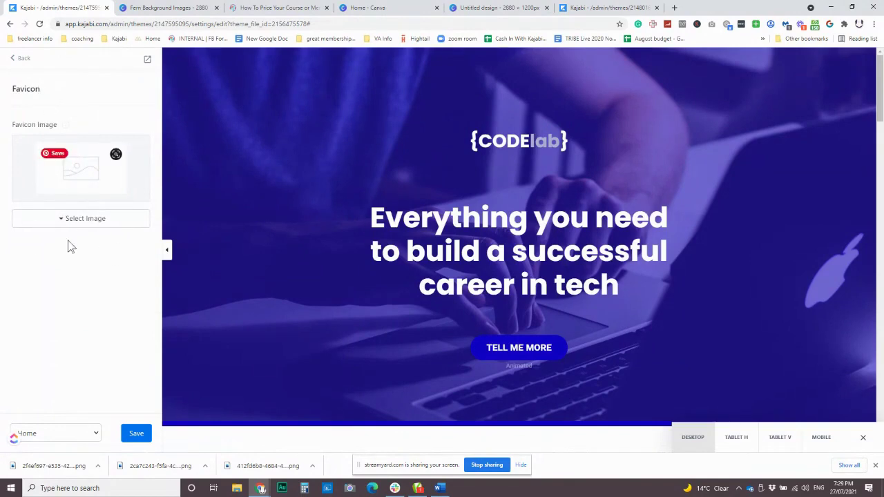
{"action": "left_click", "coordinate": [19, 59]}
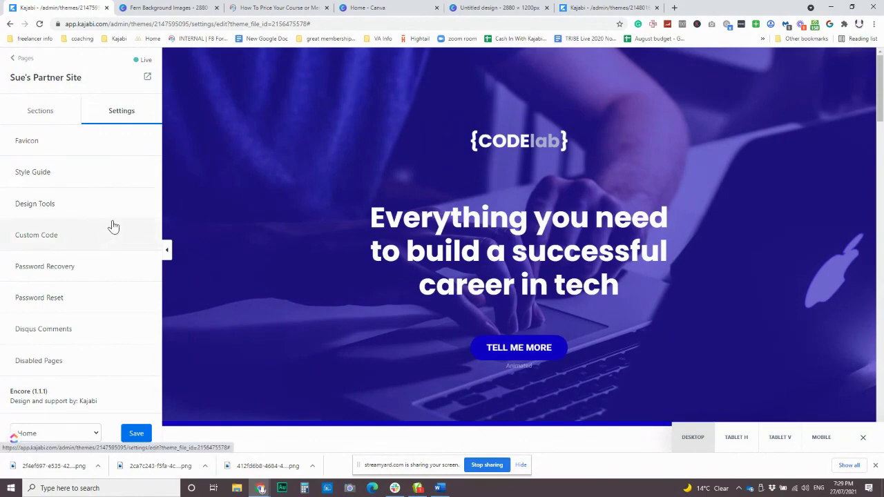
Step: Examine the Style Guide's page background, primary color, button, font, font color, and desktop and mobile font size settings
{"action": "left_click", "coordinate": [42, 173]}
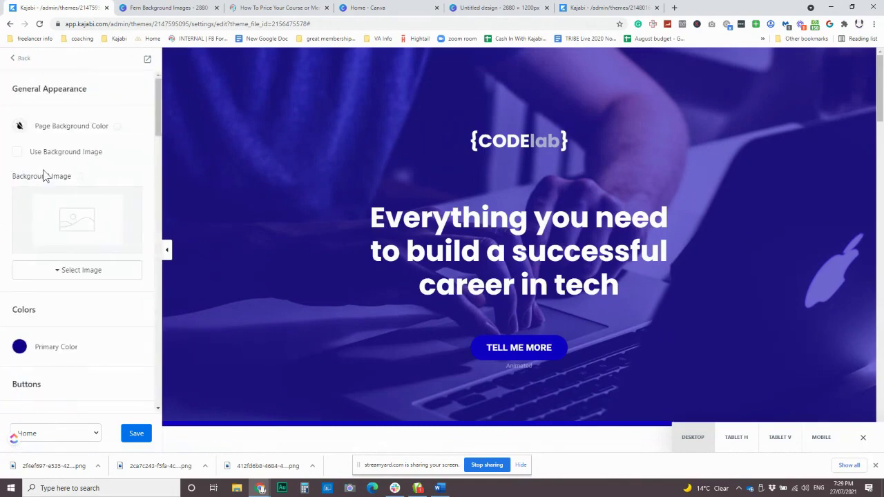
{"action": "scroll", "coordinate": [106, 228], "scroll_direction": "down", "scroll_amount": 3}
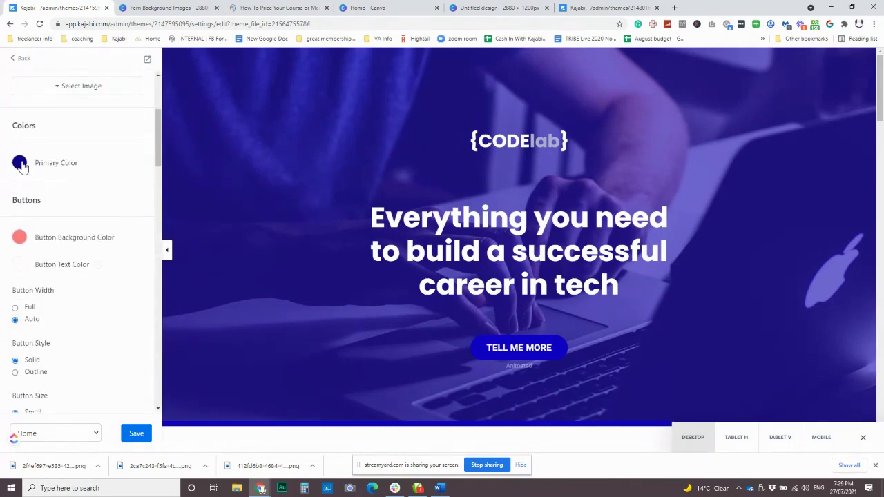
{"action": "scroll", "coordinate": [81, 191], "scroll_direction": "down", "scroll_amount": 1}
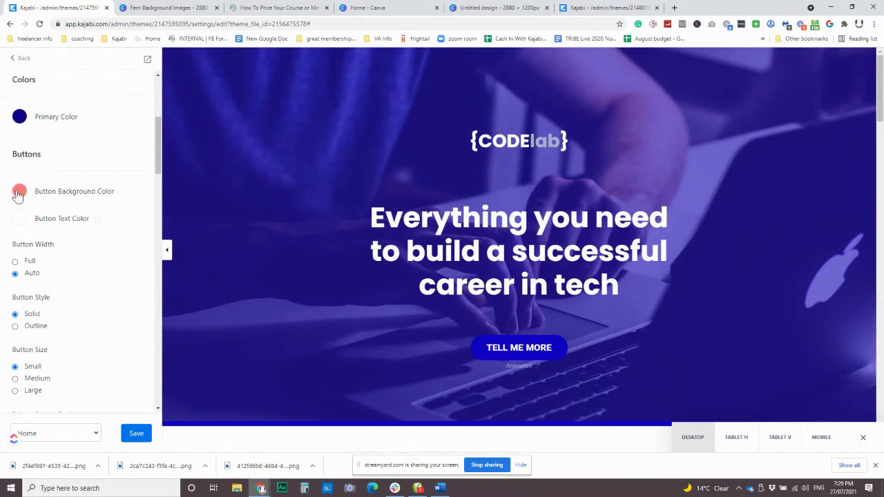
{"action": "scroll", "coordinate": [113, 249], "scroll_direction": "down", "scroll_amount": 5}
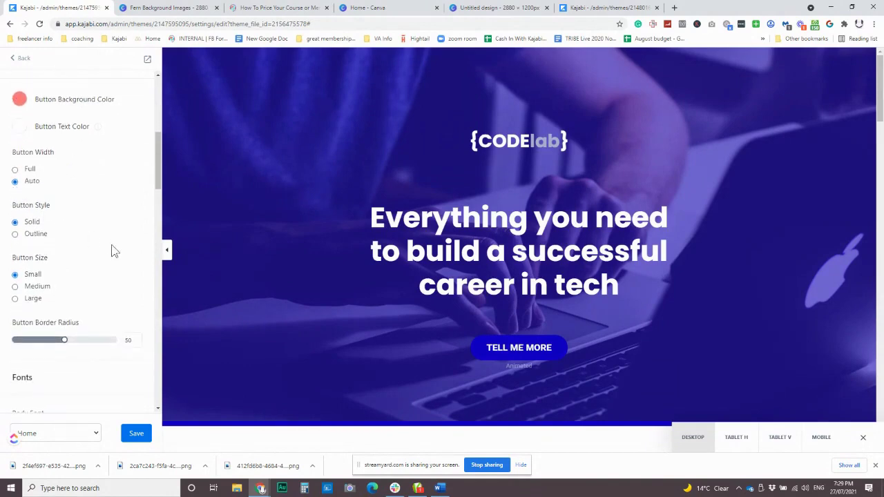
{"action": "scroll", "coordinate": [115, 244], "scroll_direction": "down", "scroll_amount": 1}
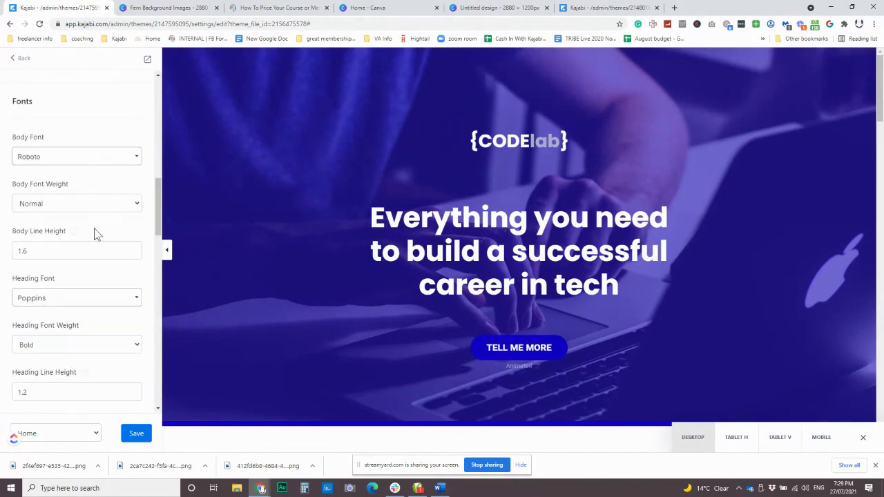
{"action": "scroll", "coordinate": [90, 297], "scroll_direction": "down", "scroll_amount": 1}
{"action": "scroll", "coordinate": [90, 297], "scroll_direction": "down", "scroll_amount": 4}
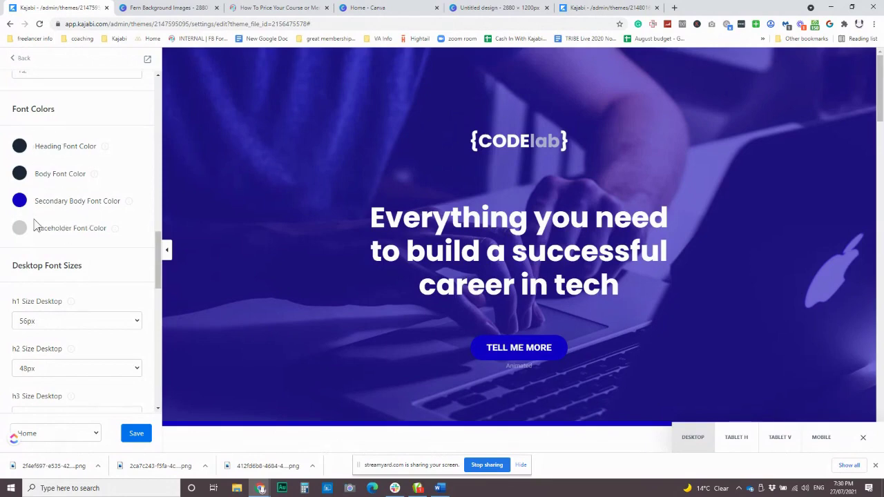
{"action": "scroll", "coordinate": [123, 239], "scroll_direction": "down", "scroll_amount": 2}
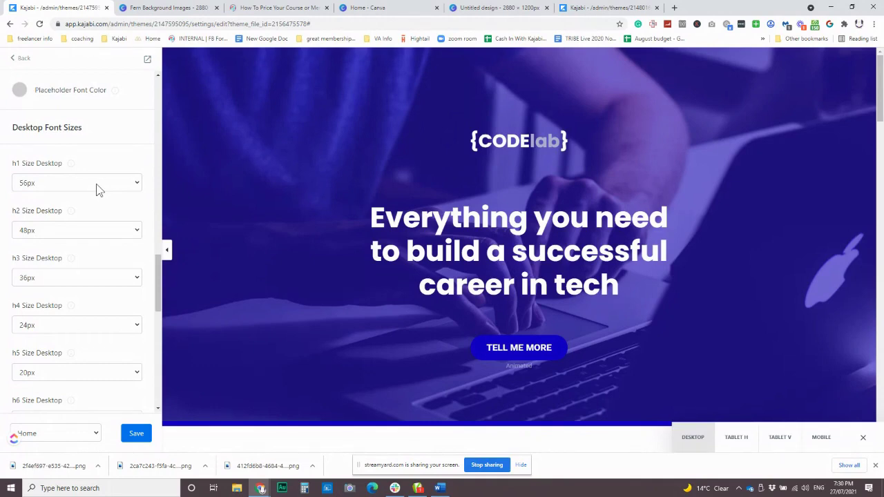
{"action": "scroll", "coordinate": [65, 217], "scroll_direction": "down", "scroll_amount": 1}
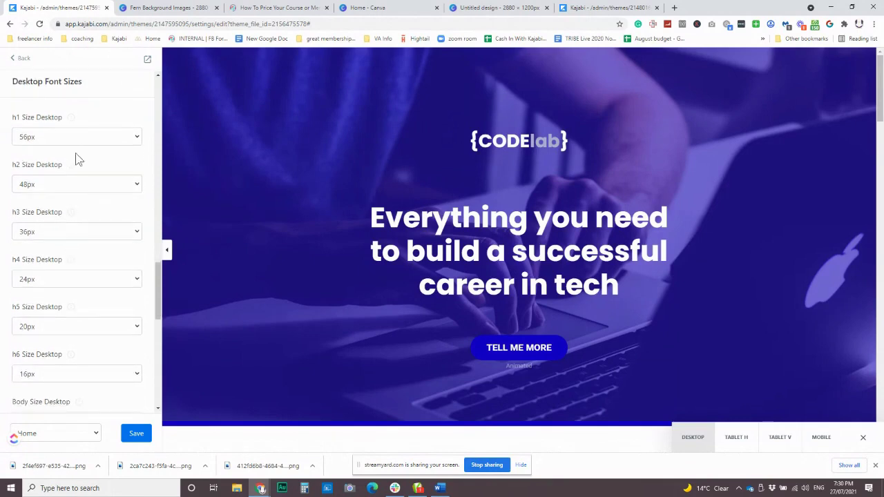
{"action": "mouse_move", "coordinate": [68, 174]}
{"action": "scroll", "coordinate": [108, 295], "scroll_direction": "down", "scroll_amount": 1}
{"action": "scroll", "coordinate": [107, 296], "scroll_direction": "down", "scroll_amount": 5}
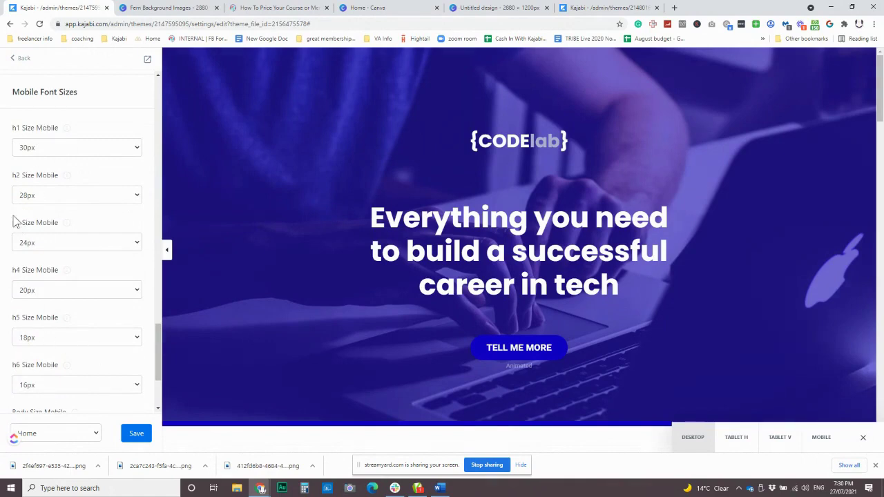
Step: Check the hero's text sizes in the mobile preview and return to the desktop preview
{"action": "left_click", "coordinate": [817, 438]}
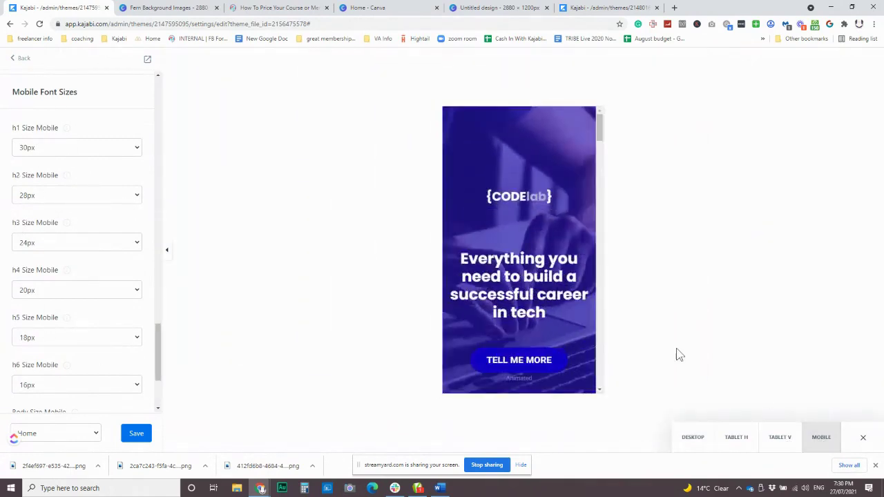
{"action": "scroll", "coordinate": [554, 295], "scroll_direction": "down", "scroll_amount": 1}
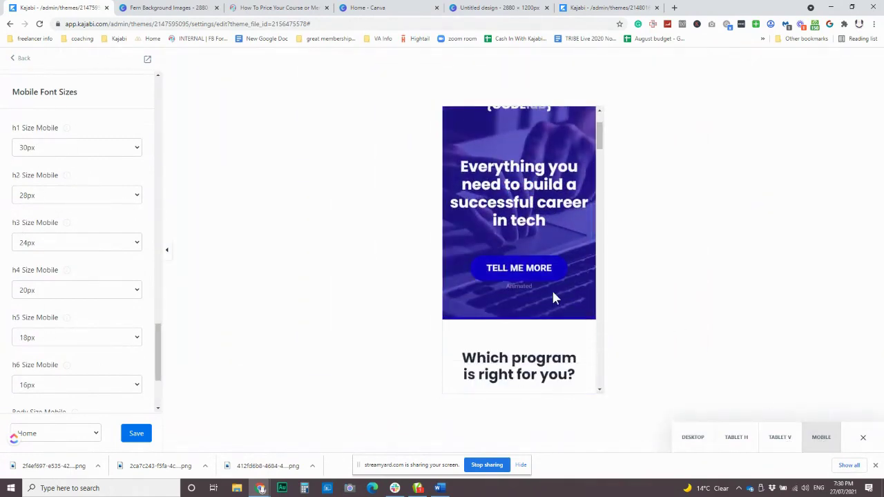
{"action": "left_click", "coordinate": [683, 437]}
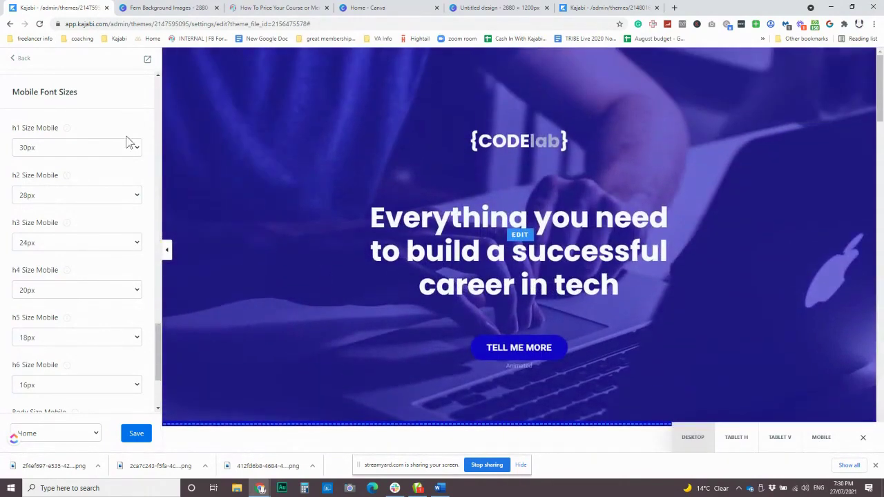
Step: Set the Style Guide's body font to Montserrat
{"action": "scroll", "coordinate": [72, 297], "scroll_direction": "down", "scroll_amount": 2}
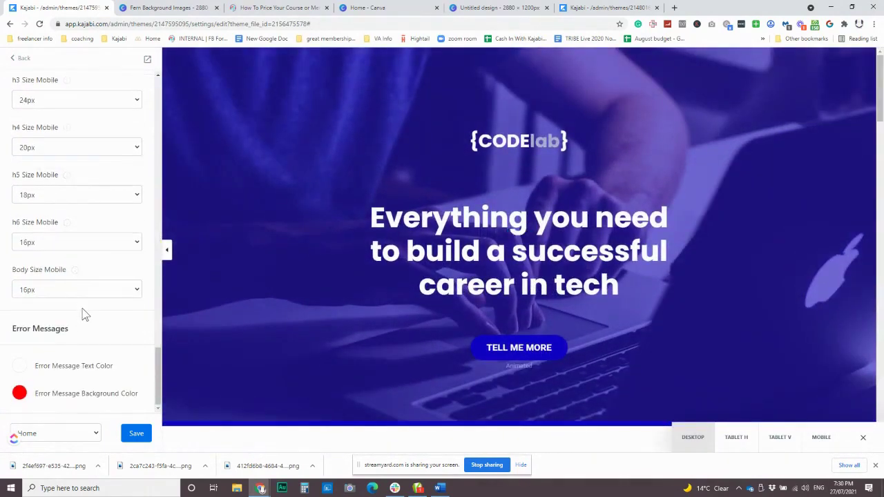
{"action": "scroll", "coordinate": [82, 316], "scroll_direction": "up", "scroll_amount": 8}
{"action": "scroll", "coordinate": [83, 314], "scroll_direction": "up", "scroll_amount": 3}
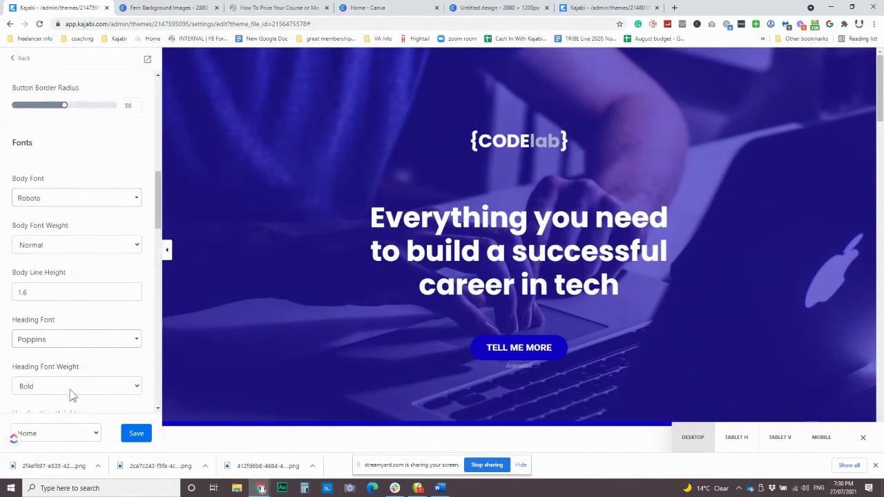
{"action": "left_click", "coordinate": [89, 199]}
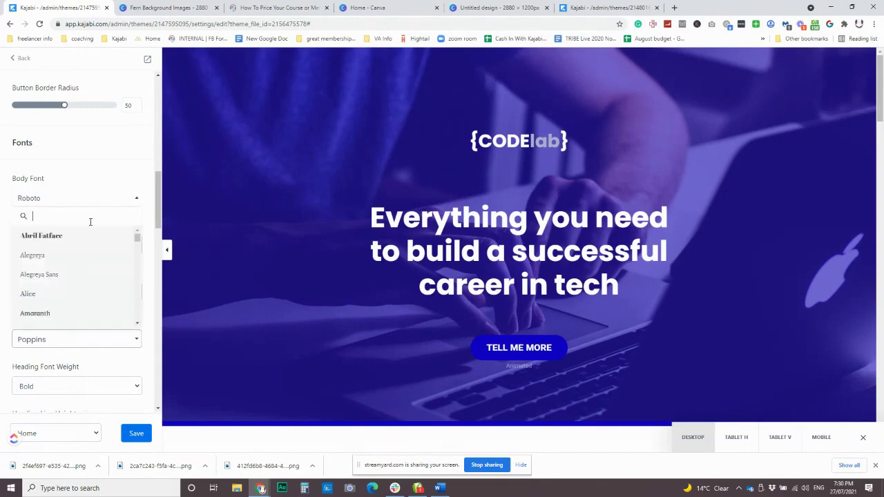
{"action": "scroll", "coordinate": [92, 271], "scroll_direction": "down", "scroll_amount": 10}
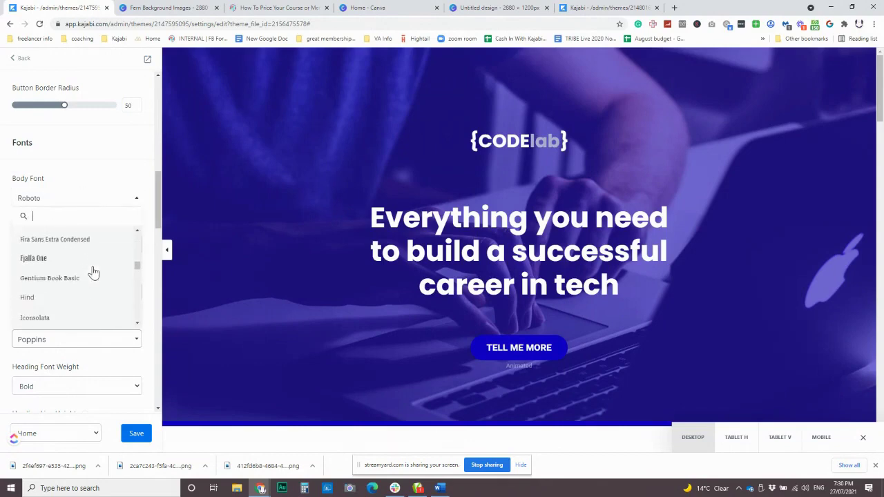
{"action": "scroll", "coordinate": [94, 272], "scroll_direction": "down", "scroll_amount": 8}
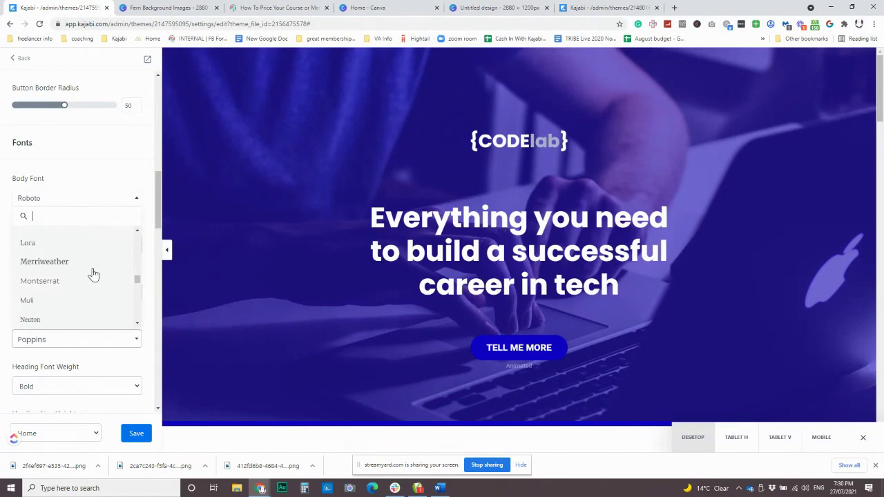
{"action": "left_click", "coordinate": [78, 281]}
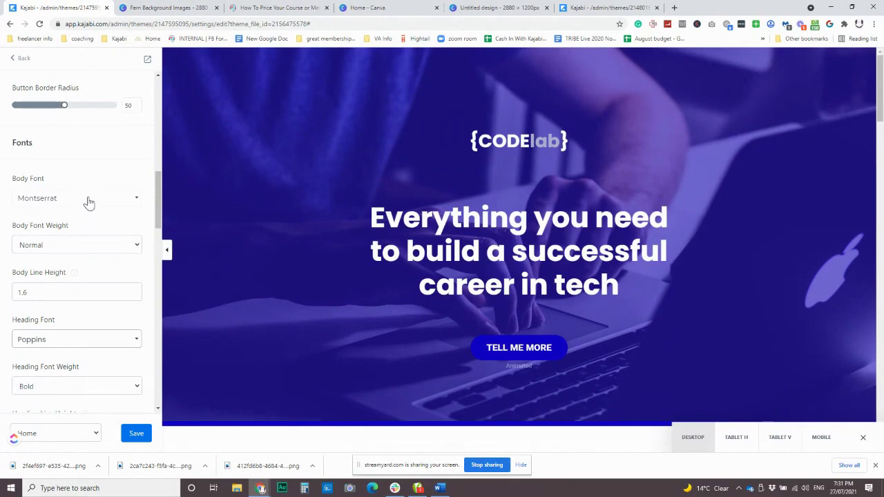
Step: Change the Style Guide's body font back to Roboto
{"action": "left_click", "coordinate": [89, 202]}
{"action": "scroll", "coordinate": [85, 257], "scroll_direction": "down", "scroll_amount": 3}
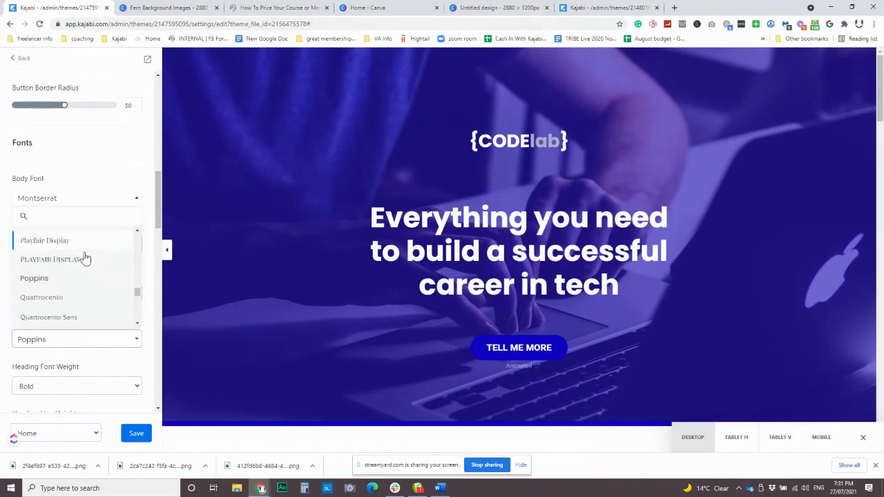
{"action": "scroll", "coordinate": [76, 302], "scroll_direction": "down", "scroll_amount": 1}
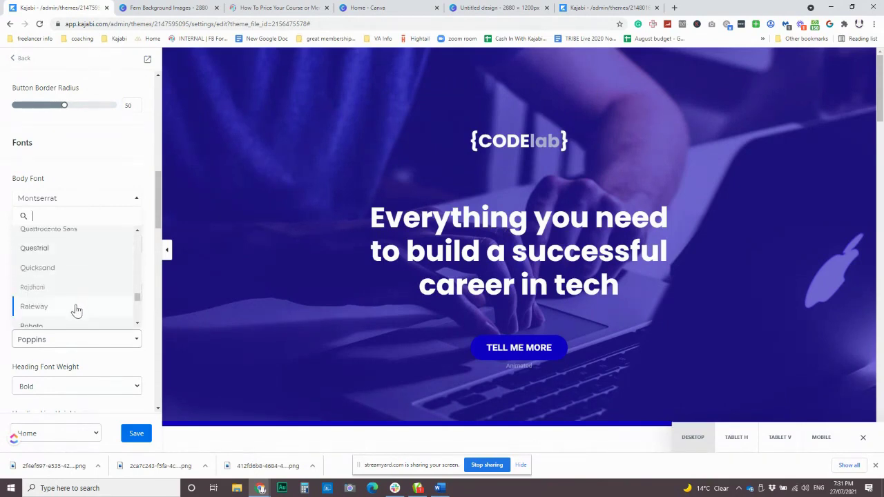
{"action": "scroll", "coordinate": [76, 310], "scroll_direction": "down", "scroll_amount": 1}
{"action": "left_click", "coordinate": [73, 282]}
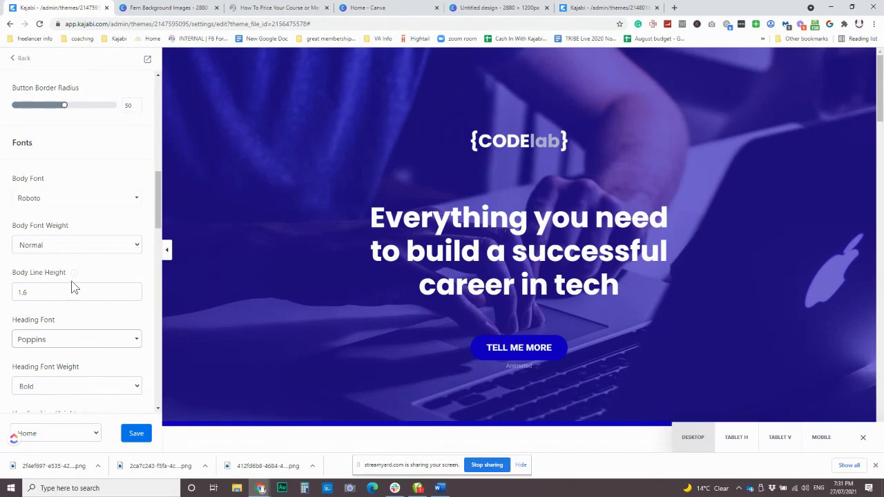
Step: Open the Hero section's background color settings and greatly reduce the opacity of the blue overlay
{"action": "mouse_move", "coordinate": [391, 194]}
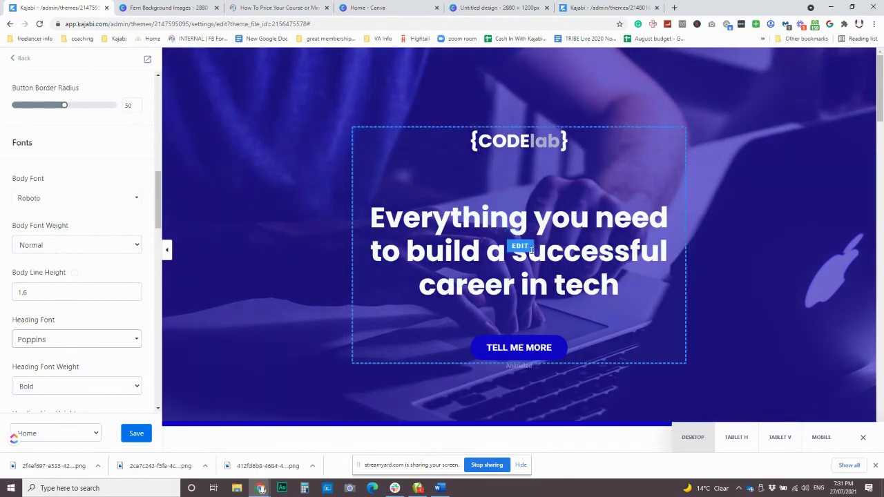
{"action": "left_click", "coordinate": [270, 156]}
{"action": "scroll", "coordinate": [108, 315], "scroll_direction": "down", "scroll_amount": 3}
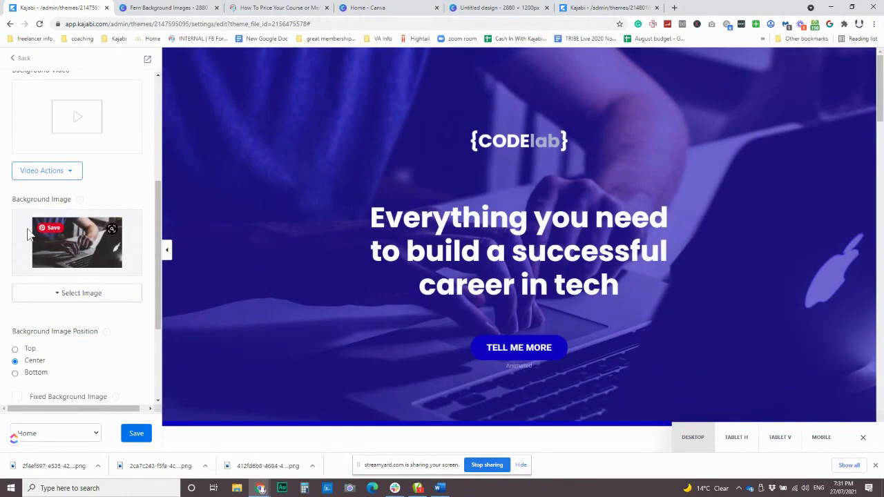
{"action": "scroll", "coordinate": [83, 250], "scroll_direction": "down", "scroll_amount": 2}
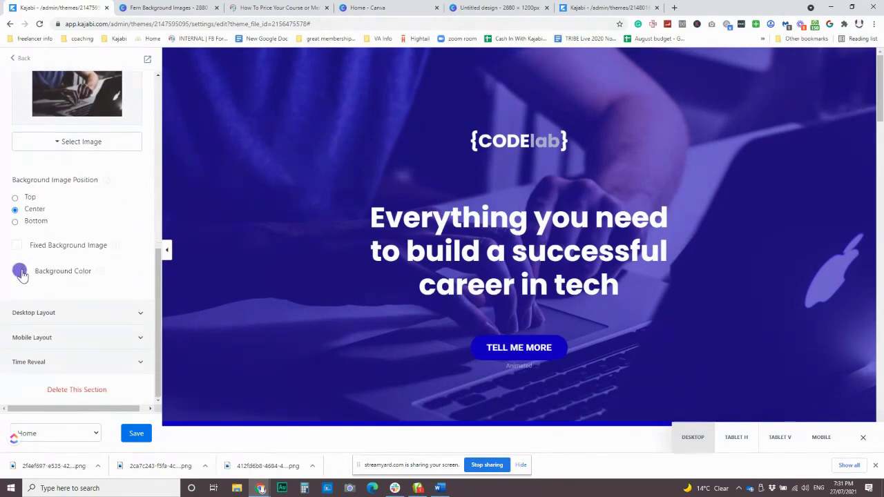
{"action": "left_click", "coordinate": [22, 272]}
{"action": "left_click", "coordinate": [108, 406]}
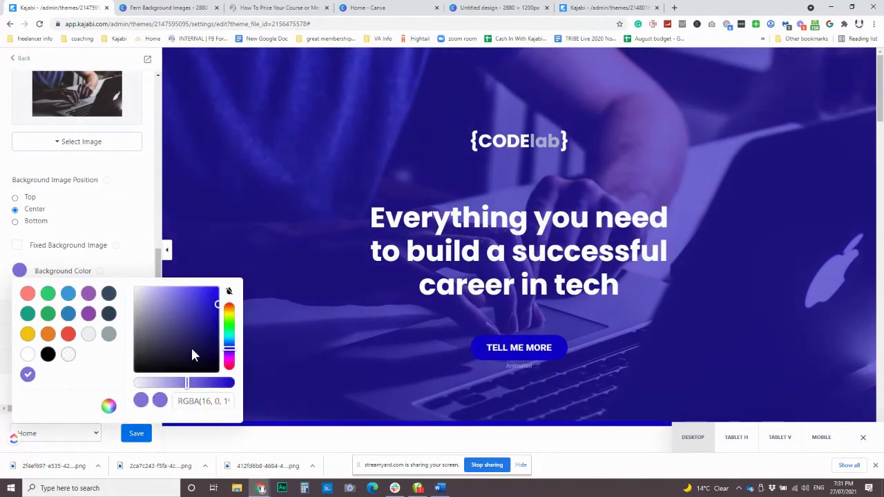
{"action": "left_click", "coordinate": [187, 384]}
{"action": "left_click_drag", "start_coordinate": [186, 388], "coordinate": [152, 390]}
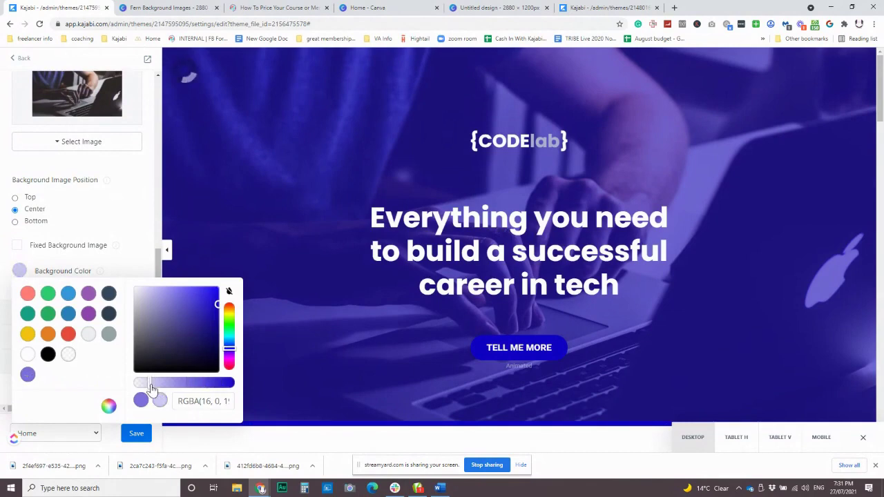
Step: Set the Hero section's background color to black and slightly reduce its opacity
{"action": "left_click", "coordinate": [48, 354]}
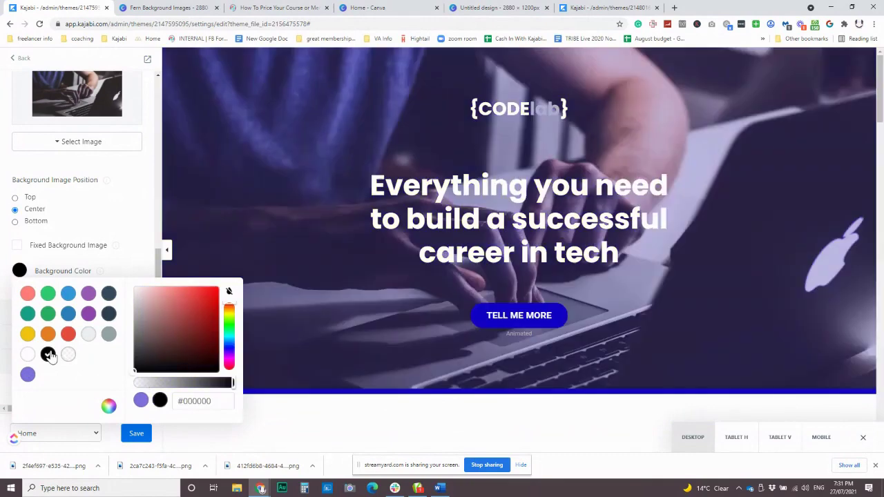
{"action": "left_click_drag", "start_coordinate": [232, 384], "coordinate": [214, 385]}
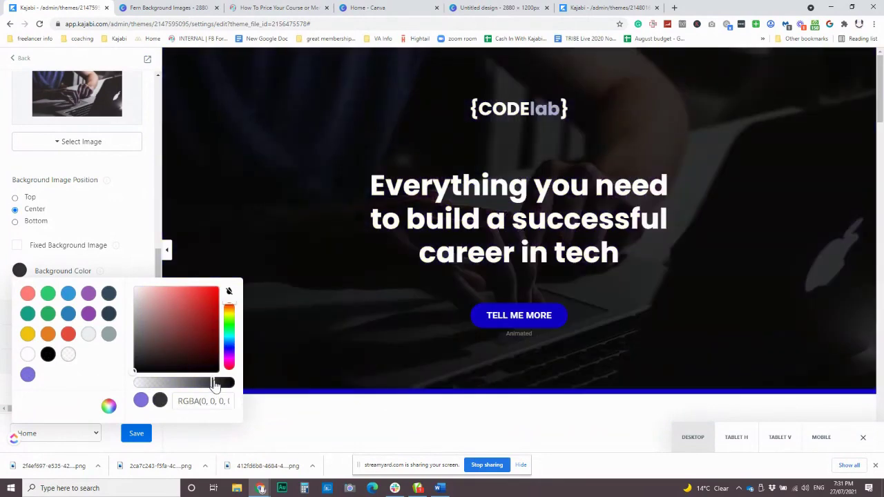
Step: Reduce the black Hero overlay's opacity further, and restore the original translucent blue background color
{"action": "left_click_drag", "start_coordinate": [214, 385], "coordinate": [198, 385]}
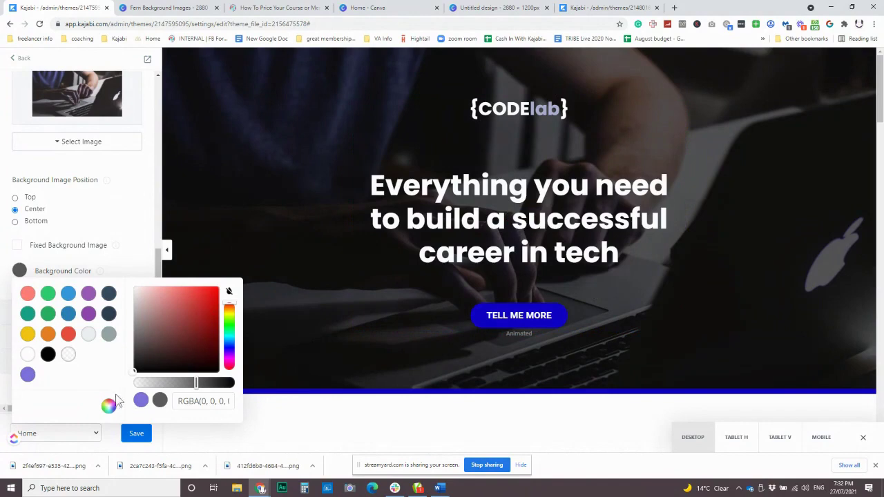
{"action": "left_click", "coordinate": [141, 401]}
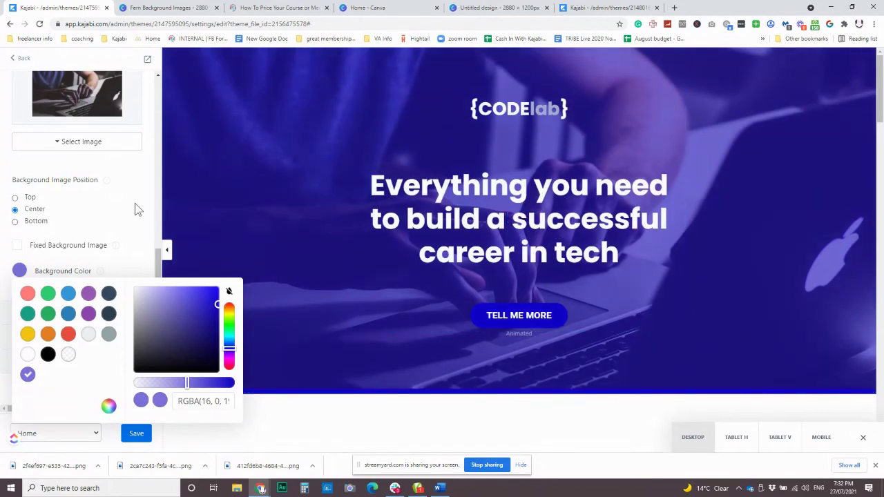
{"action": "scroll", "coordinate": [105, 136], "scroll_direction": "up", "scroll_amount": 1}
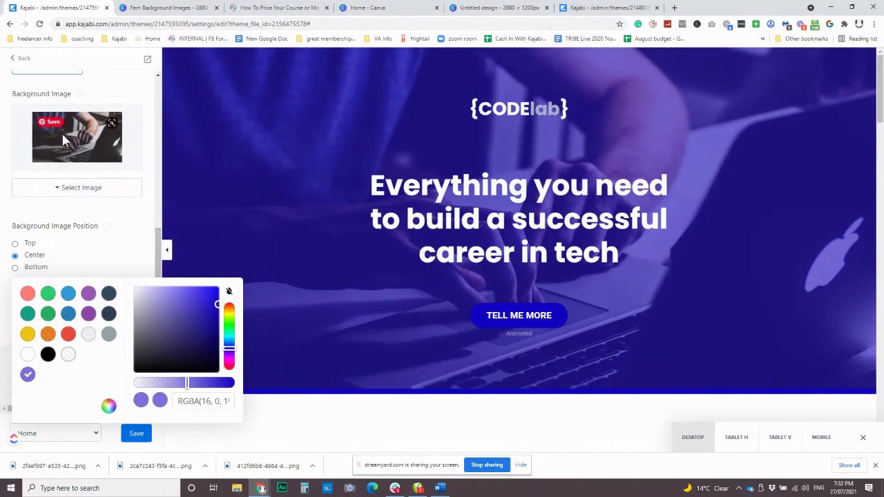
{"action": "left_click", "coordinate": [121, 207]}
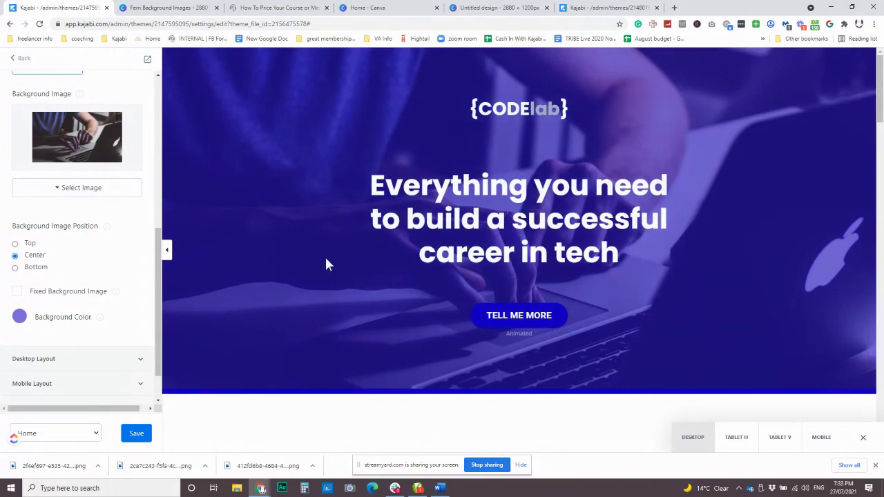
Step: Open the TELL ME MORE button's settings and copy the hex code #1000C6 of its background color
{"action": "scroll", "coordinate": [327, 264], "scroll_direction": "down", "scroll_amount": 2}
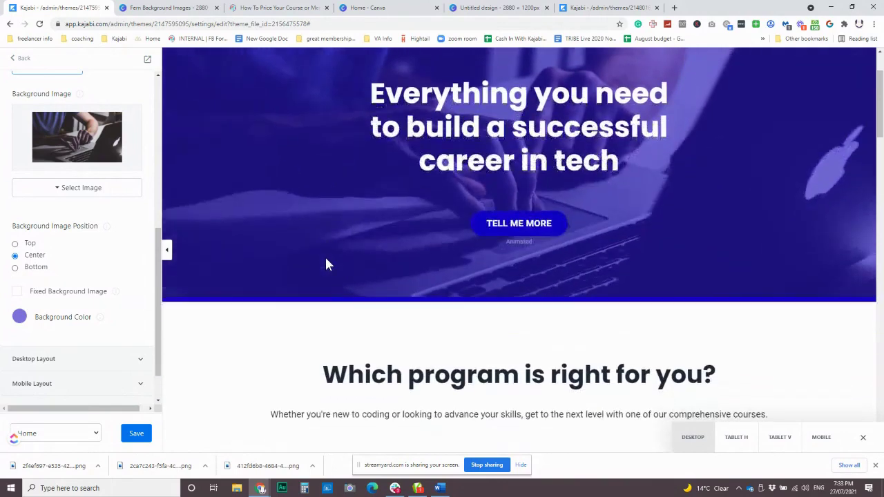
{"action": "left_click", "coordinate": [557, 232]}
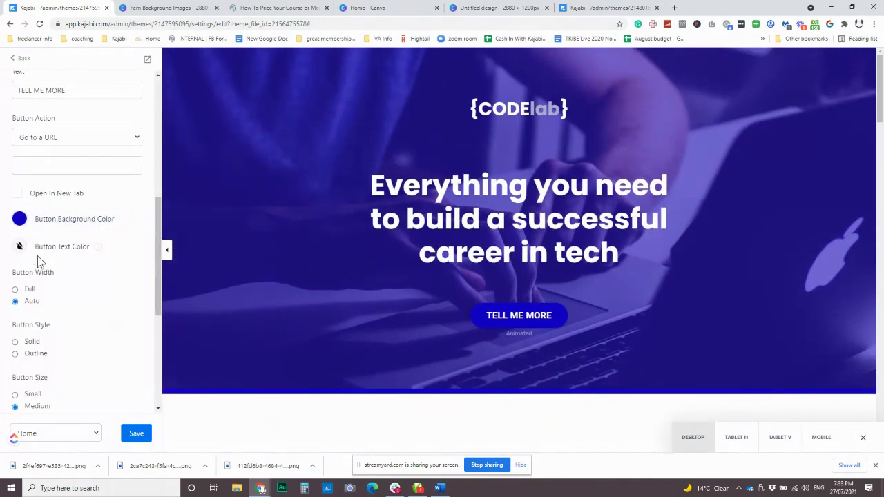
{"action": "left_click", "coordinate": [20, 219]}
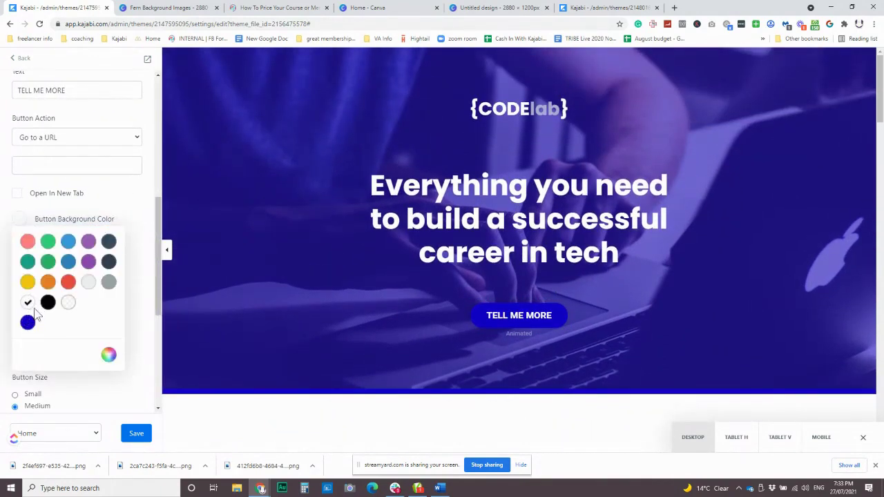
{"action": "left_click", "coordinate": [109, 354]}
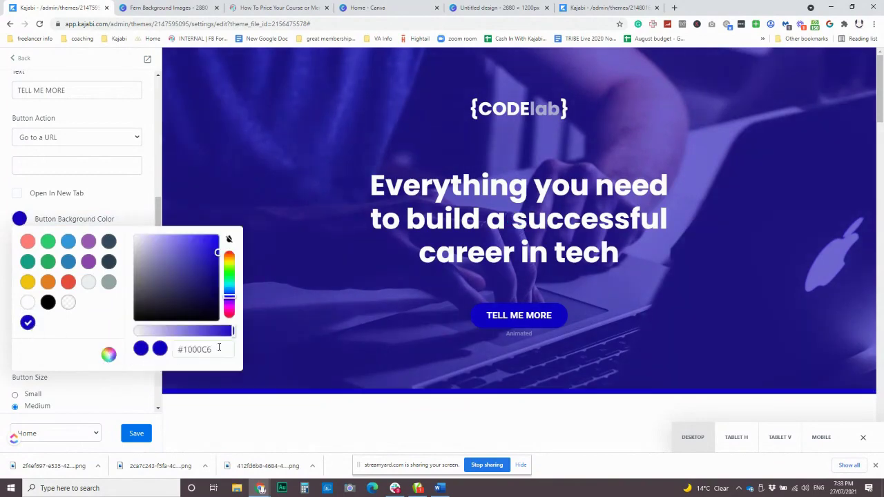
{"action": "left_click_drag", "start_coordinate": [218, 350], "coordinate": [169, 352]}
{"action": "left_click", "coordinate": [105, 207]}
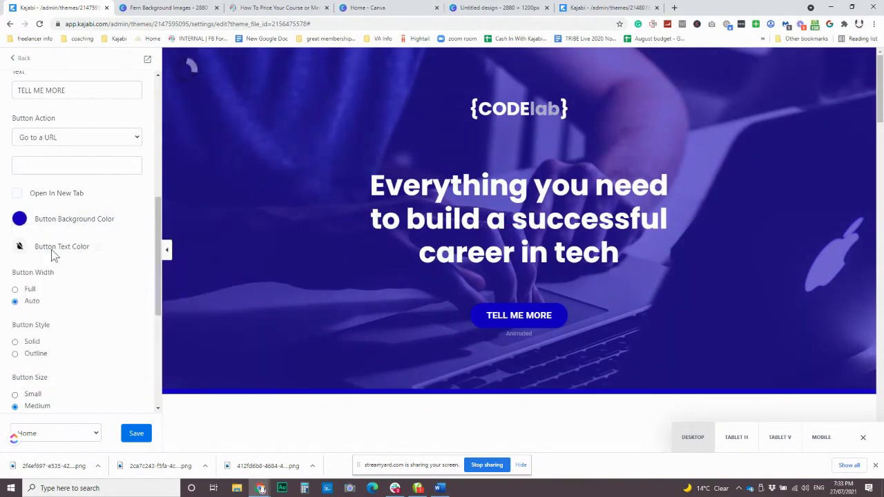
Step: Set the TELL ME MORE button's background color to white and turn on Open In New Tab
{"action": "left_click", "coordinate": [20, 219]}
{"action": "left_click", "coordinate": [25, 299]}
{"action": "left_click", "coordinate": [73, 200]}
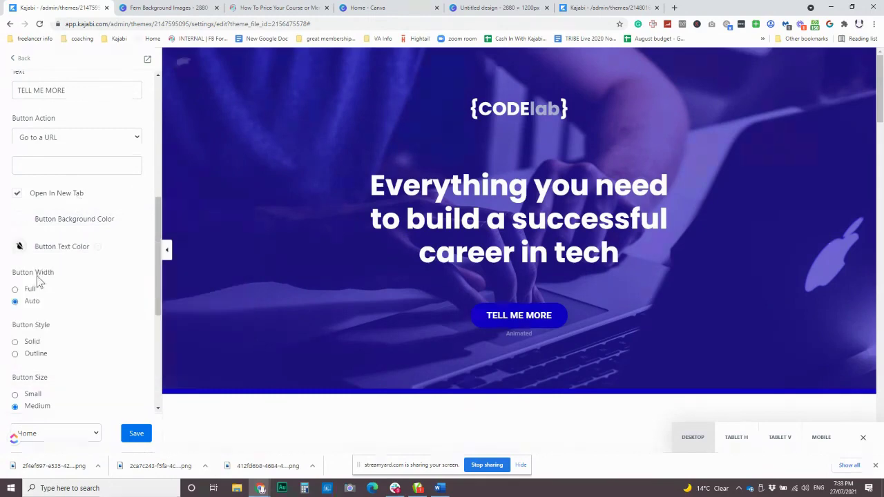
Step: Set the TELL ME MORE button's text color to the blue #1000C6
{"action": "left_click", "coordinate": [30, 245]}
{"action": "left_click", "coordinate": [108, 361]}
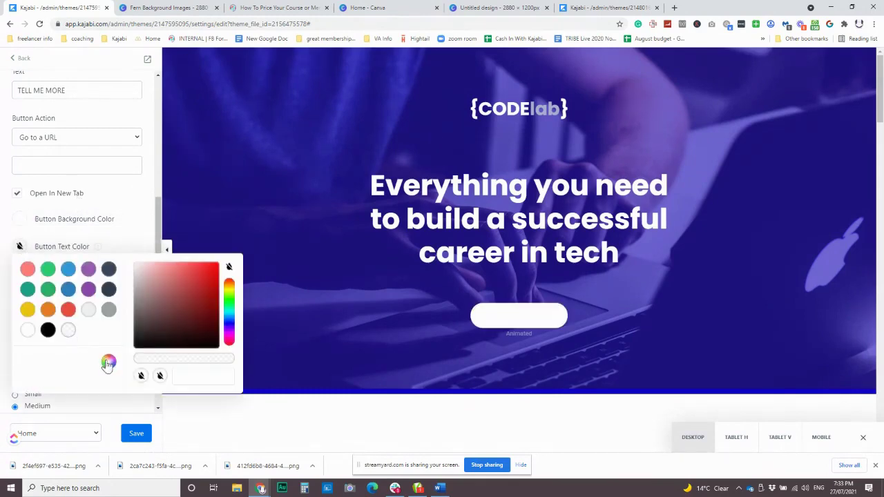
{"action": "left_click", "coordinate": [196, 374]}
{"action": "type", "text": "#1000C8"}
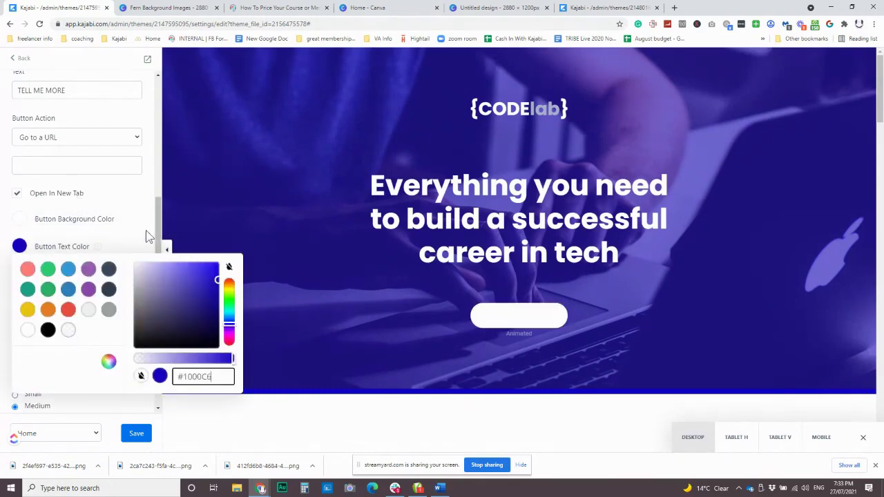
{"action": "left_click", "coordinate": [143, 223]}
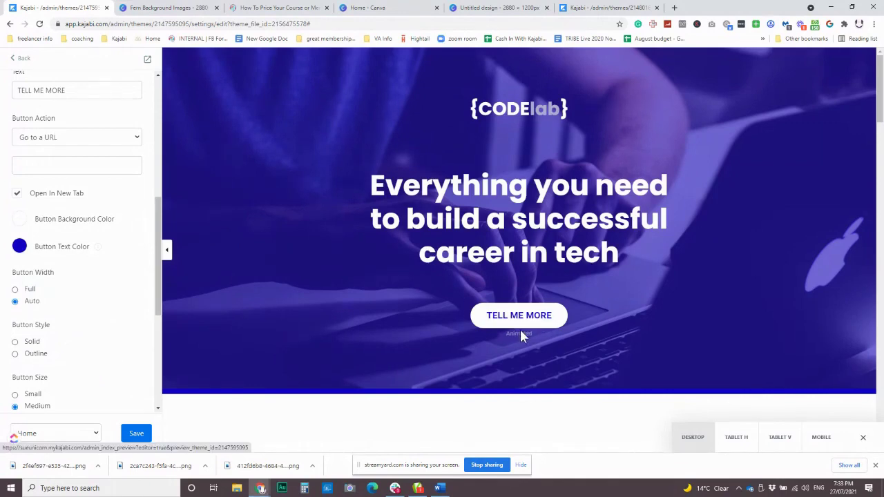
Step: Reopen the Hero call-to-action settings and show the block's animation type, direction, delay and duration options
{"action": "left_click", "coordinate": [481, 318]}
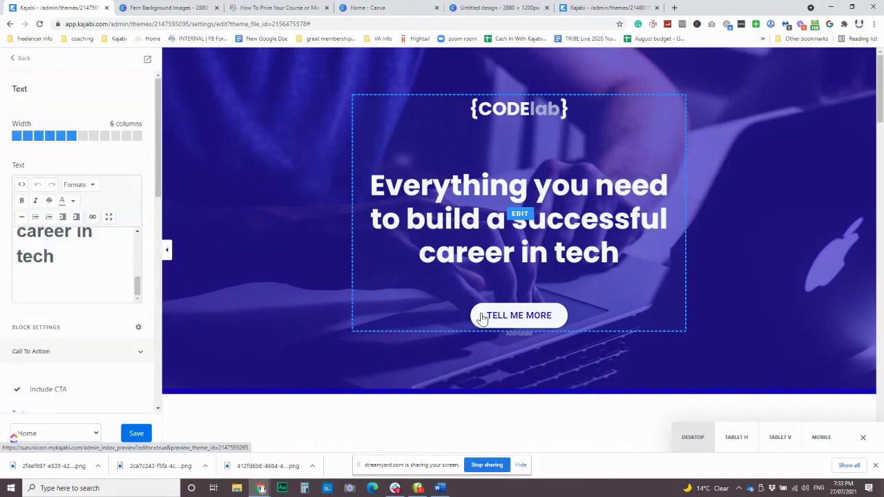
{"action": "left_click", "coordinate": [521, 317]}
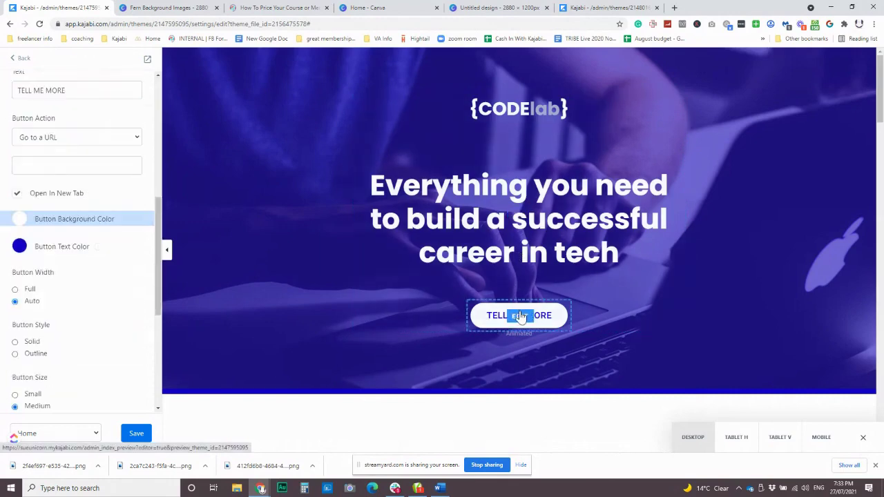
{"action": "scroll", "coordinate": [69, 285], "scroll_direction": "down", "scroll_amount": 3}
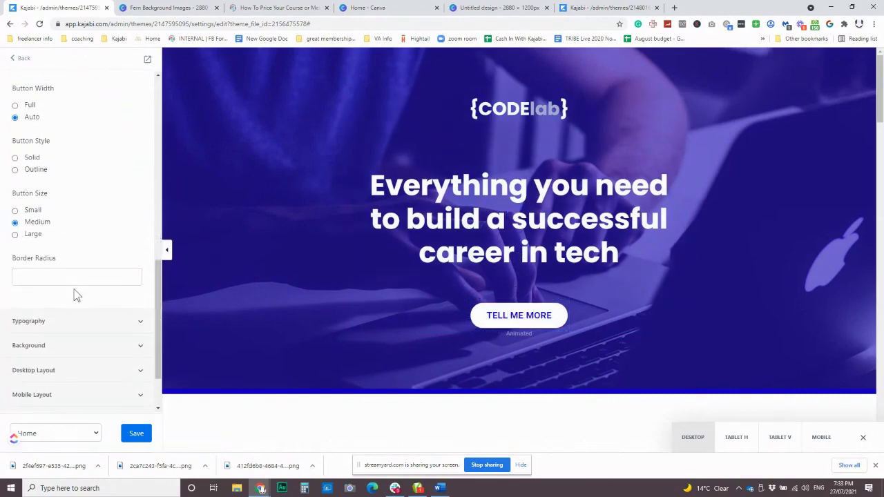
{"action": "scroll", "coordinate": [73, 294], "scroll_direction": "down", "scroll_amount": 2}
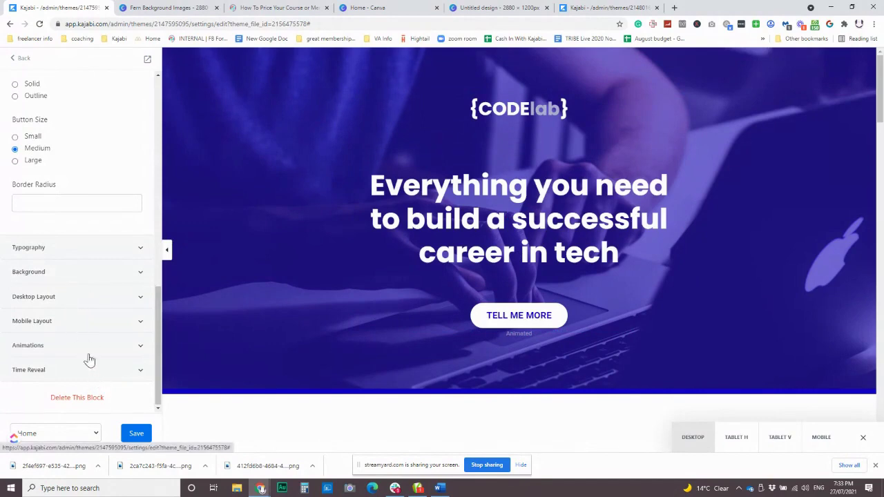
{"action": "left_click", "coordinate": [35, 349]}
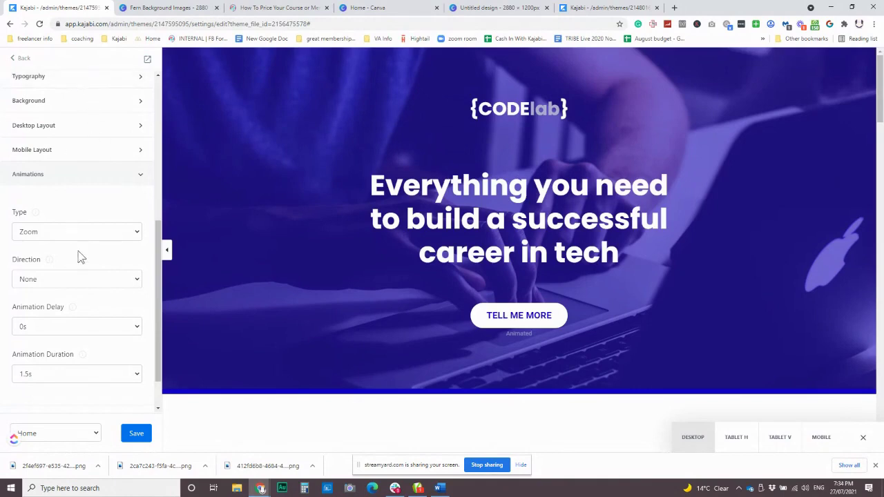
{"action": "scroll", "coordinate": [80, 259], "scroll_direction": "down", "scroll_amount": 1}
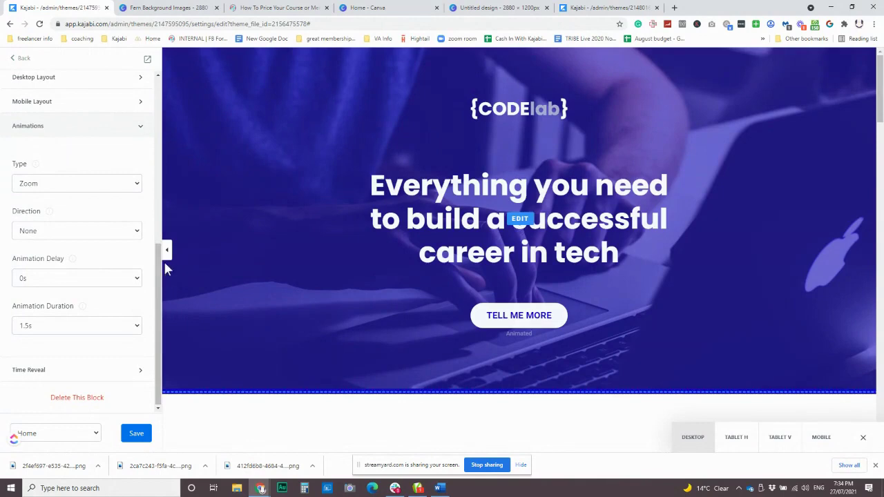
Step: Preview the Home page in a separate tab, reload it to watch the Hero animation, and return to the theme editor
{"action": "left_click", "coordinate": [148, 59]}
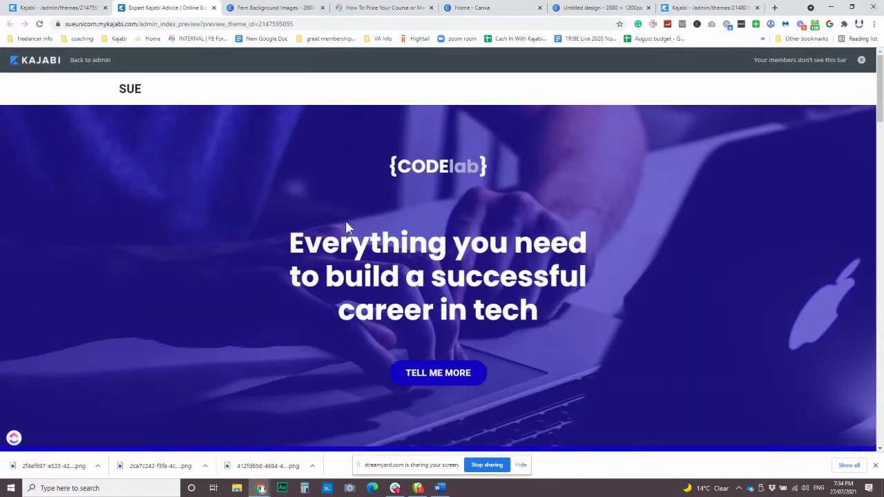
{"action": "scroll", "coordinate": [325, 235], "scroll_direction": "down", "scroll_amount": 1}
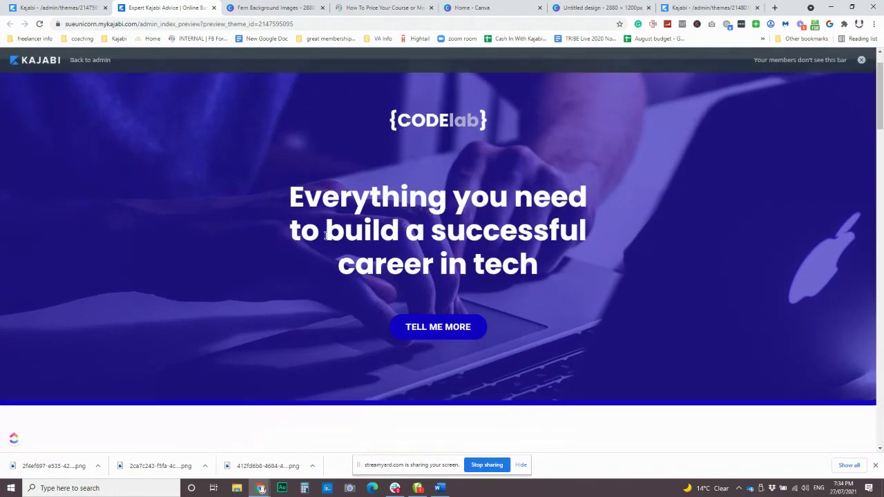
{"action": "left_click", "coordinate": [62, 8]}
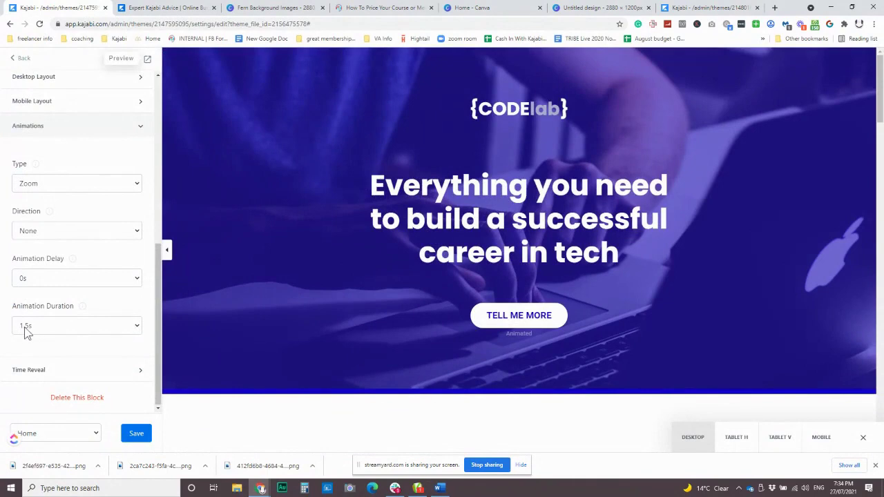
{"action": "left_click", "coordinate": [169, 8]}
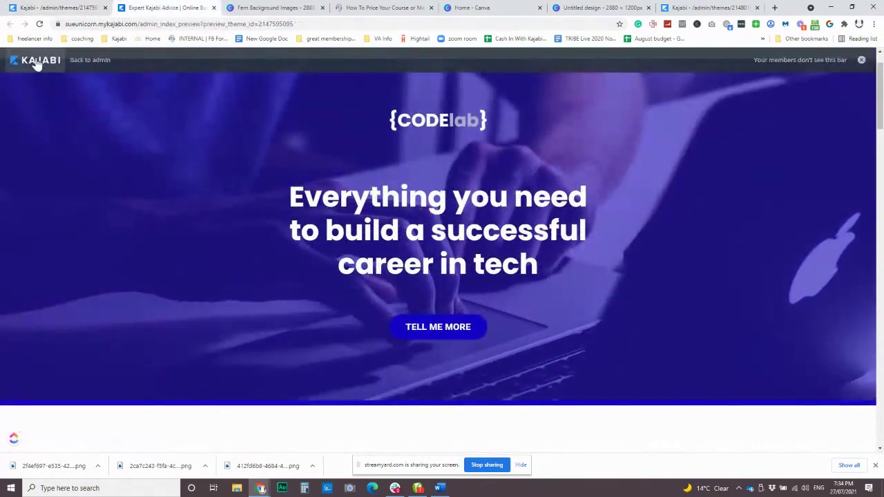
{"action": "left_click", "coordinate": [40, 24]}
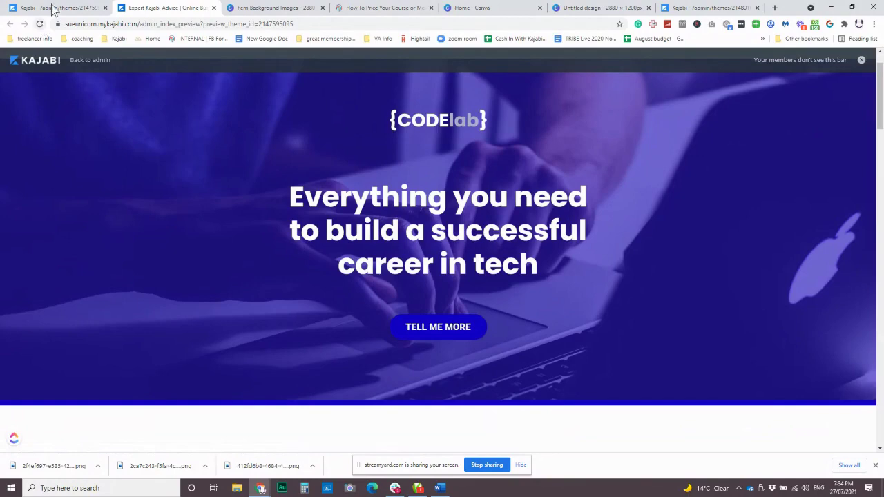
{"action": "left_click", "coordinate": [62, 8]}
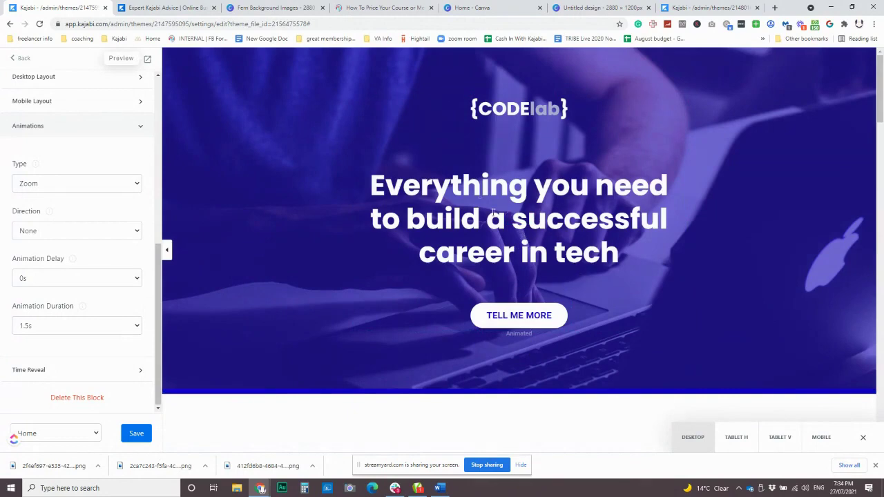
Step: Set the Hero text block's desktop text alignment to left and view its inside and outside spacing options
{"action": "left_click", "coordinate": [571, 182]}
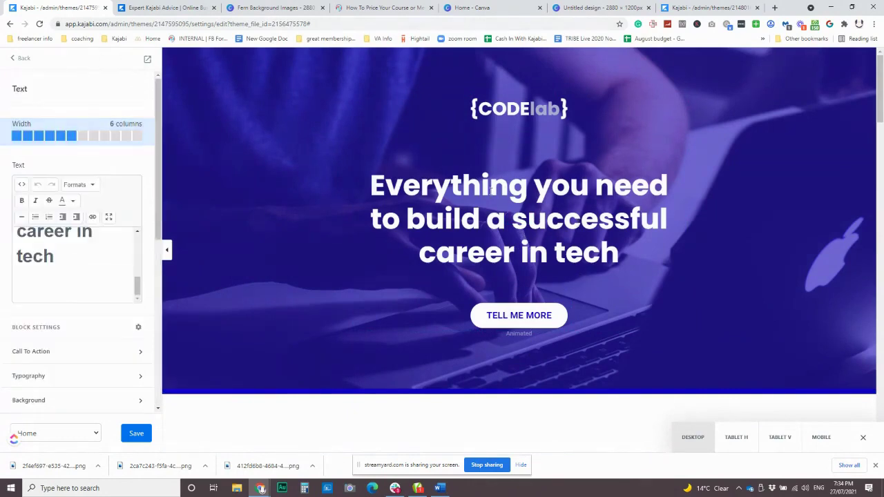
{"action": "scroll", "coordinate": [100, 321], "scroll_direction": "down", "scroll_amount": 2}
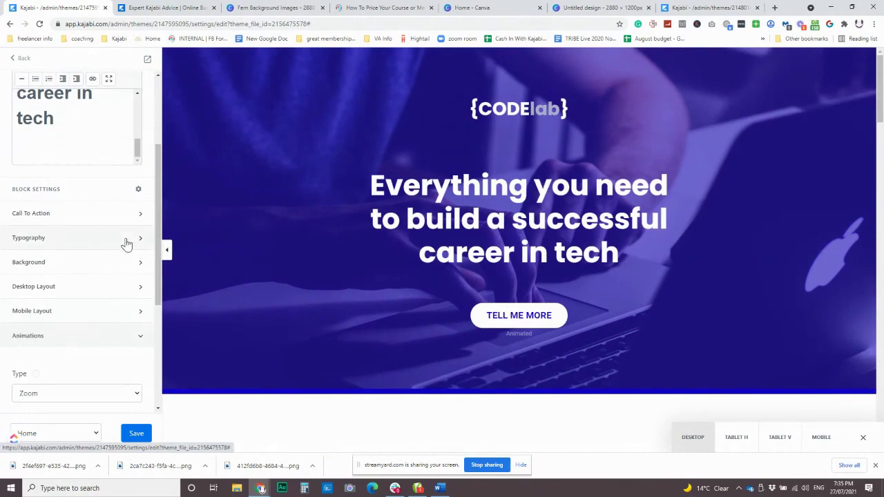
{"action": "scroll", "coordinate": [98, 109], "scroll_direction": "up", "scroll_amount": 4}
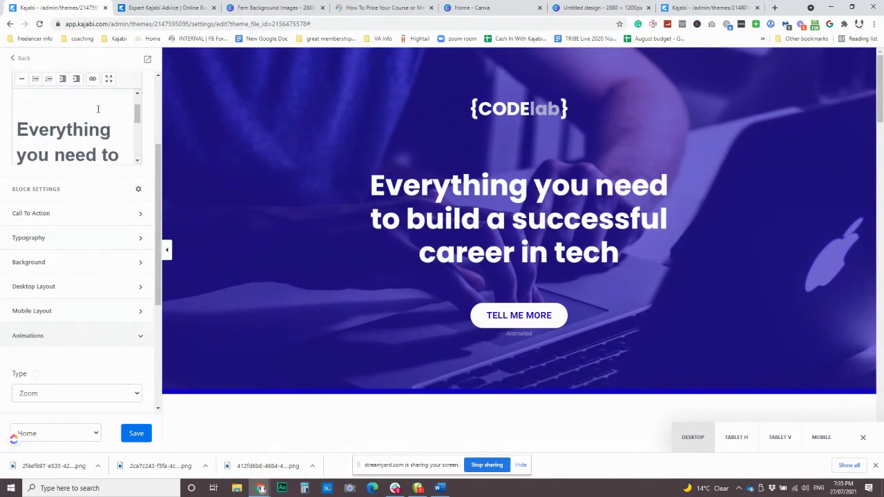
{"action": "scroll", "coordinate": [100, 132], "scroll_direction": "up", "scroll_amount": 5}
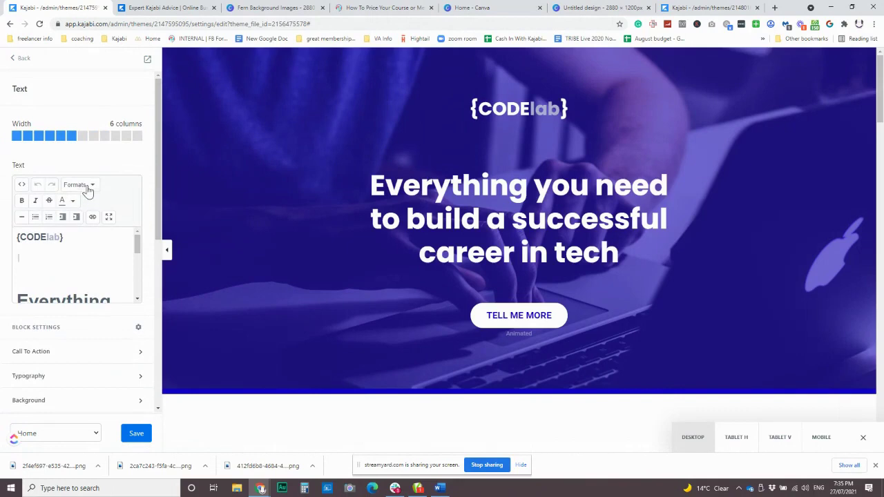
{"action": "scroll", "coordinate": [80, 245], "scroll_direction": "down", "scroll_amount": 5}
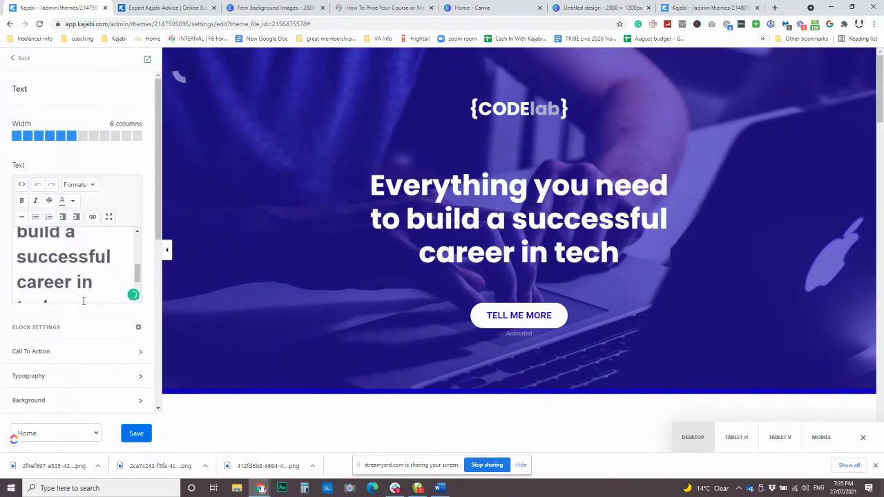
{"action": "scroll", "coordinate": [71, 383], "scroll_direction": "down", "scroll_amount": 2}
{"action": "left_click", "coordinate": [80, 335]}
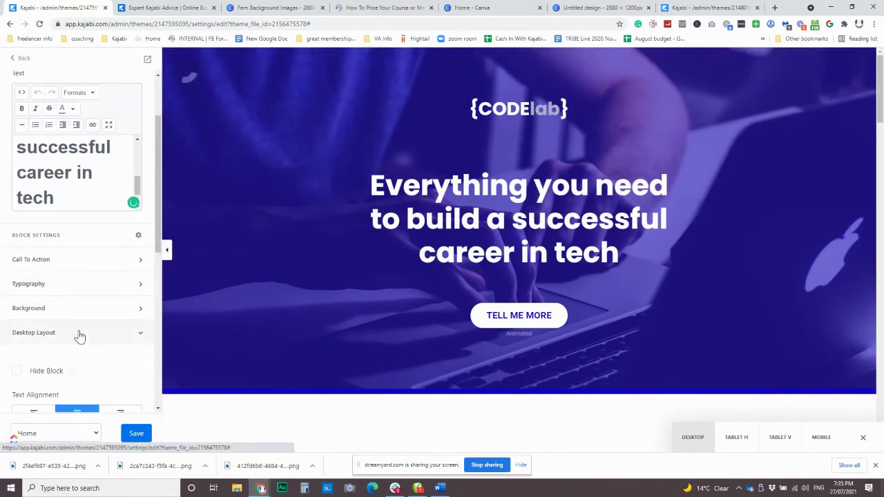
{"action": "scroll", "coordinate": [79, 325], "scroll_direction": "down", "scroll_amount": 3}
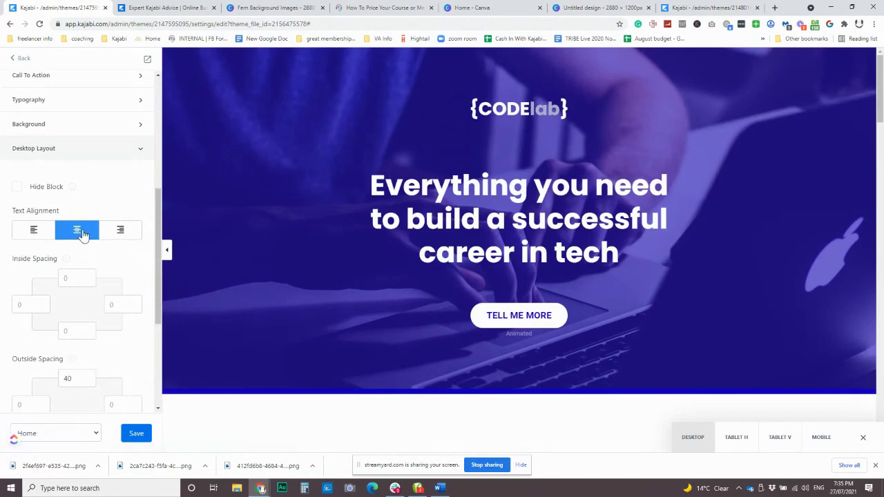
{"action": "left_click", "coordinate": [34, 233]}
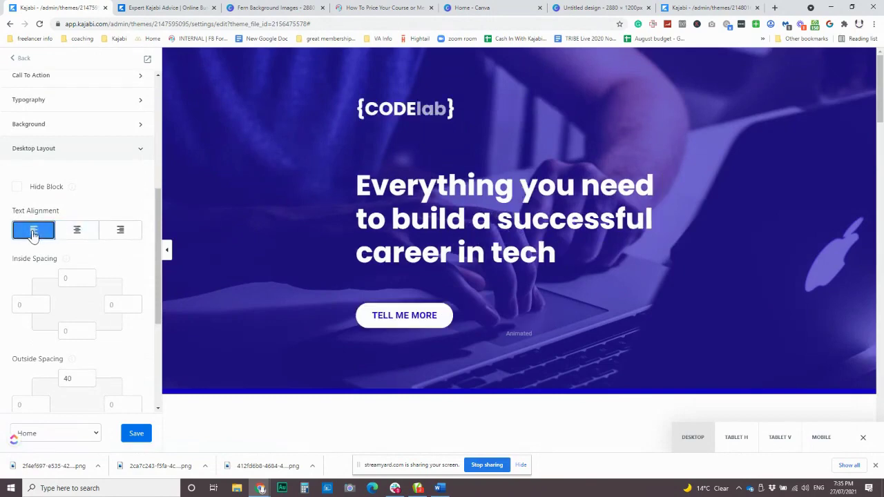
{"action": "scroll", "coordinate": [112, 214], "scroll_direction": "down", "scroll_amount": 3}
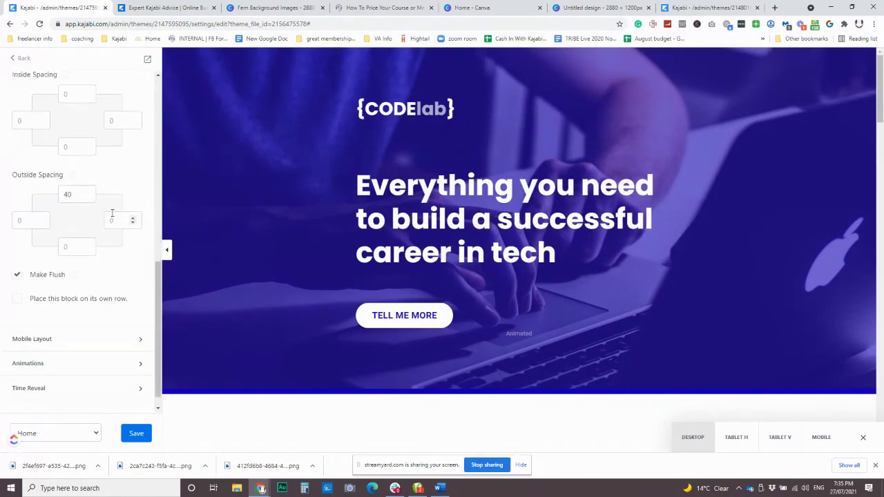
{"action": "scroll", "coordinate": [101, 320], "scroll_direction": "down", "scroll_amount": 1}
{"action": "scroll", "coordinate": [123, 294], "scroll_direction": "up", "scroll_amount": 4}
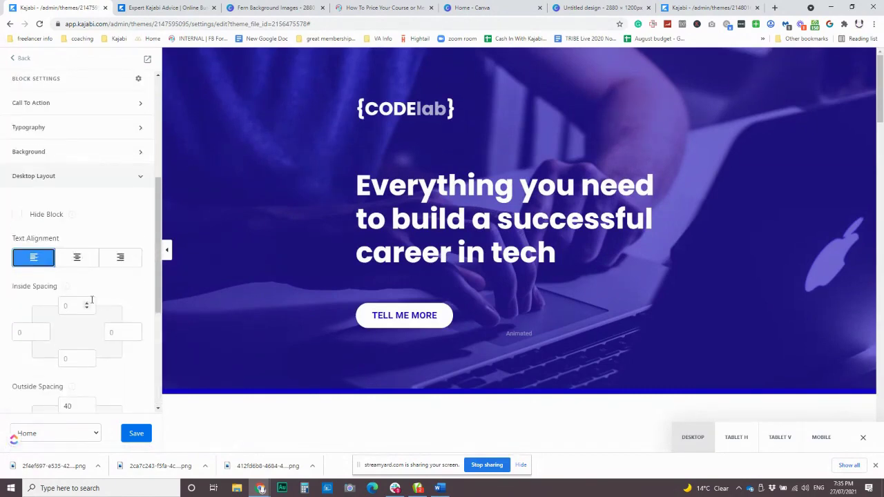
Step: Try a left outside spacing of -200 in the Hero text block's desktop layout, and reset it to 0
{"action": "scroll", "coordinate": [92, 299], "scroll_direction": "up", "scroll_amount": 2}
{"action": "scroll", "coordinate": [103, 310], "scroll_direction": "down", "scroll_amount": 4}
{"action": "scroll", "coordinate": [105, 297], "scroll_direction": "up", "scroll_amount": 3}
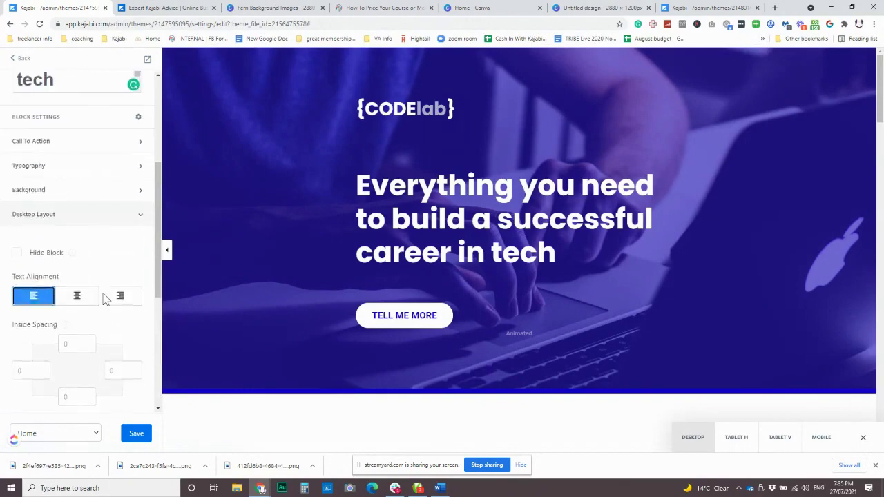
{"action": "scroll", "coordinate": [99, 274], "scroll_direction": "down", "scroll_amount": 1}
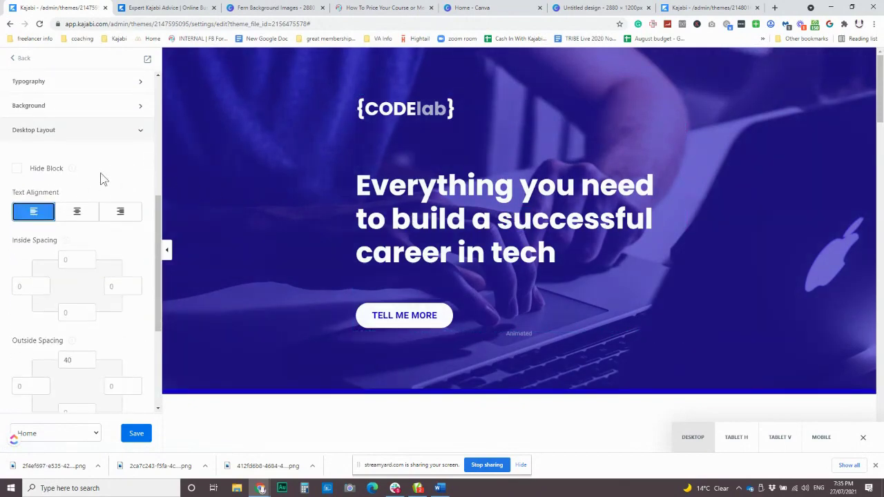
{"action": "scroll", "coordinate": [91, 288], "scroll_direction": "down", "scroll_amount": 2}
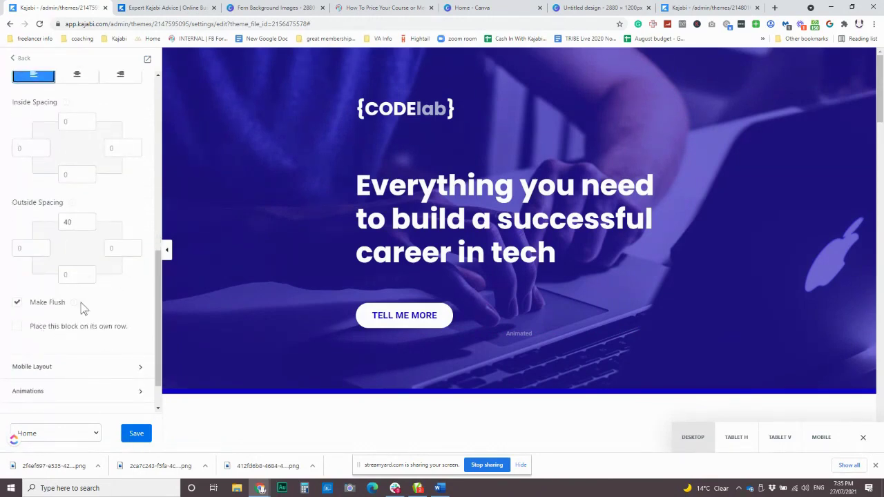
{"action": "scroll", "coordinate": [94, 225], "scroll_direction": "down", "scroll_amount": 1}
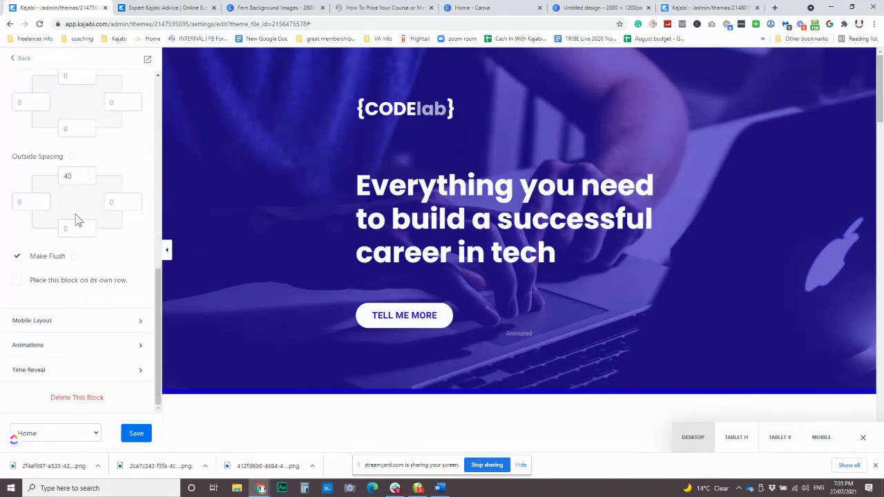
{"action": "left_click", "coordinate": [27, 200]}
{"action": "type", "text": "-200"}
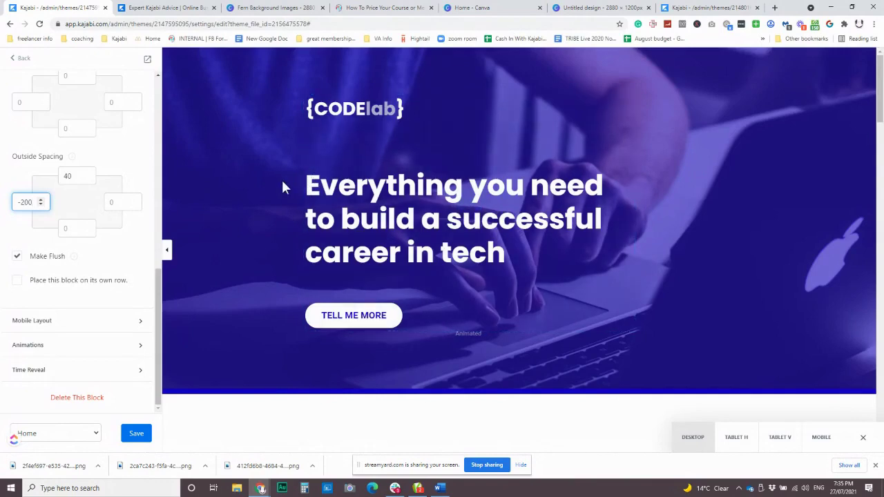
{"action": "left_click_drag", "start_coordinate": [32, 202], "coordinate": [2, 201]}
{"action": "type", "text": "0"}
Step: Set the Hero text block's desktop text alignment to right and its right outside spacing to -200
{"action": "scroll", "coordinate": [40, 168], "scroll_direction": "up", "scroll_amount": 4}
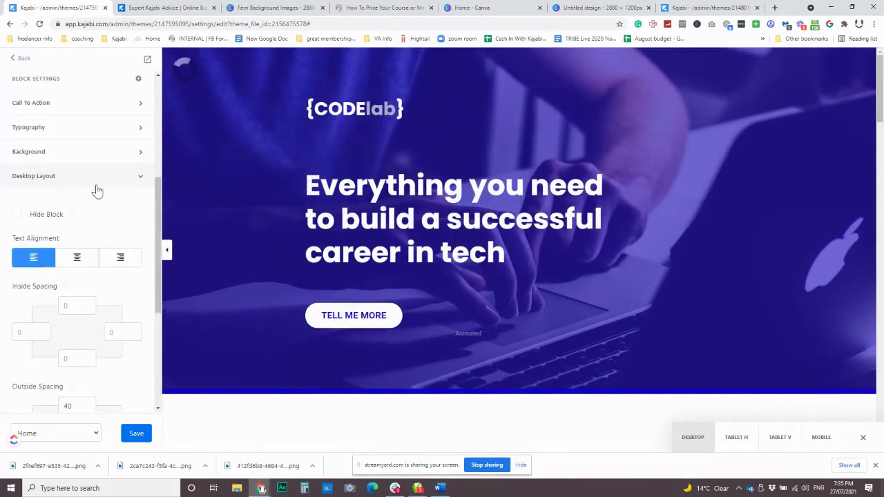
{"action": "left_click", "coordinate": [120, 258]}
{"action": "scroll", "coordinate": [111, 252], "scroll_direction": "down", "scroll_amount": 3}
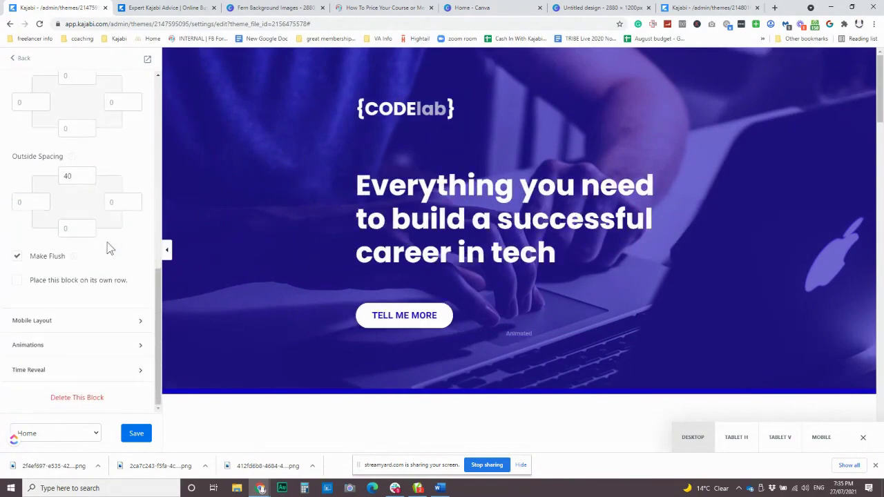
{"action": "left_click", "coordinate": [117, 201]}
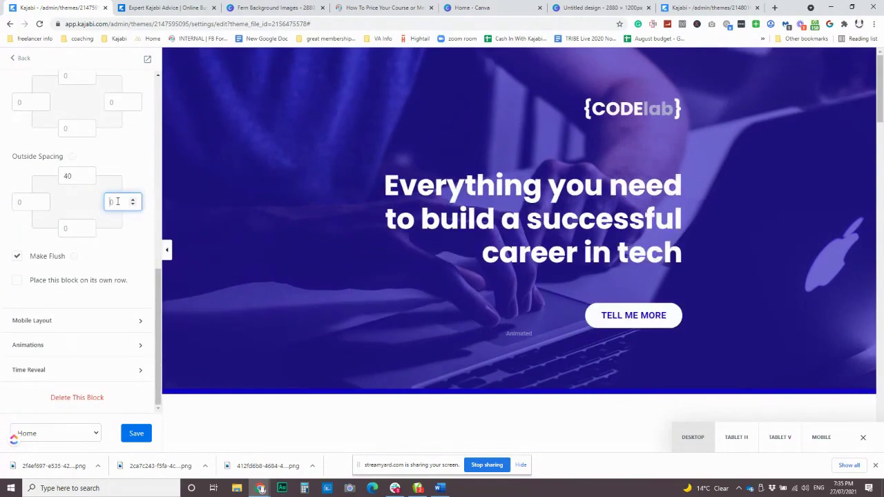
{"action": "type", "text": "-200"}
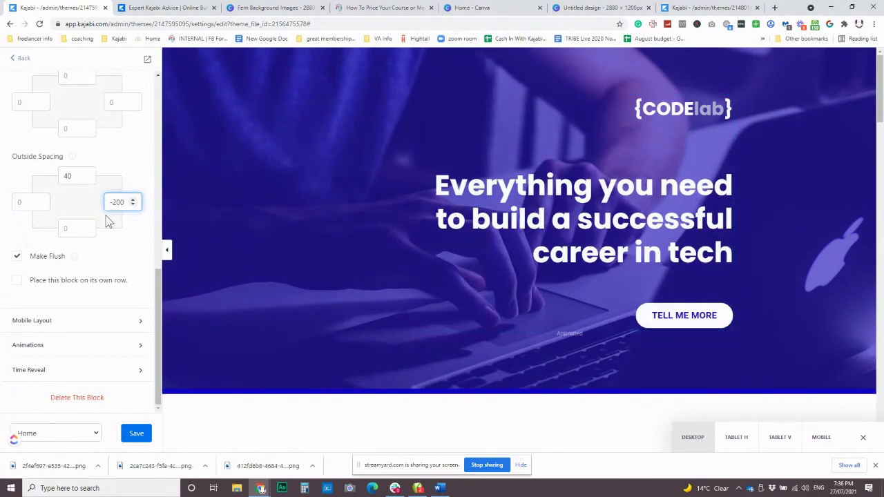
Step: Preview the Hero section at mobile size, view the text block's mobile layout options, and return to the desktop preview
{"action": "left_click", "coordinate": [821, 437]}
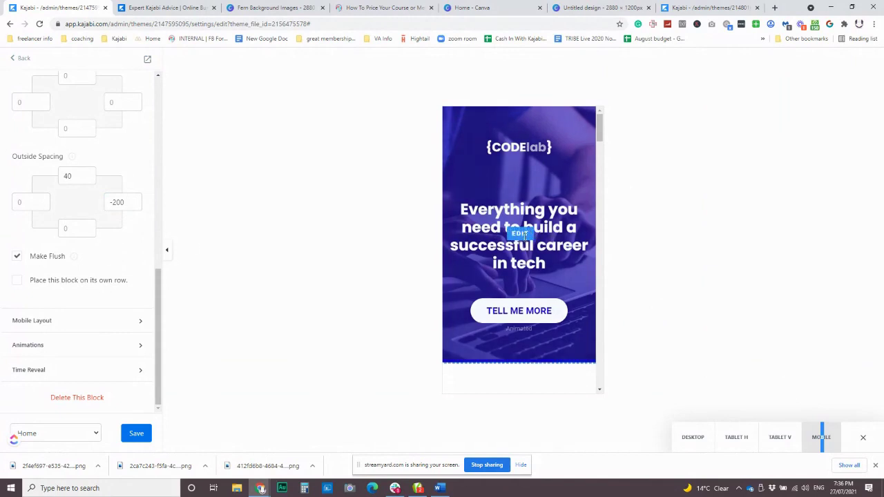
{"action": "scroll", "coordinate": [131, 203], "scroll_direction": "up", "scroll_amount": 3}
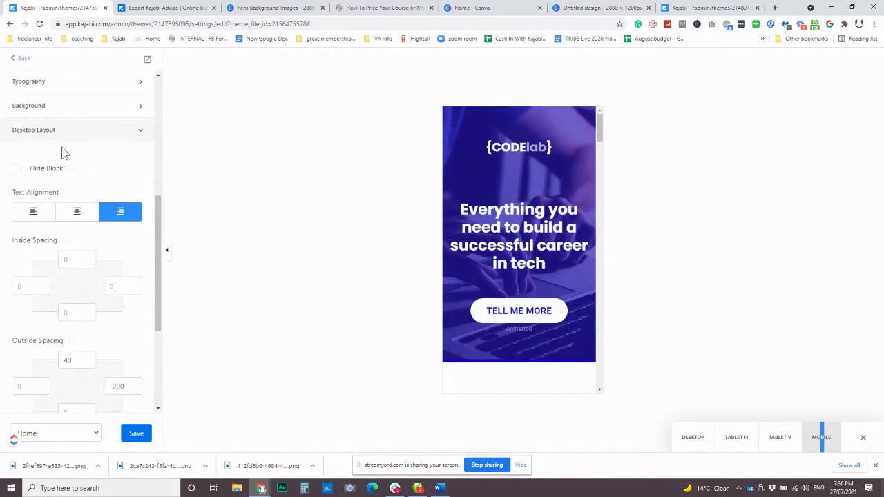
{"action": "scroll", "coordinate": [97, 201], "scroll_direction": "down", "scroll_amount": 3}
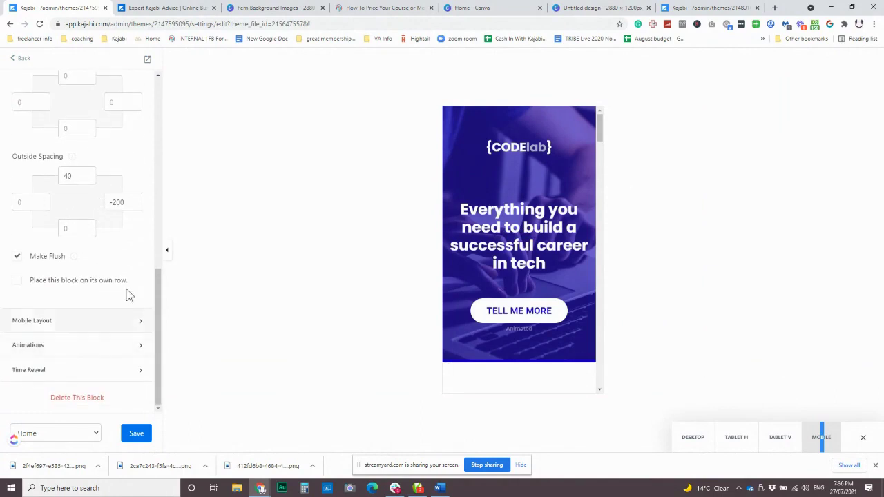
{"action": "left_click", "coordinate": [76, 321]}
{"action": "scroll", "coordinate": [79, 321], "scroll_direction": "down", "scroll_amount": 3}
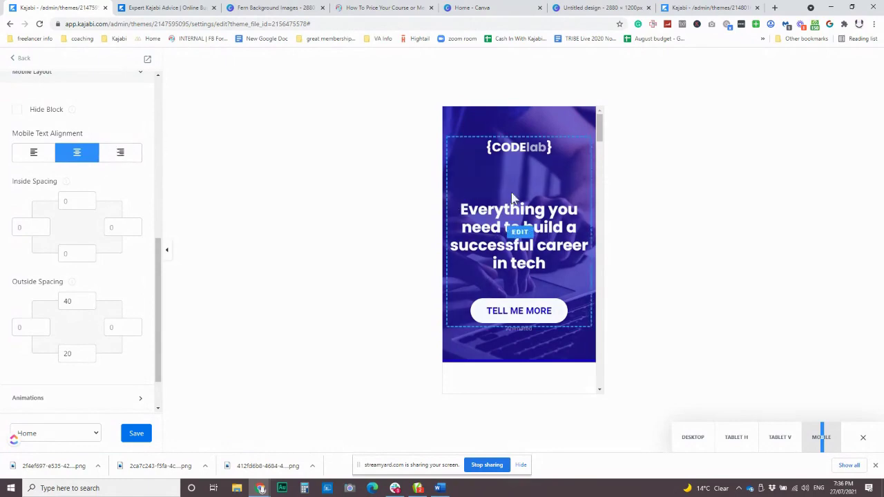
{"action": "left_click", "coordinate": [693, 437]}
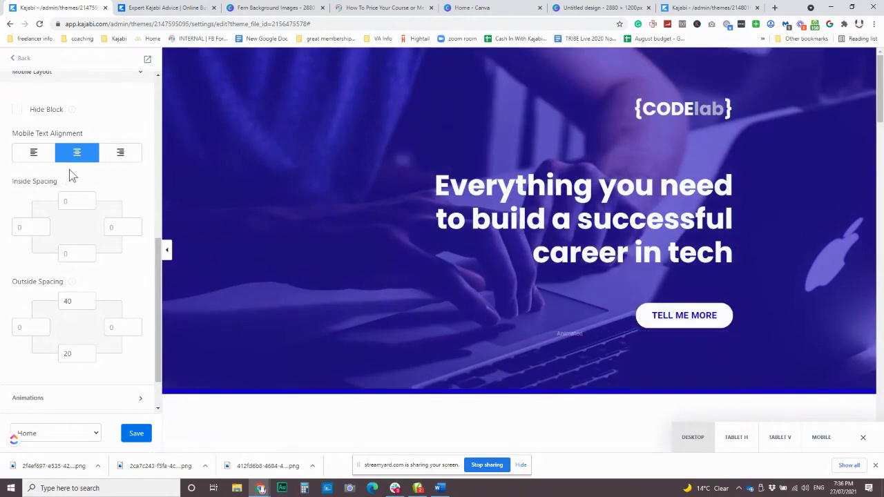
Step: Set the Hero text block's desktop text alignment back to left and its right outside spacing to 0
{"action": "scroll", "coordinate": [116, 193], "scroll_direction": "up", "scroll_amount": 3}
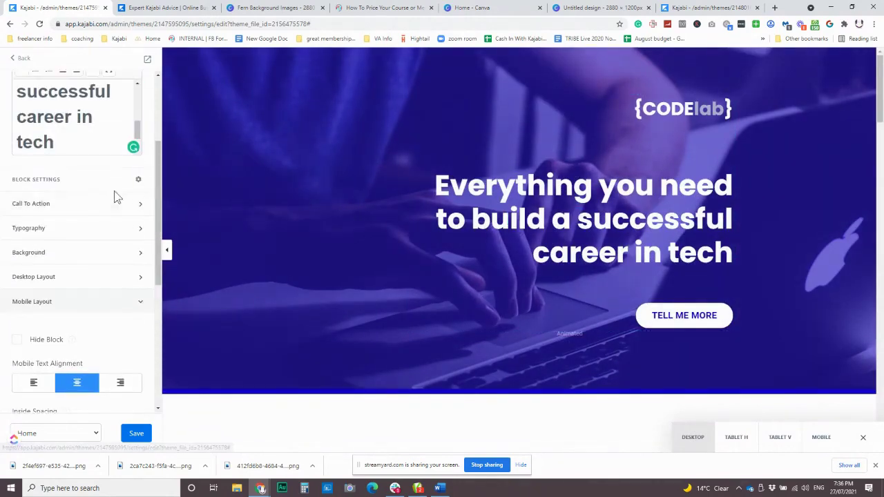
{"action": "scroll", "coordinate": [87, 217], "scroll_direction": "up", "scroll_amount": 1}
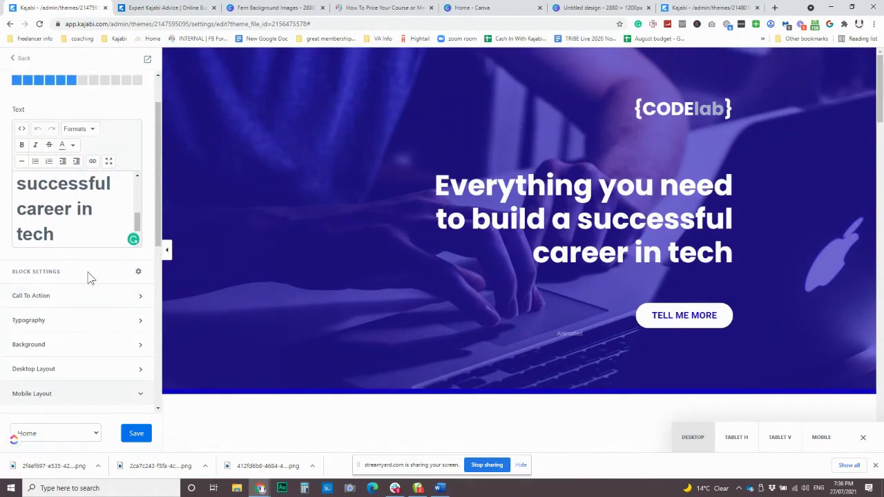
{"action": "scroll", "coordinate": [90, 276], "scroll_direction": "up", "scroll_amount": 1}
{"action": "scroll", "coordinate": [88, 274], "scroll_direction": "down", "scroll_amount": 1}
{"action": "scroll", "coordinate": [88, 275], "scroll_direction": "down", "scroll_amount": 2}
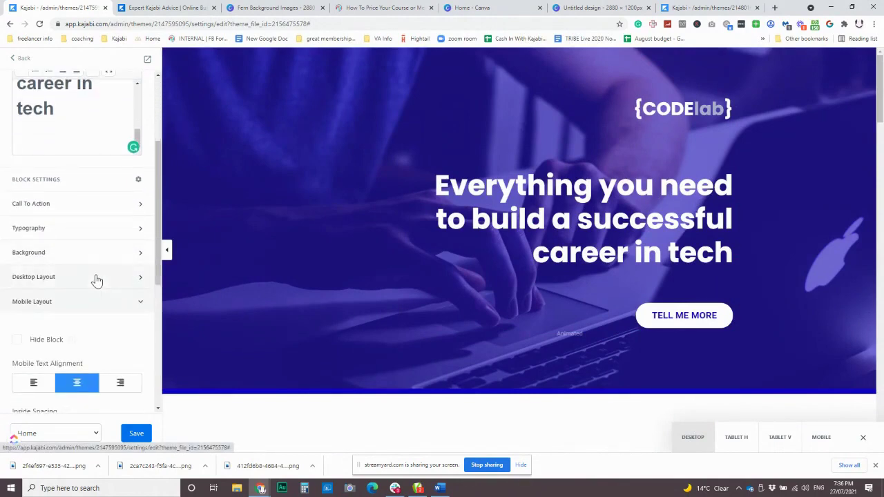
{"action": "left_click", "coordinate": [95, 277]}
{"action": "scroll", "coordinate": [78, 312], "scroll_direction": "down", "scroll_amount": 2}
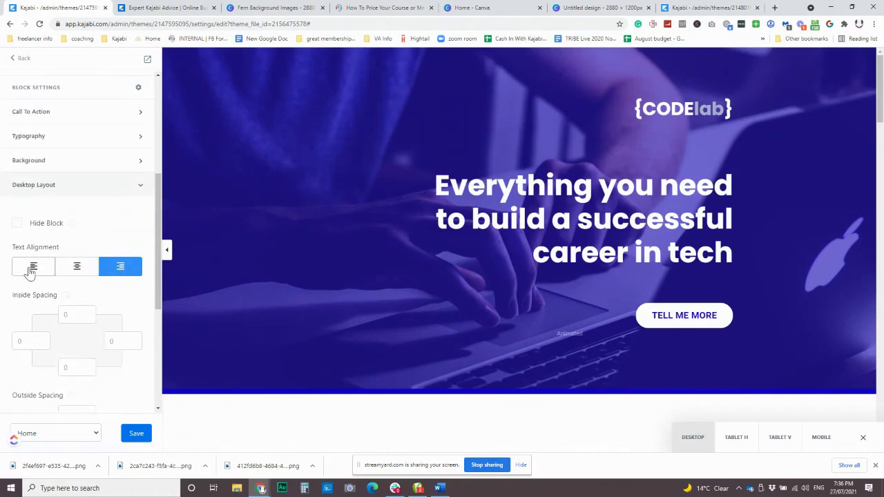
{"action": "left_click", "coordinate": [30, 267]}
{"action": "scroll", "coordinate": [65, 276], "scroll_direction": "down", "scroll_amount": 5}
{"action": "left_click", "coordinate": [31, 209]}
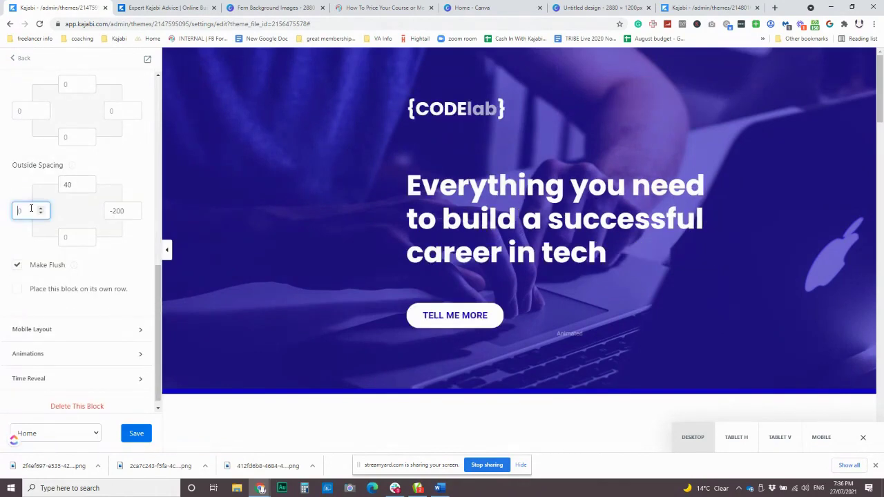
{"action": "triple_click", "coordinate": [124, 210]}
{"action": "type", "text": "0"}
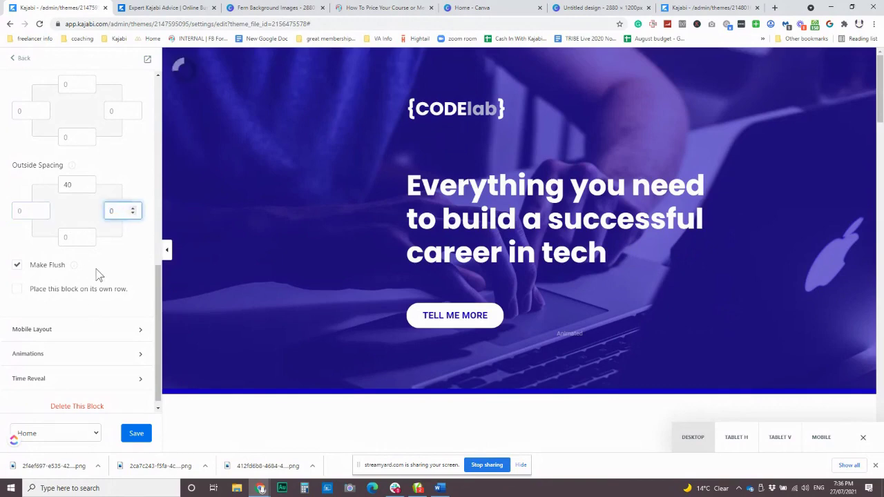
{"action": "left_click", "coordinate": [122, 254]}
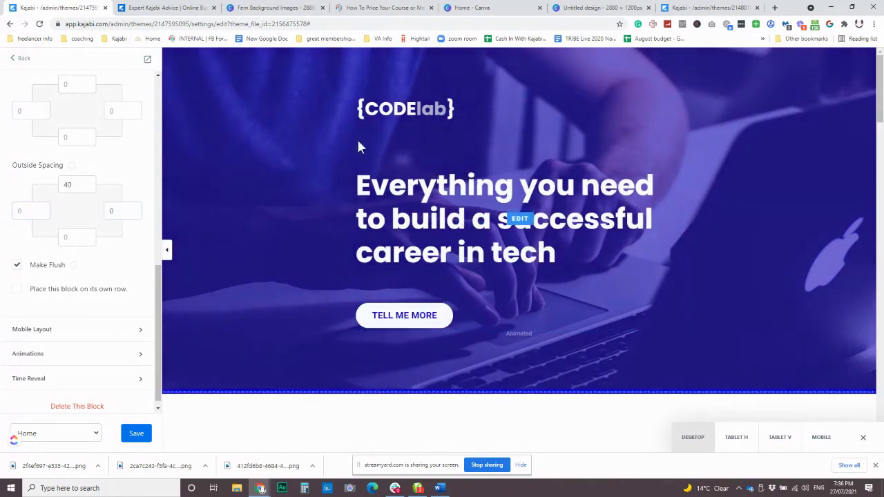
Step: Center the Hero text block's desktop text alignment and turn off its TELL ME MORE call-to-action button
{"action": "scroll", "coordinate": [95, 173], "scroll_direction": "up", "scroll_amount": 2}
{"action": "left_click", "coordinate": [77, 177]}
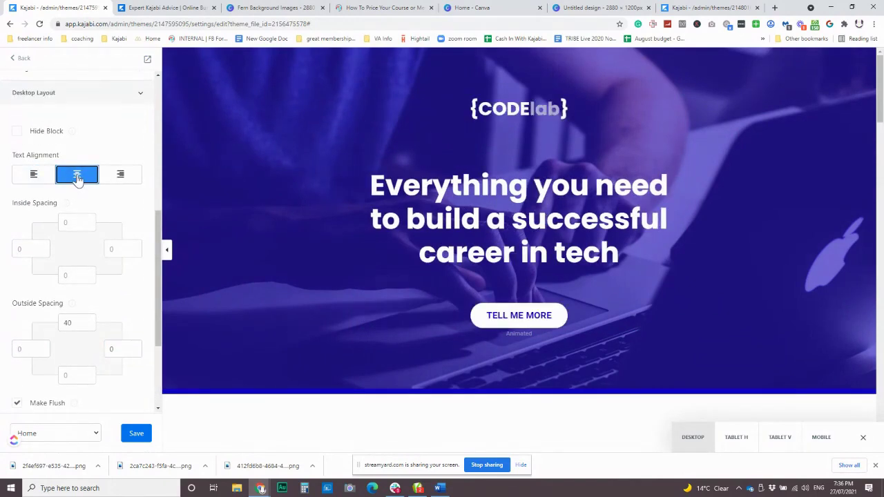
{"action": "left_click", "coordinate": [520, 314]}
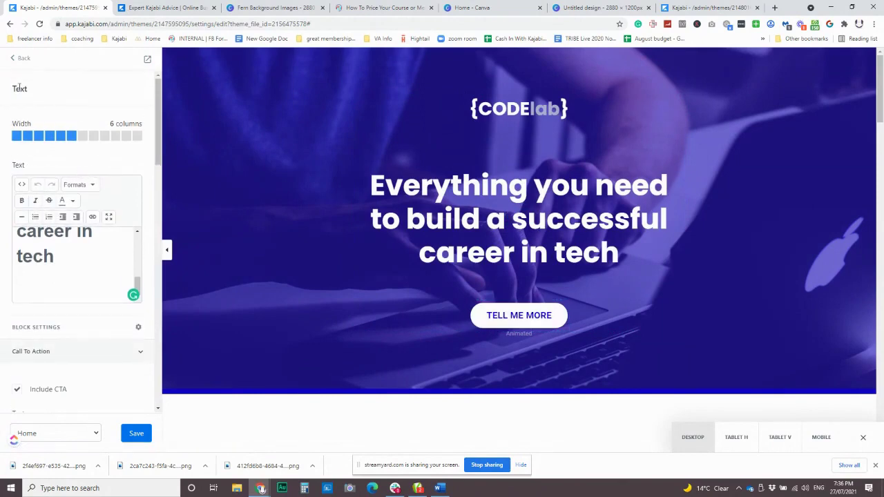
{"action": "scroll", "coordinate": [107, 302], "scroll_direction": "down", "scroll_amount": 2}
{"action": "scroll", "coordinate": [107, 303], "scroll_direction": "down", "scroll_amount": 1}
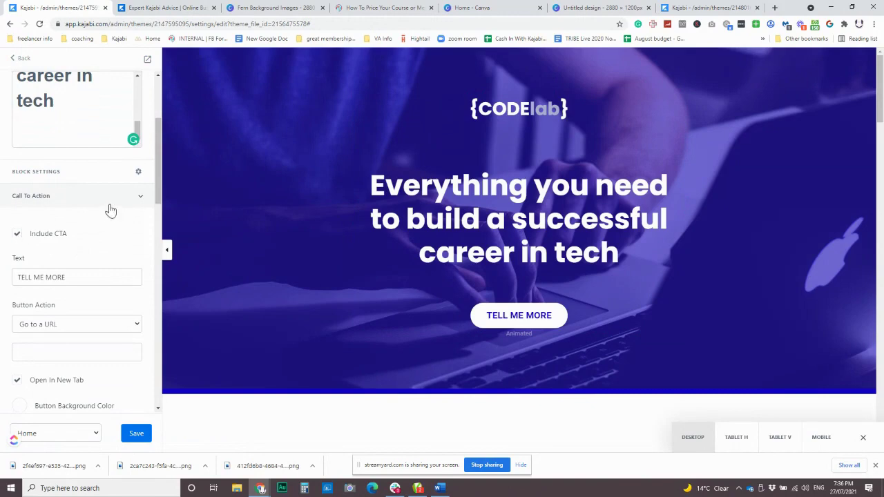
{"action": "left_click", "coordinate": [139, 199]}
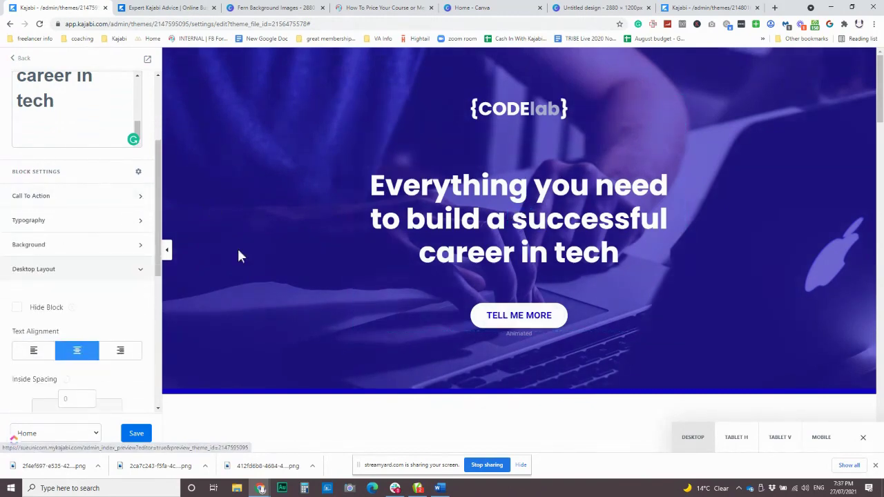
{"action": "left_click", "coordinate": [140, 198]}
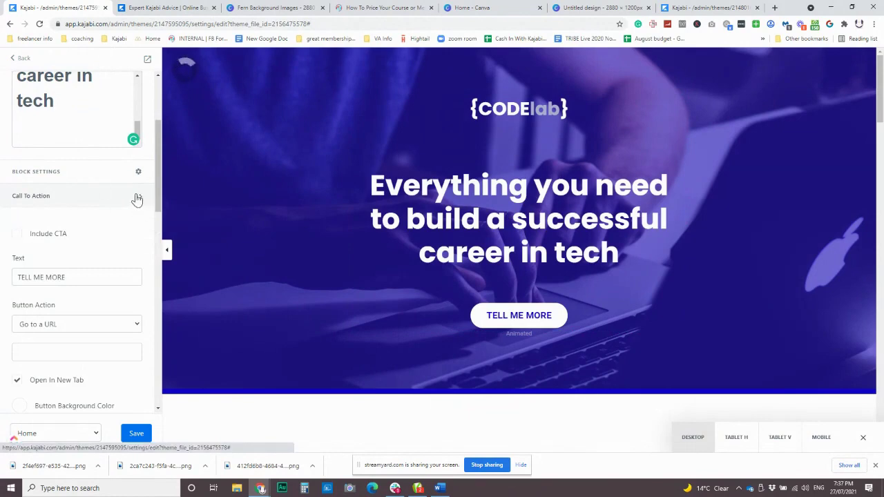
{"action": "left_click", "coordinate": [137, 199]}
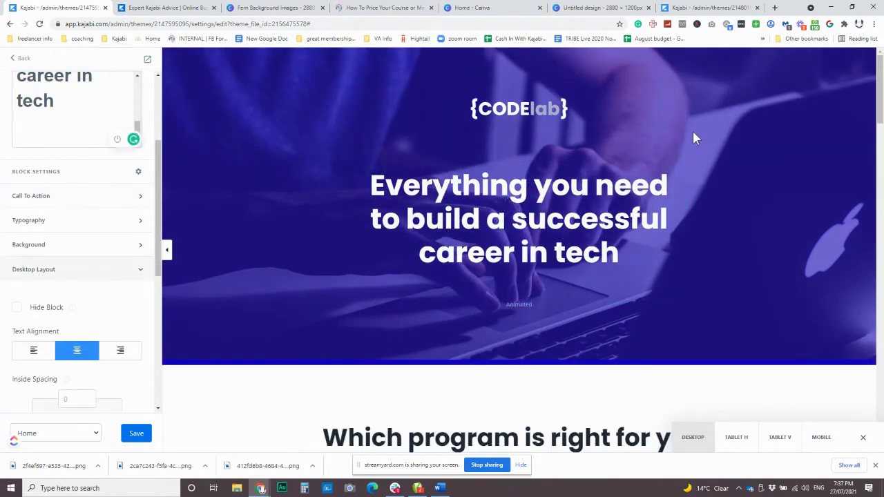
Step: Try including a call-to-action button in the "Which program is right for you?" text block, and turn it off again
{"action": "scroll", "coordinate": [692, 129], "scroll_direction": "down", "scroll_amount": 2}
{"action": "scroll", "coordinate": [513, 342], "scroll_direction": "down", "scroll_amount": 3}
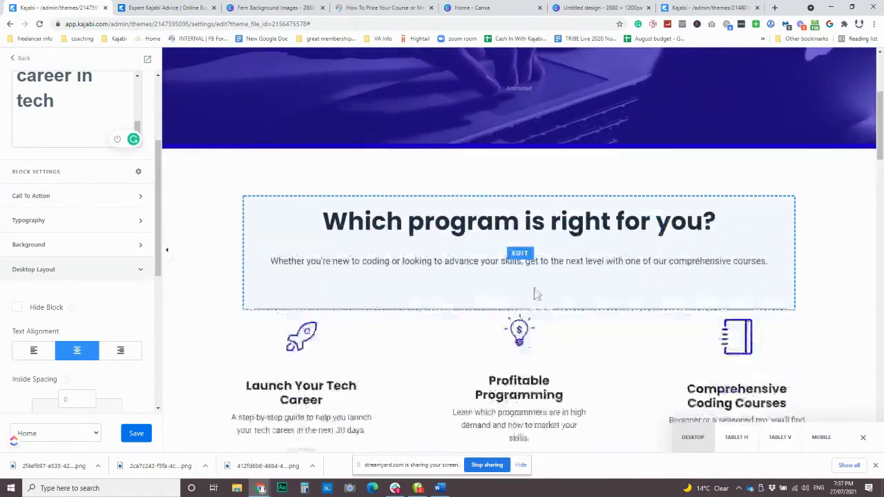
{"action": "left_click", "coordinate": [518, 221]}
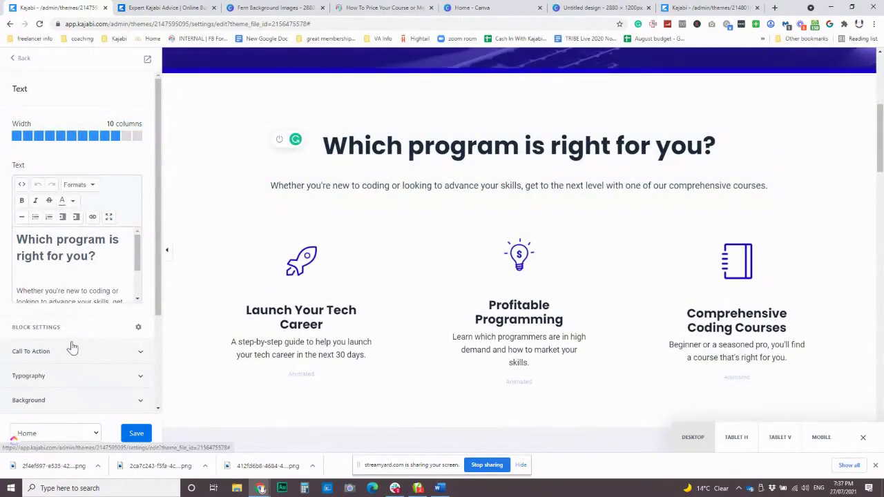
{"action": "scroll", "coordinate": [113, 347], "scroll_direction": "down", "scroll_amount": 4}
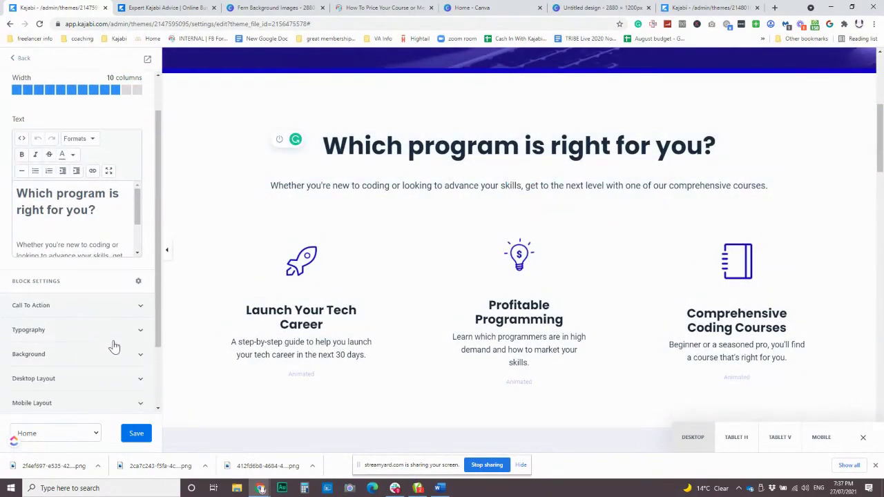
{"action": "left_click", "coordinate": [140, 223]}
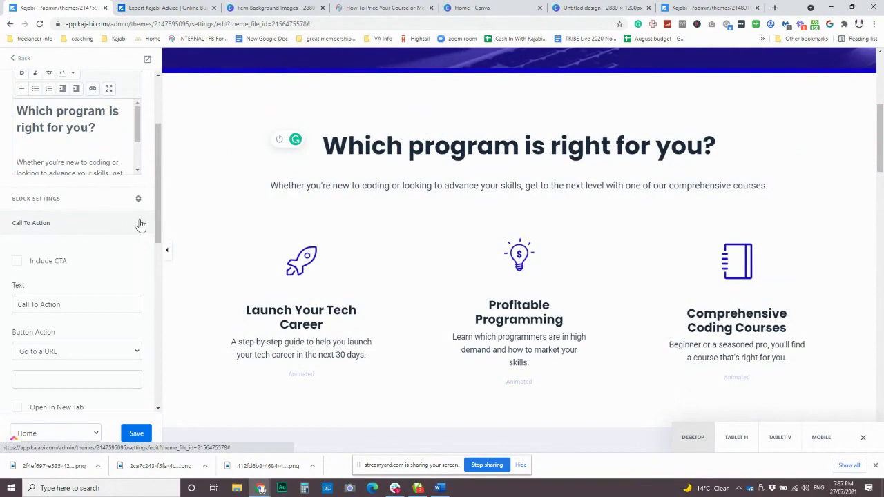
{"action": "left_click", "coordinate": [17, 262]}
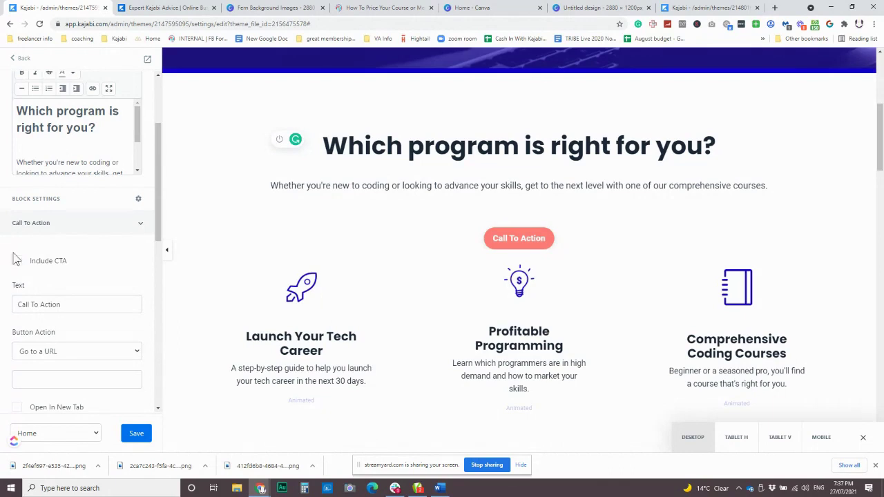
{"action": "left_click", "coordinate": [16, 261]}
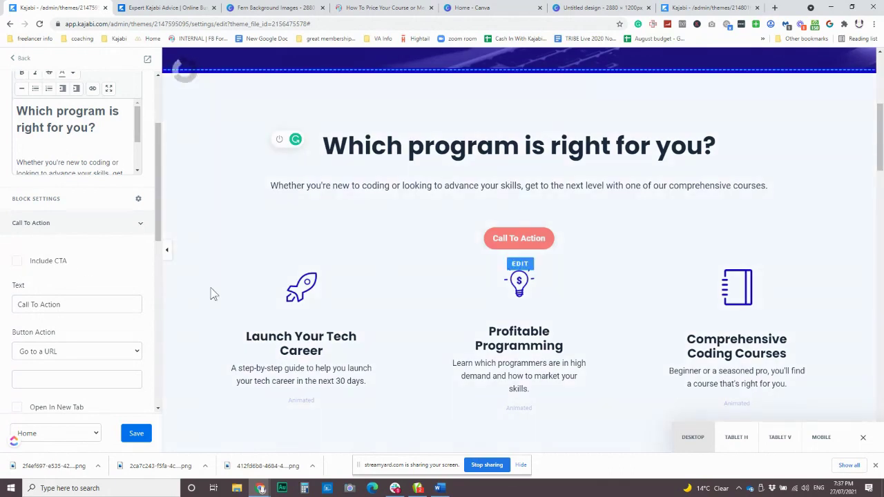
Step: Open the Hero text block for editing and include its TELL ME MORE call-to-action button again
{"action": "scroll", "coordinate": [420, 271], "scroll_direction": "up", "scroll_amount": 4}
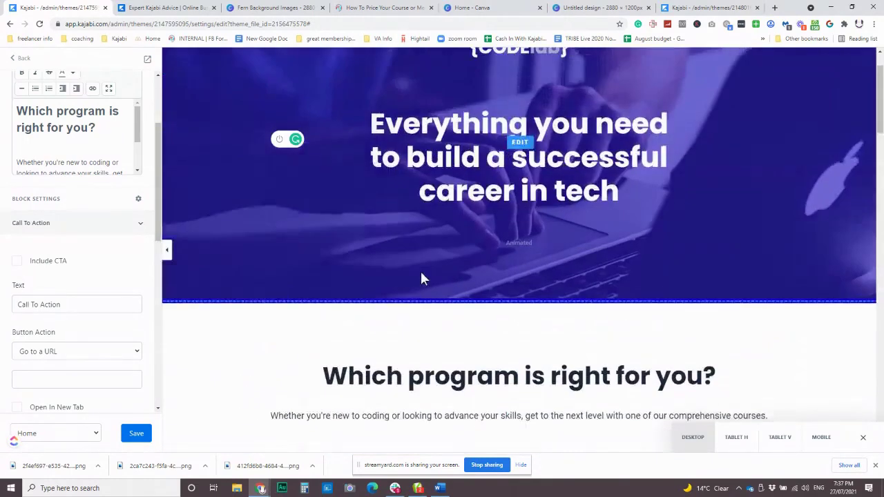
{"action": "left_click", "coordinate": [422, 268]}
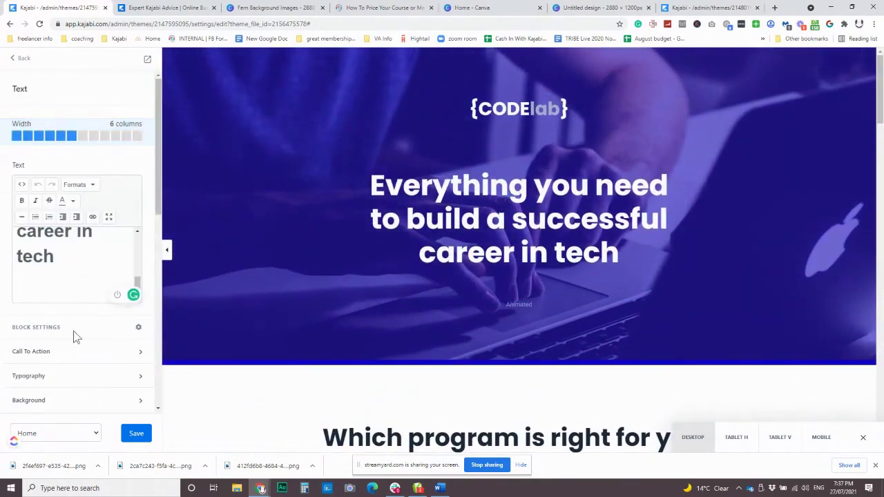
{"action": "scroll", "coordinate": [76, 332], "scroll_direction": "down", "scroll_amount": 2}
{"action": "left_click", "coordinate": [114, 214]}
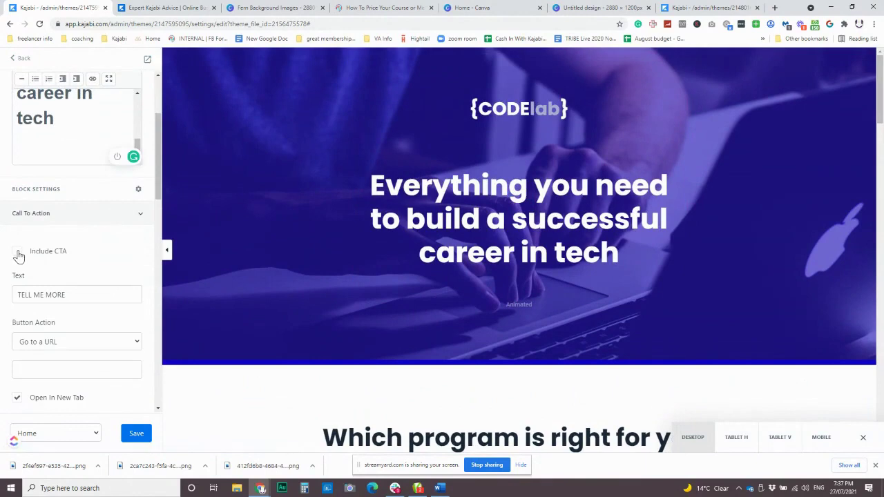
{"action": "left_click", "coordinate": [17, 252]}
{"action": "scroll", "coordinate": [104, 238], "scroll_direction": "down", "scroll_amount": 2}
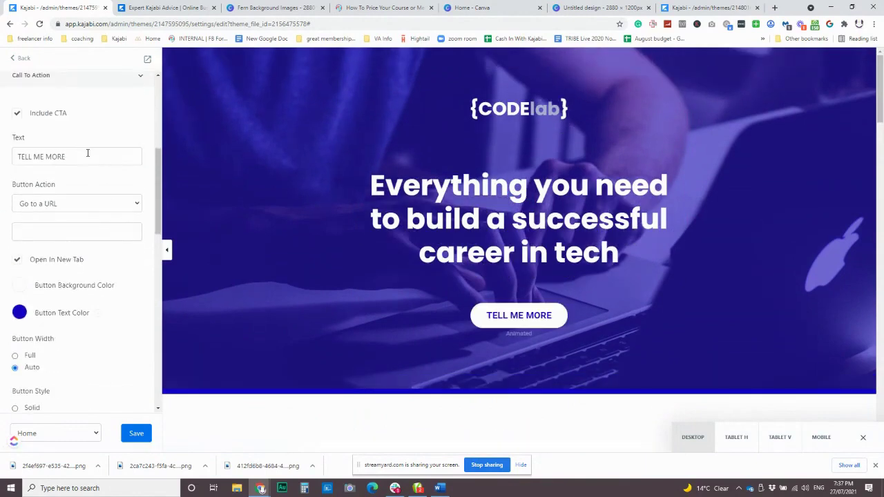
Step: Look through the button action options available for the Hero's TELL ME MORE button
{"action": "left_click", "coordinate": [117, 203]}
{"action": "scroll", "coordinate": [117, 205], "scroll_direction": "down", "scroll_amount": 1}
{"action": "scroll", "coordinate": [117, 205], "scroll_direction": "up", "scroll_amount": 1}
{"action": "left_click", "coordinate": [113, 205]}
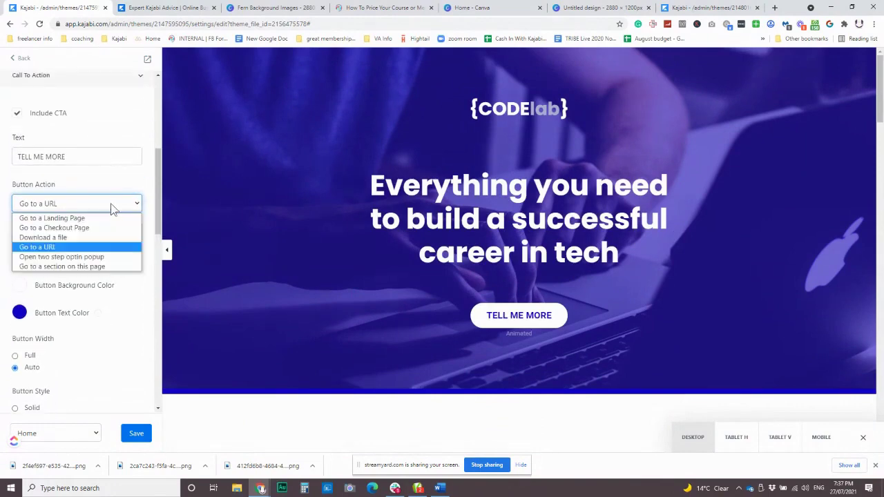
{"action": "scroll", "coordinate": [114, 207], "scroll_direction": "down", "scroll_amount": 1}
{"action": "left_click", "coordinate": [107, 158]}
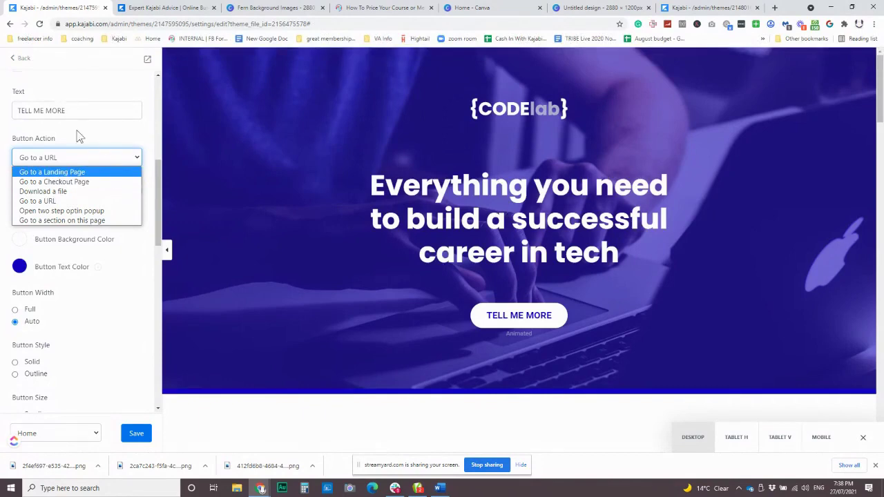
{"action": "scroll", "coordinate": [28, 118], "scroll_direction": "up", "scroll_amount": 1}
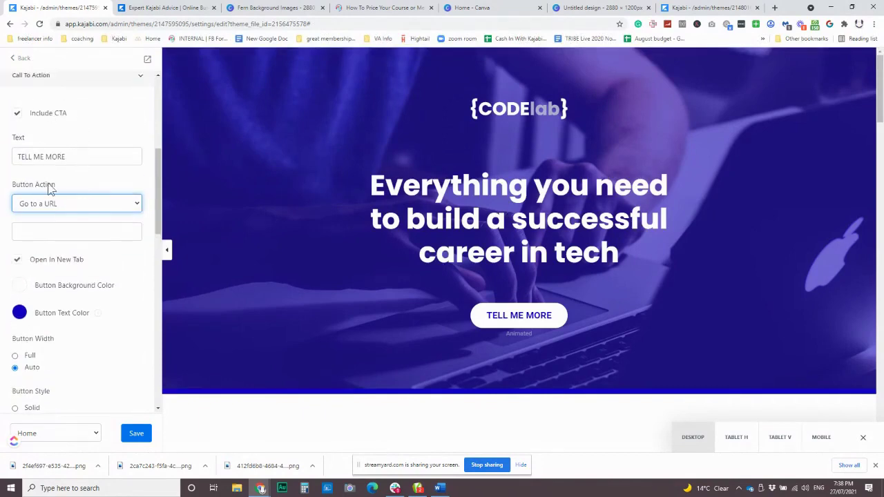
Step: Try the Download a file, Go to a URL and Open two step optin popup actions on the TELL ME MORE button
{"action": "scroll", "coordinate": [107, 196], "scroll_direction": "down", "scroll_amount": 1}
{"action": "left_click", "coordinate": [89, 158]}
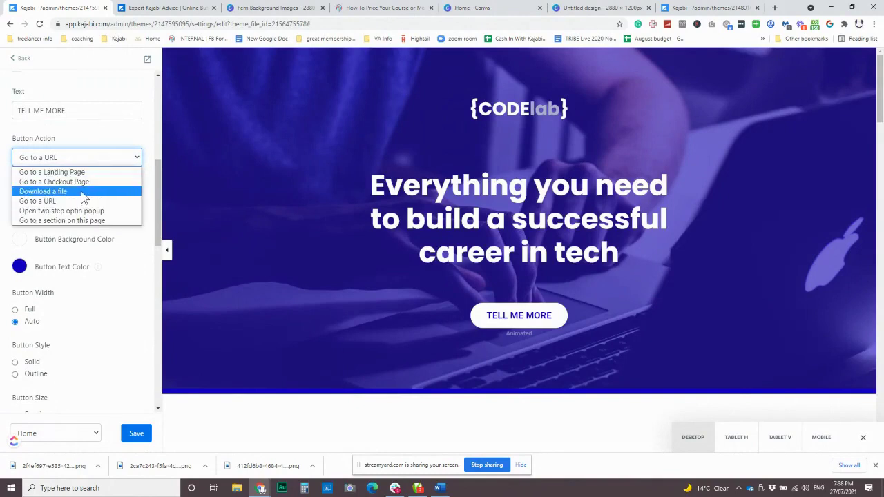
{"action": "left_click", "coordinate": [83, 191]}
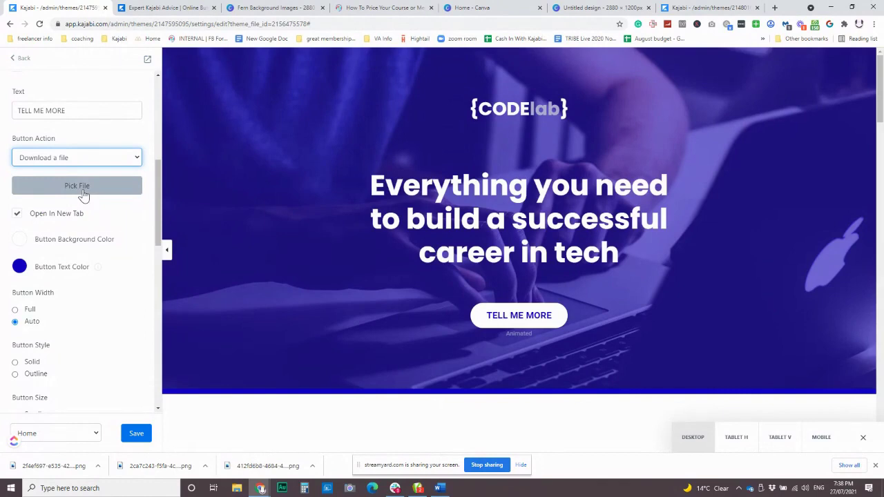
{"action": "left_click", "coordinate": [97, 159]}
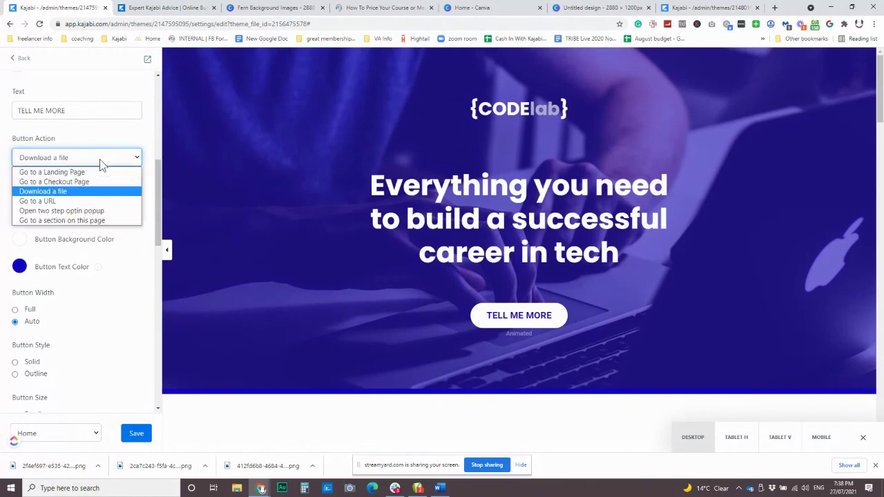
{"action": "left_click", "coordinate": [105, 200]}
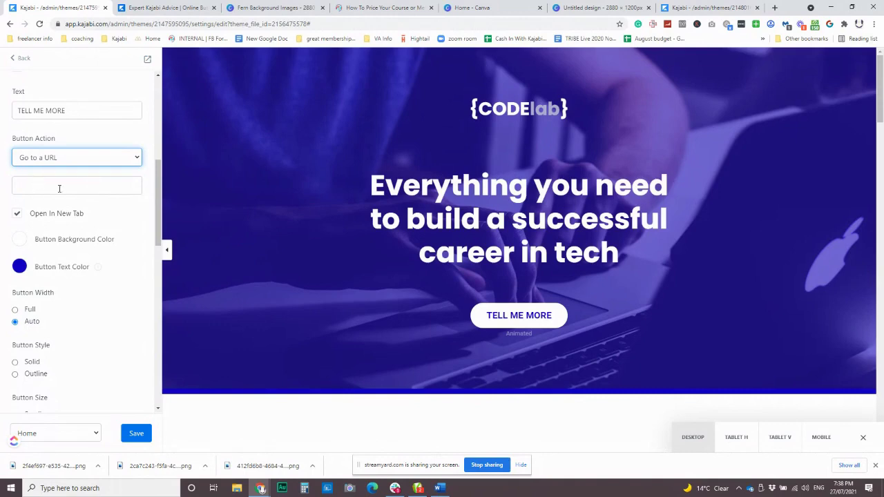
{"action": "left_click", "coordinate": [97, 160]}
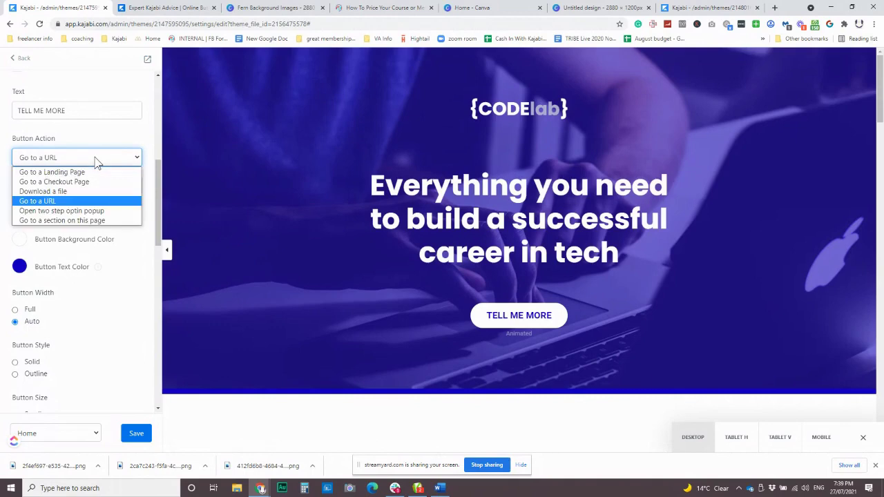
{"action": "left_click", "coordinate": [108, 211]}
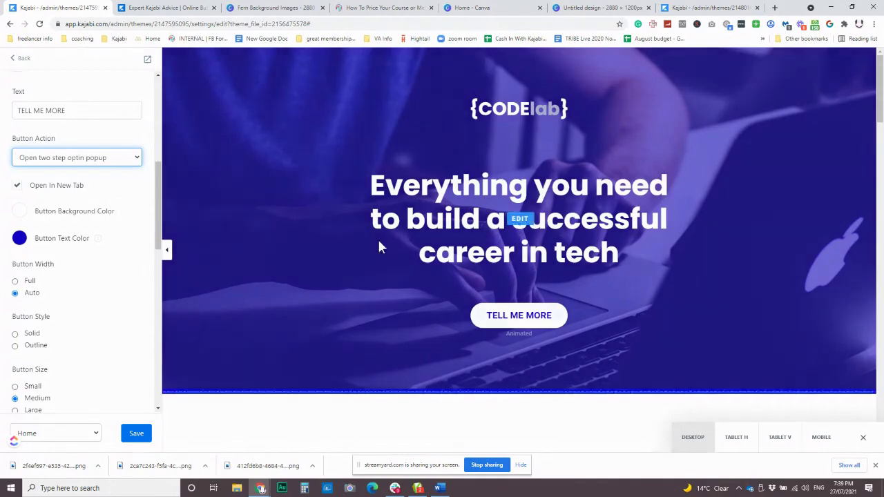
Step: Set the TELL ME MORE button's action to Go to a section on this page, targeting the last Text section
{"action": "left_click", "coordinate": [72, 157]}
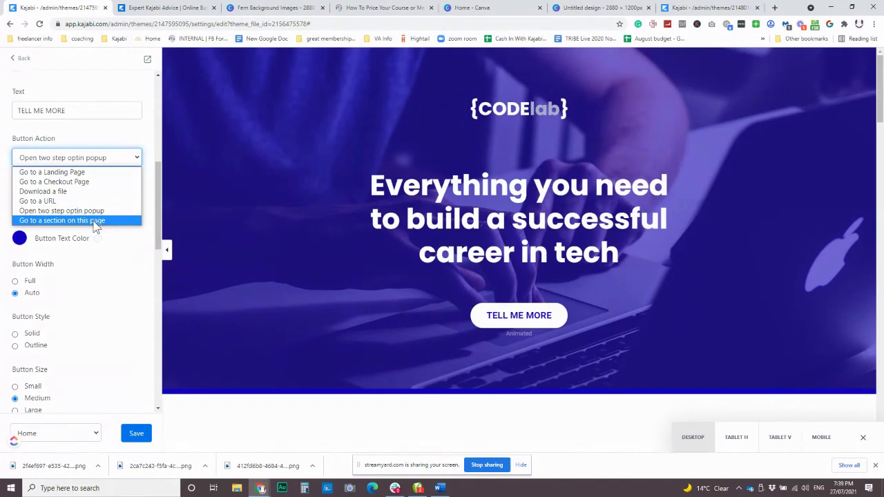
{"action": "left_click", "coordinate": [95, 221]}
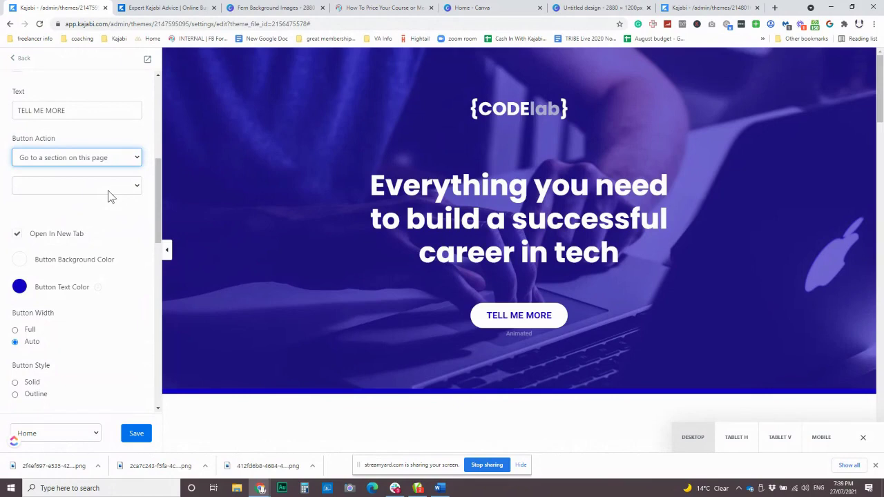
{"action": "left_click", "coordinate": [104, 189]}
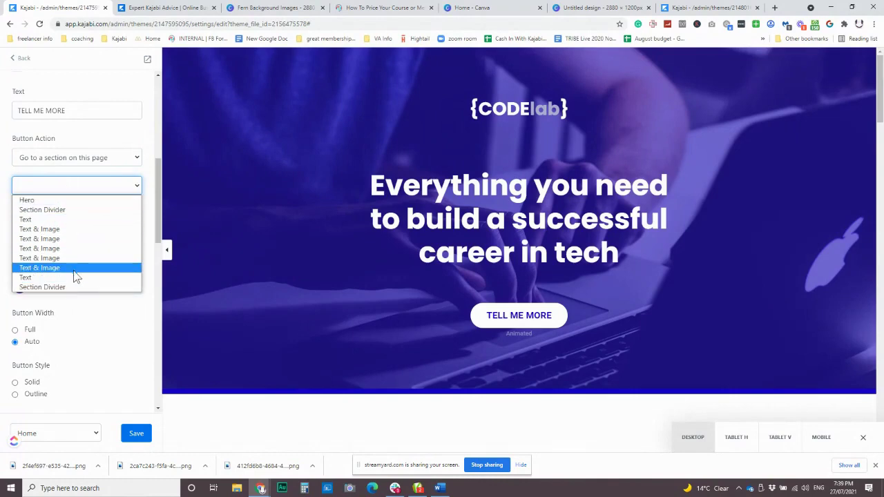
{"action": "left_click", "coordinate": [26, 278]}
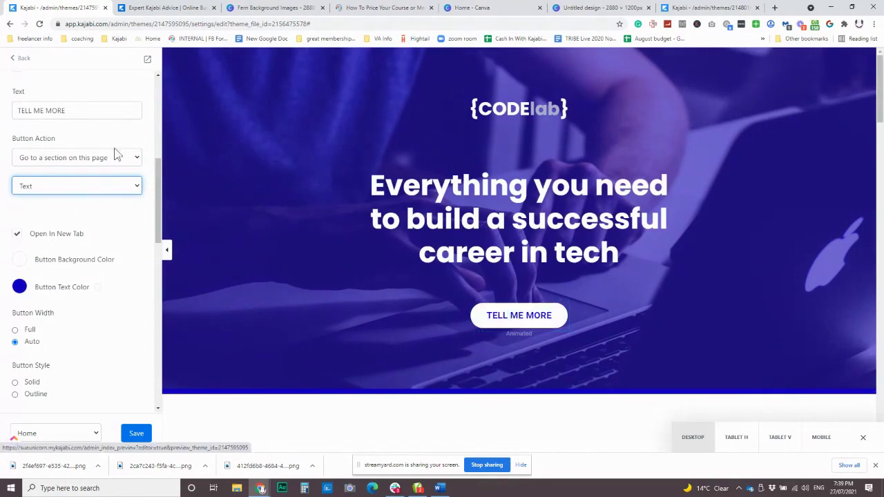
Step: Review the TELL ME MORE button's remaining style settings and return to the theme's main settings with the Hero in view
{"action": "scroll", "coordinate": [118, 242], "scroll_direction": "down", "scroll_amount": 3}
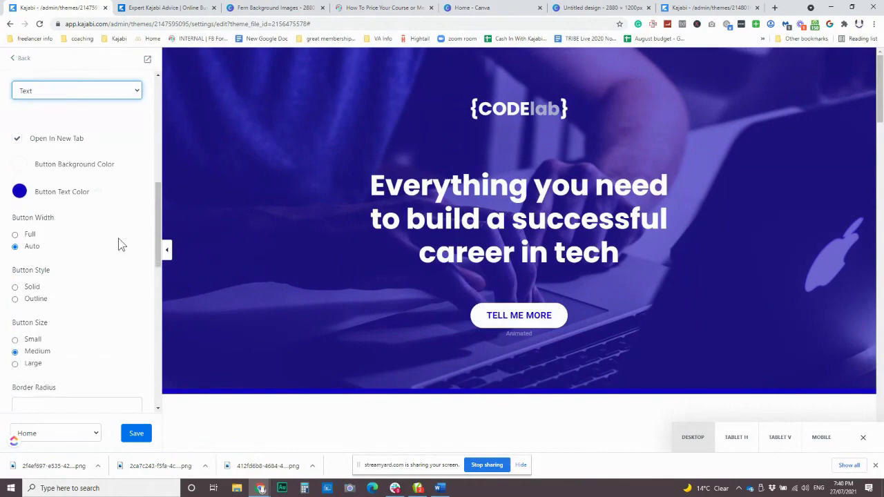
{"action": "scroll", "coordinate": [357, 262], "scroll_direction": "down", "scroll_amount": 4}
{"action": "scroll", "coordinate": [233, 220], "scroll_direction": "down", "scroll_amount": 2}
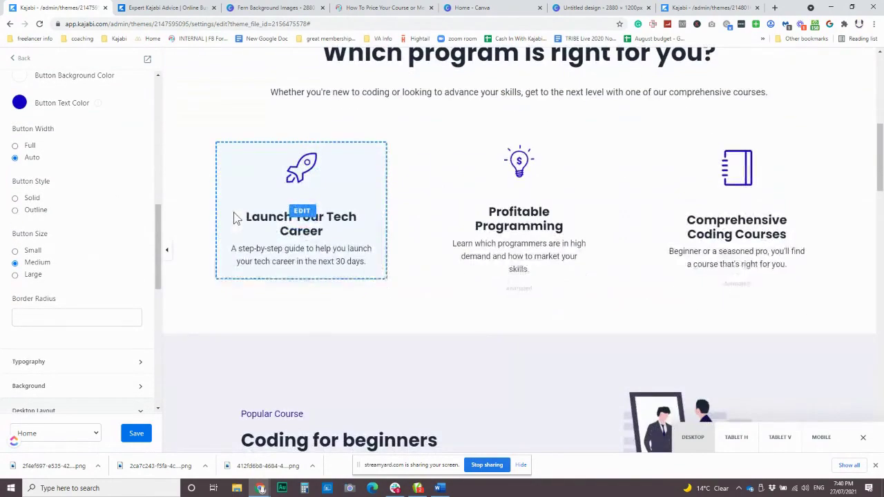
{"action": "scroll", "coordinate": [237, 227], "scroll_direction": "up", "scroll_amount": 4}
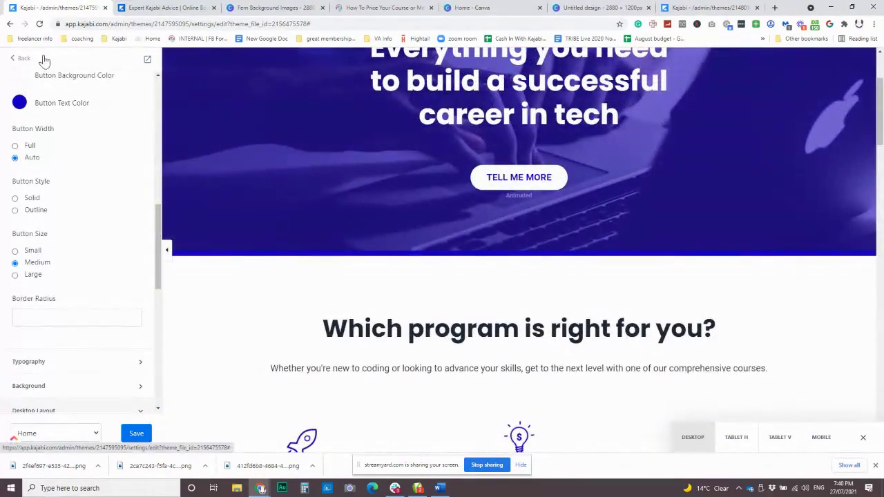
{"action": "left_click", "coordinate": [22, 60]}
{"action": "left_click", "coordinate": [19, 60]}
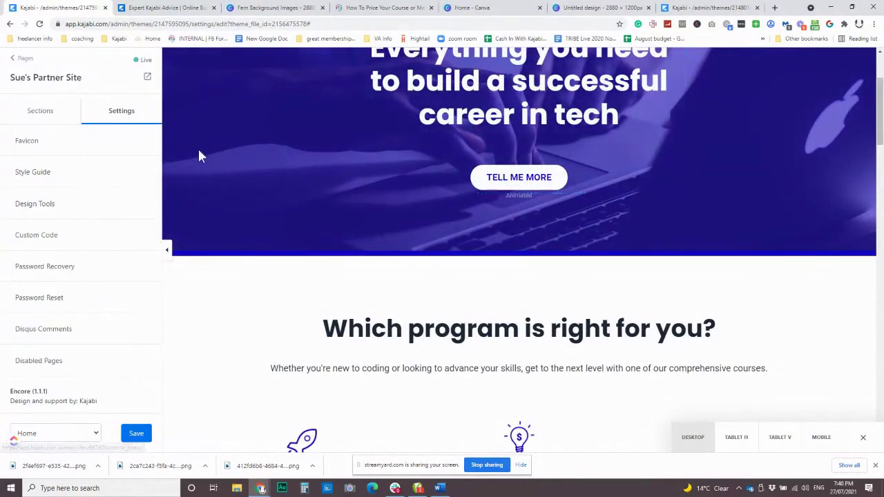
{"action": "scroll", "coordinate": [274, 217], "scroll_direction": "up", "scroll_amount": 2}
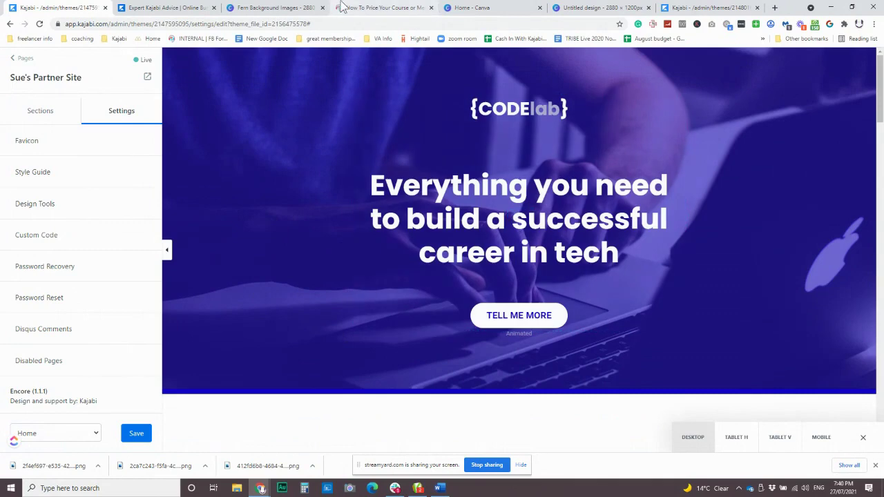
Step: Look at the published Love Your Price page, and switch to its Kajabi theme editor showing the Hero background image settings
{"action": "left_click", "coordinate": [384, 9]}
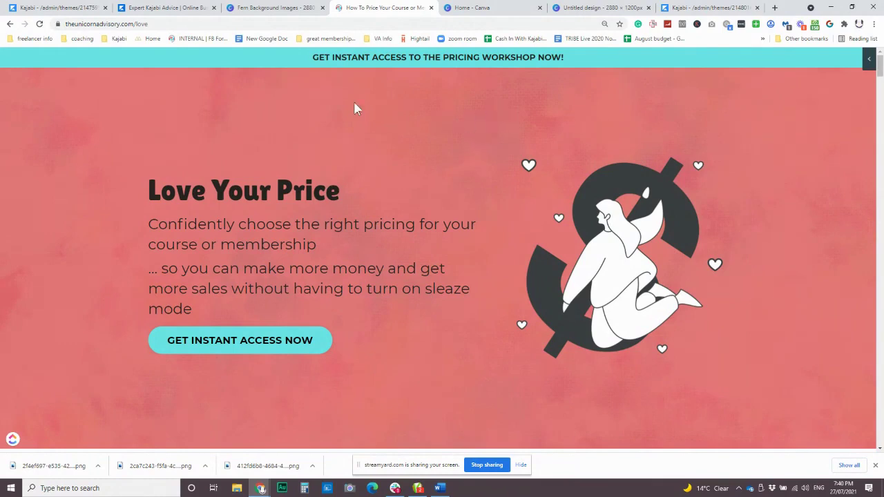
{"action": "left_click", "coordinate": [493, 8]}
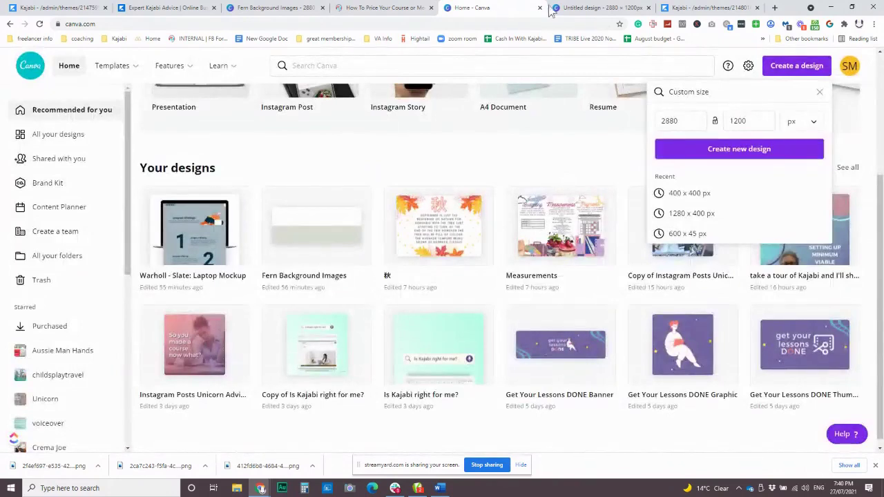
{"action": "left_click", "coordinate": [587, 8]}
{"action": "left_click", "coordinate": [683, 9]}
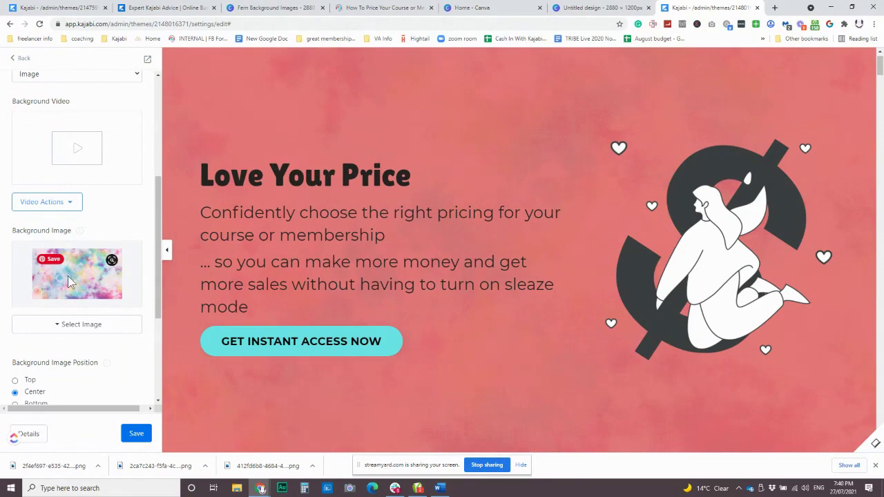
Step: Switch to the 2880 × 1200 px Canva design and look over the background images on pages 1 and 2
{"action": "left_click", "coordinate": [497, 8]}
{"action": "left_click", "coordinate": [582, 9]}
{"action": "left_click", "coordinate": [509, 10]}
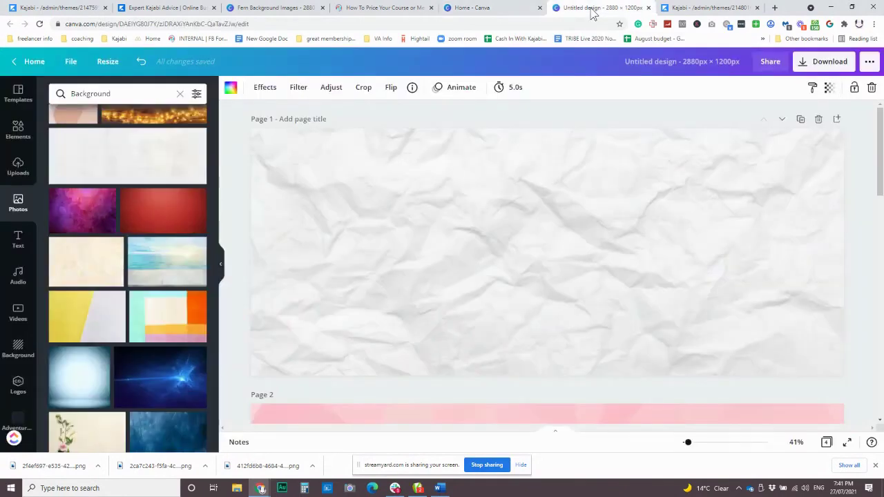
{"action": "left_click", "coordinate": [594, 14]}
{"action": "scroll", "coordinate": [452, 266], "scroll_direction": "down", "scroll_amount": 3}
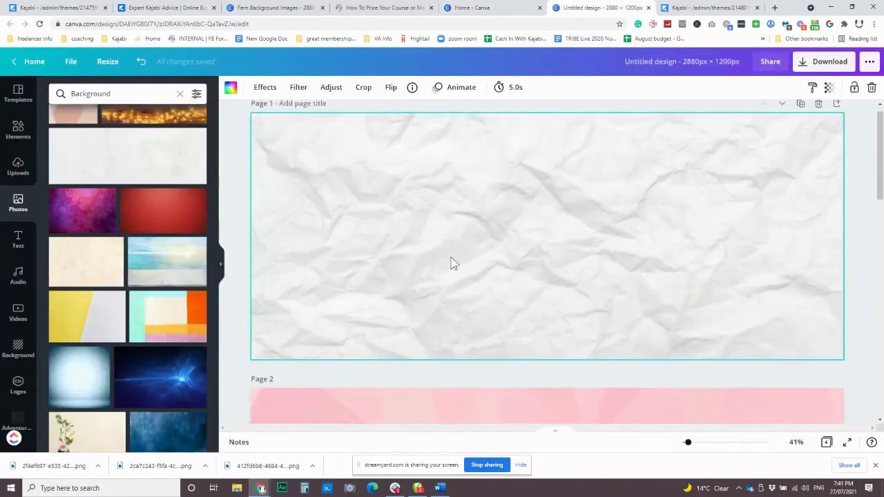
{"action": "scroll", "coordinate": [110, 228], "scroll_direction": "down", "scroll_amount": 3}
{"action": "scroll", "coordinate": [396, 230], "scroll_direction": "down", "scroll_amount": 2}
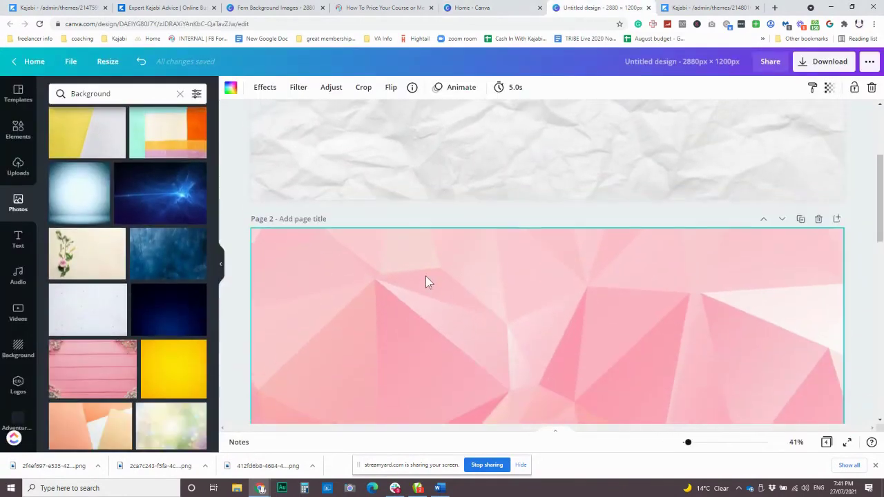
{"action": "scroll", "coordinate": [426, 227], "scroll_direction": "up", "scroll_amount": 3}
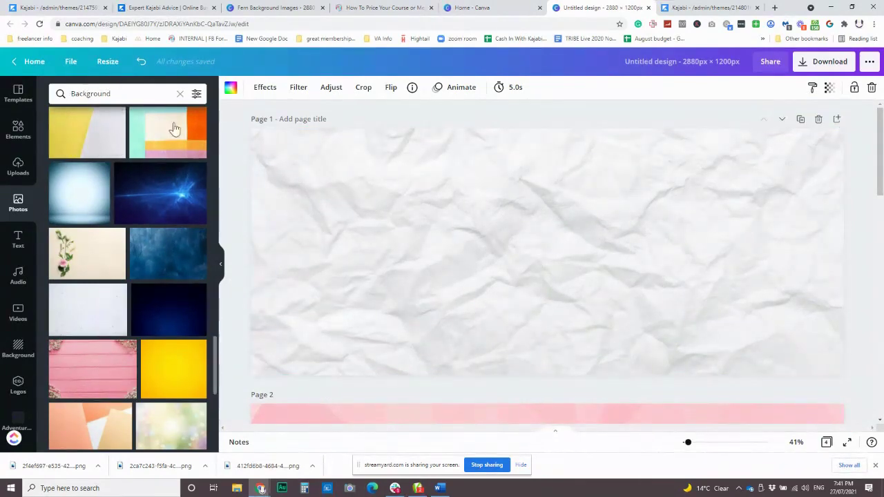
{"action": "scroll", "coordinate": [462, 222], "scroll_direction": "down", "scroll_amount": 4}
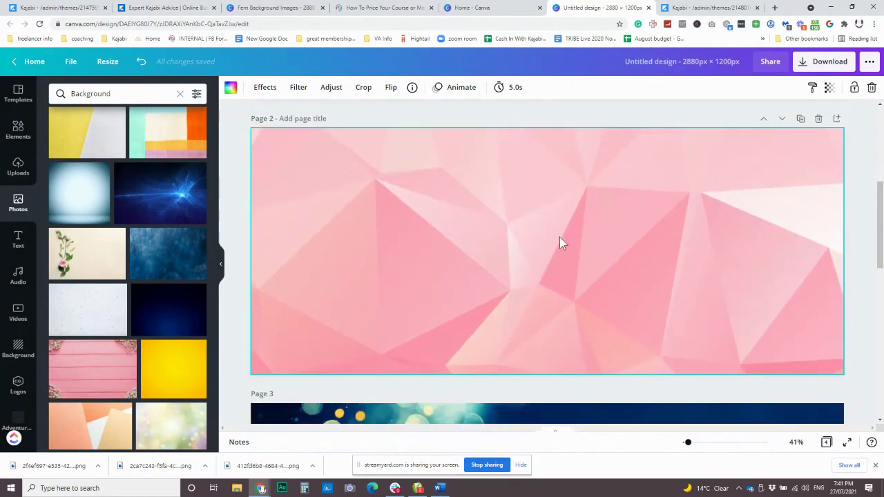
Step: Examine the teal patterned section on the Love Your Price page and the Canva design's page 3 and 4 backgrounds
{"action": "left_click", "coordinate": [370, 13]}
{"action": "scroll", "coordinate": [472, 256], "scroll_direction": "down", "scroll_amount": 10}
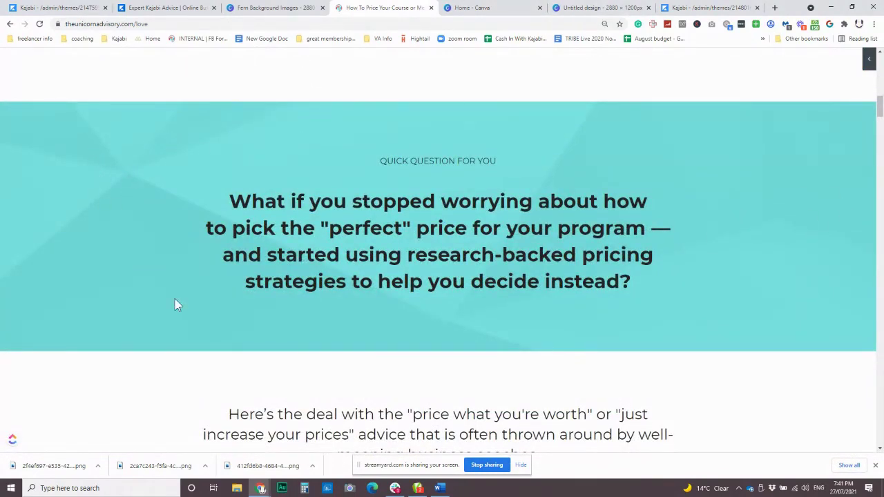
{"action": "left_click", "coordinate": [600, 10]}
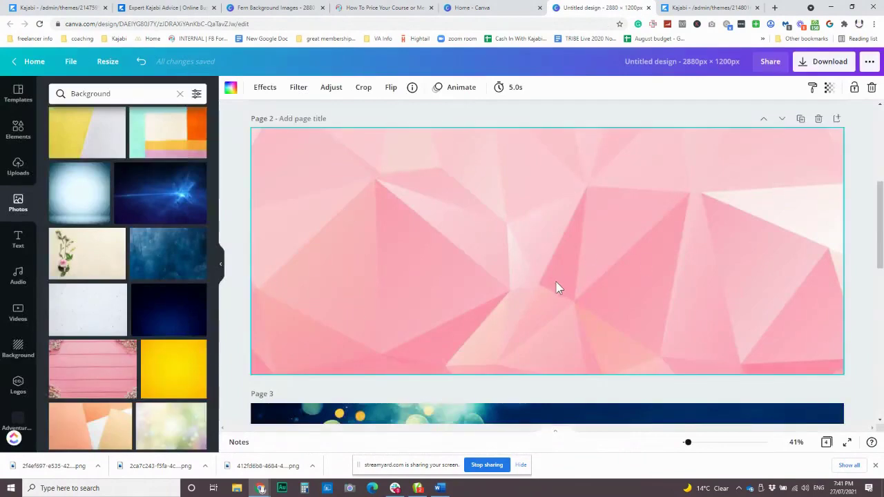
{"action": "scroll", "coordinate": [557, 288], "scroll_direction": "down", "scroll_amount": 5}
{"action": "scroll", "coordinate": [548, 273], "scroll_direction": "up", "scroll_amount": 1}
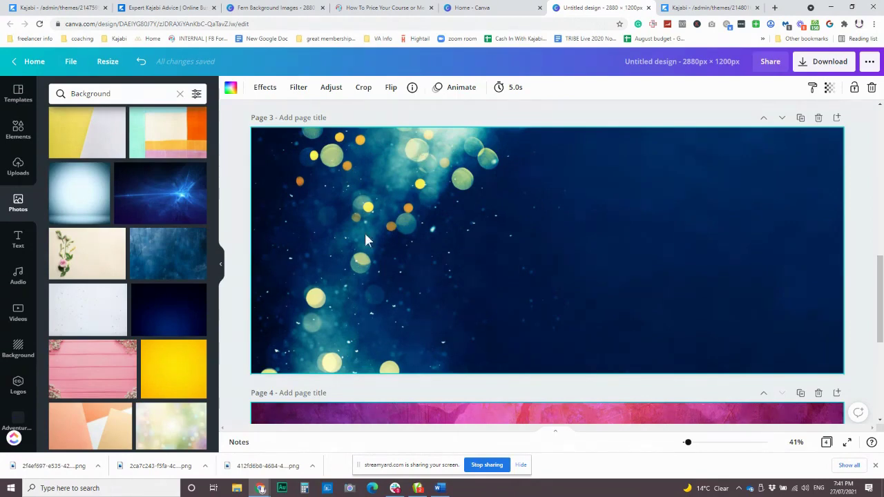
{"action": "scroll", "coordinate": [523, 251], "scroll_direction": "down", "scroll_amount": 4}
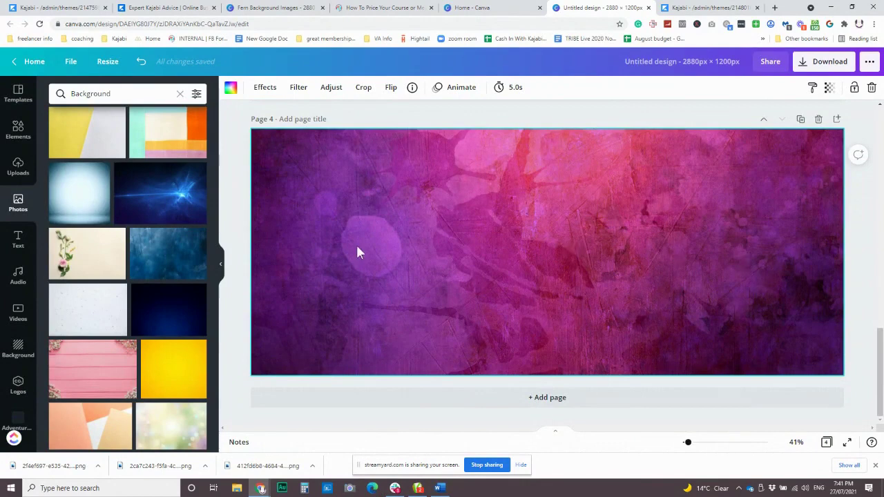
{"action": "scroll", "coordinate": [121, 297], "scroll_direction": "down", "scroll_amount": 2}
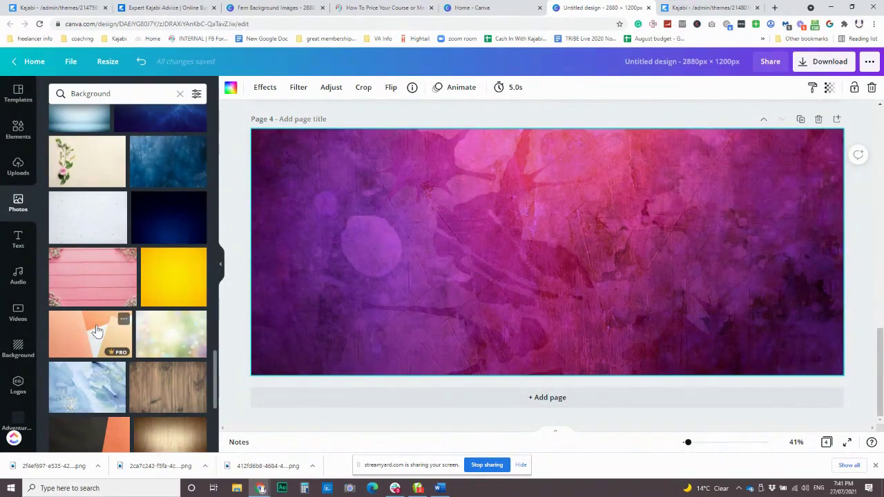
Step: Switch to the Love Your Price page's theme editor and inspect the Hero's custom background colour and its transparency setting
{"action": "left_click", "coordinate": [684, 8]}
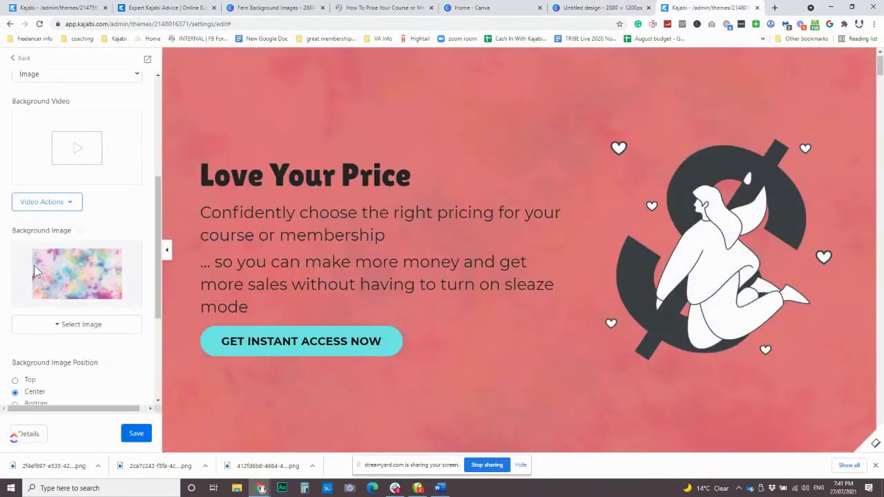
{"action": "scroll", "coordinate": [36, 271], "scroll_direction": "down", "scroll_amount": 3}
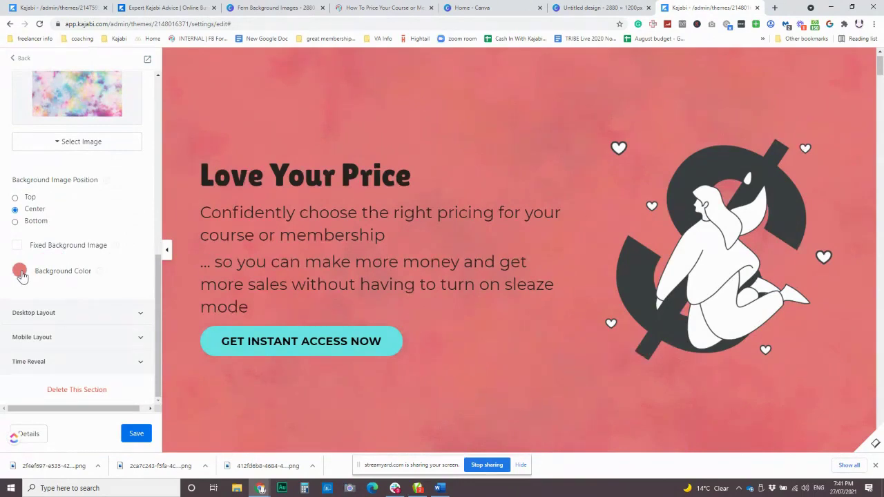
{"action": "left_click", "coordinate": [19, 271]}
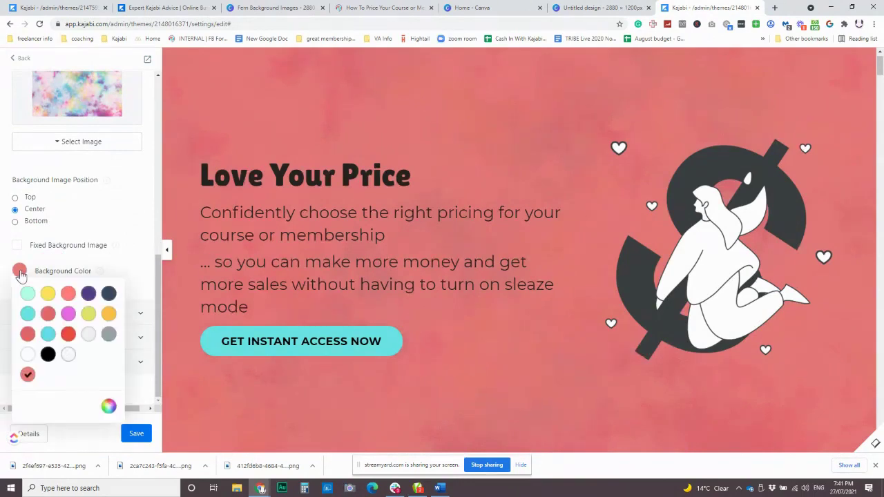
{"action": "left_click", "coordinate": [109, 407]}
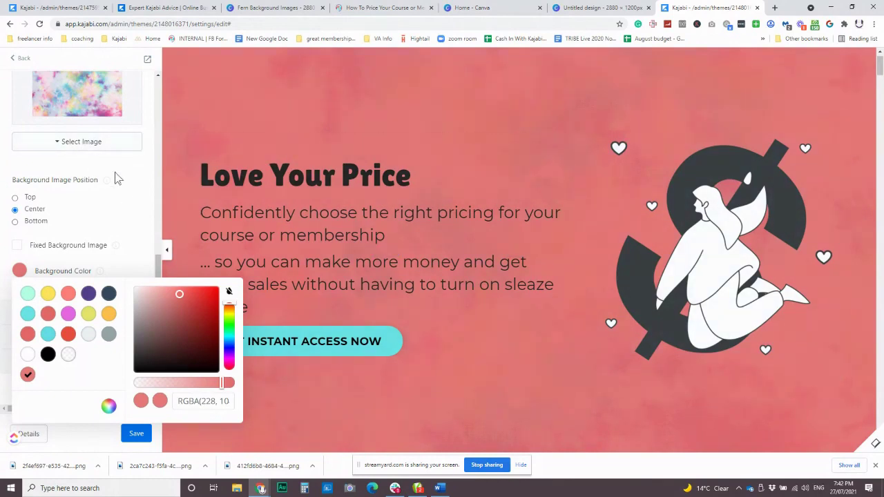
{"action": "left_click", "coordinate": [514, 149]}
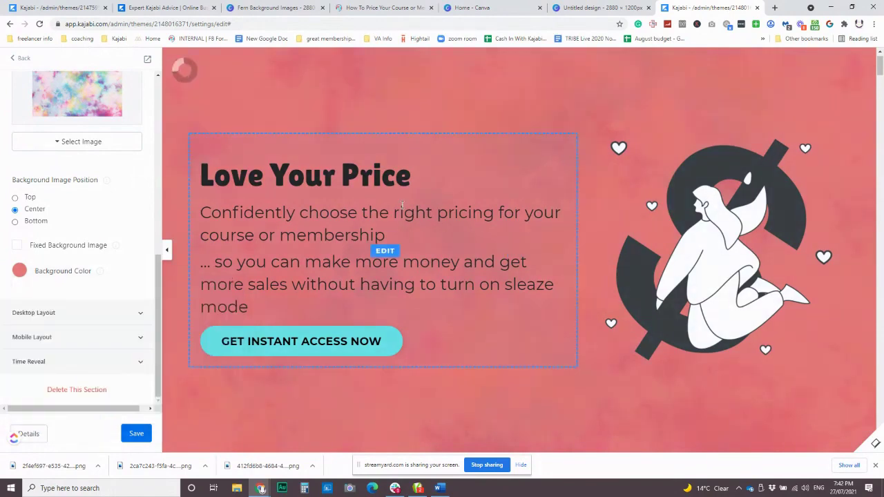
Step: Switch to the Canva design, add a fifth page and fill it with the blurred blue rainbow background photo
{"action": "left_click", "coordinate": [580, 8]}
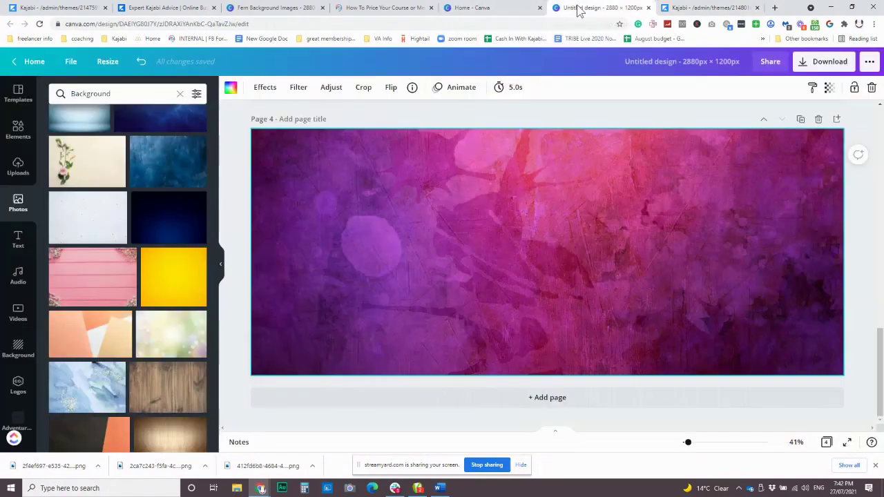
{"action": "scroll", "coordinate": [500, 256], "scroll_direction": "up", "scroll_amount": 5}
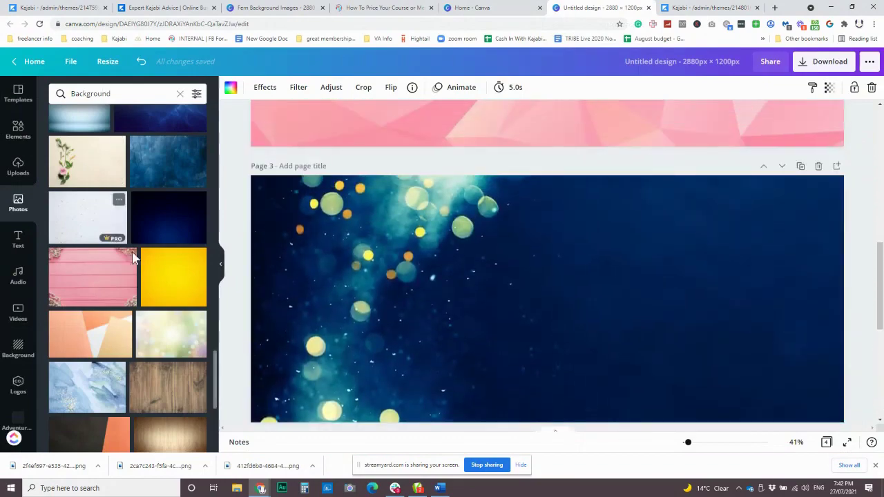
{"action": "scroll", "coordinate": [130, 261], "scroll_direction": "down", "scroll_amount": 5}
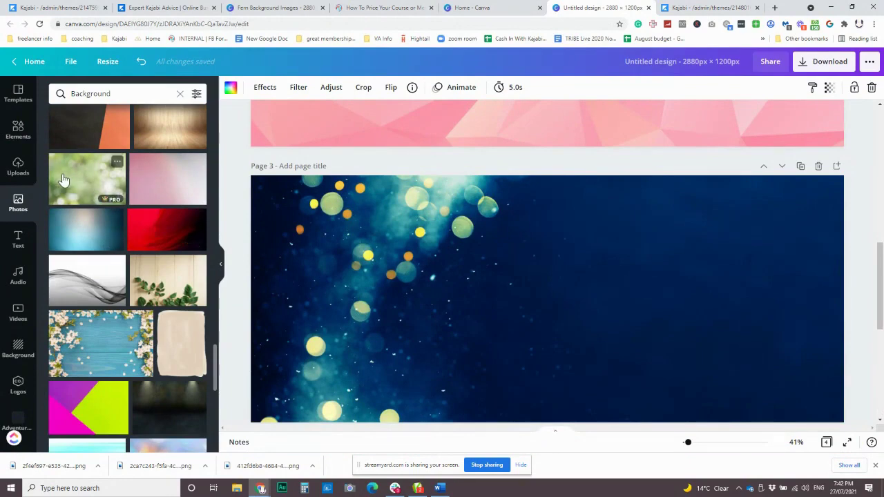
{"action": "scroll", "coordinate": [69, 181], "scroll_direction": "down", "scroll_amount": 3}
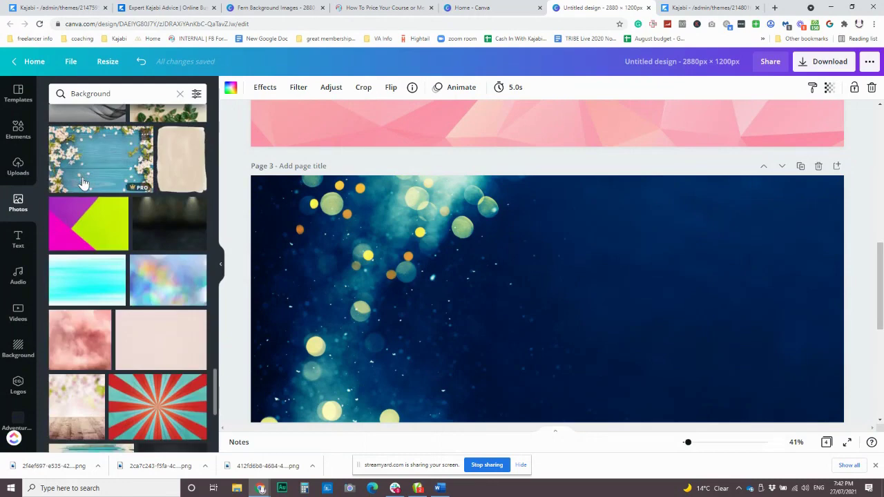
{"action": "scroll", "coordinate": [97, 246], "scroll_direction": "down", "scroll_amount": 1}
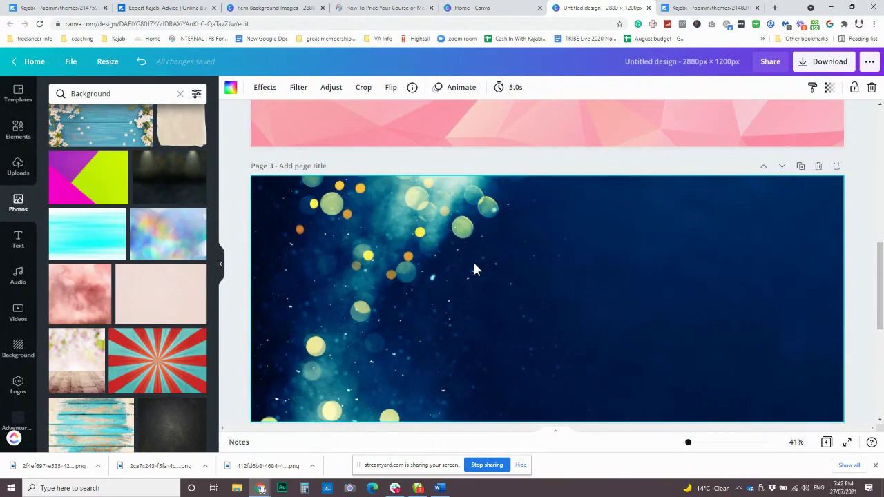
{"action": "scroll", "coordinate": [472, 269], "scroll_direction": "down", "scroll_amount": 5}
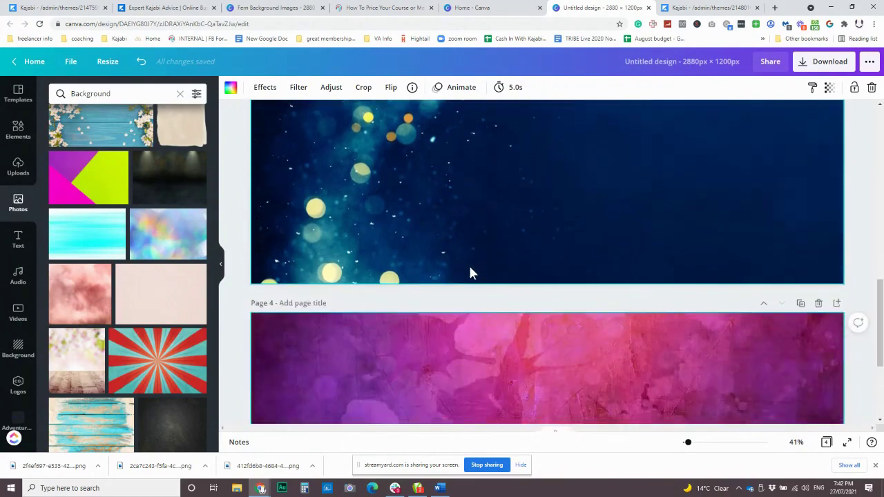
{"action": "scroll", "coordinate": [544, 309], "scroll_direction": "down", "scroll_amount": 2}
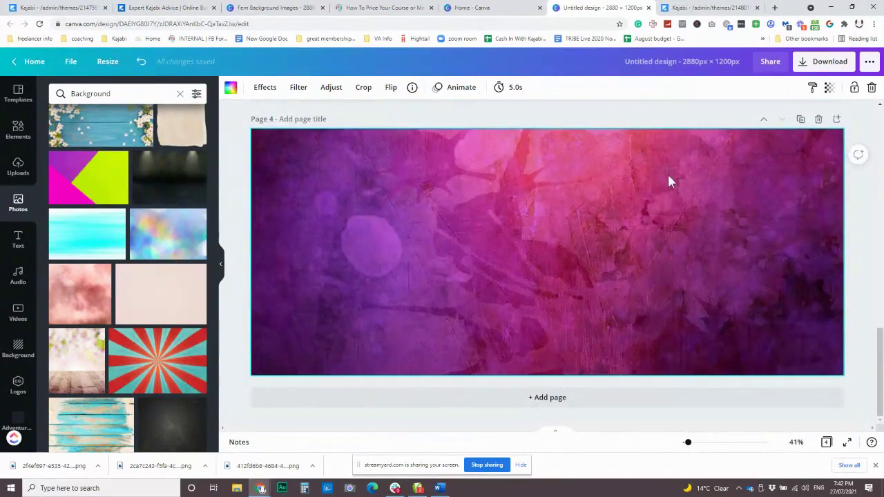
{"action": "left_click", "coordinate": [556, 398]}
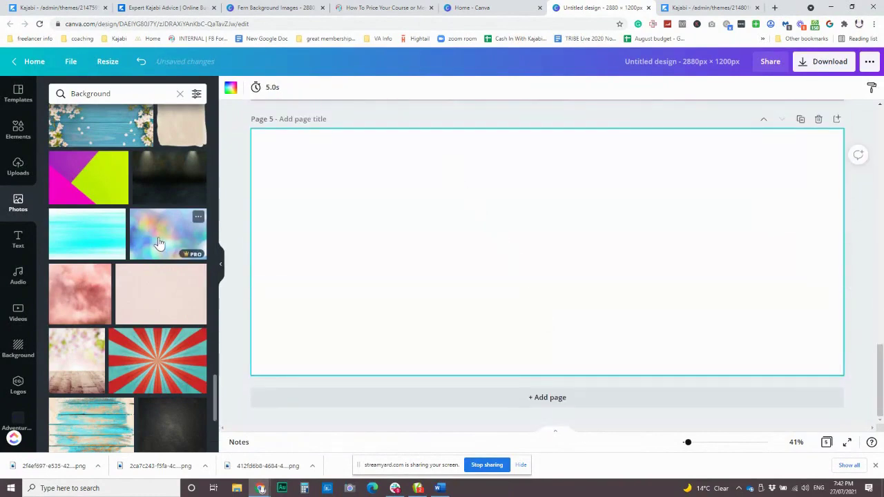
{"action": "left_click_drag", "start_coordinate": [159, 243], "coordinate": [260, 235]}
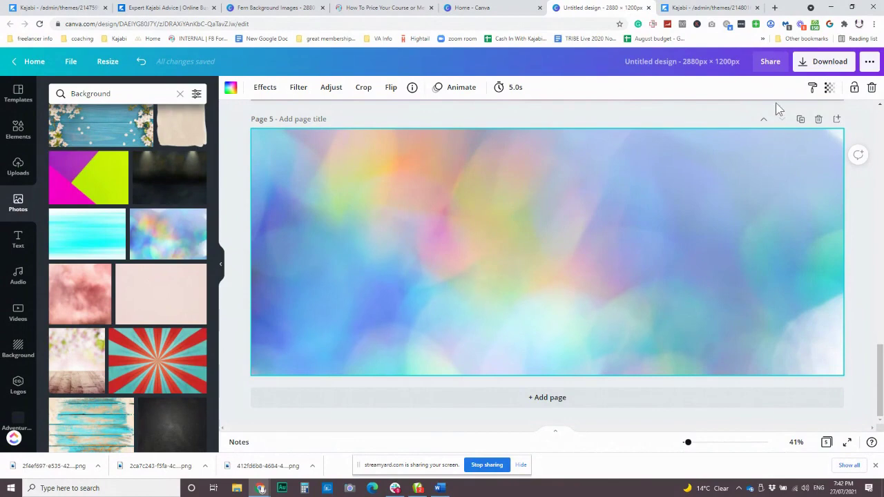
Step: Open the Canva design's download settings for PNG and enable file compression, without starting the download
{"action": "left_click", "coordinate": [802, 63]}
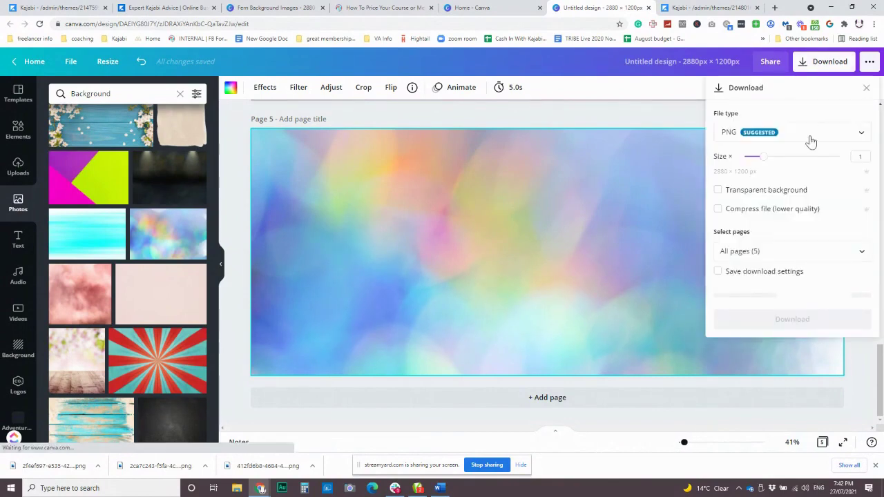
{"action": "left_click", "coordinate": [740, 211]}
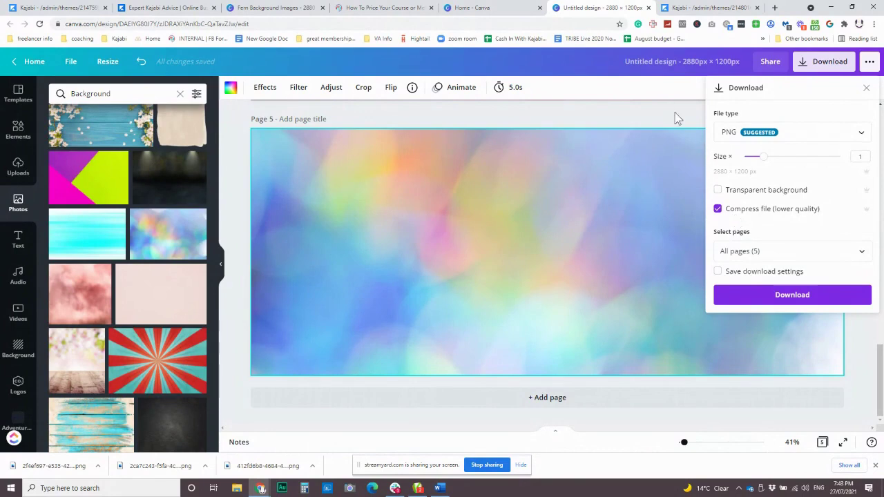
{"action": "left_click", "coordinate": [678, 116]}
Step: Switch to the live theme's Kajabi editor and examine the Home page's Hero, the program cards and the list of sections
{"action": "left_click", "coordinate": [68, 9]}
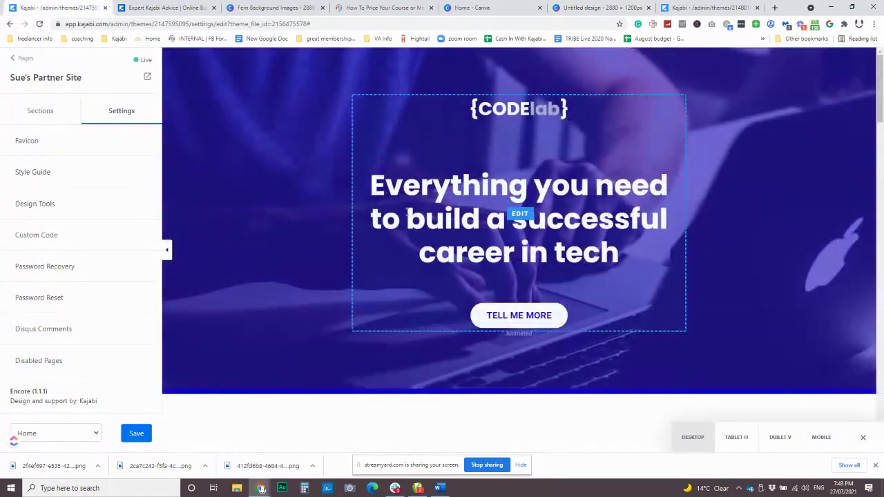
{"action": "scroll", "coordinate": [212, 149], "scroll_direction": "down", "scroll_amount": 3}
{"action": "scroll", "coordinate": [223, 159], "scroll_direction": "down", "scroll_amount": 3}
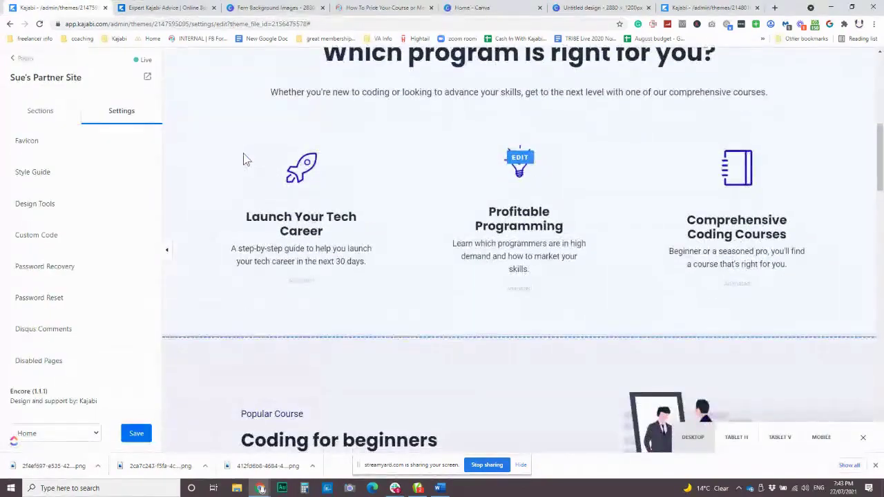
{"action": "scroll", "coordinate": [297, 245], "scroll_direction": "up", "scroll_amount": 4}
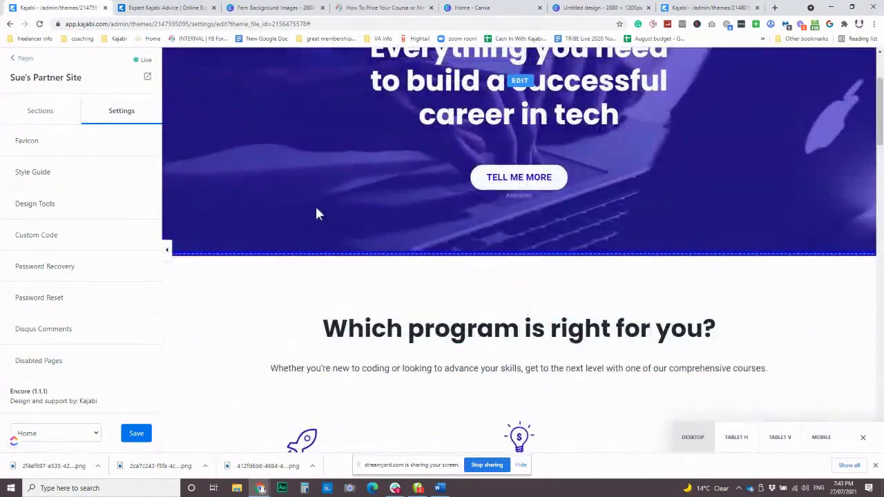
{"action": "left_click", "coordinate": [60, 123]}
{"action": "scroll", "coordinate": [90, 241], "scroll_direction": "down", "scroll_amount": 1}
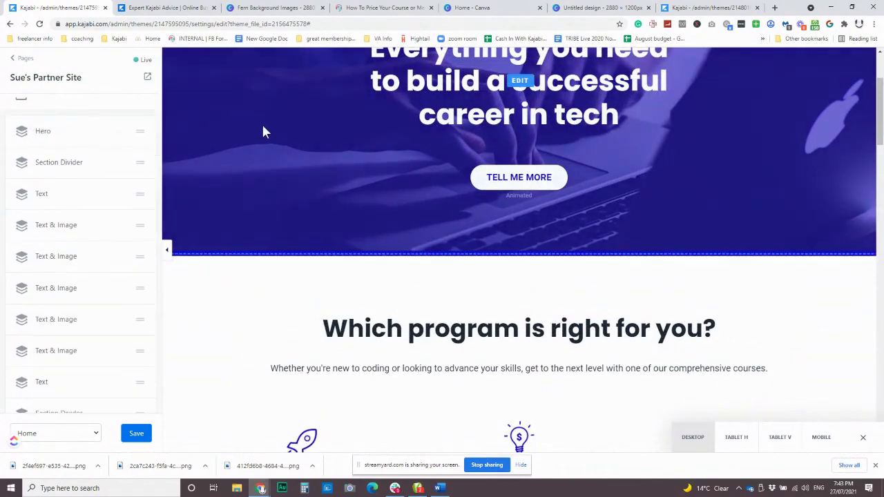
{"action": "scroll", "coordinate": [262, 132], "scroll_direction": "down", "scroll_amount": 2}
{"action": "scroll", "coordinate": [306, 148], "scroll_direction": "up", "scroll_amount": 2}
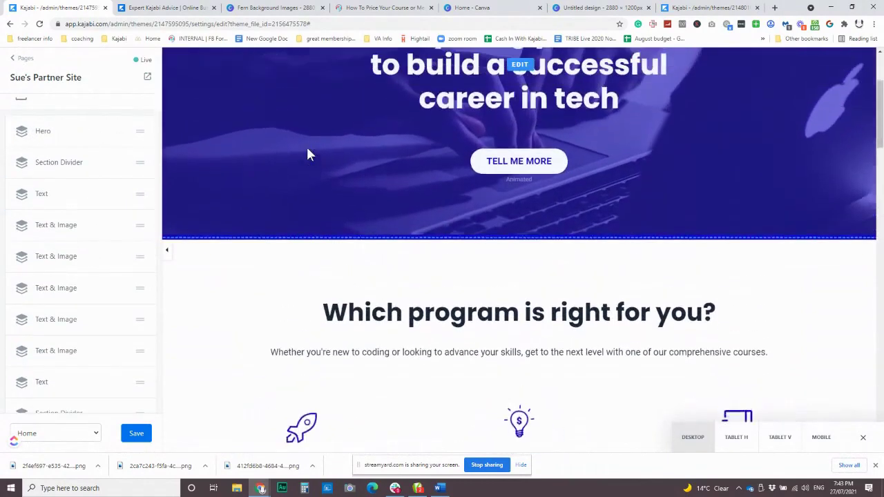
{"action": "scroll", "coordinate": [271, 127], "scroll_direction": "up", "scroll_amount": 3}
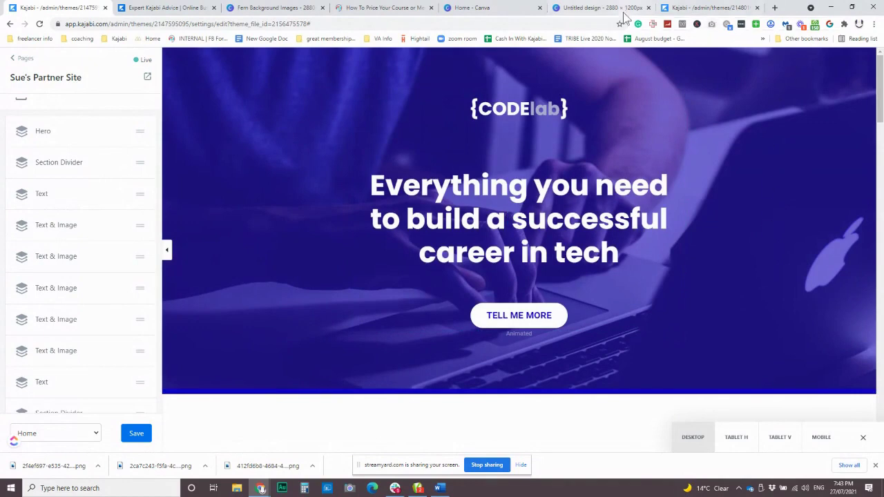
Step: Switch to the published Love Your Price page and look over its Hero section
{"action": "left_click", "coordinate": [385, 16]}
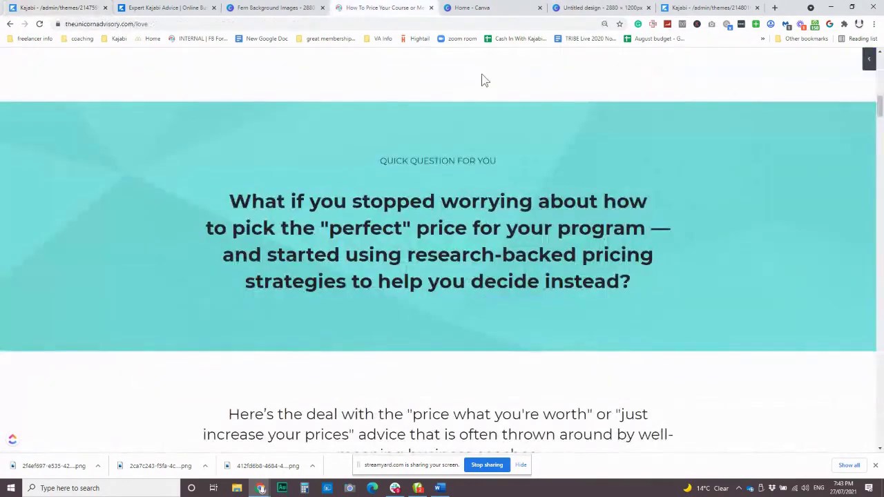
{"action": "scroll", "coordinate": [481, 78], "scroll_direction": "up", "scroll_amount": 10}
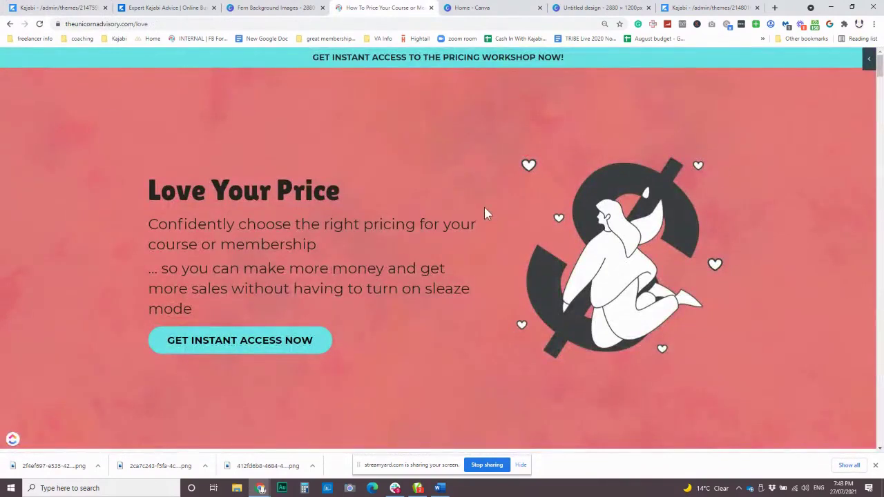
{"action": "scroll", "coordinate": [485, 214], "scroll_direction": "down", "scroll_amount": 1}
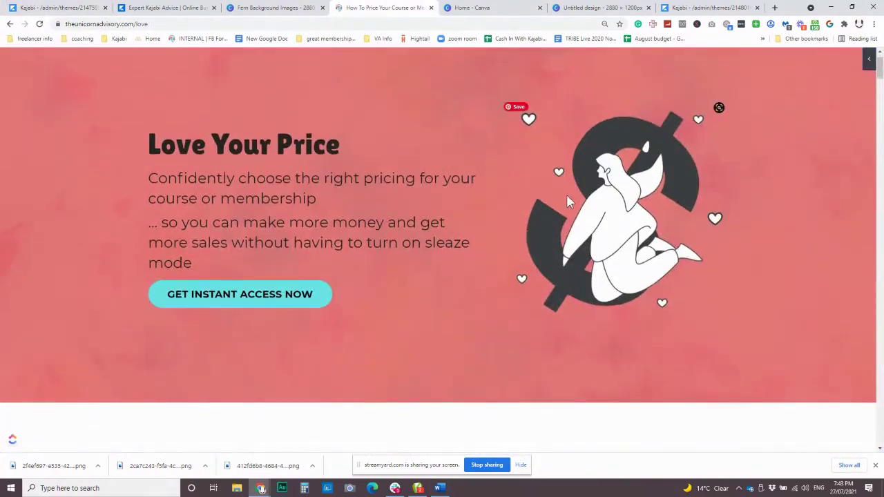
Step: Return to the live theme's Home page, start adding a section and preview the Hero with Form section type
{"action": "left_click", "coordinate": [75, 10]}
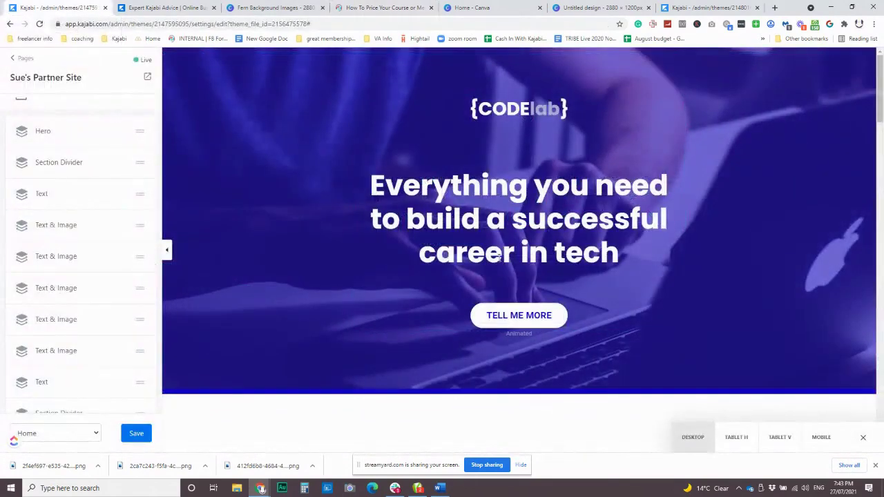
{"action": "scroll", "coordinate": [112, 383], "scroll_direction": "down", "scroll_amount": 3}
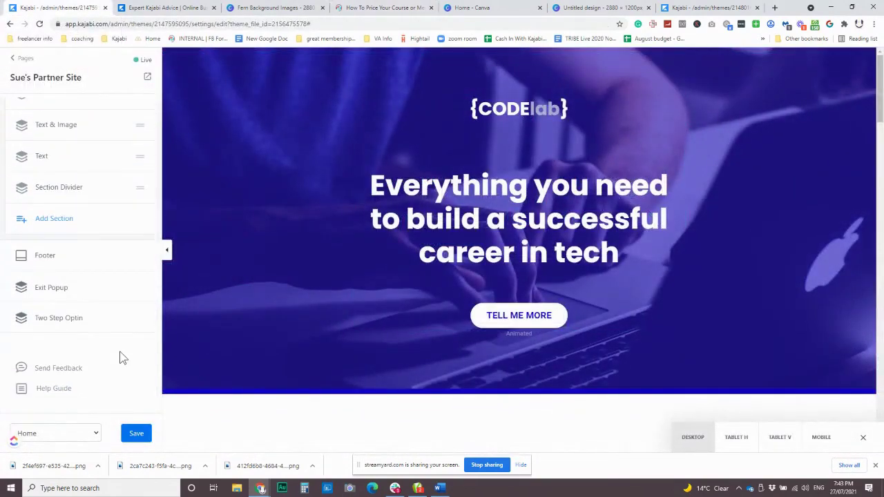
{"action": "left_click", "coordinate": [56, 221]}
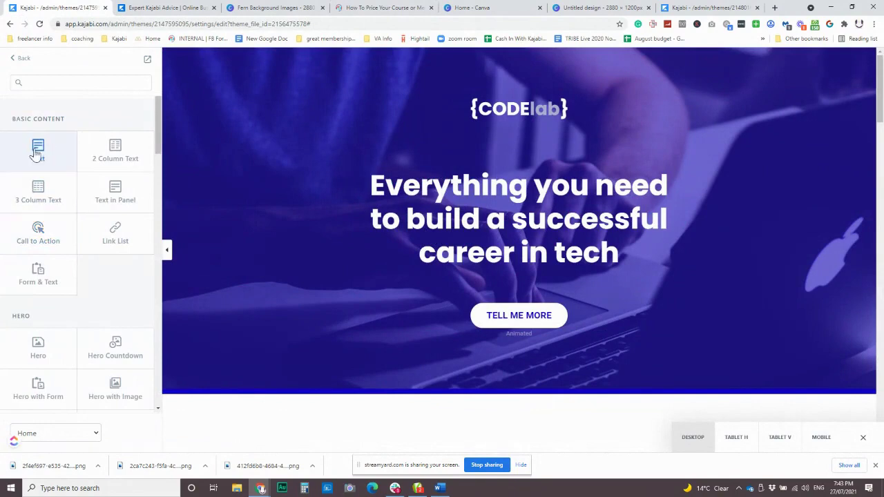
{"action": "scroll", "coordinate": [93, 163], "scroll_direction": "down", "scroll_amount": 3}
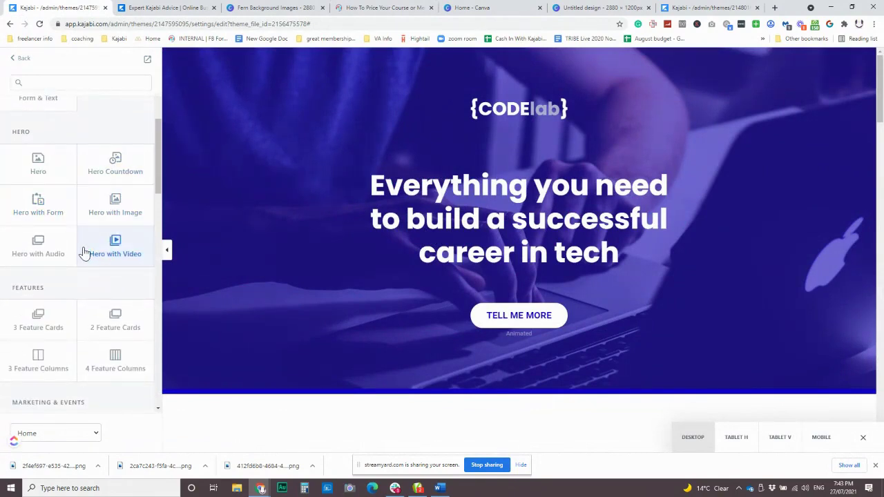
{"action": "scroll", "coordinate": [83, 254], "scroll_direction": "down", "scroll_amount": 1}
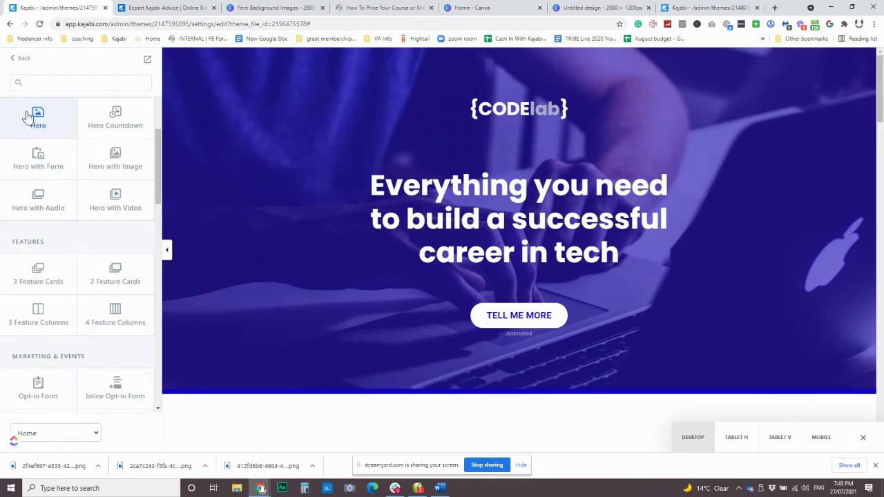
{"action": "left_click", "coordinate": [39, 163]}
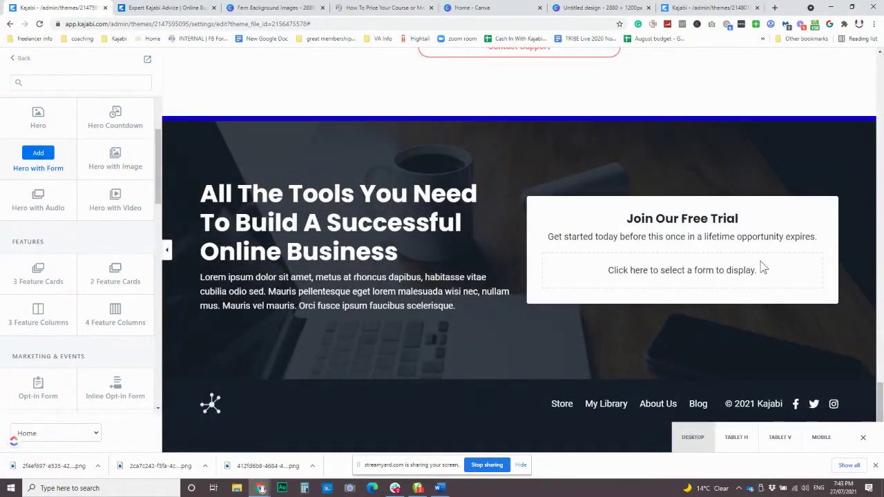
Step: Preview the Hero with Audio and 3 Feature Cards section types and look on to the Marketing & Events types
{"action": "left_click", "coordinate": [38, 196]}
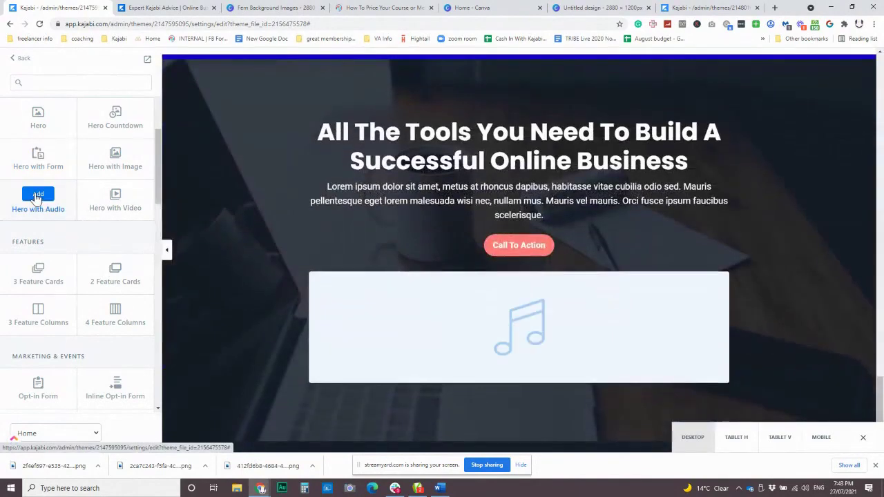
{"action": "scroll", "coordinate": [259, 210], "scroll_direction": "down", "scroll_amount": 1}
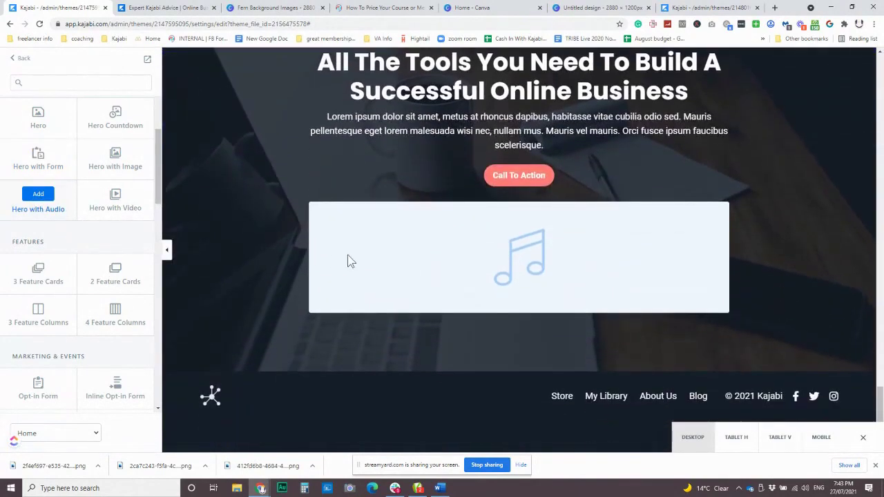
{"action": "scroll", "coordinate": [412, 270], "scroll_direction": "up", "scroll_amount": 1}
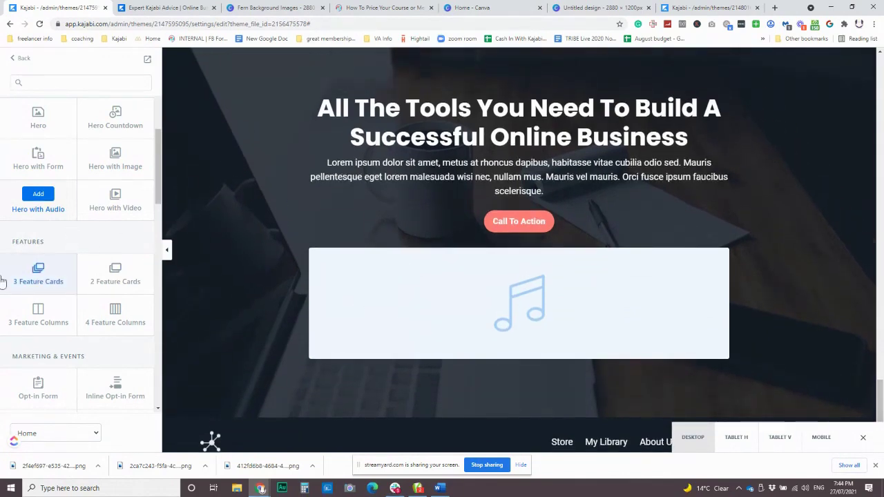
{"action": "left_click", "coordinate": [40, 275]}
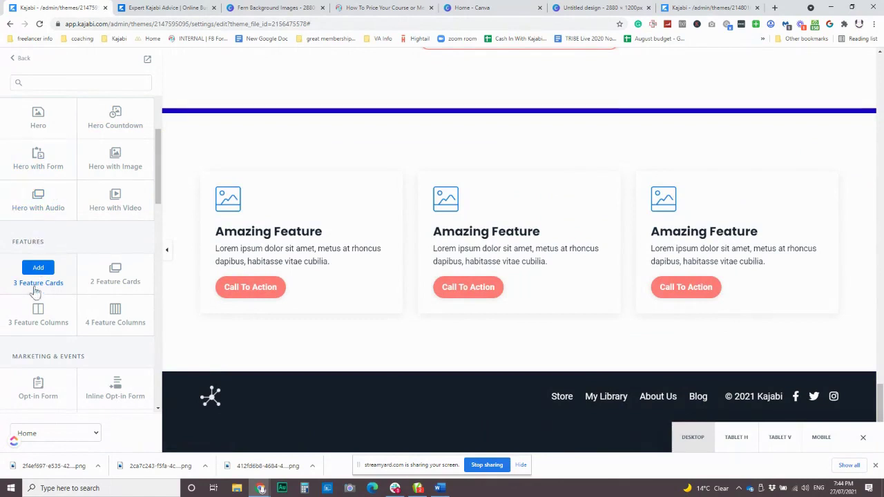
{"action": "scroll", "coordinate": [38, 286], "scroll_direction": "down", "scroll_amount": 3}
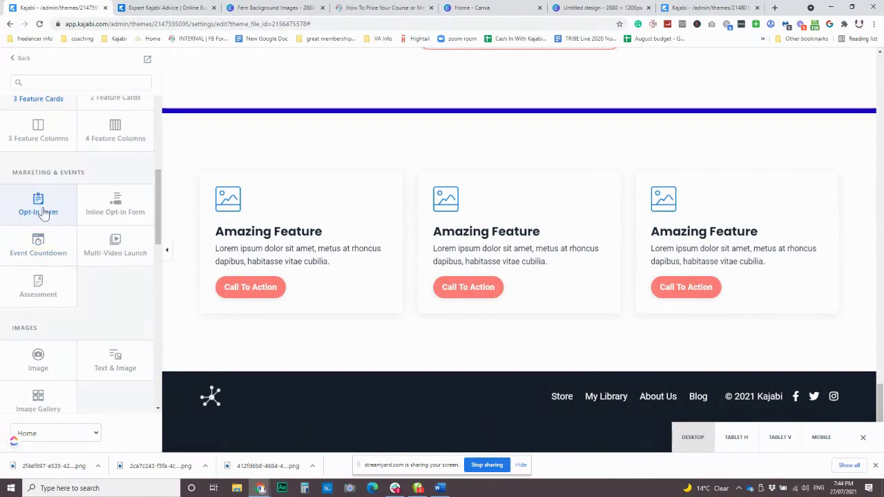
Step: Preview the Opt-in Form, Text & Image and Text & Audio sections in the section library
{"action": "left_click", "coordinate": [41, 208]}
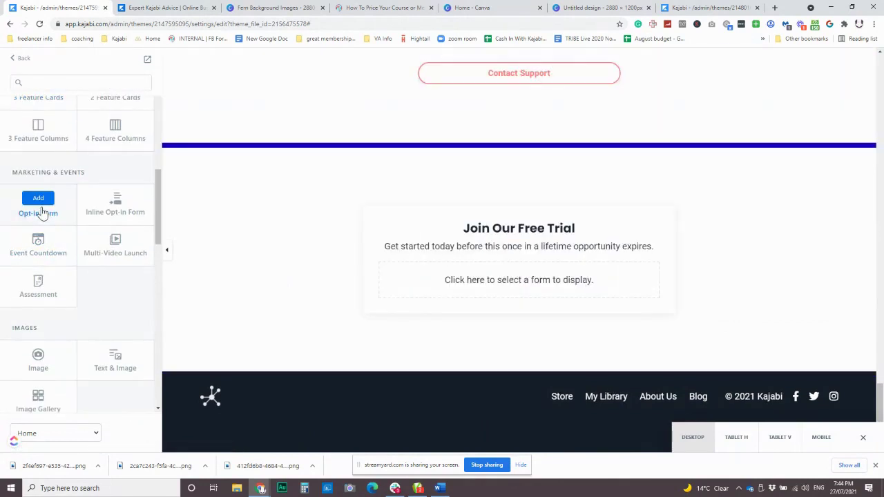
{"action": "scroll", "coordinate": [101, 278], "scroll_direction": "down", "scroll_amount": 2}
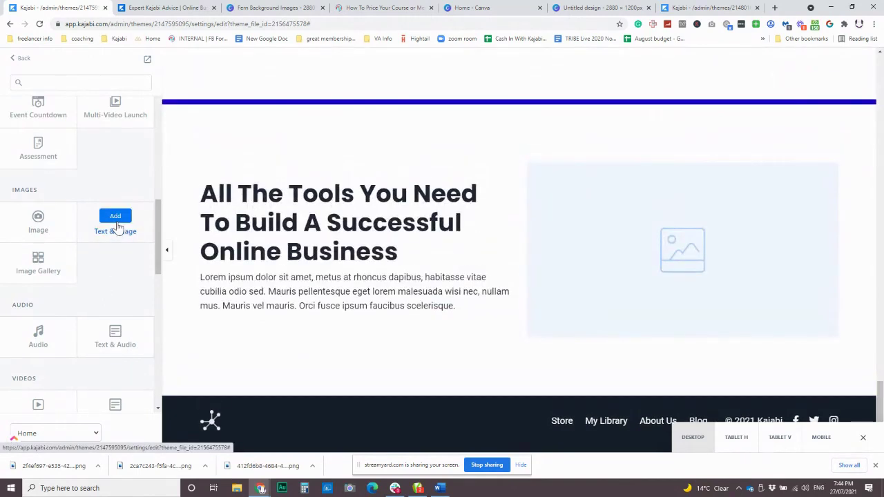
{"action": "scroll", "coordinate": [114, 304], "scroll_direction": "down", "scroll_amount": 2}
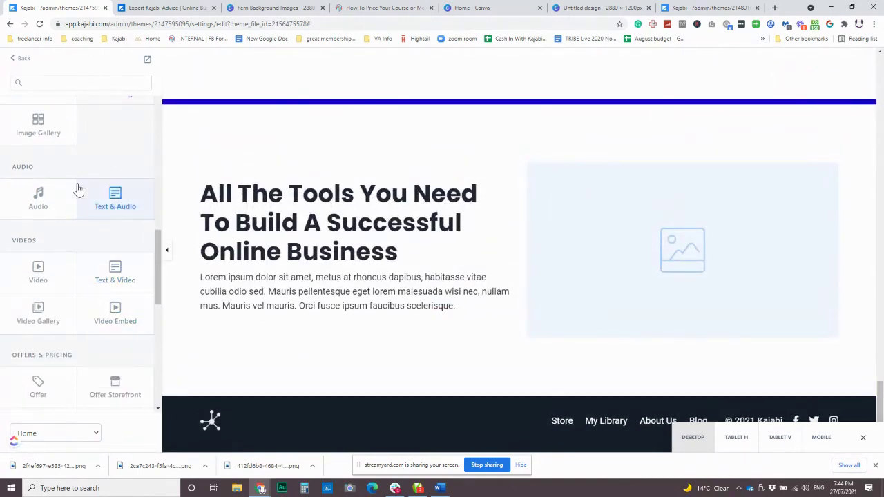
{"action": "left_click", "coordinate": [117, 195]}
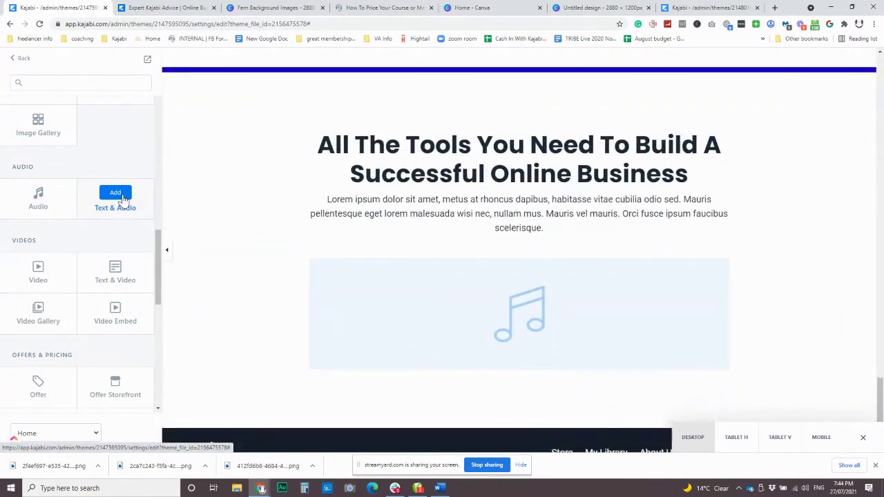
{"action": "scroll", "coordinate": [98, 316], "scroll_direction": "down", "scroll_amount": 3}
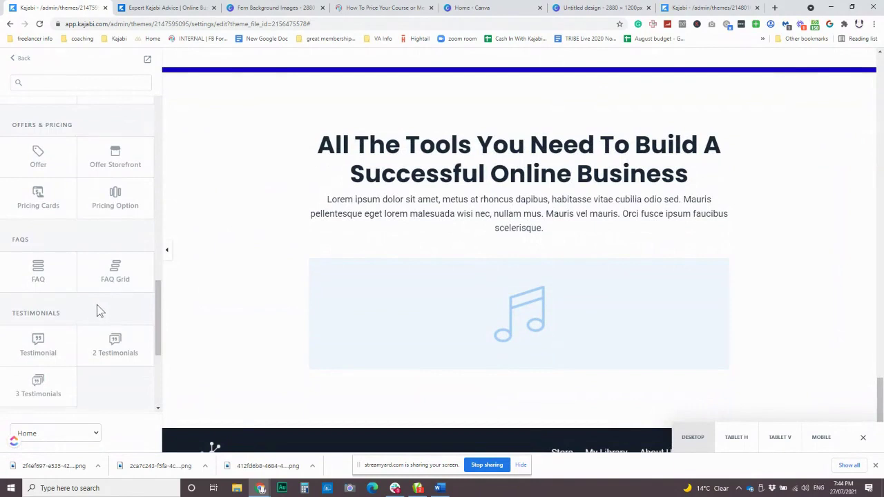
Step: Preview the FAQ, Pricing Option and Pricing Cards sections in the section library
{"action": "left_click", "coordinate": [38, 269]}
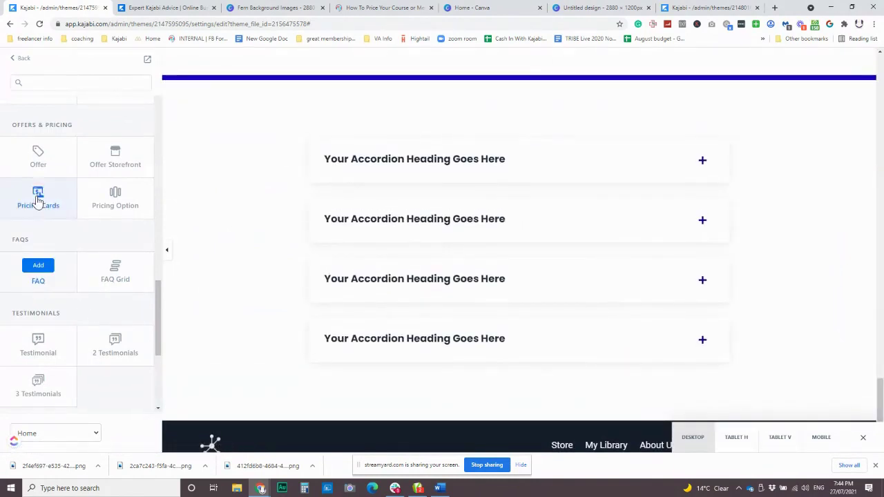
{"action": "scroll", "coordinate": [35, 199], "scroll_direction": "down", "scroll_amount": 1}
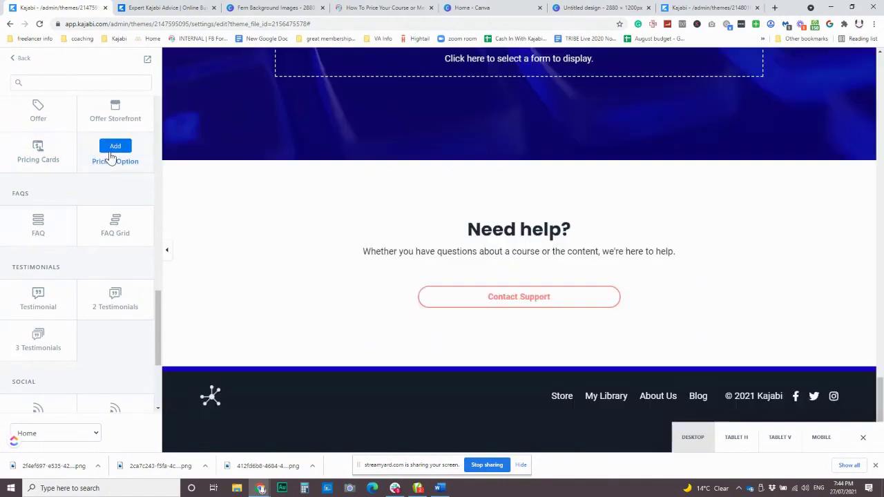
{"action": "left_click", "coordinate": [111, 153]}
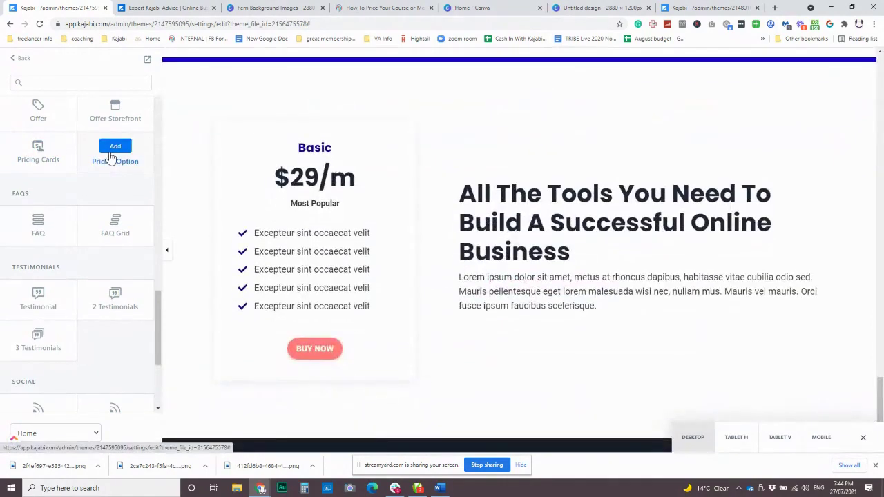
{"action": "left_click", "coordinate": [38, 147]}
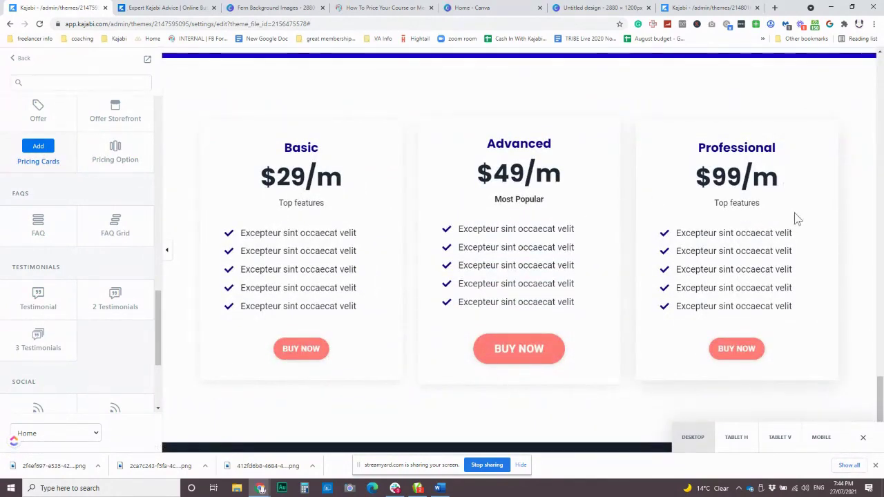
Step: Look through the remaining section types and return to the page's section list without adding one
{"action": "scroll", "coordinate": [80, 299], "scroll_direction": "down", "scroll_amount": 3}
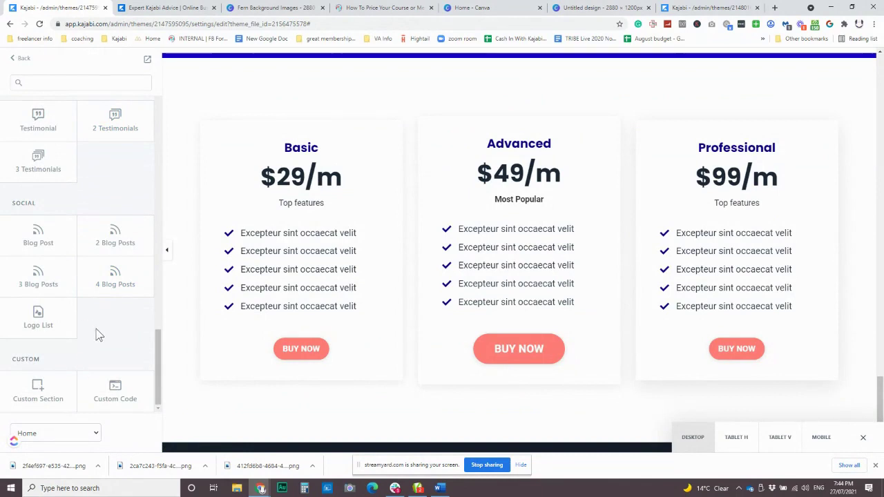
{"action": "scroll", "coordinate": [97, 338], "scroll_direction": "up", "scroll_amount": 15}
{"action": "scroll", "coordinate": [97, 341], "scroll_direction": "up", "scroll_amount": 1}
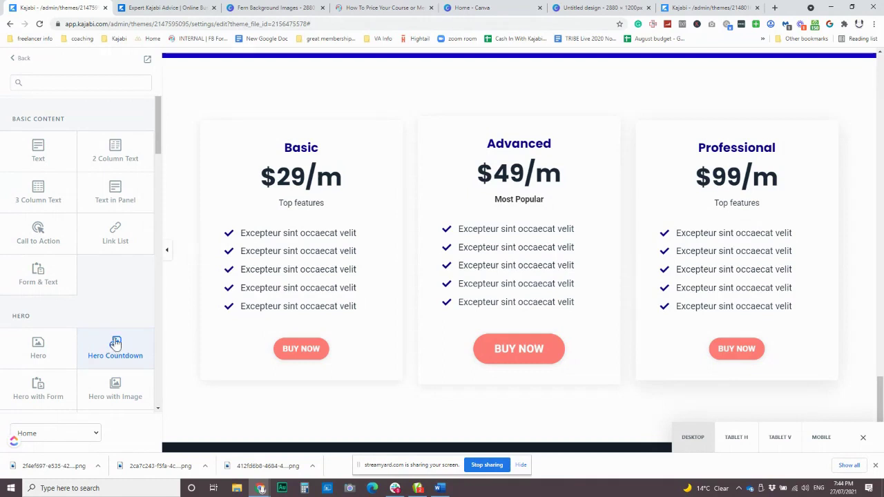
{"action": "scroll", "coordinate": [438, 217], "scroll_direction": "up", "scroll_amount": 2}
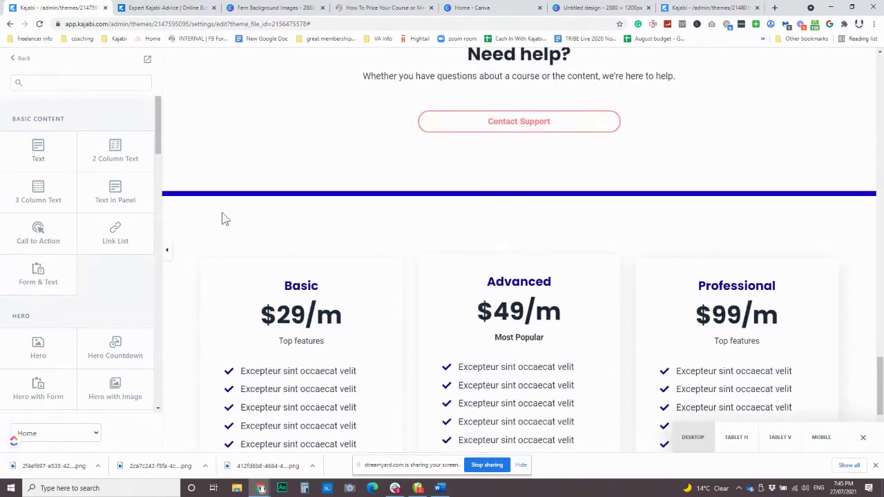
{"action": "left_click", "coordinate": [18, 60]}
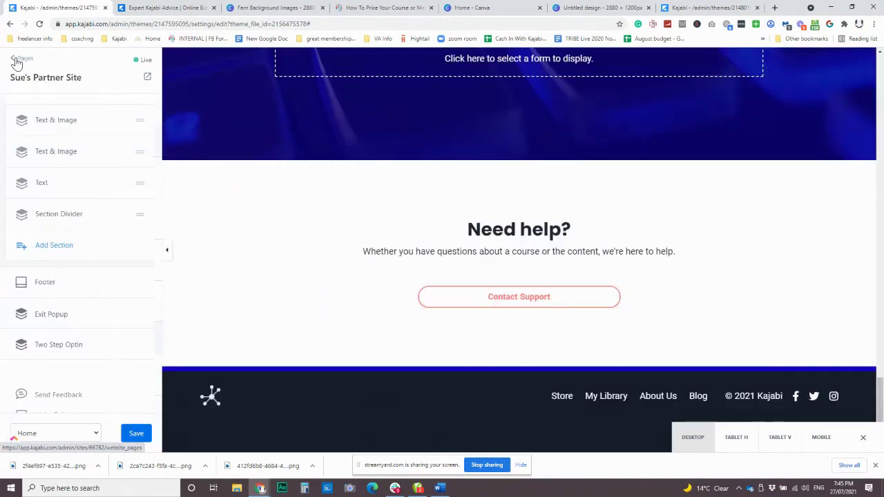
Step: Open the Section Divider above the footer and review its background settings
{"action": "left_click", "coordinate": [59, 216]}
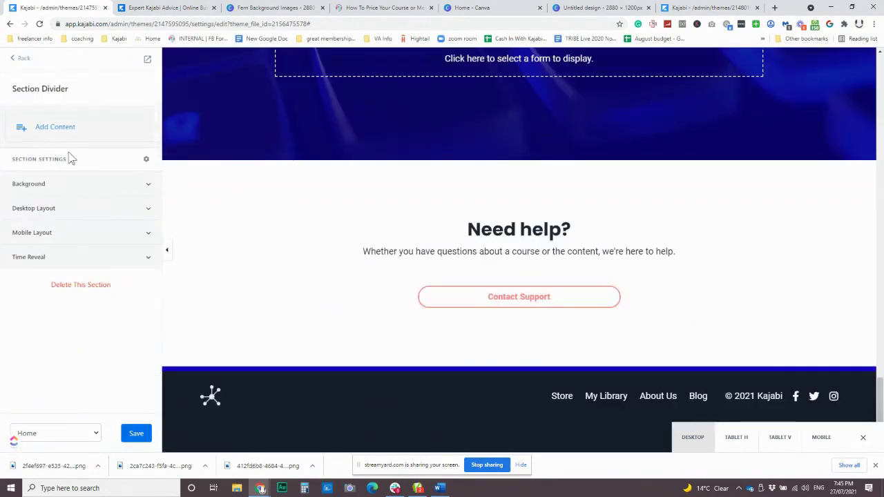
{"action": "left_click", "coordinate": [230, 373]}
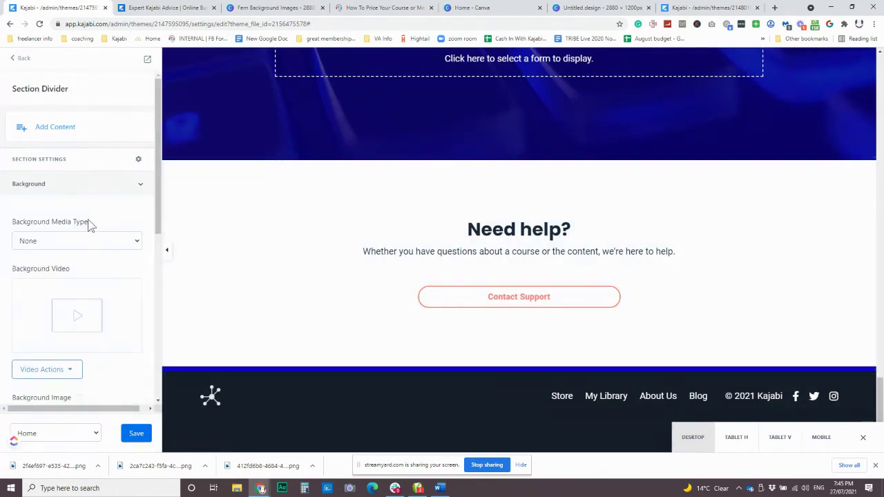
{"action": "scroll", "coordinate": [78, 209], "scroll_direction": "down", "scroll_amount": 5}
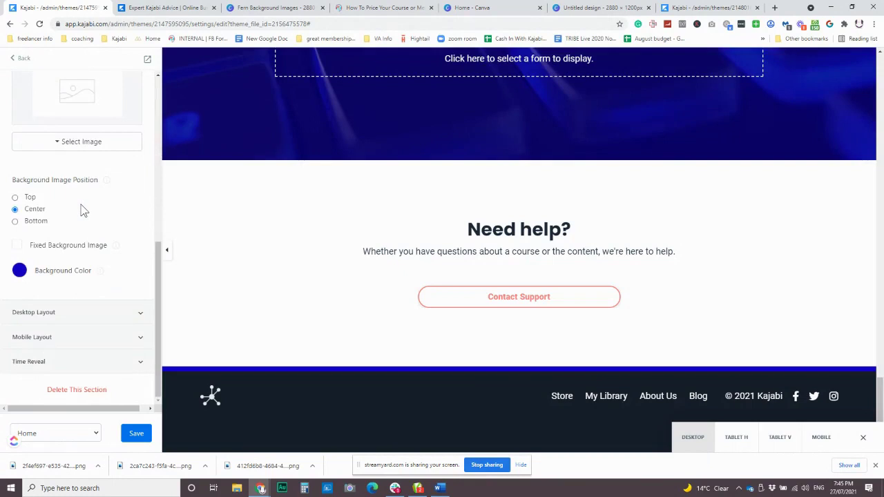
{"action": "left_click", "coordinate": [238, 367]}
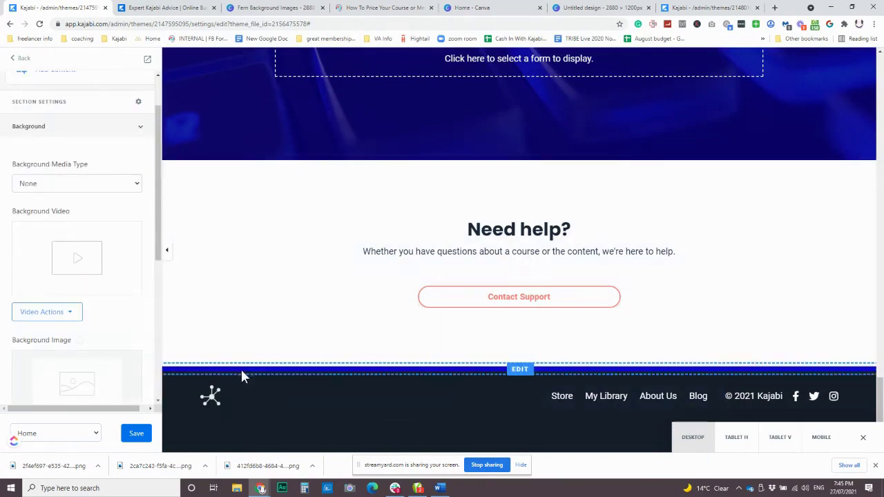
Step: Open the settings of the "Which program is right for you?" section and view its content blocks
{"action": "scroll", "coordinate": [293, 341], "scroll_direction": "up", "scroll_amount": 9}
{"action": "scroll", "coordinate": [297, 345], "scroll_direction": "up", "scroll_amount": 10}
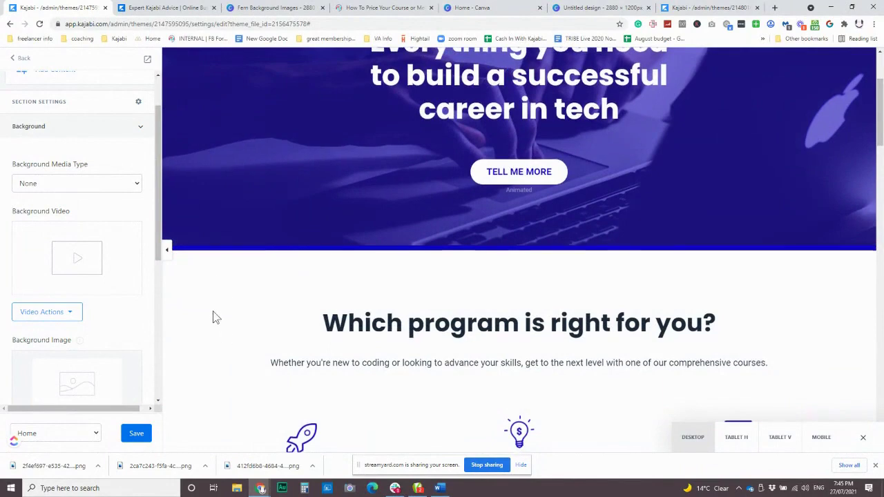
{"action": "scroll", "coordinate": [214, 317], "scroll_direction": "down", "scroll_amount": 1}
{"action": "scroll", "coordinate": [212, 304], "scroll_direction": "down", "scroll_amount": 1}
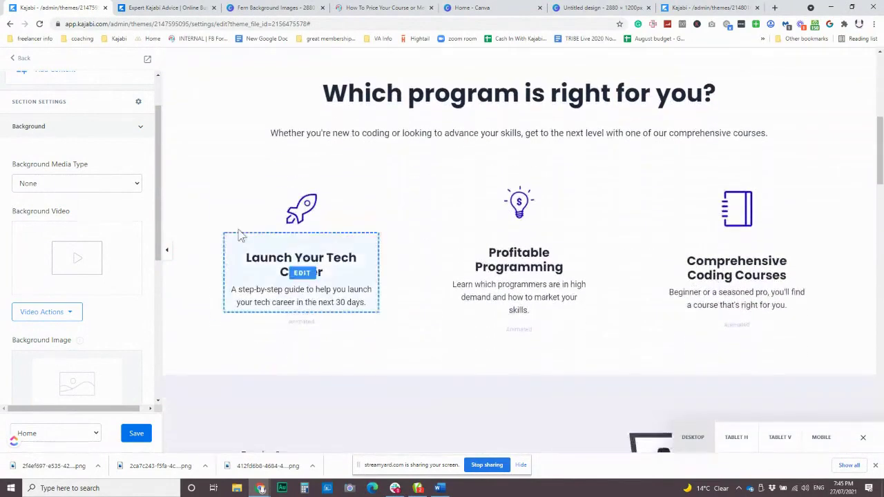
{"action": "left_click", "coordinate": [208, 143]}
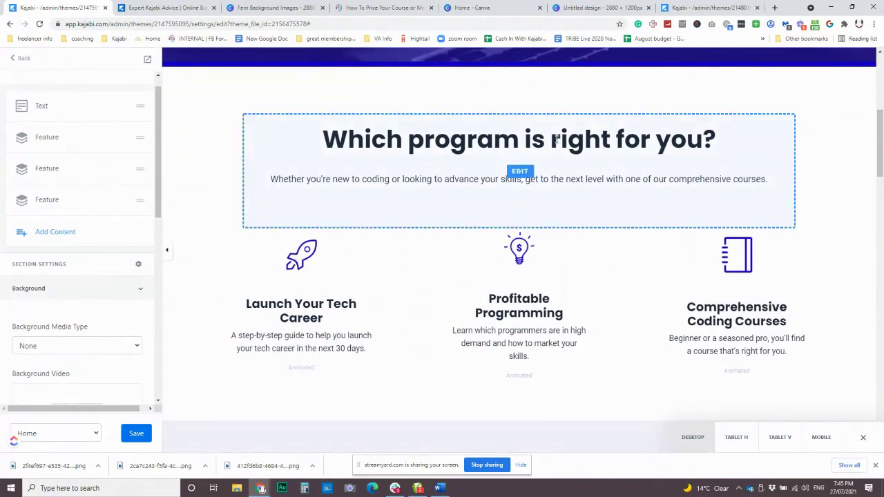
{"action": "scroll", "coordinate": [442, 174], "scroll_direction": "down", "scroll_amount": 1}
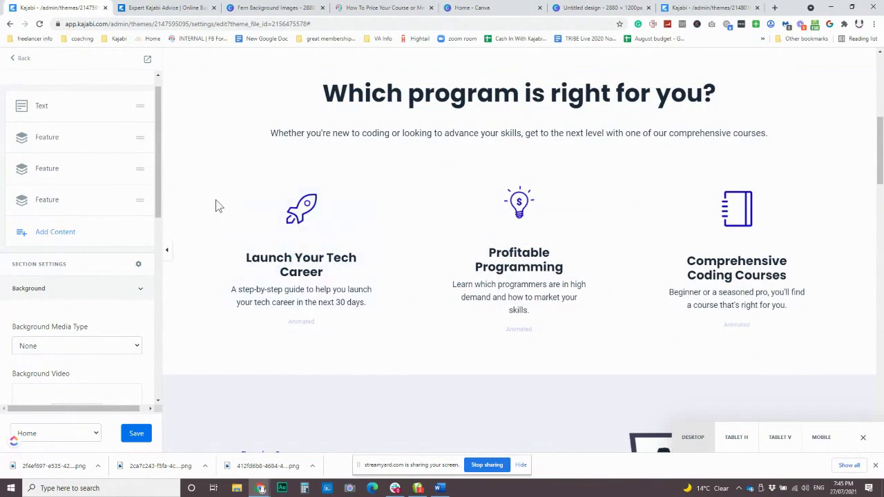
Step: Open the "Launch Your Tech Career" feature block and review its image, text and Image Action options
{"action": "left_click", "coordinate": [44, 142]}
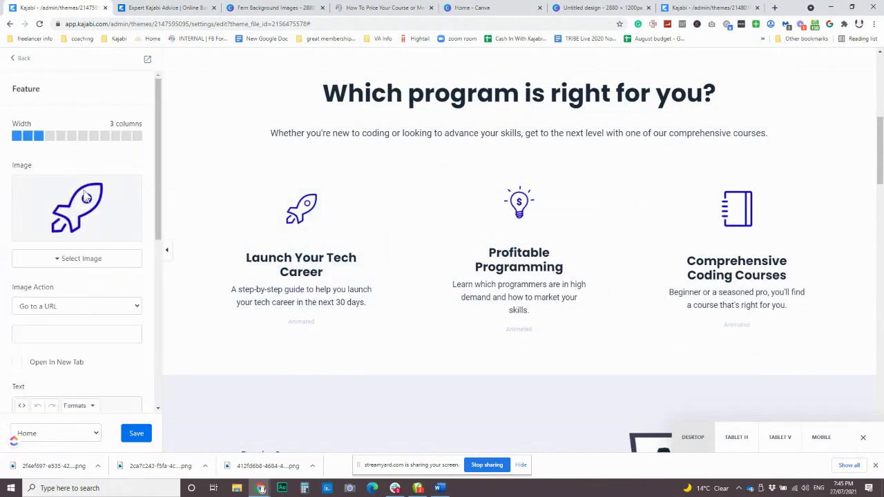
{"action": "scroll", "coordinate": [76, 214], "scroll_direction": "down", "scroll_amount": 3}
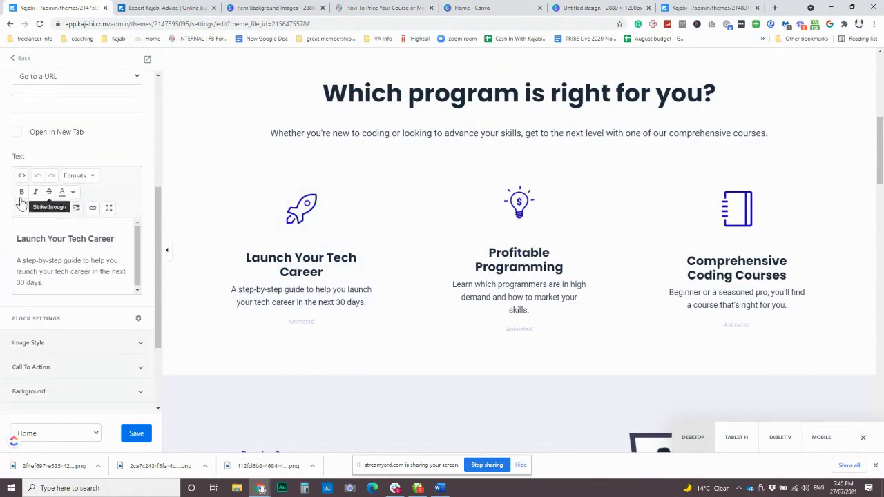
{"action": "scroll", "coordinate": [79, 276], "scroll_direction": "up", "scroll_amount": 3}
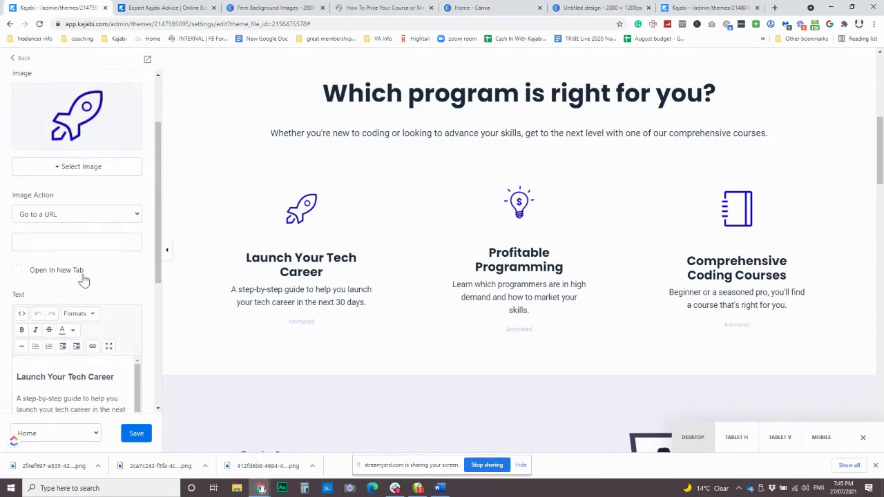
{"action": "left_click", "coordinate": [84, 214]}
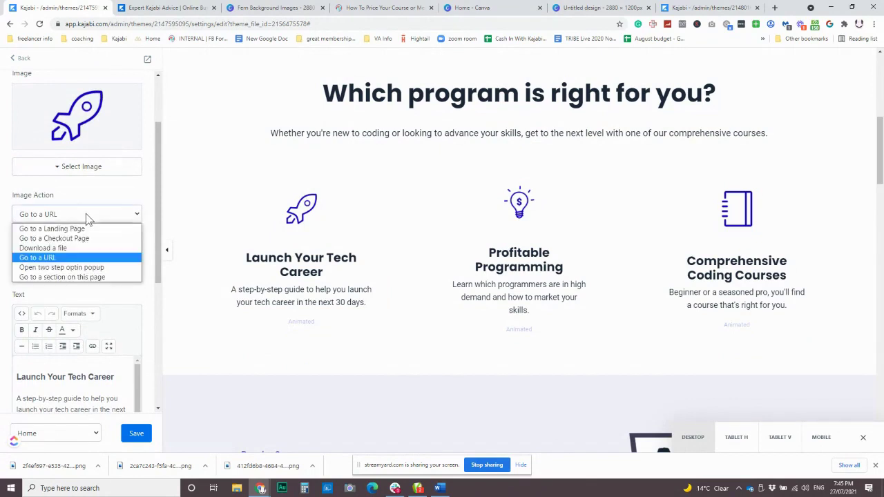
{"action": "left_click", "coordinate": [85, 214]}
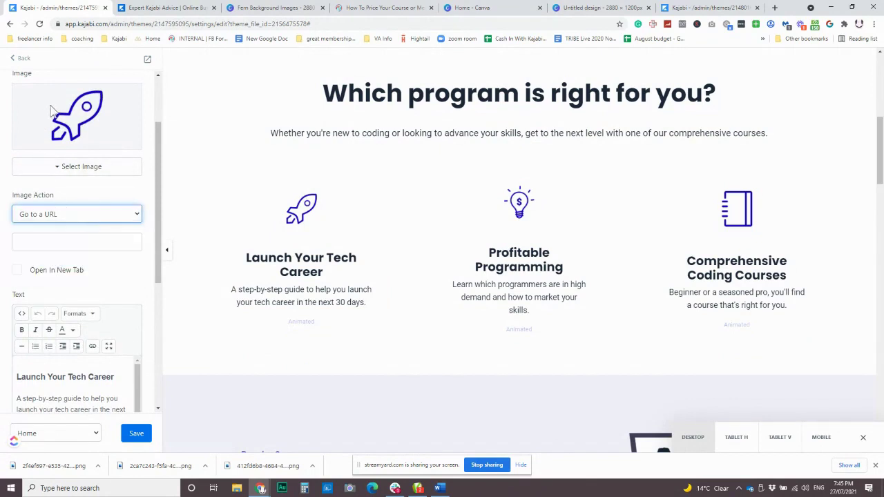
Step: Check the feature block's Call To Action and Image Style settings, hiding its image and showing it again
{"action": "scroll", "coordinate": [92, 292], "scroll_direction": "down", "scroll_amount": 4}
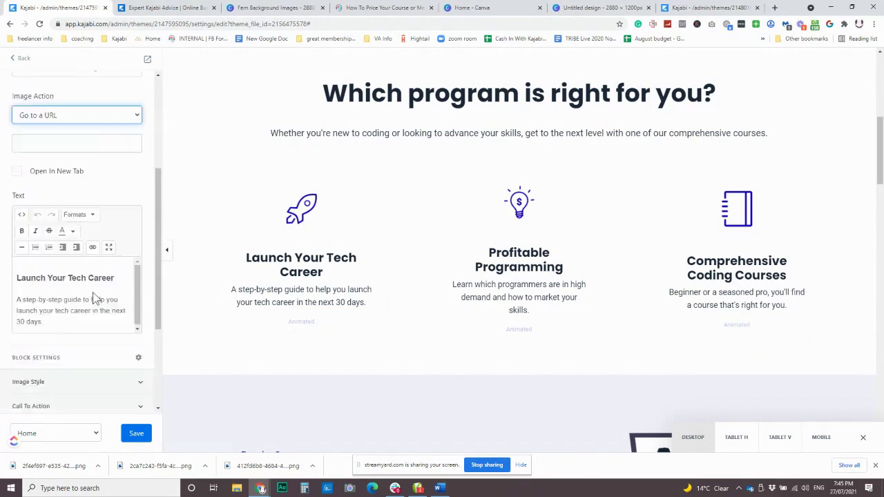
{"action": "left_click", "coordinate": [58, 252]}
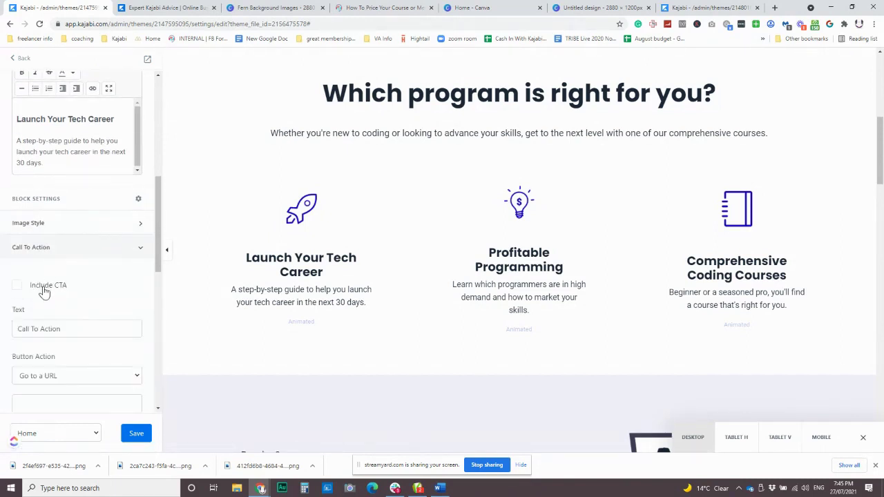
{"action": "left_click", "coordinate": [61, 225]}
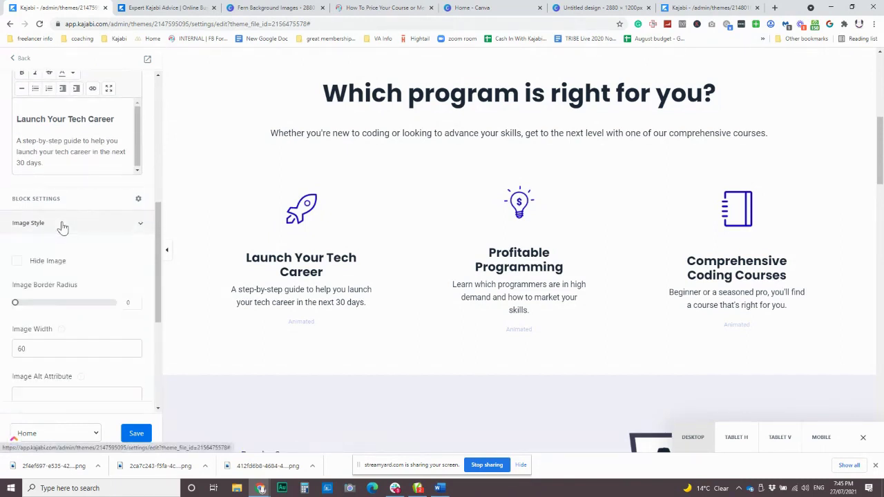
{"action": "left_click", "coordinate": [18, 262]}
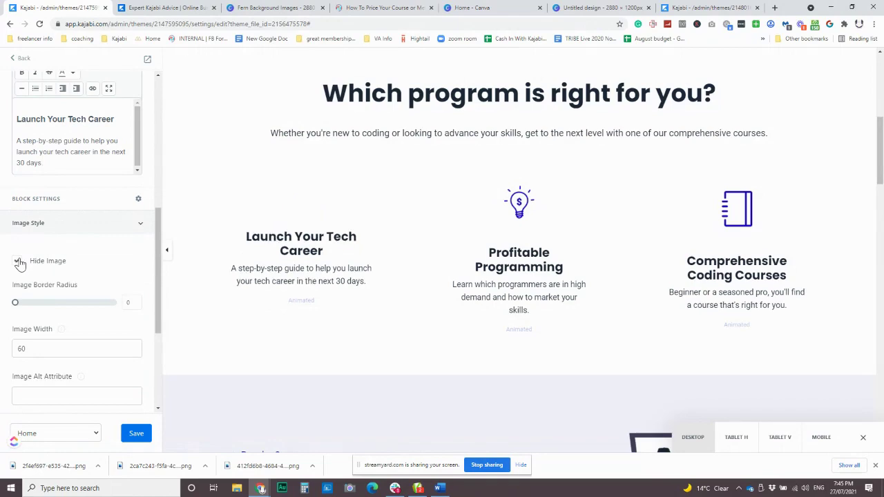
{"action": "left_click", "coordinate": [18, 262]}
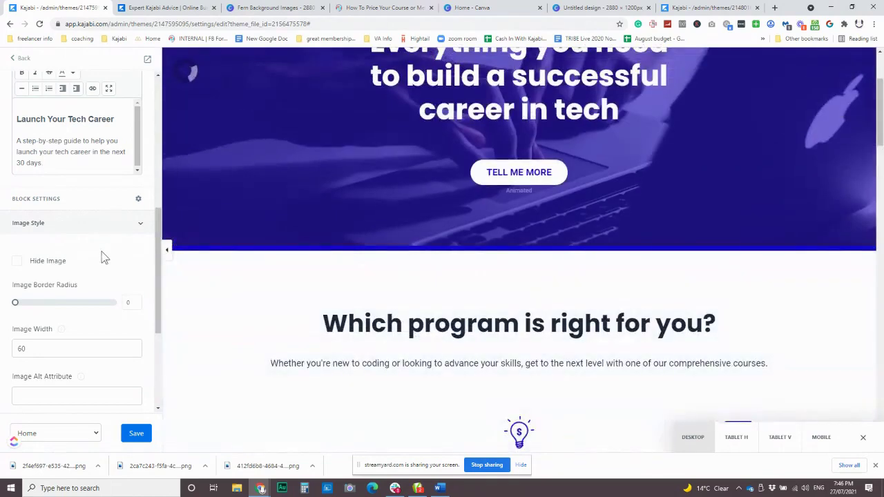
{"action": "scroll", "coordinate": [107, 252], "scroll_direction": "down", "scroll_amount": 1}
{"action": "scroll", "coordinate": [114, 247], "scroll_direction": "down", "scroll_amount": 2}
{"action": "scroll", "coordinate": [260, 300], "scroll_direction": "up", "scroll_amount": 3}
{"action": "scroll", "coordinate": [78, 205], "scroll_direction": "up", "scroll_amount": 6}
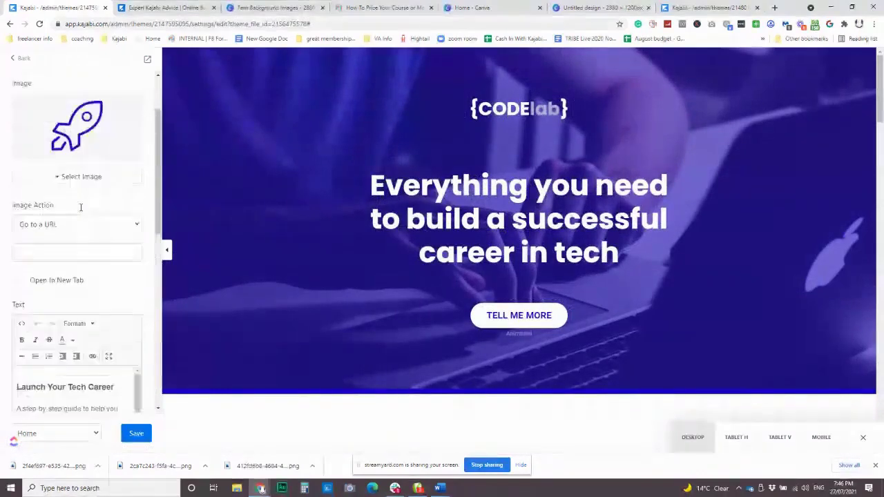
{"action": "scroll", "coordinate": [113, 147], "scroll_direction": "down", "scroll_amount": 1}
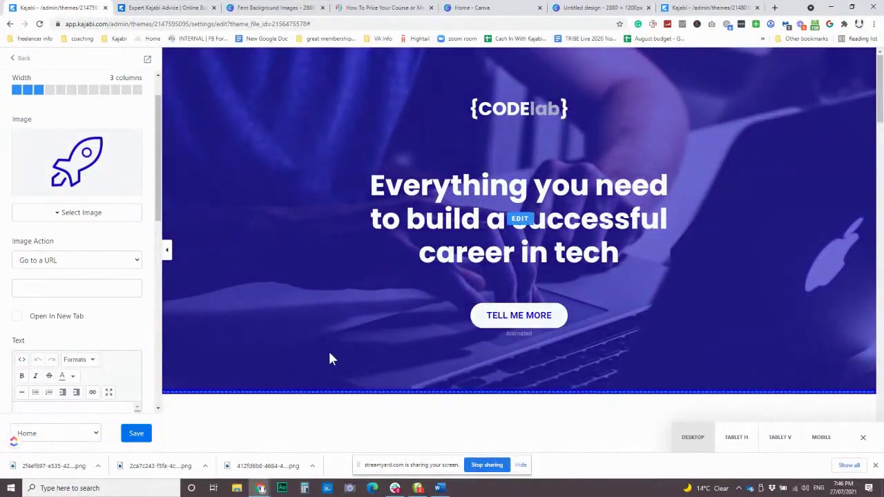
{"action": "scroll", "coordinate": [329, 356], "scroll_direction": "down", "scroll_amount": 2}
{"action": "scroll", "coordinate": [331, 354], "scroll_direction": "down", "scroll_amount": 2}
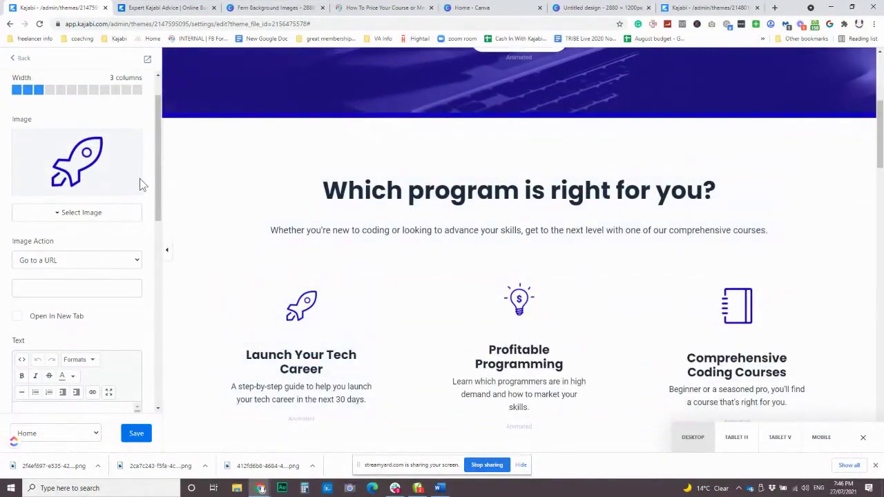
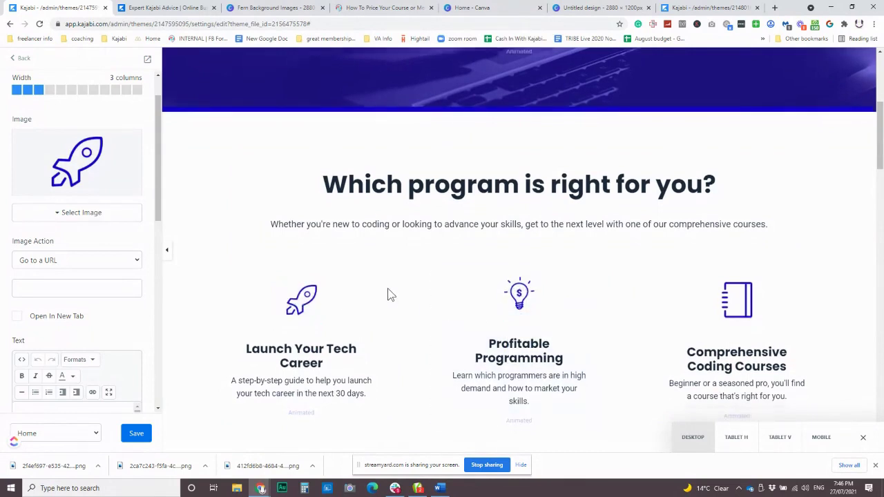
Step: Open the "Profitable Programming" feature block and view the source code of its text, leaving it unedited
{"action": "scroll", "coordinate": [389, 294], "scroll_direction": "down", "scroll_amount": 2}
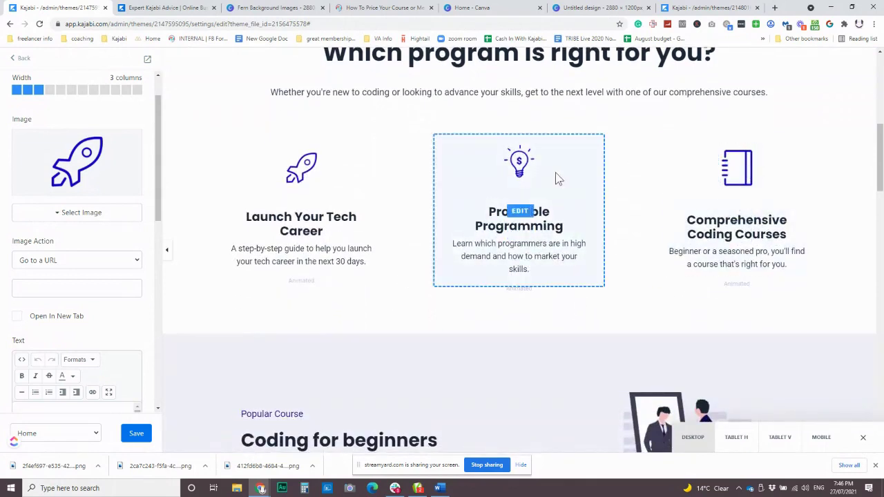
{"action": "left_click", "coordinate": [537, 239]}
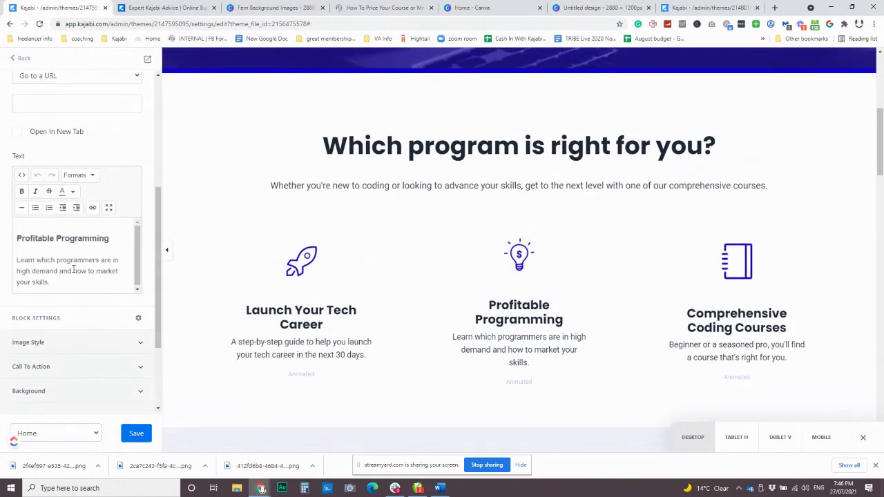
{"action": "left_click", "coordinate": [22, 176]}
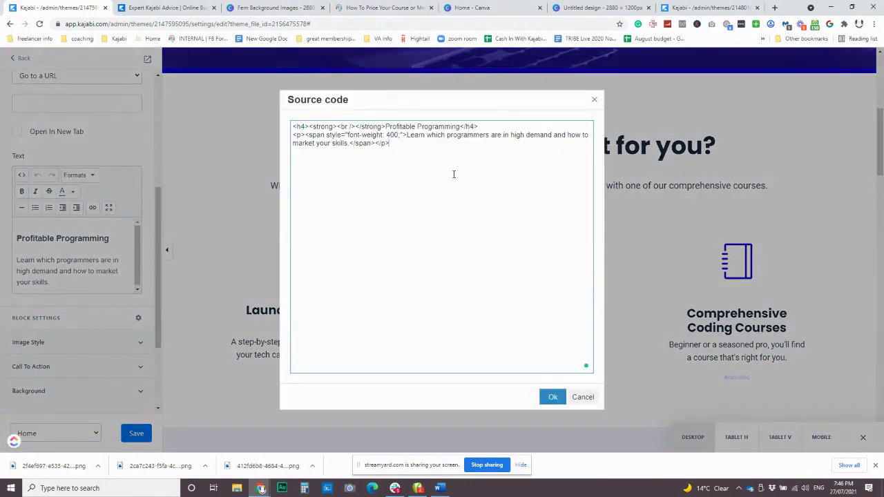
{"action": "left_click", "coordinate": [582, 397]}
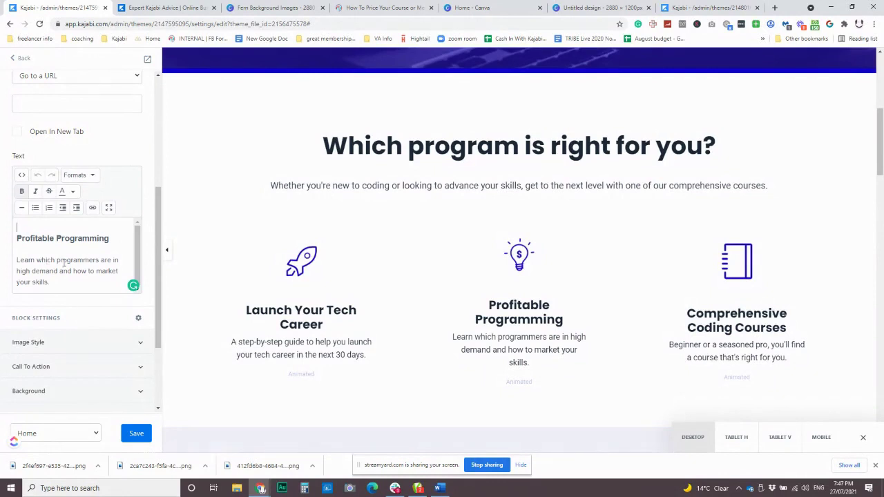
Step: Select the word "programmers" in the block's text and review the text color palette and the Inline, Blocks and Alignment formats
{"action": "left_click_drag", "start_coordinate": [55, 260], "coordinate": [100, 261]}
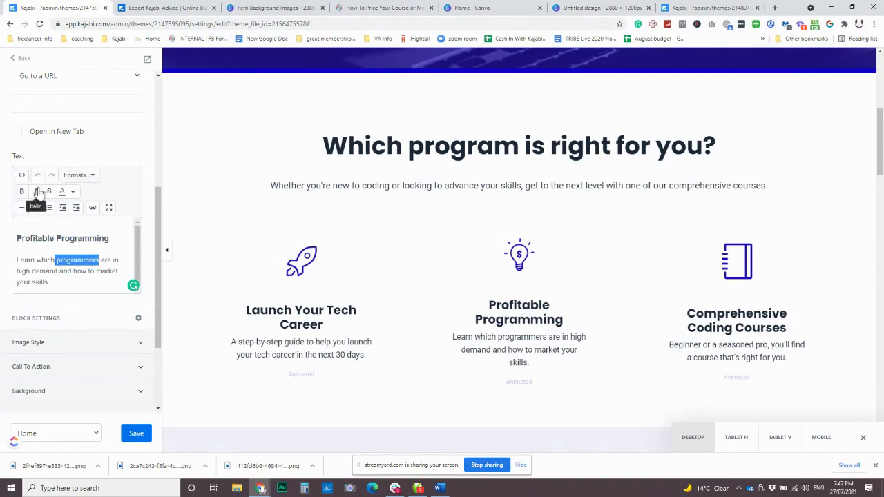
{"action": "left_click", "coordinate": [74, 193]}
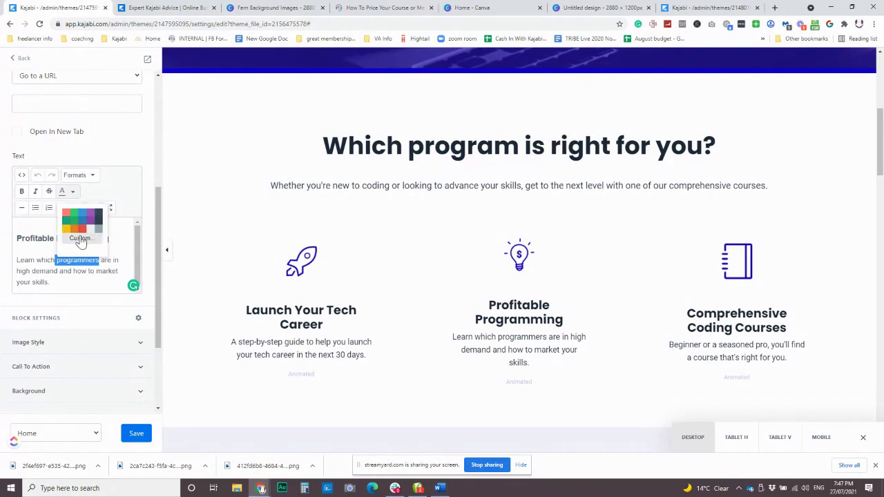
{"action": "left_click", "coordinate": [100, 193]}
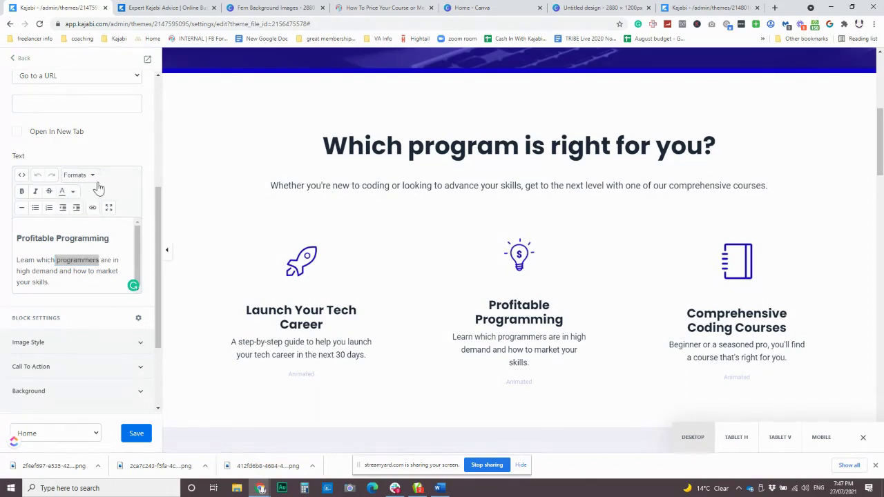
{"action": "left_click", "coordinate": [76, 175]}
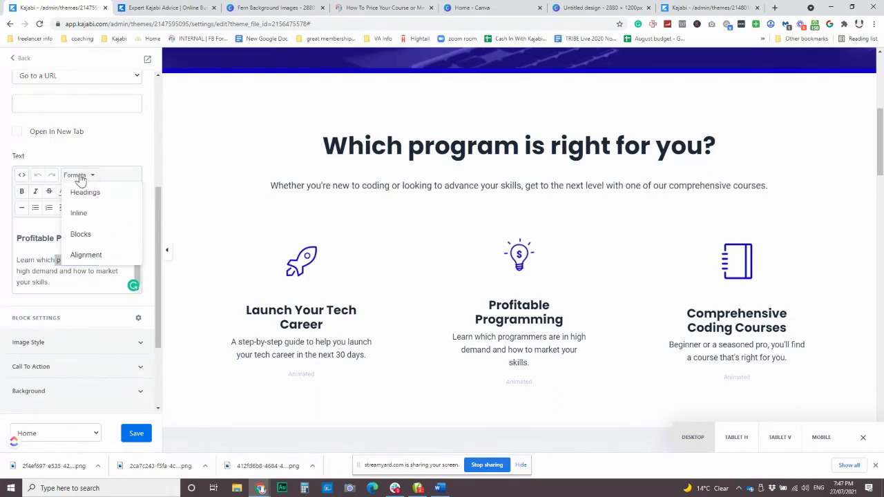
{"action": "mouse_move", "coordinate": [87, 191]}
{"action": "mouse_move", "coordinate": [93, 216]}
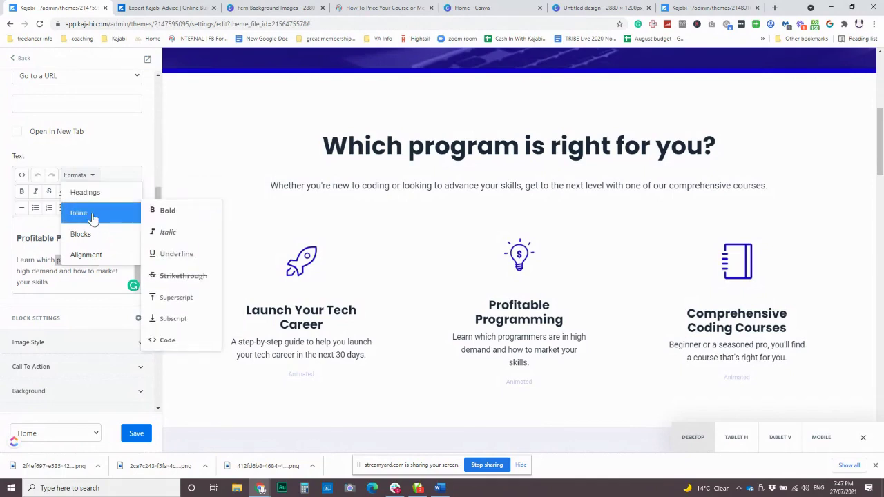
{"action": "mouse_move", "coordinate": [95, 237]}
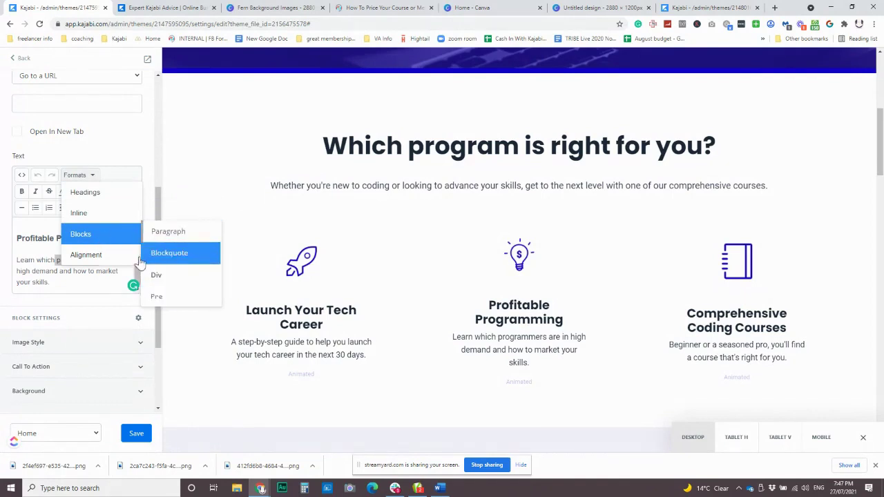
{"action": "mouse_move", "coordinate": [107, 256]}
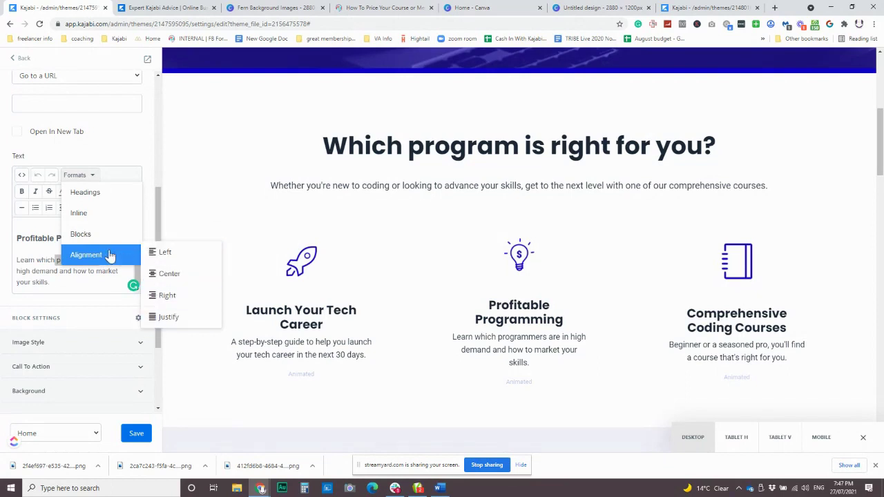
{"action": "left_click", "coordinate": [78, 301]}
Step: Review the "Profitable Programming" block's Desktop Layout settings, including text alignment and spacing
{"action": "scroll", "coordinate": [76, 352], "scroll_direction": "down", "scroll_amount": 2}
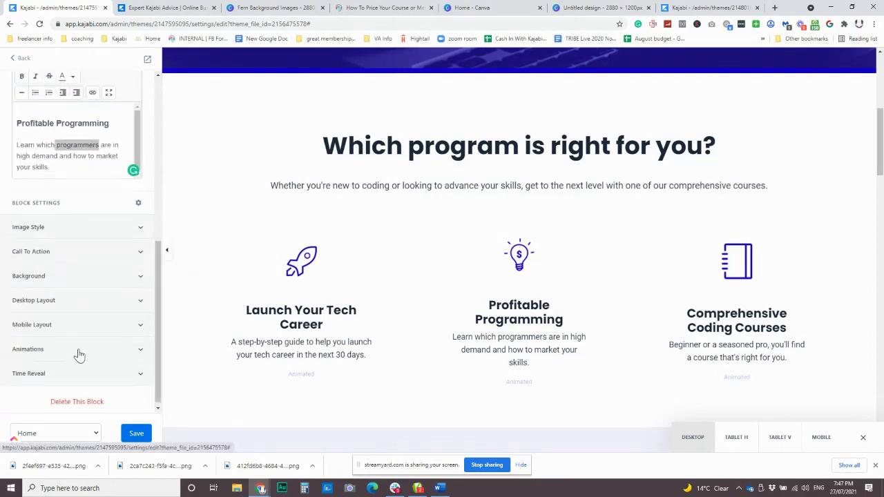
{"action": "left_click", "coordinate": [68, 298]}
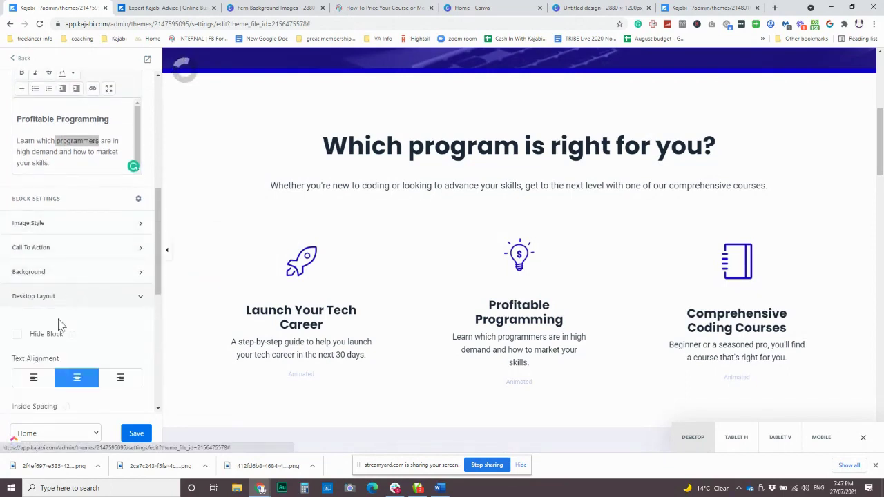
{"action": "scroll", "coordinate": [80, 275], "scroll_direction": "up", "scroll_amount": 2}
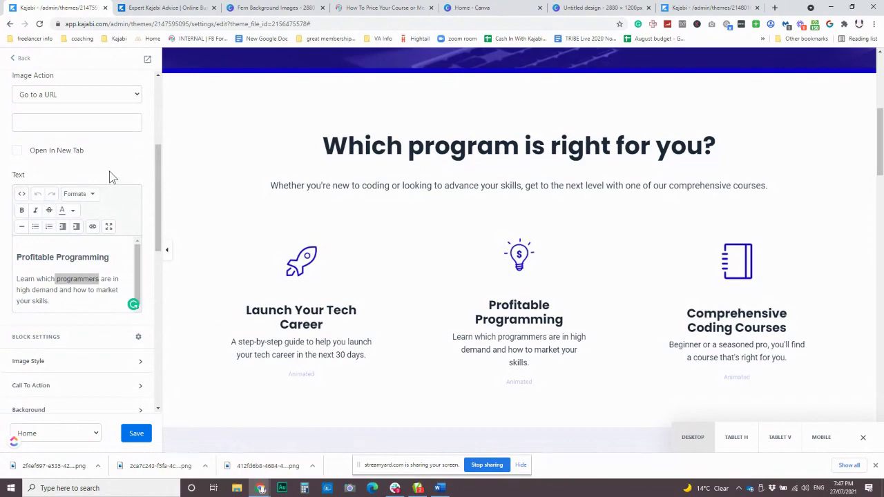
{"action": "scroll", "coordinate": [112, 175], "scroll_direction": "down", "scroll_amount": 8}
{"action": "scroll", "coordinate": [191, 281], "scroll_direction": "down", "scroll_amount": 7}
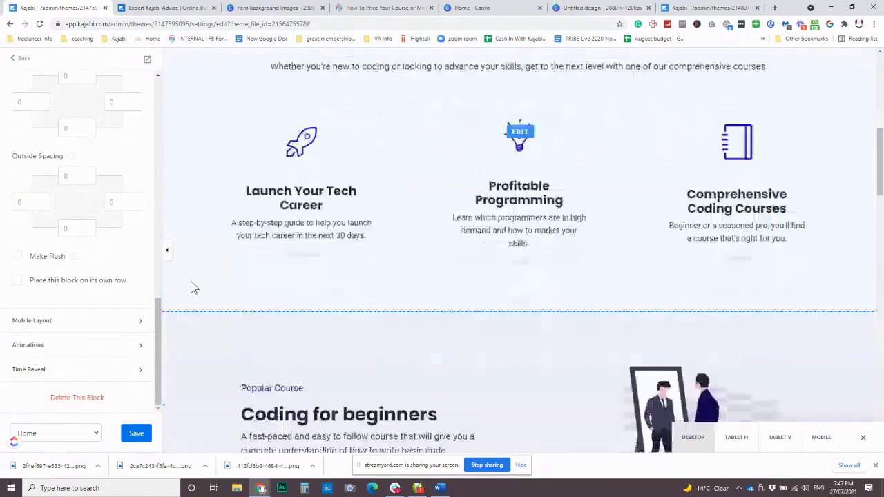
{"action": "scroll", "coordinate": [569, 282], "scroll_direction": "up", "scroll_amount": 2}
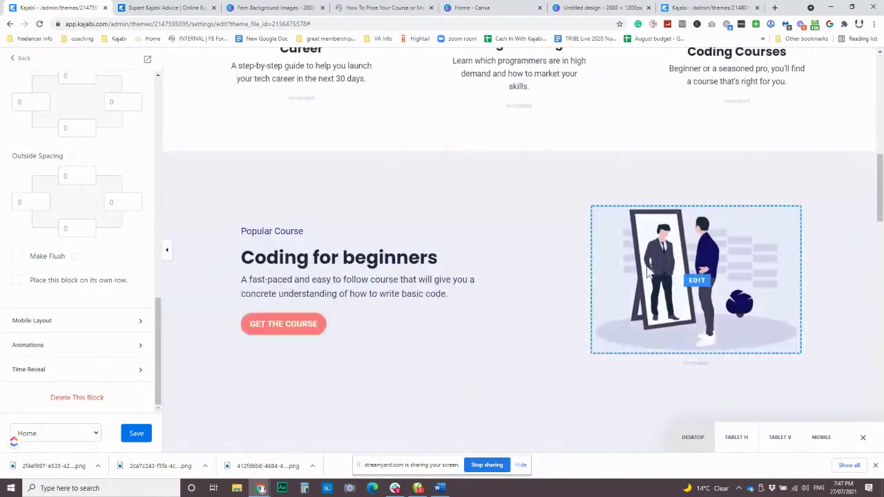
Step: Open the "Coding for beginners" Text & Image section and check its background color palette
{"action": "left_click", "coordinate": [379, 176]}
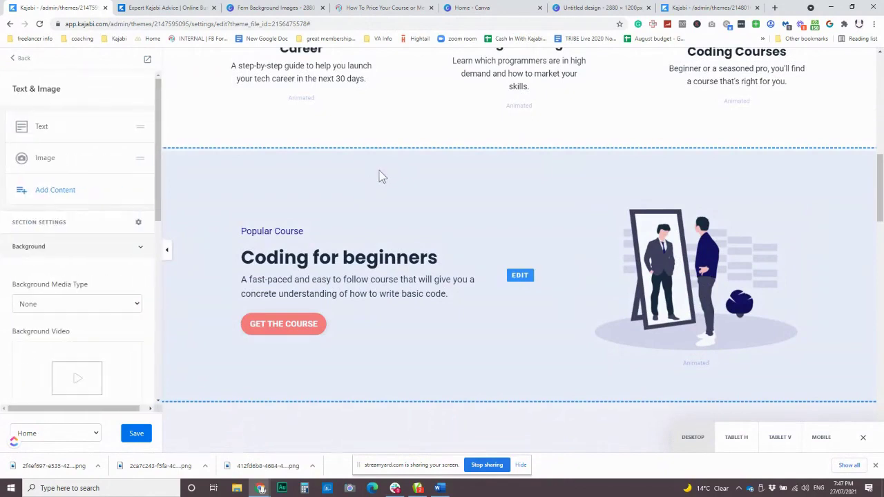
{"action": "scroll", "coordinate": [88, 267], "scroll_direction": "down", "scroll_amount": 8}
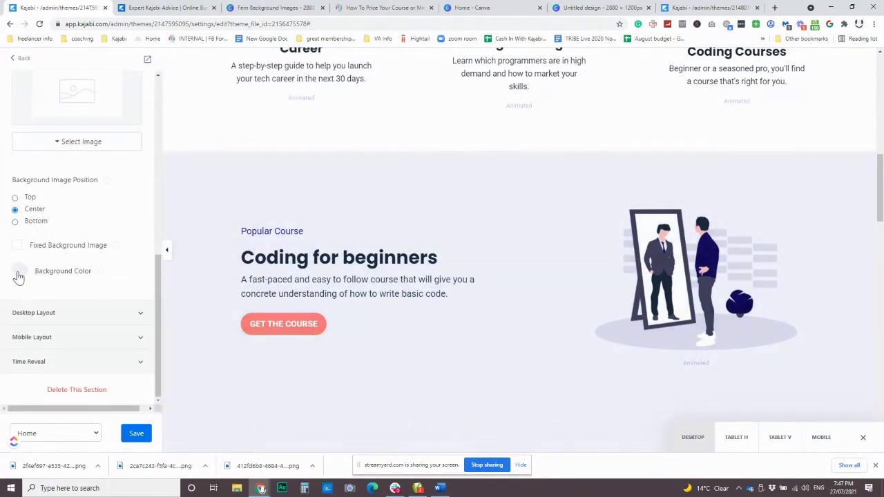
{"action": "left_click", "coordinate": [18, 271]}
{"action": "left_click", "coordinate": [30, 381]}
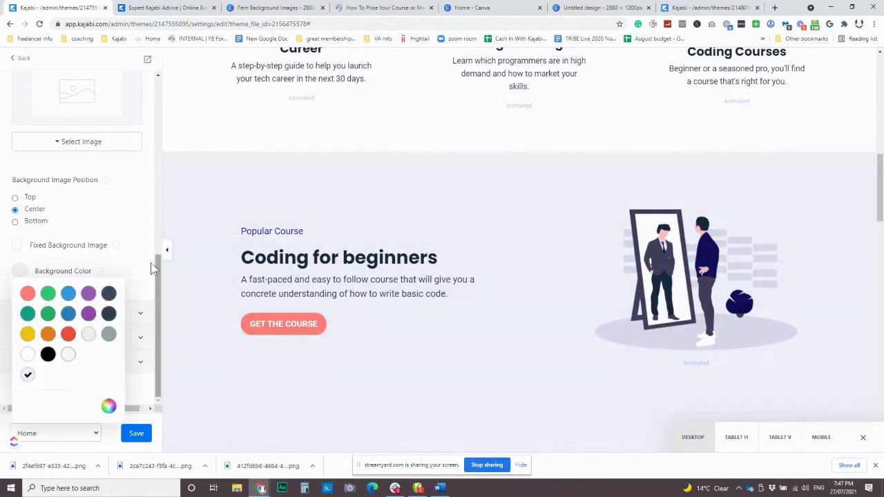
{"action": "scroll", "coordinate": [514, 363], "scroll_direction": "down", "scroll_amount": 3}
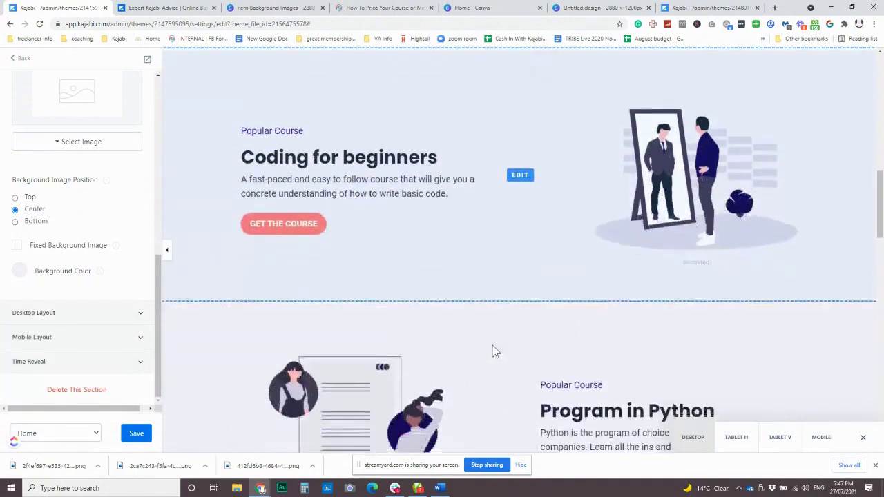
Step: Open the "Program in Python" Text & Image section and review its background settings
{"action": "left_click", "coordinate": [502, 273]}
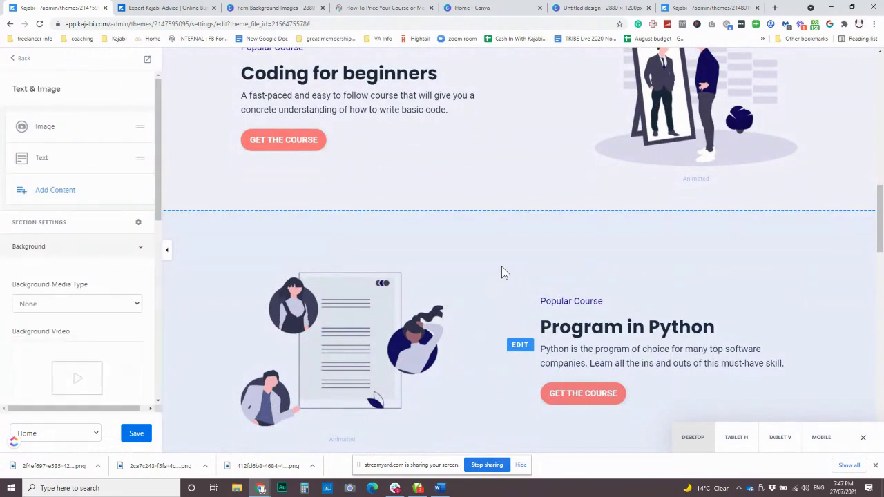
{"action": "scroll", "coordinate": [78, 290], "scroll_direction": "down", "scroll_amount": 3}
{"action": "scroll", "coordinate": [7, 366], "scroll_direction": "down", "scroll_amount": 3}
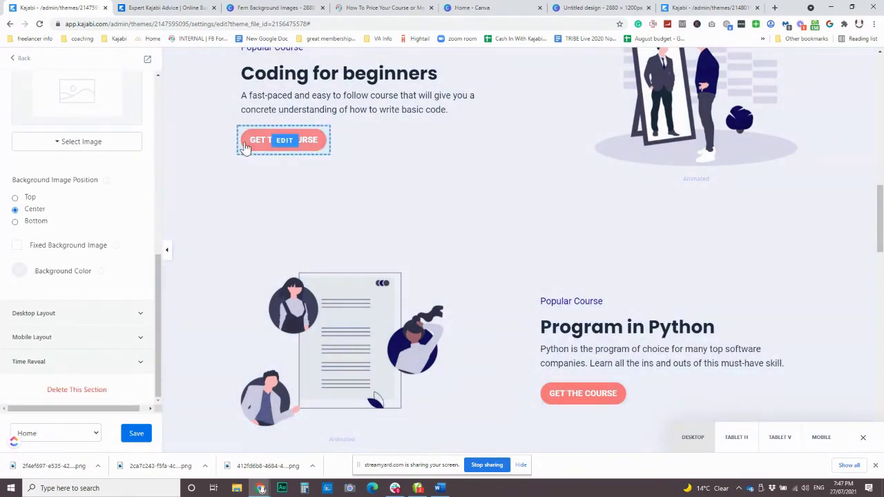
Step: Examine the text and image arrangement of the three popular course sections on the home page
{"action": "scroll", "coordinate": [226, 278], "scroll_direction": "down", "scroll_amount": 1}
{"action": "scroll", "coordinate": [227, 277], "scroll_direction": "down", "scroll_amount": 4}
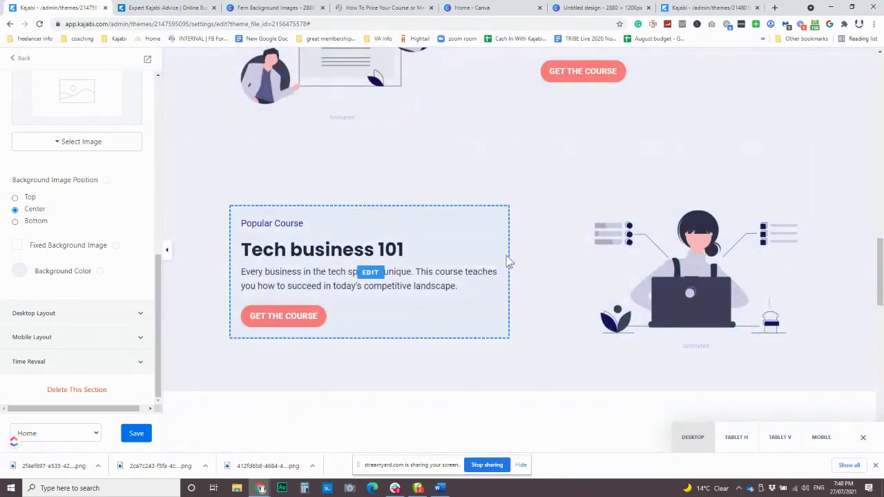
{"action": "scroll", "coordinate": [513, 263], "scroll_direction": "down", "scroll_amount": 1}
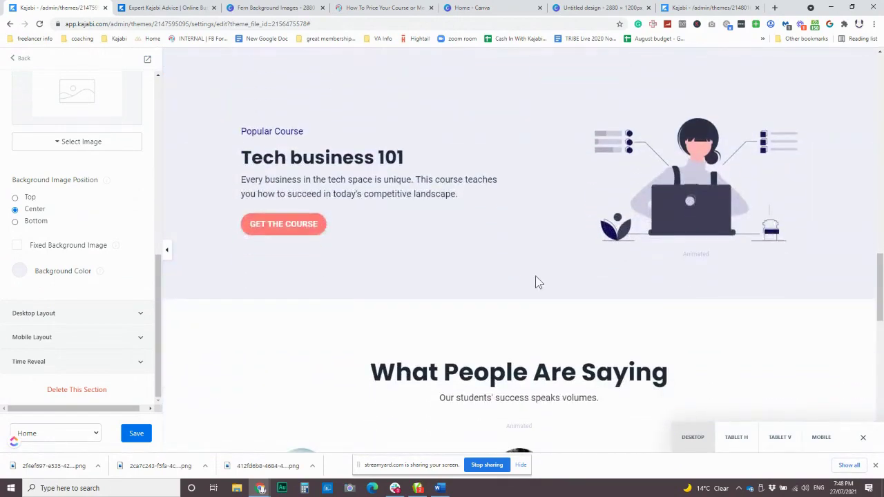
{"action": "scroll", "coordinate": [292, 233], "scroll_direction": "down", "scroll_amount": 1}
{"action": "scroll", "coordinate": [244, 278], "scroll_direction": "up", "scroll_amount": 1}
{"action": "scroll", "coordinate": [244, 278], "scroll_direction": "up", "scroll_amount": 8}
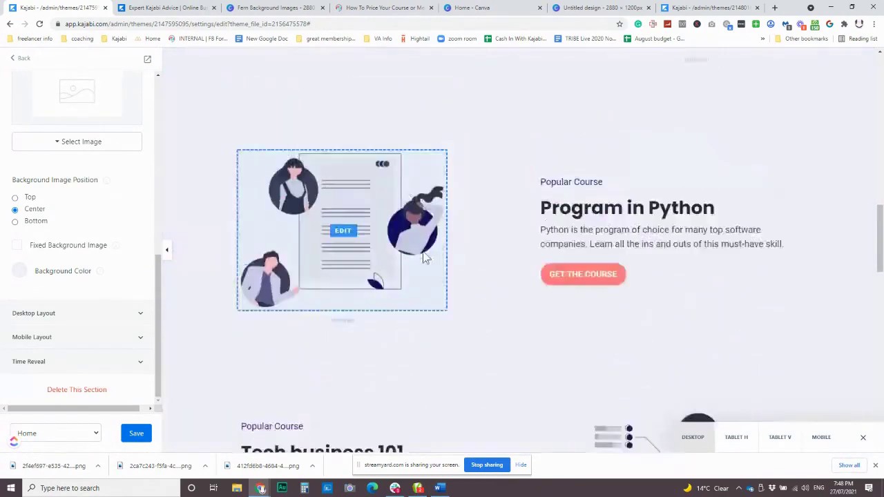
{"action": "scroll", "coordinate": [467, 267], "scroll_direction": "down", "scroll_amount": 1}
{"action": "scroll", "coordinate": [468, 265], "scroll_direction": "down", "scroll_amount": 1}
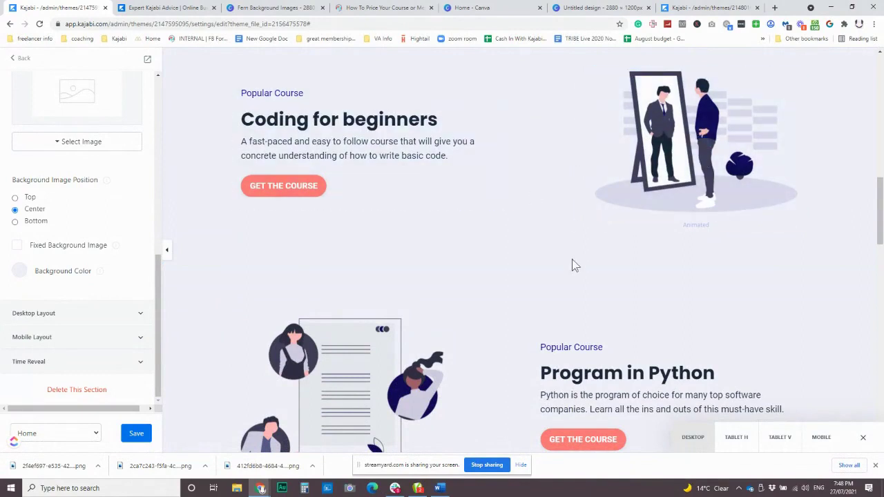
{"action": "scroll", "coordinate": [544, 256], "scroll_direction": "up", "scroll_amount": 1}
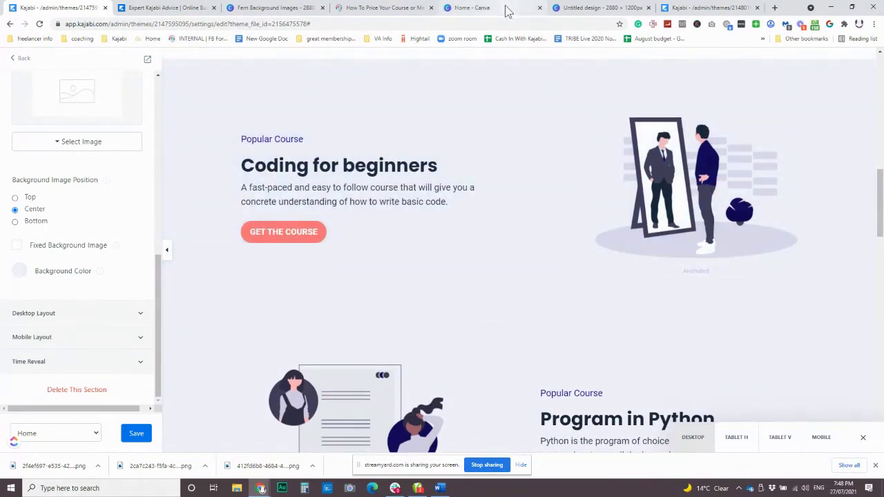
Step: Switch to the 2880 x 1200 px Canva design, check its download options, and return to the Kajabi page editor
{"action": "left_click", "coordinate": [594, 8]}
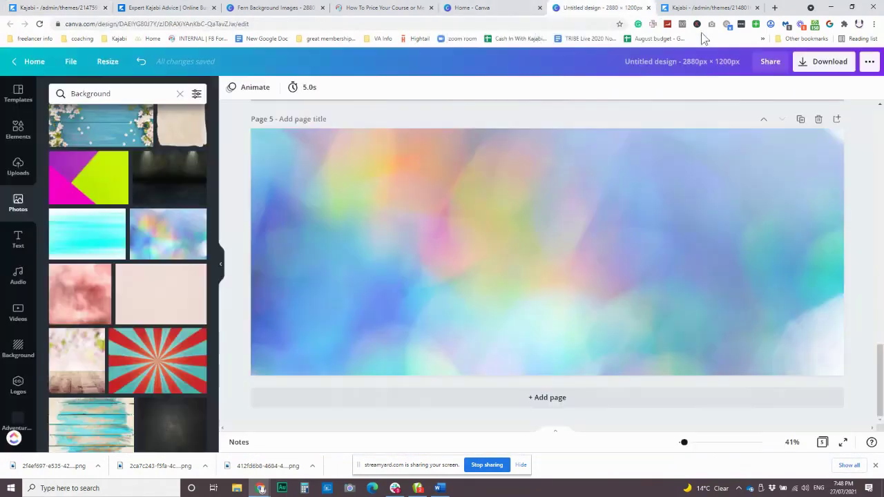
{"action": "left_click", "coordinate": [804, 62]}
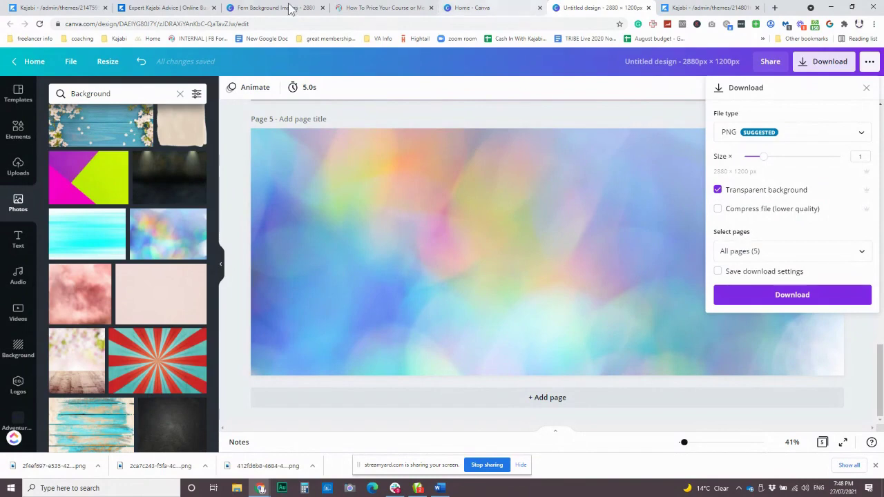
{"action": "left_click", "coordinate": [55, 7]}
Step: Open the "Coding for beginners" text block, review its Call To Action settings and set the button size to Medium
{"action": "scroll", "coordinate": [466, 234], "scroll_direction": "down", "scroll_amount": 2}
{"action": "scroll", "coordinate": [462, 259], "scroll_direction": "up", "scroll_amount": 1}
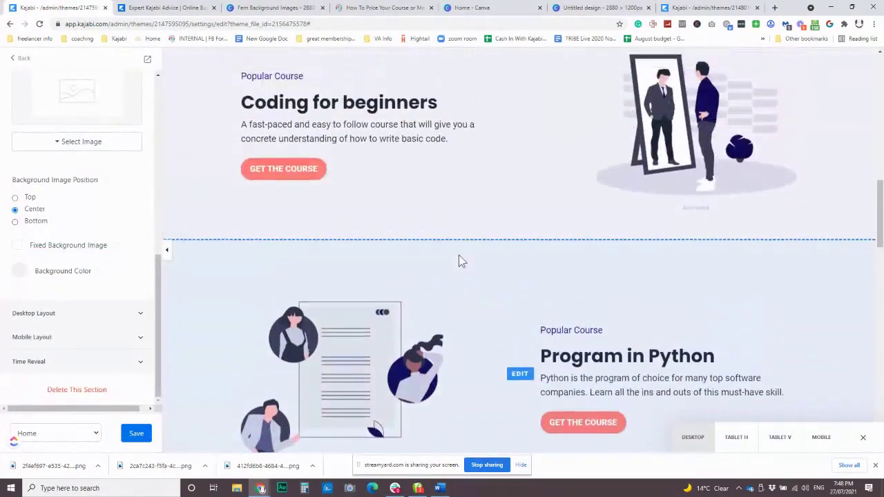
{"action": "scroll", "coordinate": [461, 261], "scroll_direction": "up", "scroll_amount": 1}
{"action": "left_click", "coordinate": [263, 188]}
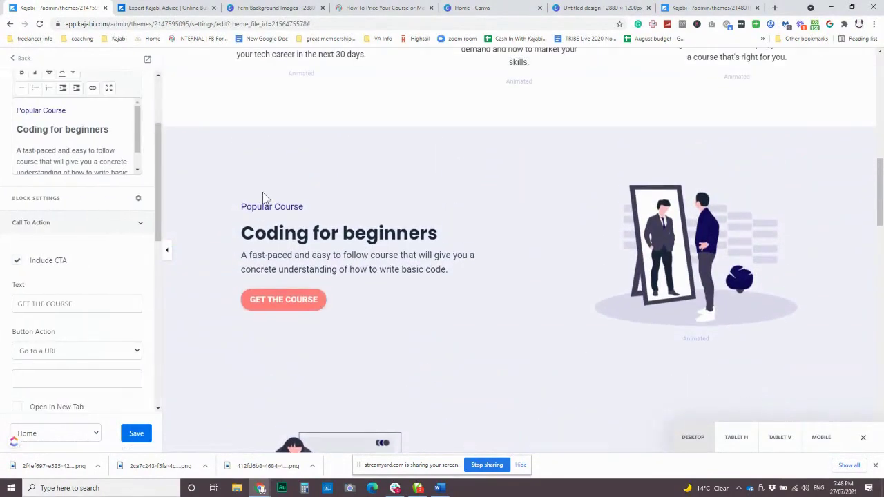
{"action": "scroll", "coordinate": [93, 266], "scroll_direction": "down", "scroll_amount": 5}
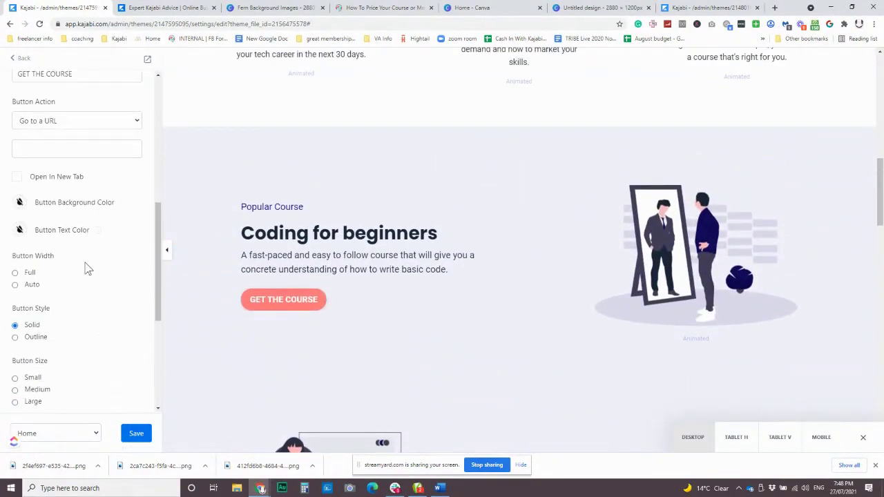
{"action": "scroll", "coordinate": [67, 342], "scroll_direction": "down", "scroll_amount": 4}
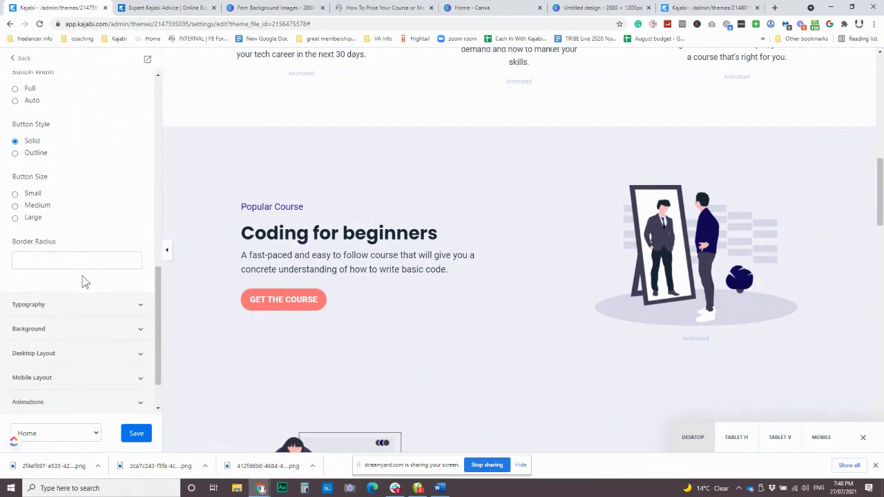
{"action": "scroll", "coordinate": [76, 298], "scroll_direction": "up", "scroll_amount": 2}
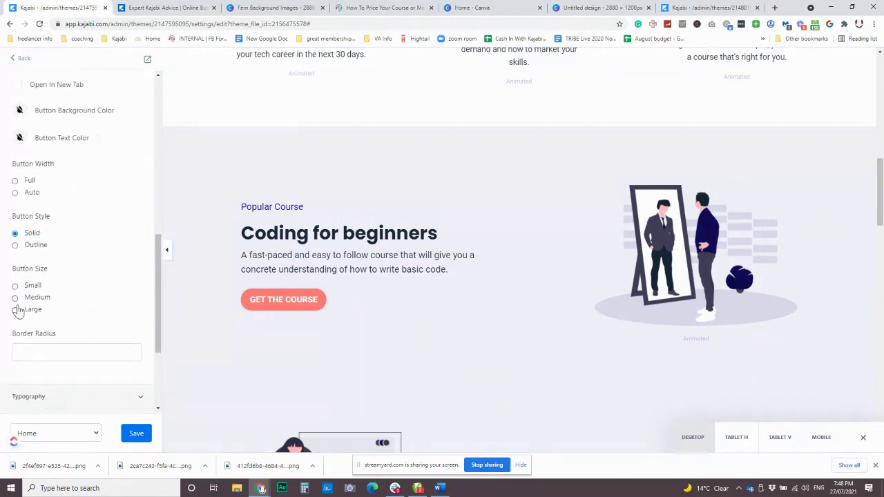
{"action": "left_click", "coordinate": [15, 297]}
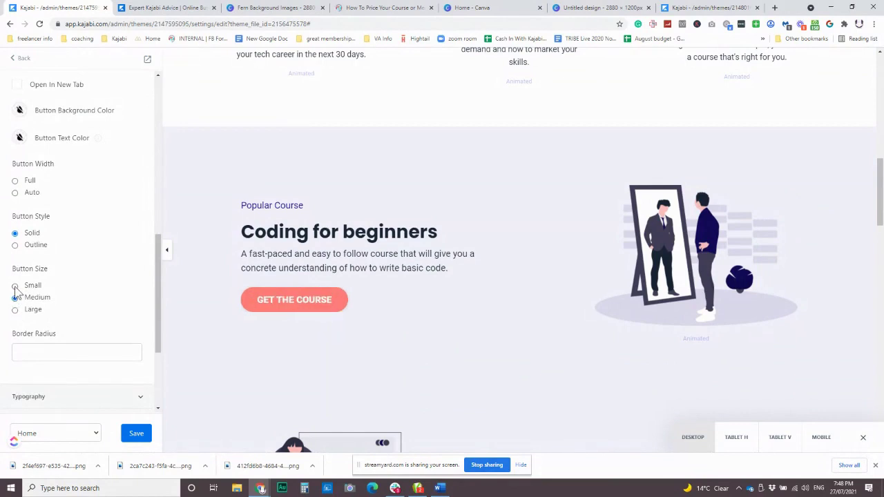
Step: Set the border radius of the "Coding for beginners" call-to-action button to 0
{"action": "scroll", "coordinate": [65, 296], "scroll_direction": "down", "scroll_amount": 3}
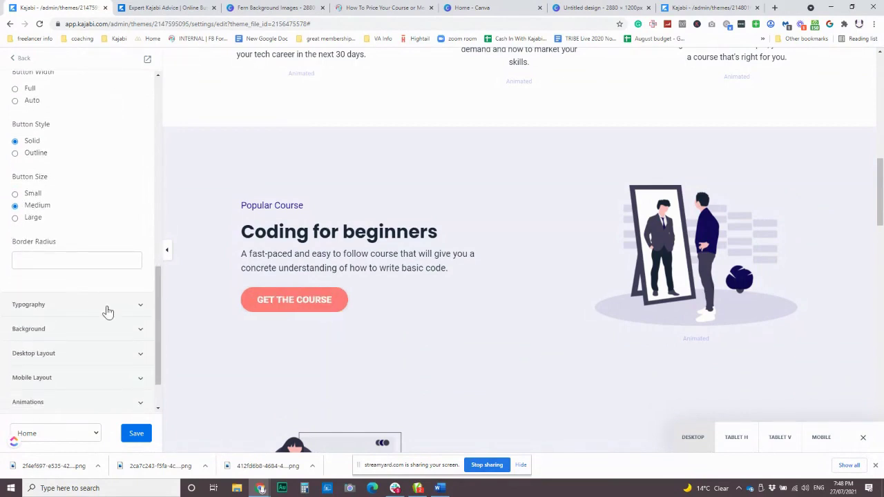
{"action": "left_click", "coordinate": [76, 259]}
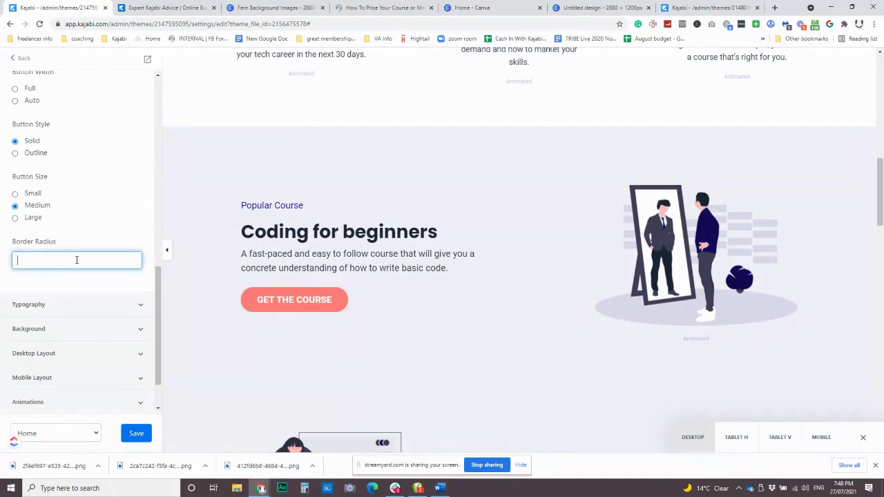
{"action": "key", "text": "BackSpace"}
{"action": "type", "text": "0"}
{"action": "left_click", "coordinate": [95, 238]}
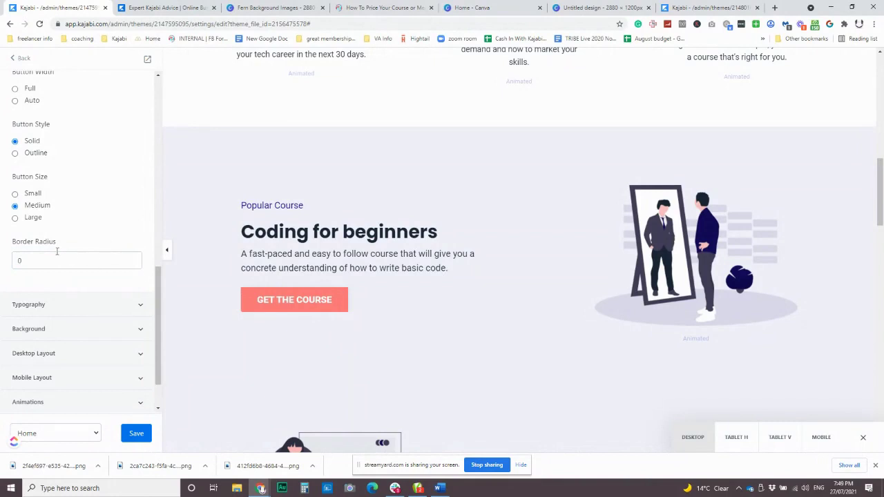
Step: Set the border radius of the "Coding for beginners" call-to-action button to 50
{"action": "left_click_drag", "start_coordinate": [57, 260], "coordinate": [11, 264]}
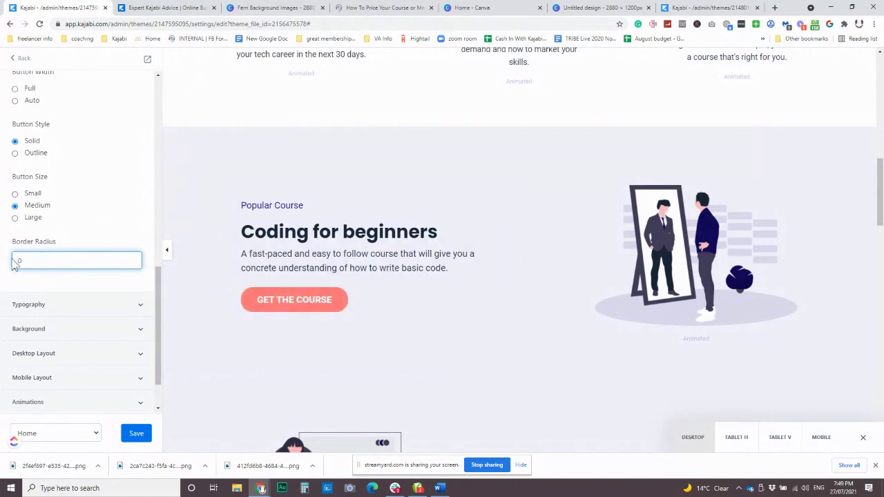
{"action": "type", "text": "0"}
{"action": "scroll", "coordinate": [442, 356], "scroll_direction": "down", "scroll_amount": 3}
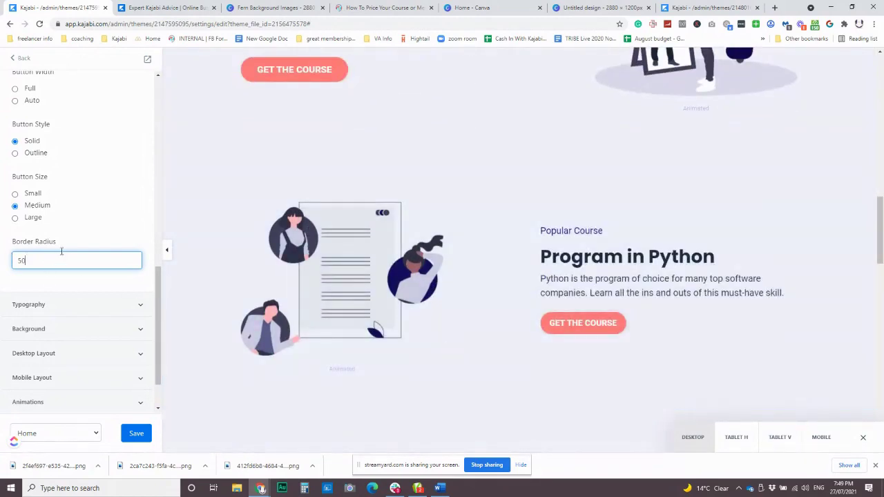
Step: Open the "What People Are Saying" section, compare it with the sections above, and open its first testimonial's Feature block
{"action": "scroll", "coordinate": [625, 227], "scroll_direction": "down", "scroll_amount": 10}
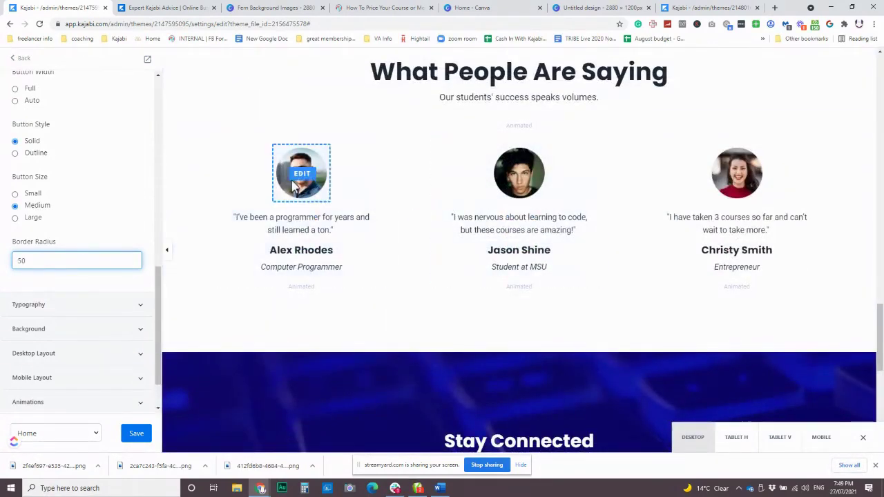
{"action": "left_click", "coordinate": [250, 112]}
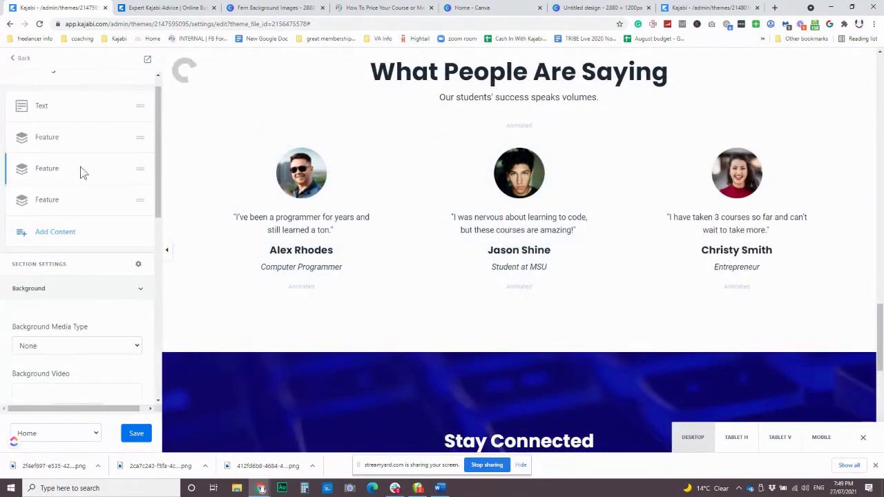
{"action": "scroll", "coordinate": [59, 175], "scroll_direction": "up", "scroll_amount": 1}
{"action": "scroll", "coordinate": [468, 203], "scroll_direction": "up", "scroll_amount": 15}
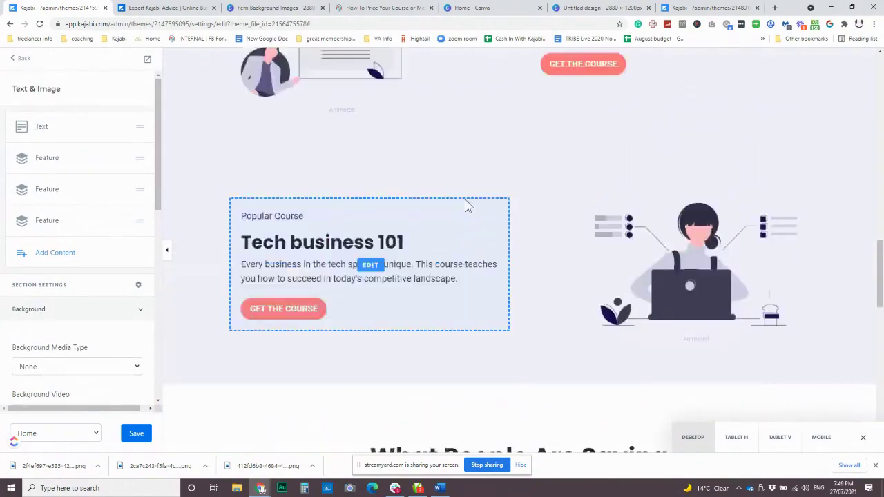
{"action": "scroll", "coordinate": [336, 158], "scroll_direction": "down", "scroll_amount": 3}
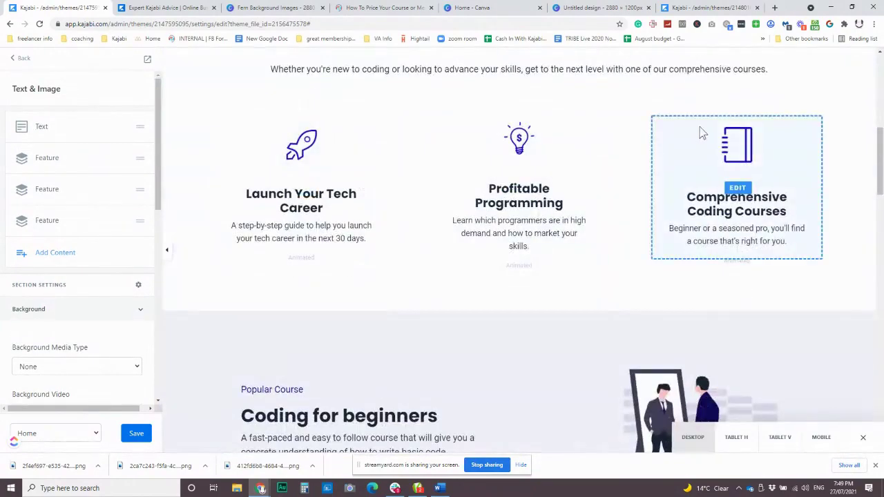
{"action": "scroll", "coordinate": [552, 262], "scroll_direction": "down", "scroll_amount": 4}
{"action": "scroll", "coordinate": [552, 263], "scroll_direction": "down", "scroll_amount": 10}
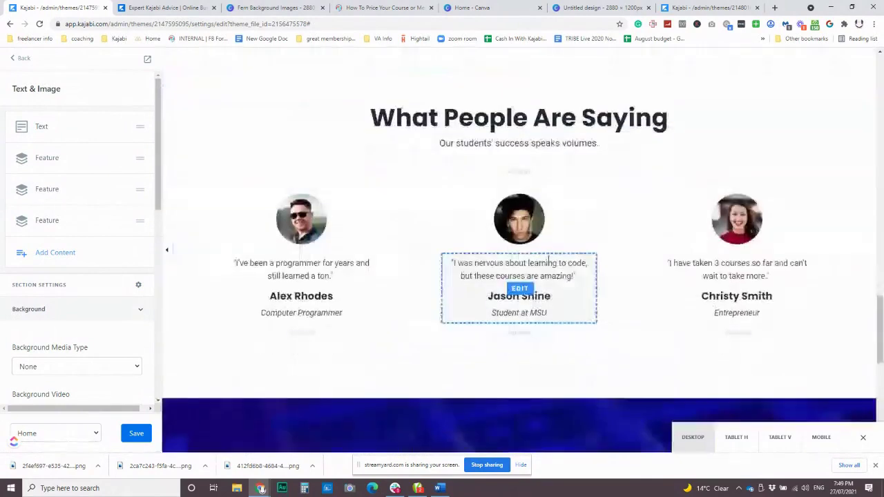
{"action": "left_click", "coordinate": [301, 221]}
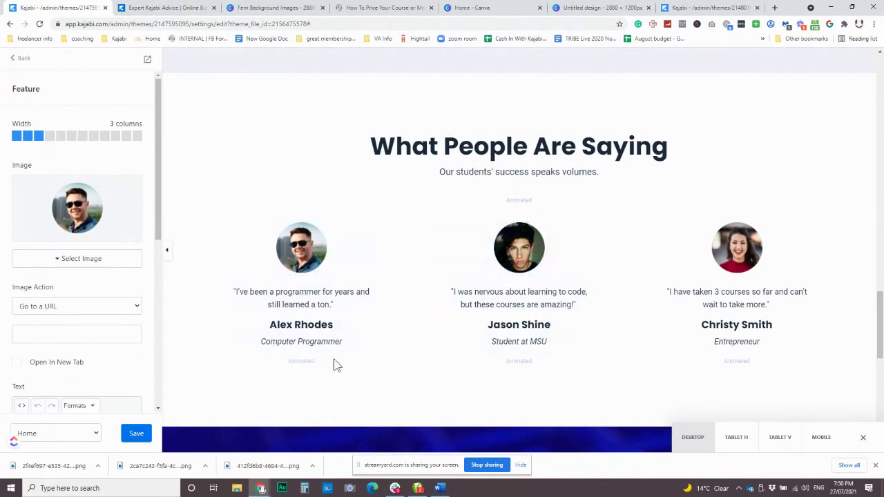
Step: Switch to the live site preview and examine how the page's blocks animate down to the "What People Are Saying" testimonials
{"action": "left_click", "coordinate": [168, 8]}
{"action": "scroll", "coordinate": [329, 241], "scroll_direction": "down", "scroll_amount": 3}
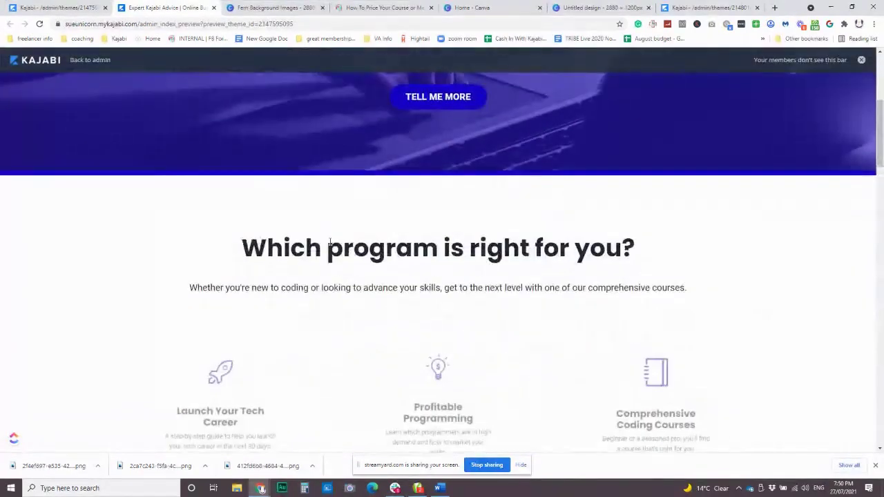
{"action": "scroll", "coordinate": [329, 241], "scroll_direction": "down", "scroll_amount": 2}
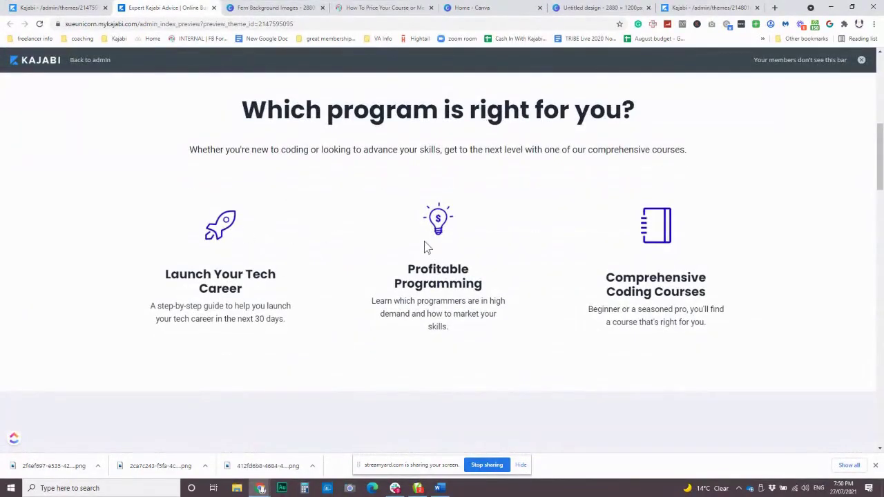
{"action": "scroll", "coordinate": [425, 247], "scroll_direction": "down", "scroll_amount": 4}
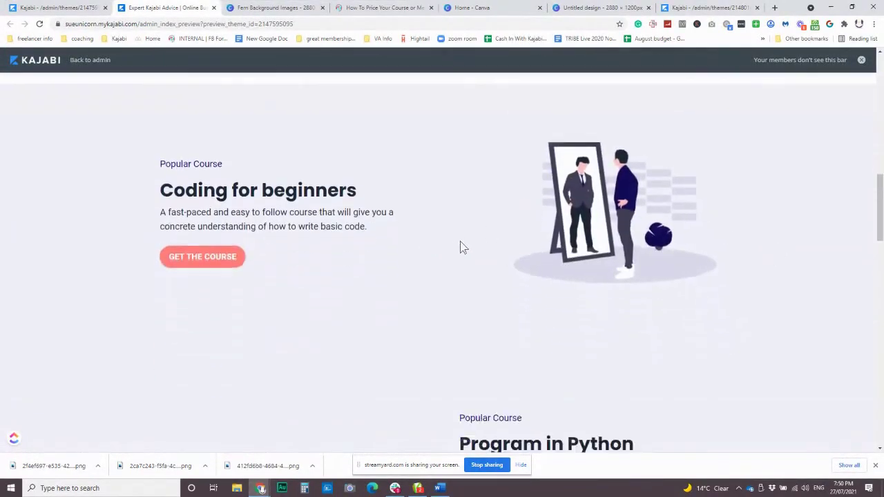
{"action": "scroll", "coordinate": [462, 248], "scroll_direction": "down", "scroll_amount": 6}
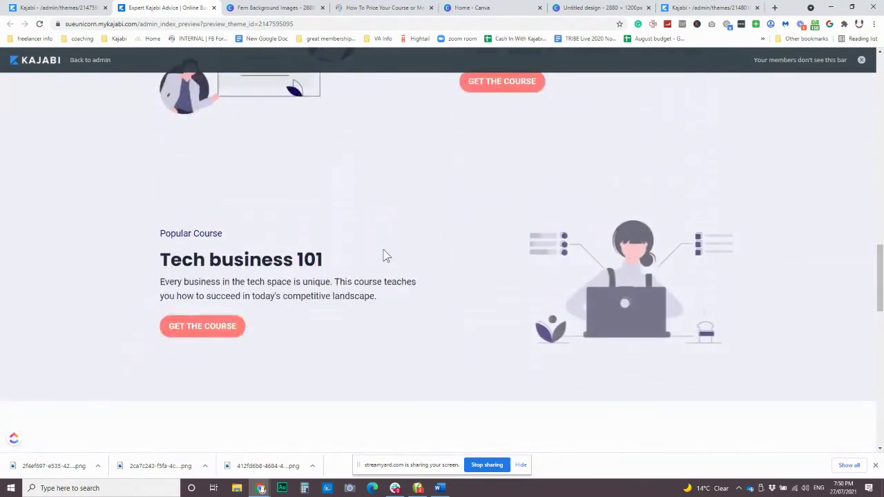
{"action": "scroll", "coordinate": [385, 256], "scroll_direction": "down", "scroll_amount": 3}
{"action": "scroll", "coordinate": [385, 255], "scroll_direction": "down", "scroll_amount": 2}
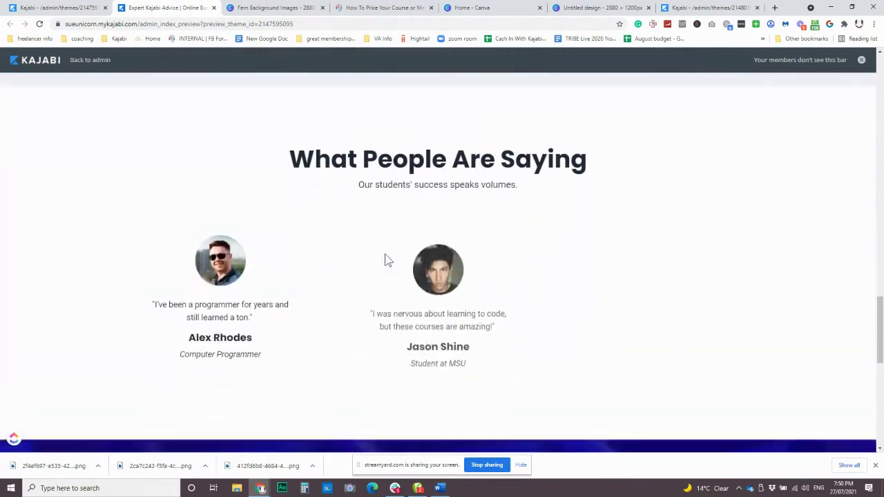
{"action": "scroll", "coordinate": [385, 254], "scroll_direction": "down", "scroll_amount": 1}
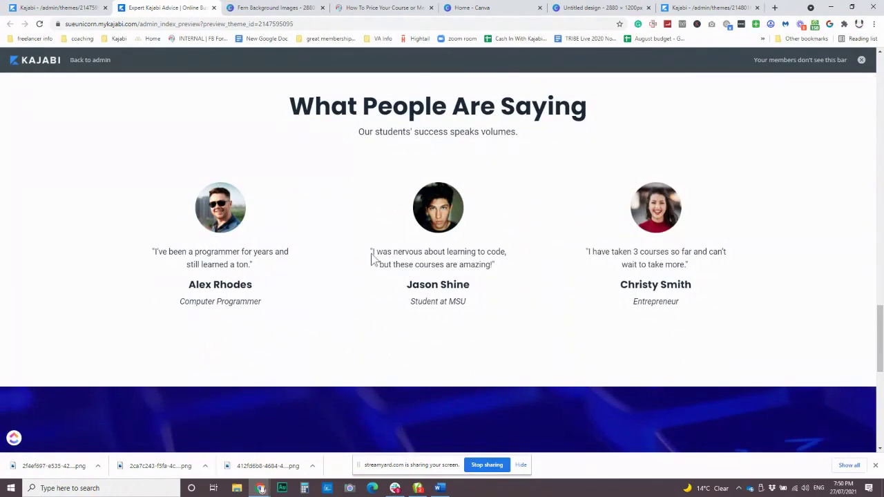
Step: Return to the page editor and review the first testimonial's Animations settings, including type, direction, delay and duration
{"action": "left_click", "coordinate": [59, 8]}
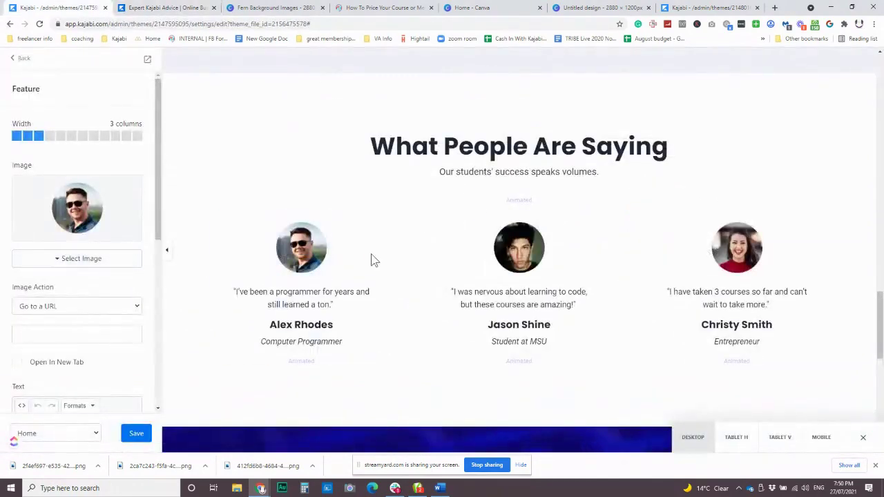
{"action": "scroll", "coordinate": [258, 204], "scroll_direction": "down", "scroll_amount": 2}
{"action": "left_click_drag", "start_coordinate": [295, 183], "coordinate": [296, 170]}
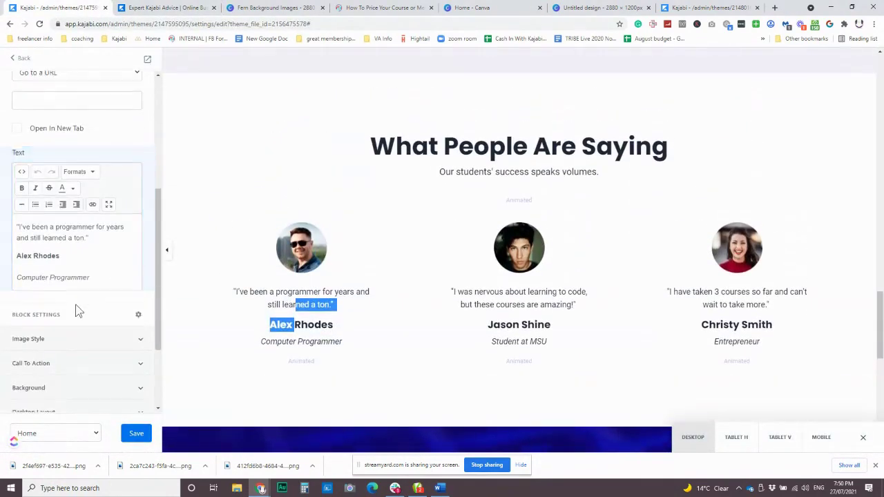
{"action": "scroll", "coordinate": [86, 308], "scroll_direction": "down", "scroll_amount": 2}
{"action": "left_click", "coordinate": [76, 346]}
{"action": "scroll", "coordinate": [97, 339], "scroll_direction": "down", "scroll_amount": 2}
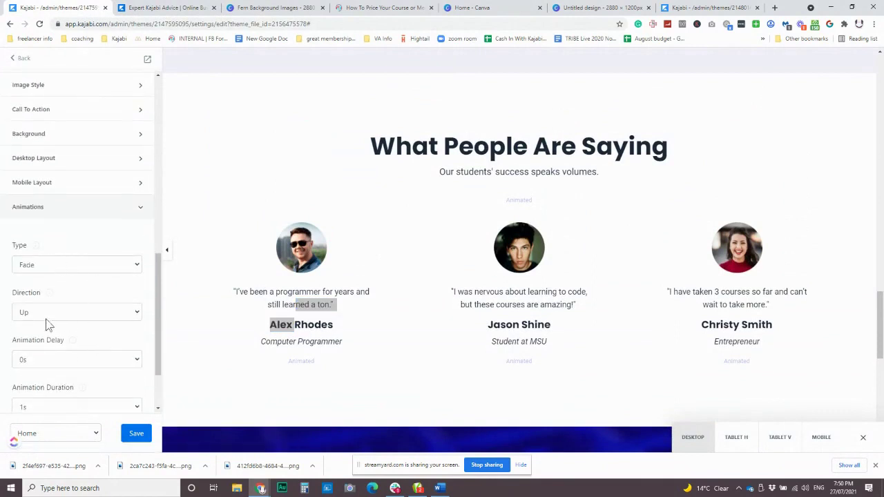
{"action": "scroll", "coordinate": [55, 311], "scroll_direction": "down", "scroll_amount": 1}
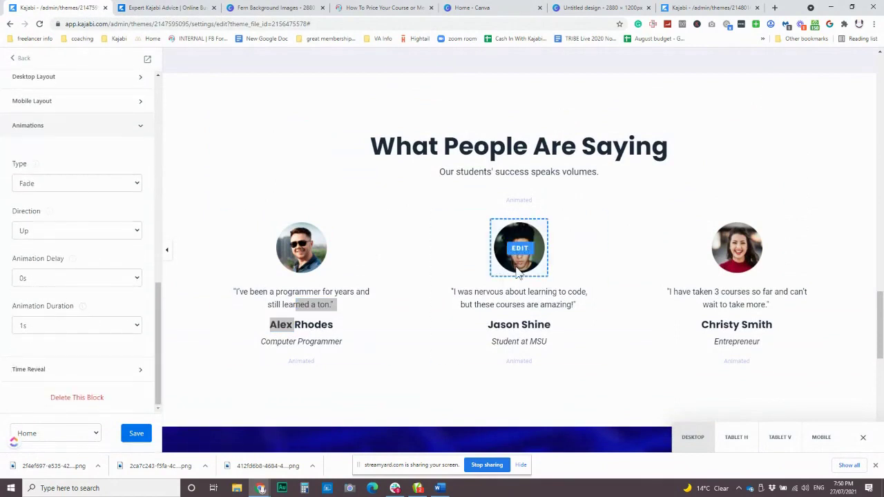
Step: Open the second testimonial's Feature block and review its Animations settings, especially the animation delay
{"action": "left_click", "coordinate": [459, 278]}
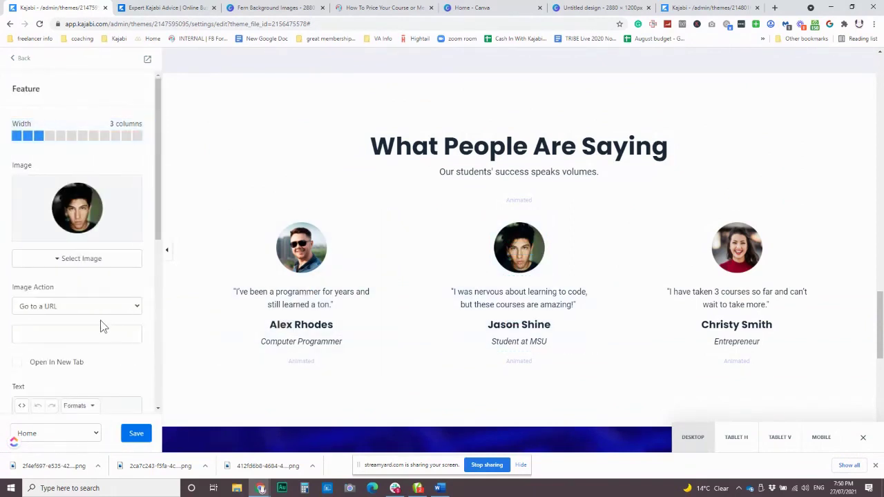
{"action": "scroll", "coordinate": [83, 324], "scroll_direction": "down", "scroll_amount": 5}
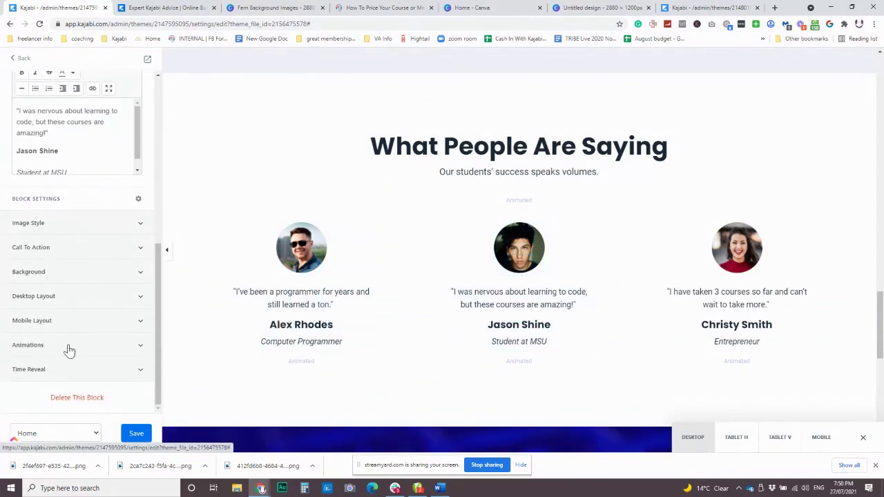
{"action": "left_click", "coordinate": [67, 345]}
{"action": "scroll", "coordinate": [98, 276], "scroll_direction": "down", "scroll_amount": 3}
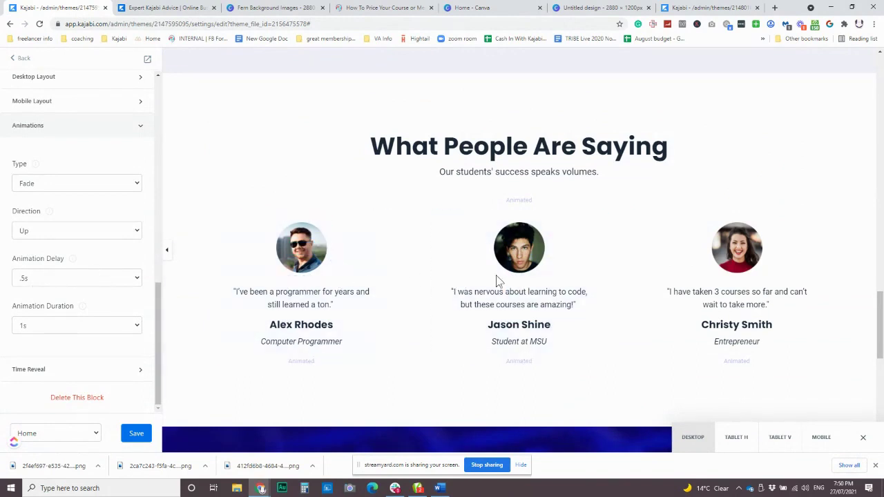
Step: Open the third testimonial's Feature block and check its animation delay and duration
{"action": "left_click", "coordinate": [687, 279]}
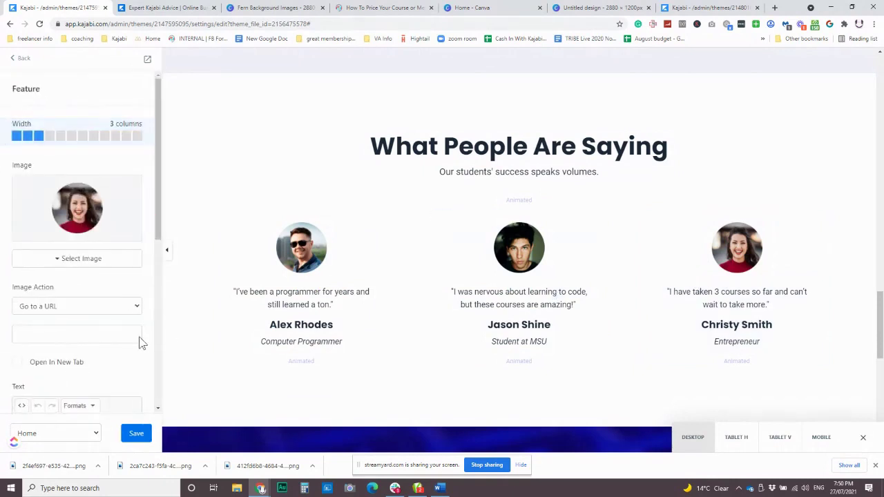
{"action": "scroll", "coordinate": [74, 311], "scroll_direction": "down", "scroll_amount": 4}
{"action": "left_click", "coordinate": [49, 346]}
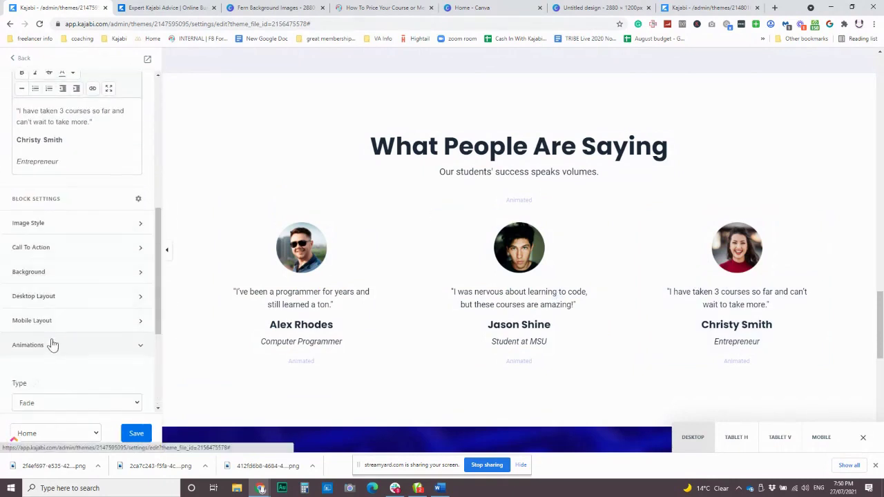
{"action": "scroll", "coordinate": [78, 310], "scroll_direction": "down", "scroll_amount": 3}
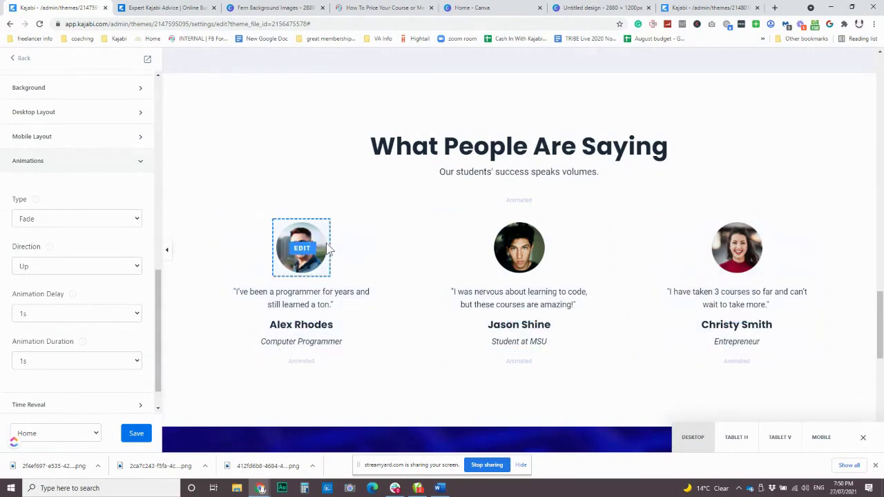
Step: Open the "Stay Connected" section and review its background image, image position and background color settings
{"action": "scroll", "coordinate": [325, 250], "scroll_direction": "down", "scroll_amount": 5}
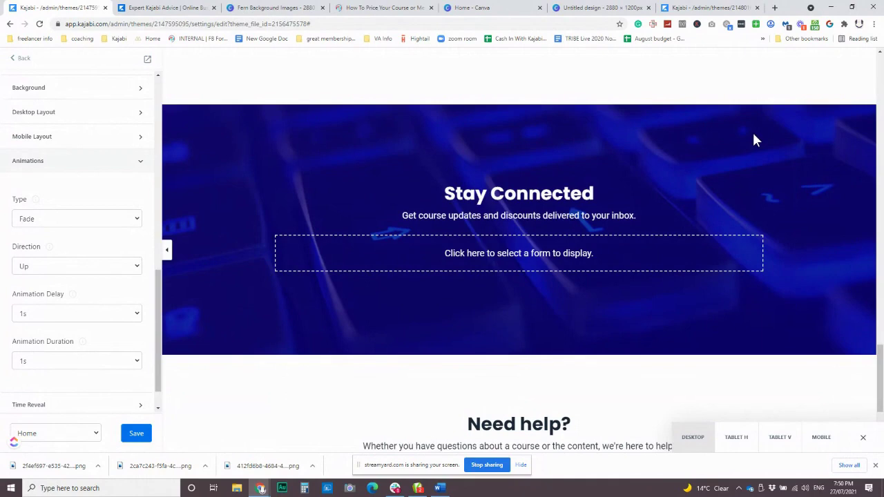
{"action": "left_click", "coordinate": [754, 140]}
{"action": "scroll", "coordinate": [67, 307], "scroll_direction": "down", "scroll_amount": 1}
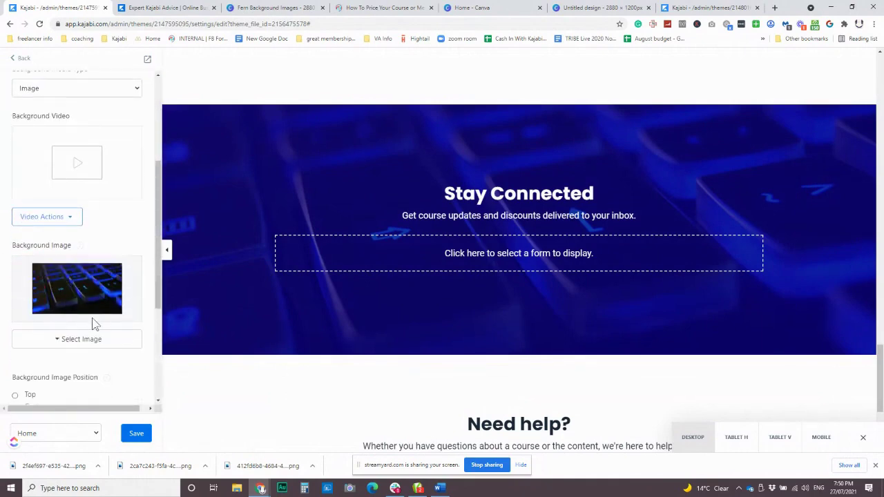
{"action": "scroll", "coordinate": [14, 359], "scroll_direction": "down", "scroll_amount": 3}
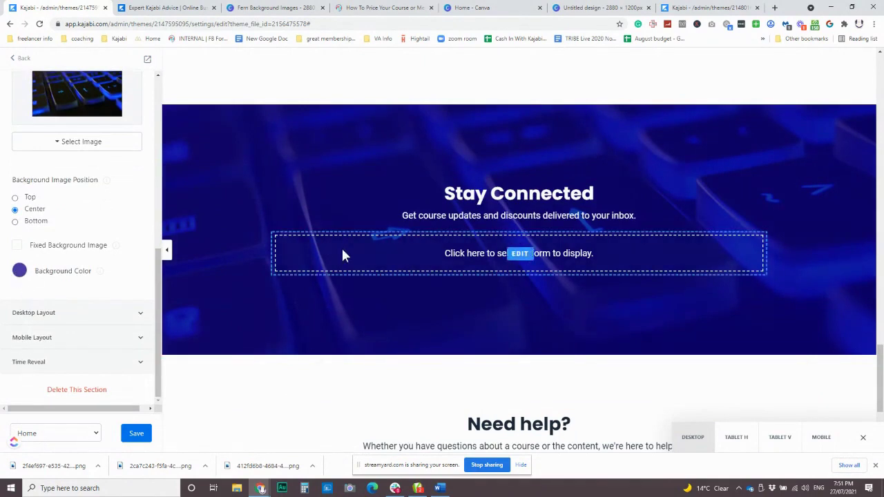
Step: Open the Form block in the "Stay Connected" section and check its form selection, thank-you page and text settings
{"action": "left_click", "coordinate": [428, 256]}
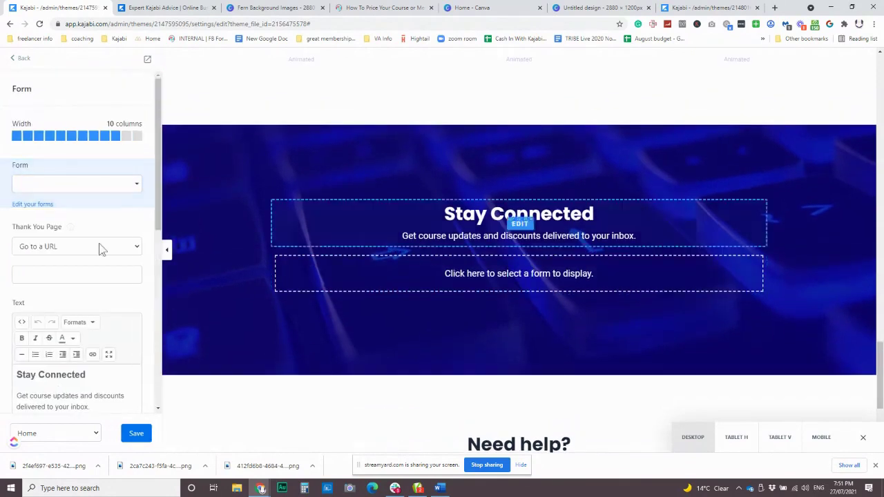
{"action": "left_click", "coordinate": [53, 188]}
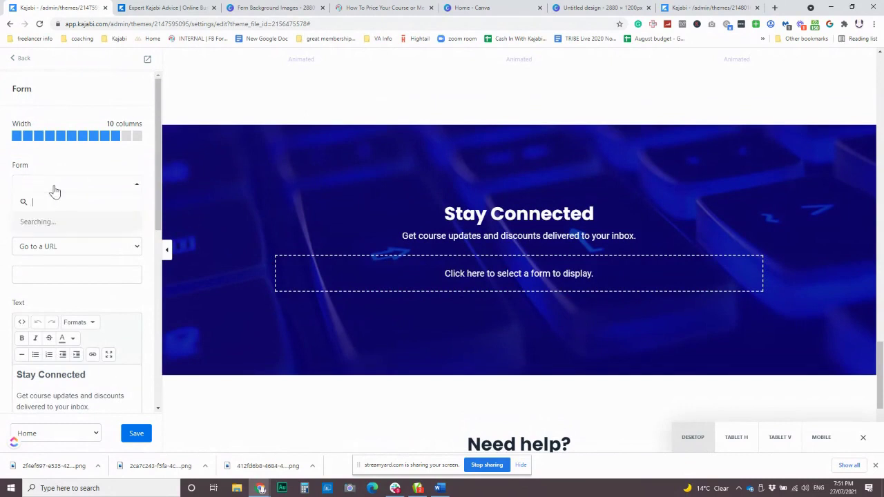
{"action": "left_click", "coordinate": [67, 165]}
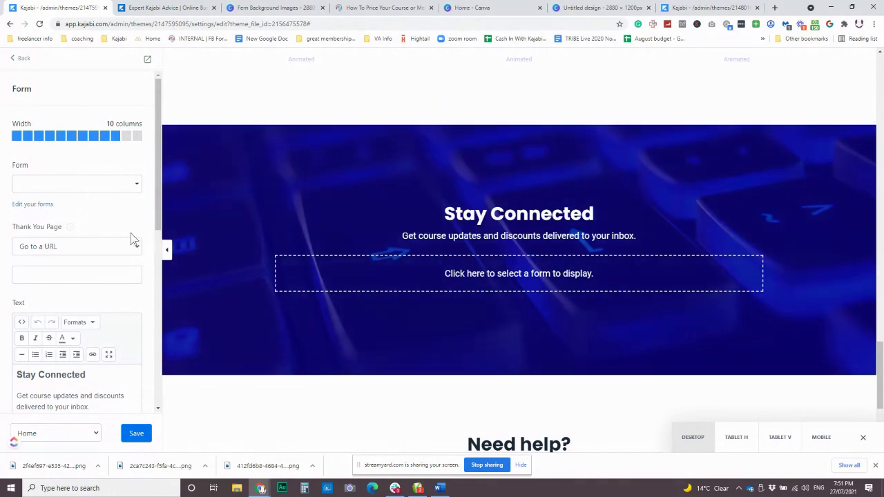
{"action": "scroll", "coordinate": [108, 217], "scroll_direction": "down", "scroll_amount": 3}
Step: Open the footer's Social Icons block and review its link fields, especially the account handle in the Facebook URL
{"action": "scroll", "coordinate": [242, 371], "scroll_direction": "down", "scroll_amount": 3}
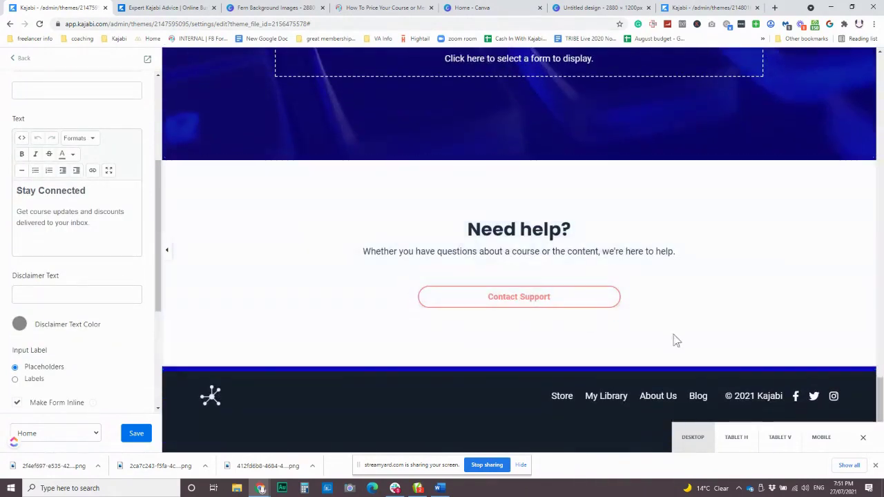
{"action": "left_click", "coordinate": [330, 420]}
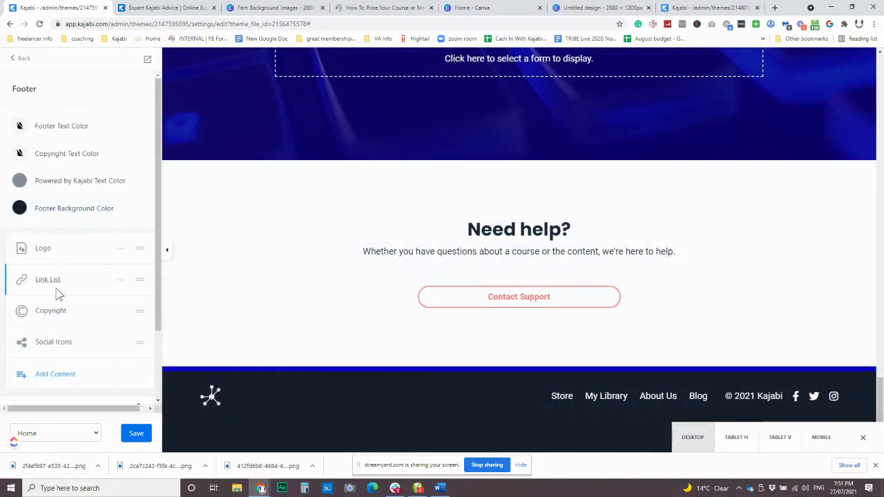
{"action": "left_click", "coordinate": [51, 344]}
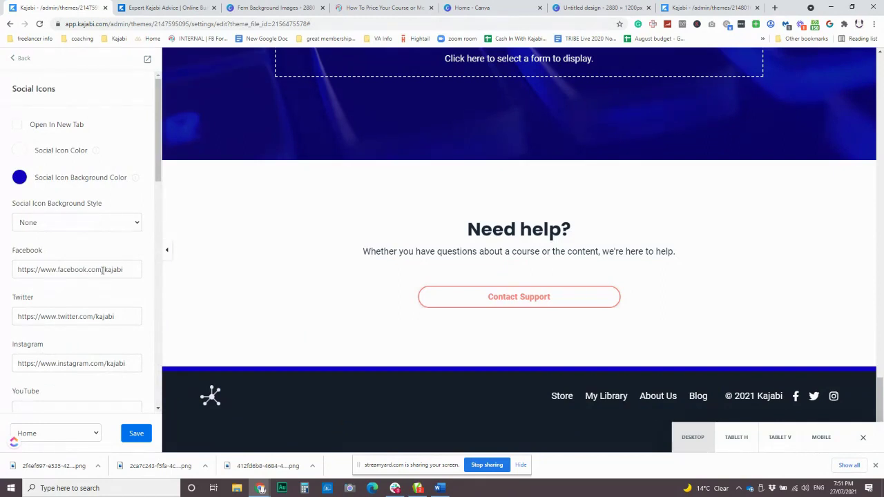
{"action": "left_click_drag", "start_coordinate": [106, 269], "coordinate": [130, 269]}
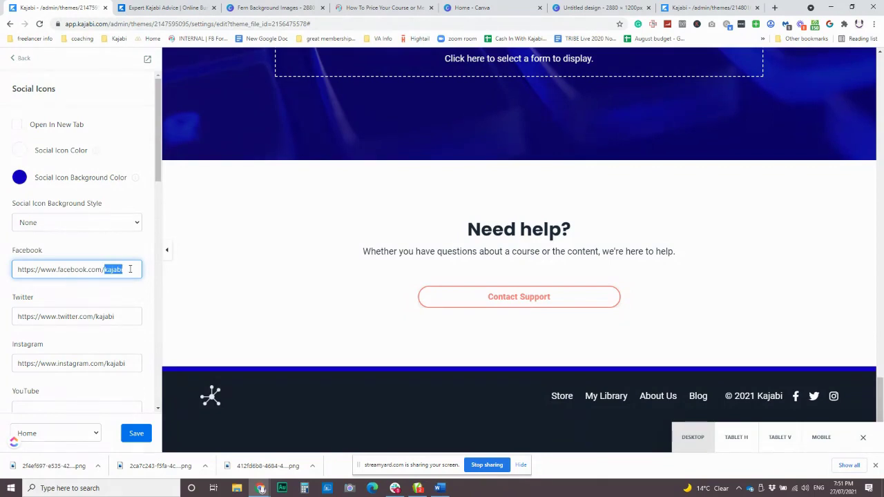
{"action": "left_click", "coordinate": [114, 272]}
{"action": "left_click_drag", "start_coordinate": [105, 270], "coordinate": [146, 274]}
{"action": "scroll", "coordinate": [90, 356], "scroll_direction": "down", "scroll_amount": 2}
{"action": "left_click", "coordinate": [77, 293]}
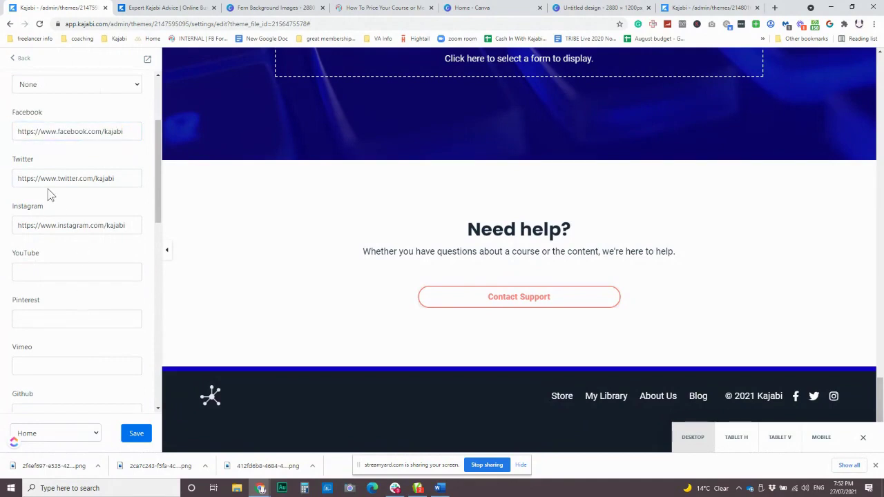
Step: Clear the Twitter link in the footer's Social Icons block
{"action": "scroll", "coordinate": [104, 228], "scroll_direction": "up", "scroll_amount": 1}
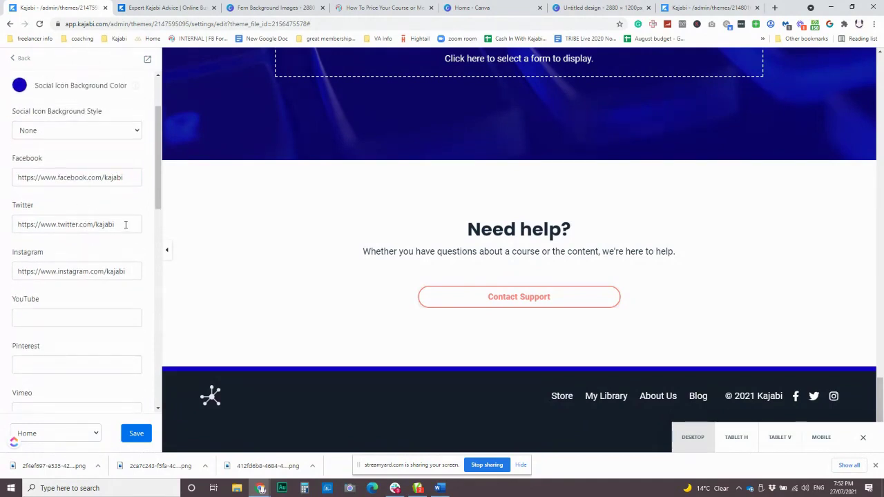
{"action": "left_click_drag", "start_coordinate": [134, 223], "coordinate": [4, 227]}
{"action": "key", "text": "BackSpace"}
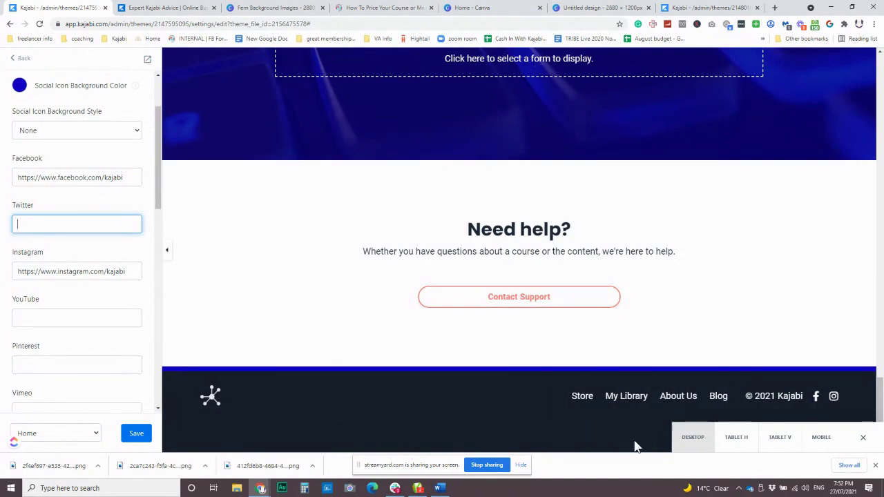
Step: Enter the test text "lsdkhflksdfhn" as the YouTube link in the Social Icons block and clear it again
{"action": "scroll", "coordinate": [69, 311], "scroll_direction": "down", "scroll_amount": 2}
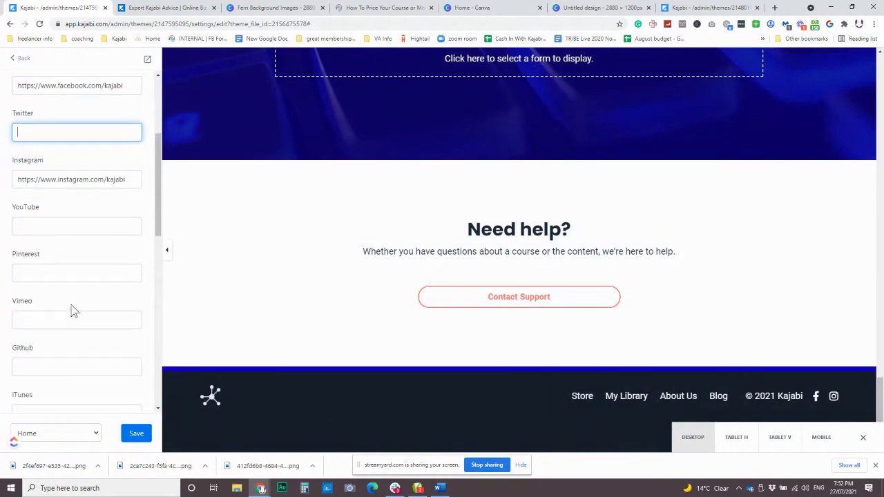
{"action": "left_click", "coordinate": [47, 229]}
{"action": "type", "text": "lsdkhflksdfhn"}
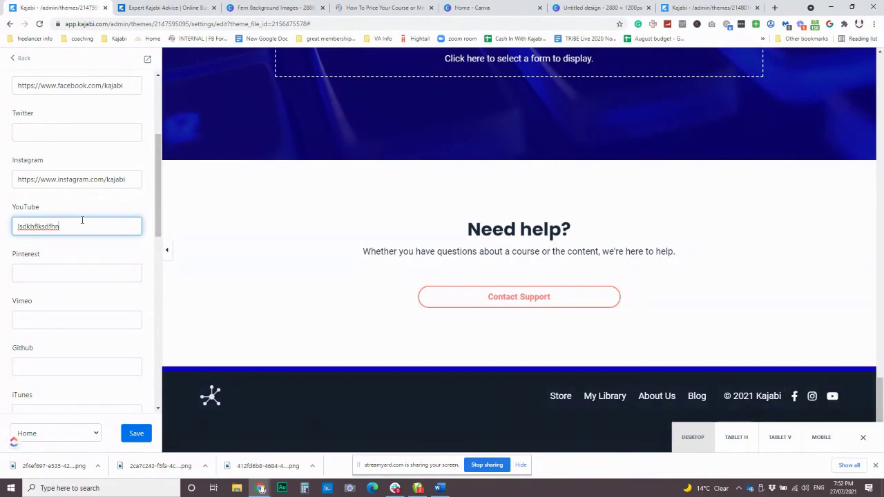
{"action": "left_click_drag", "start_coordinate": [81, 219], "coordinate": [2, 224]}
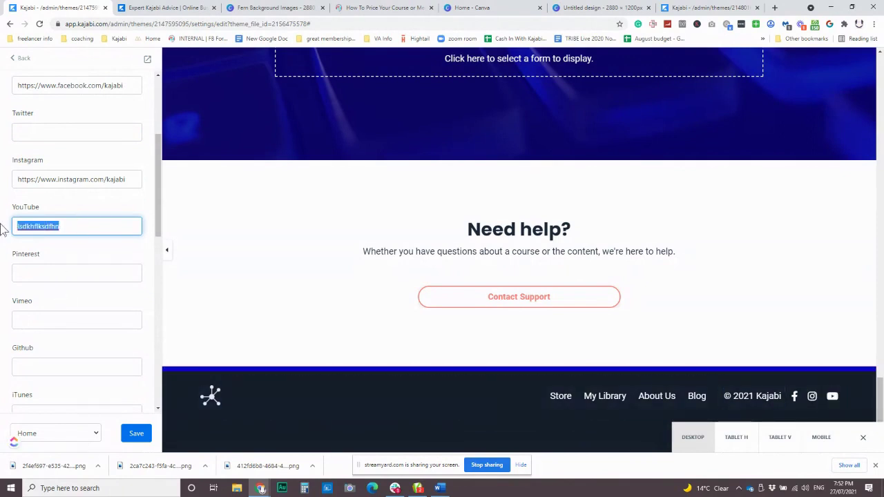
{"action": "key", "text": "BackSpace"}
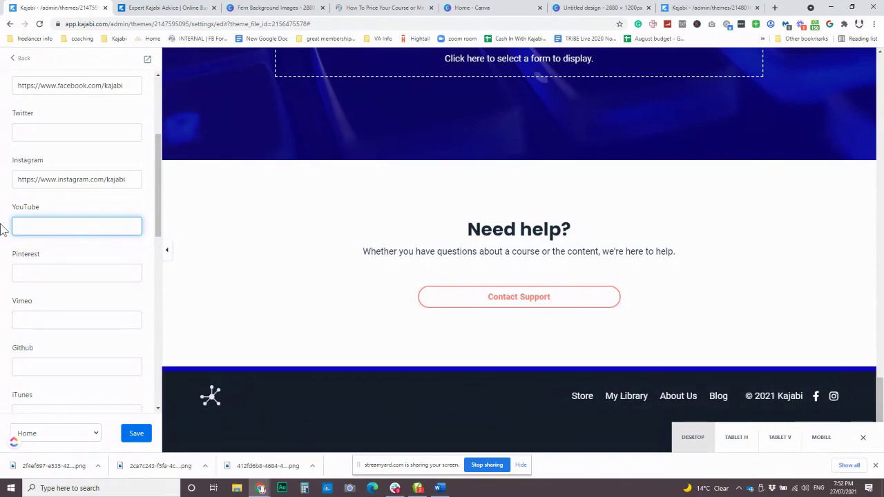
Step: Check the footer's Logo block, and set the Copyright block's text to "Your Business" and save the page
{"action": "left_click", "coordinate": [211, 400]}
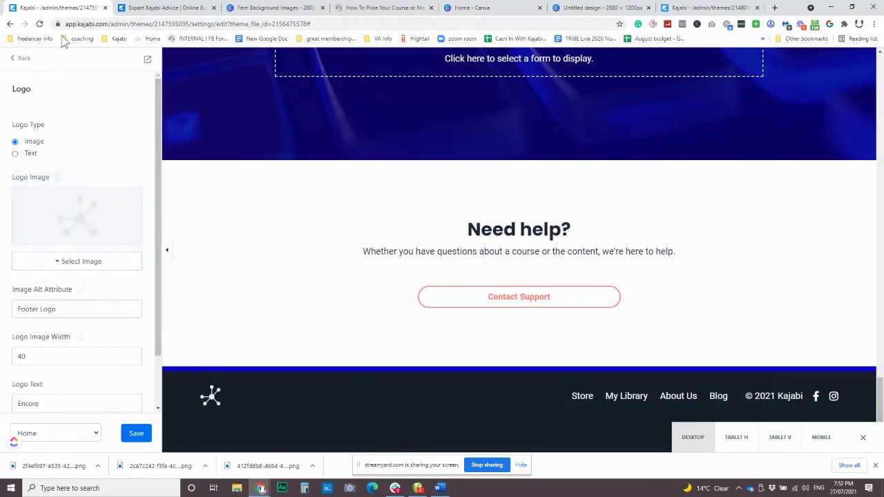
{"action": "left_click", "coordinate": [22, 59]}
{"action": "scroll", "coordinate": [56, 186], "scroll_direction": "down", "scroll_amount": 2}
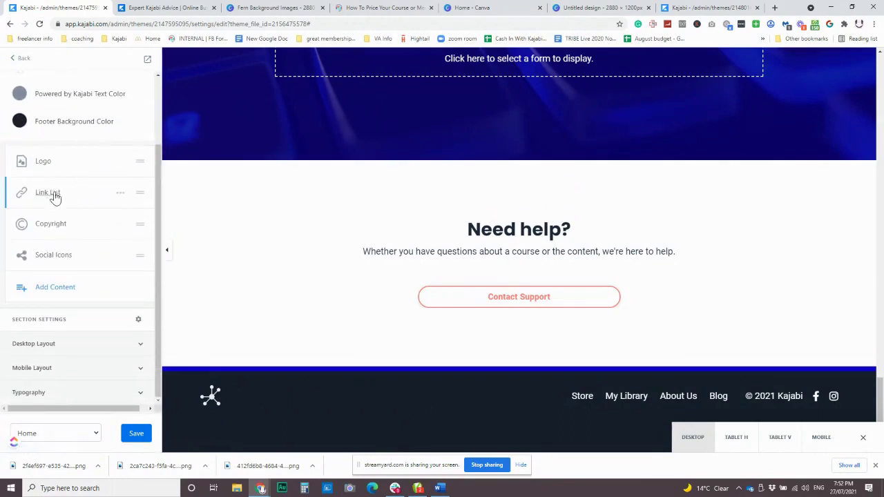
{"action": "left_click", "coordinate": [49, 228]}
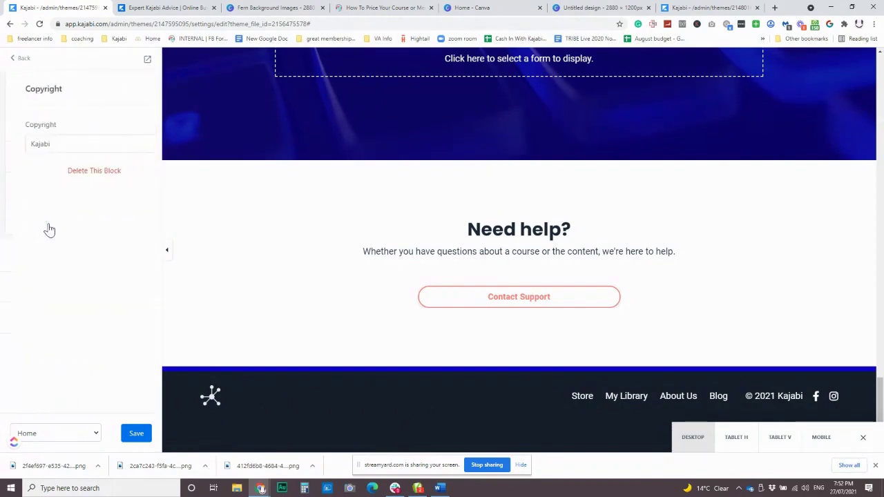
{"action": "left_click_drag", "start_coordinate": [61, 144], "coordinate": [11, 143]}
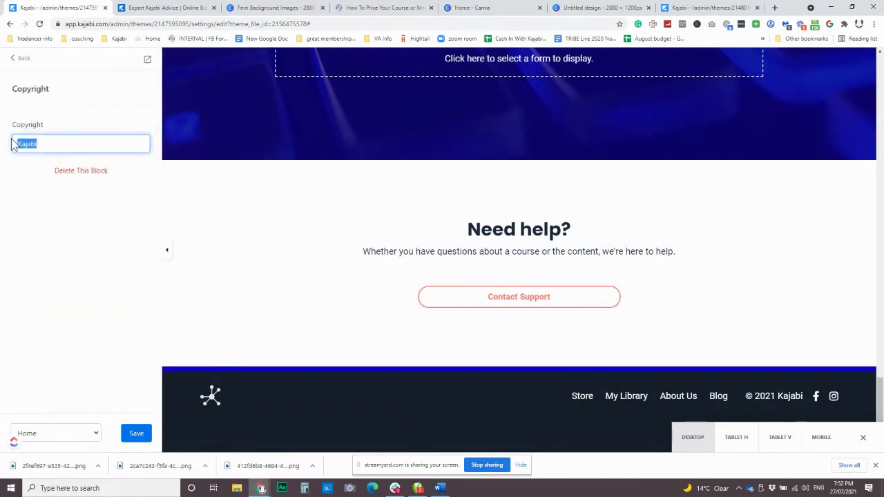
{"action": "type", "text": "Your Buys"}
{"action": "key", "text": "BackSpace"}
{"action": "type", "text": "siness"}
{"action": "left_click", "coordinate": [138, 435]}
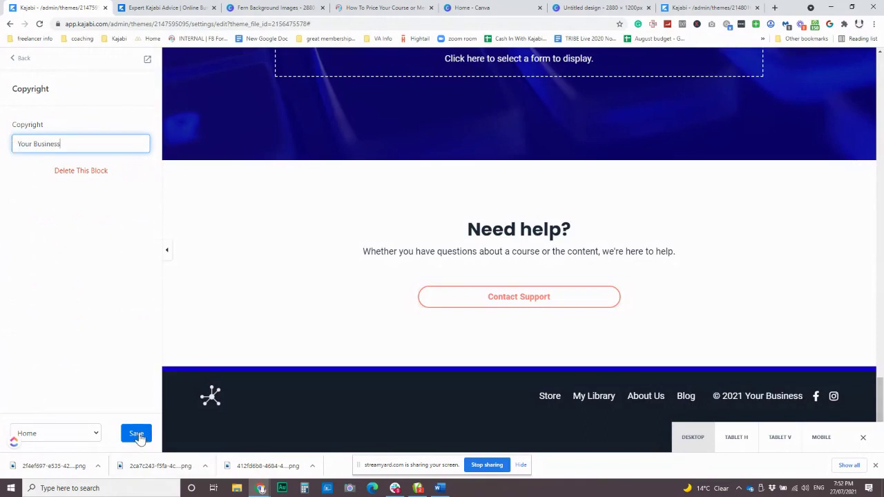
Step: Check the menu setting of the footer's Link List block and hide that block
{"action": "left_click", "coordinate": [630, 406]}
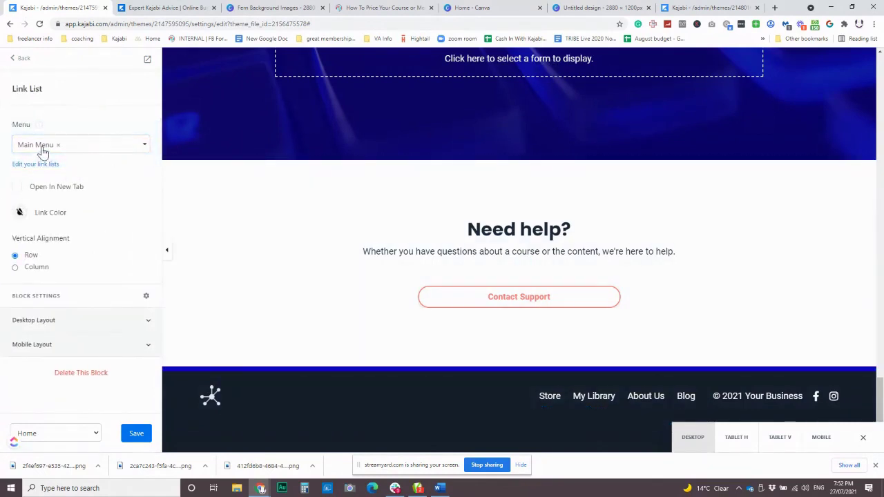
{"action": "left_click", "coordinate": [19, 58]}
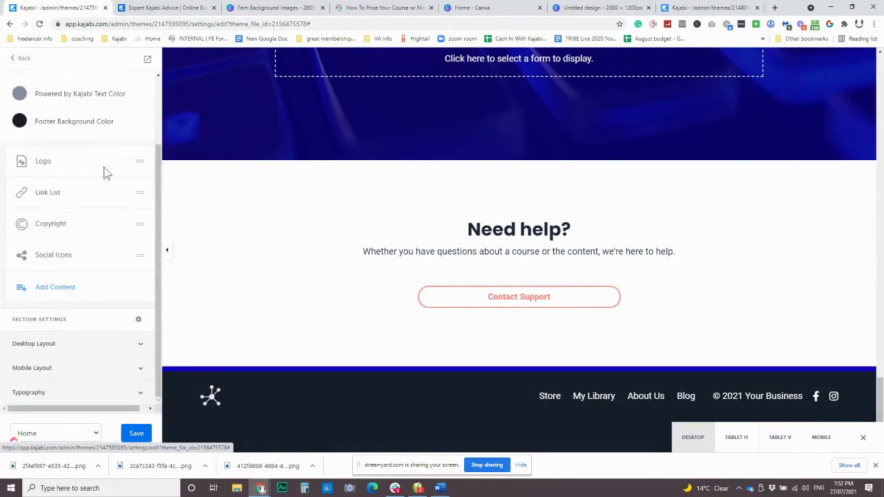
{"action": "left_click", "coordinate": [121, 196]}
{"action": "left_click", "coordinate": [69, 251]}
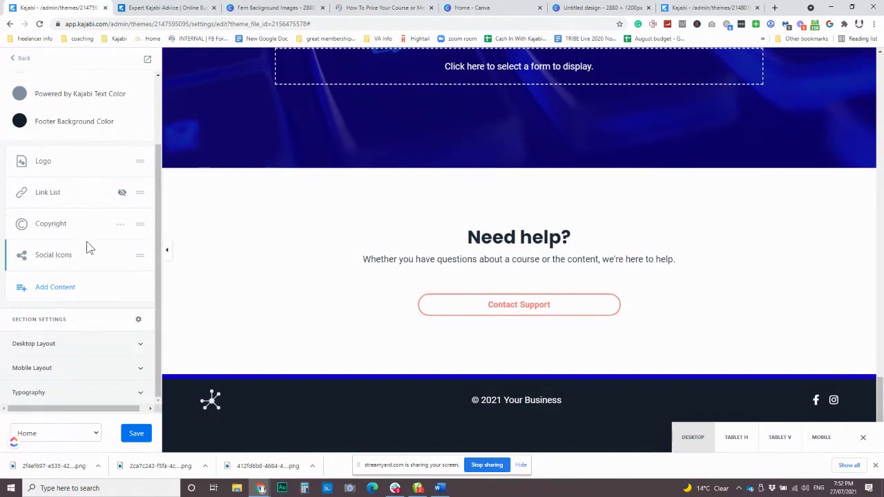
Step: Reorder the footer blocks, trying Copyright above Logo and placing it last, below Social Icons
{"action": "left_click", "coordinate": [57, 228]}
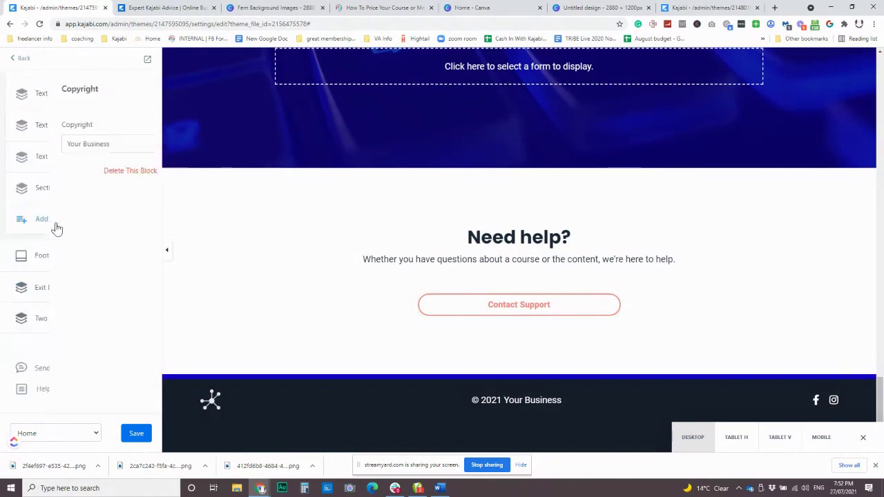
{"action": "left_click", "coordinate": [18, 59]}
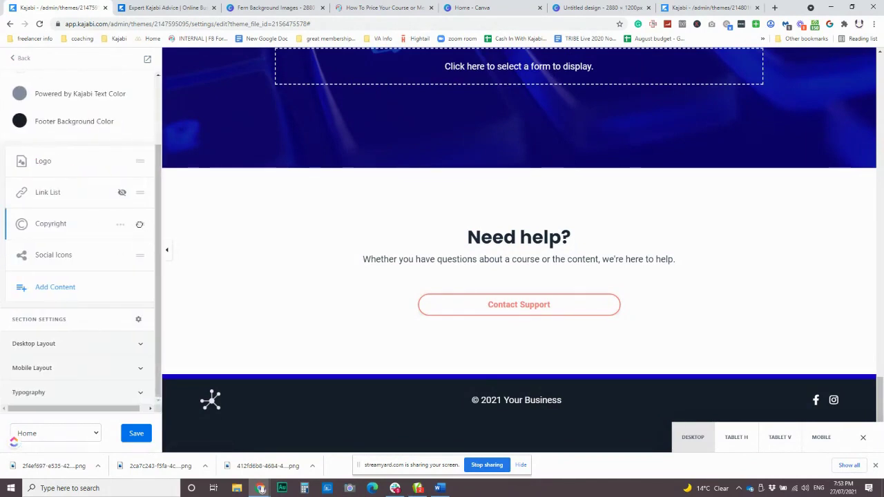
{"action": "left_click_drag", "start_coordinate": [139, 225], "coordinate": [137, 186]}
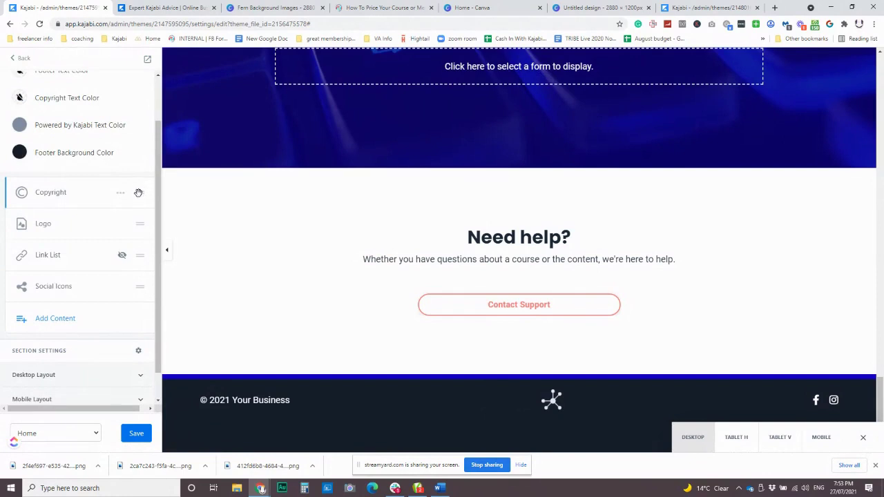
{"action": "left_click_drag", "start_coordinate": [138, 193], "coordinate": [139, 284]}
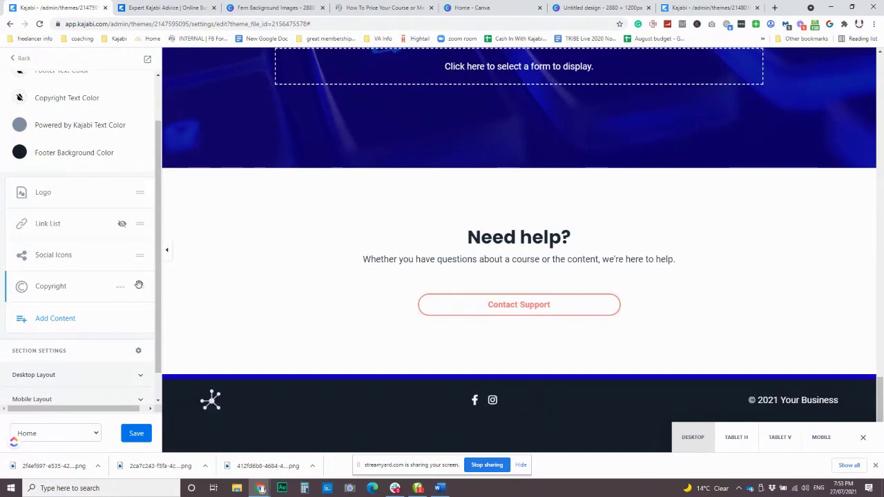
Step: Turn on Vertical Layout in the footer's desktop layout settings
{"action": "scroll", "coordinate": [87, 310], "scroll_direction": "down", "scroll_amount": 1}
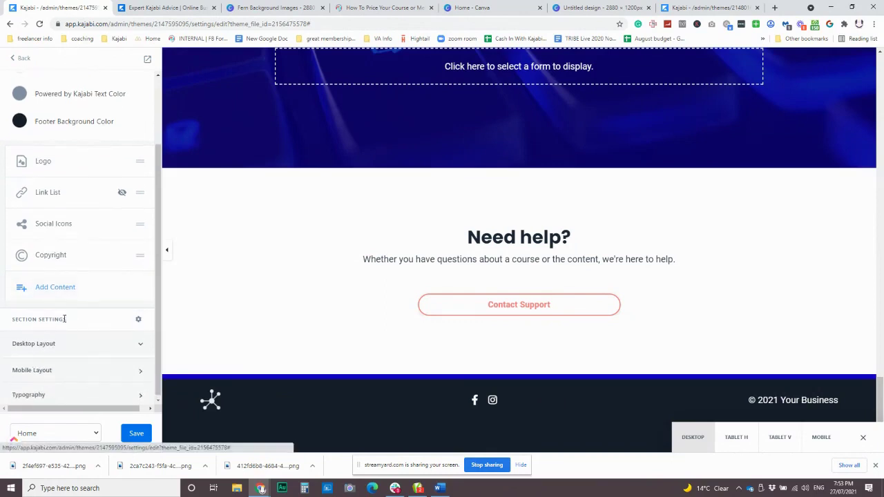
{"action": "scroll", "coordinate": [94, 300], "scroll_direction": "down", "scroll_amount": 2}
{"action": "left_click", "coordinate": [38, 333]}
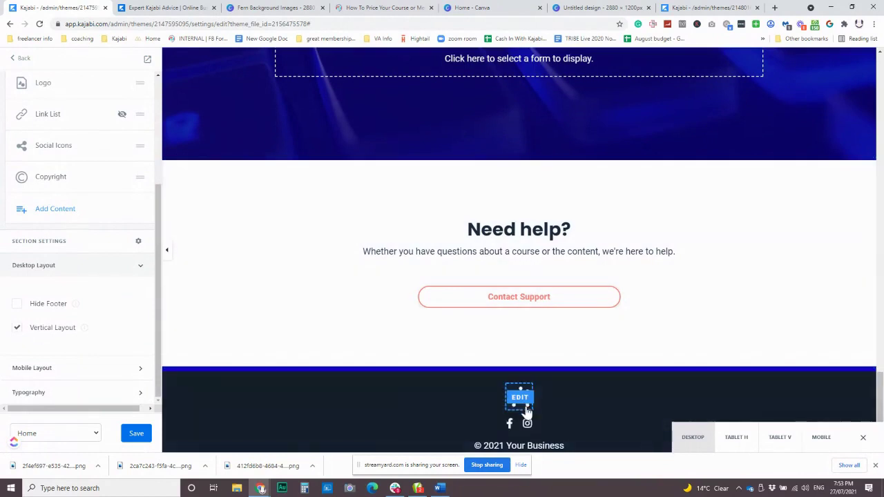
Step: Try the footer's Hide Footer option for desktop and turn it off again
{"action": "left_click", "coordinate": [18, 306]}
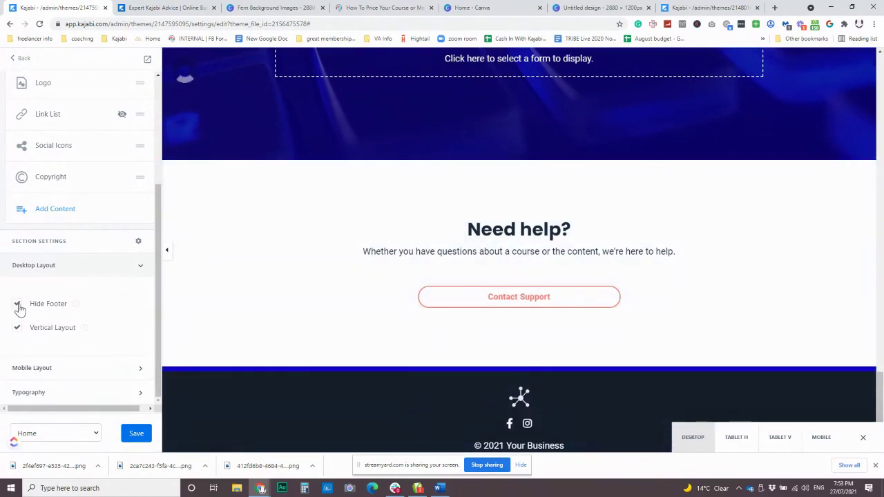
{"action": "left_click", "coordinate": [18, 306]}
{"action": "scroll", "coordinate": [567, 390], "scroll_direction": "down", "scroll_amount": 1}
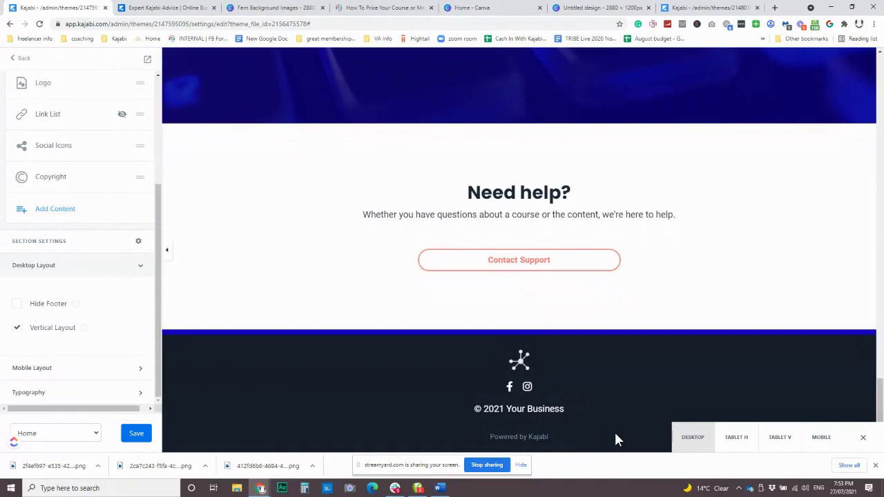
Step: Look over the home page up to the hero, the site preview and the Canva "Fern Background Images" design, and return to the Kajabi editor
{"action": "scroll", "coordinate": [323, 345], "scroll_direction": "up", "scroll_amount": 10}
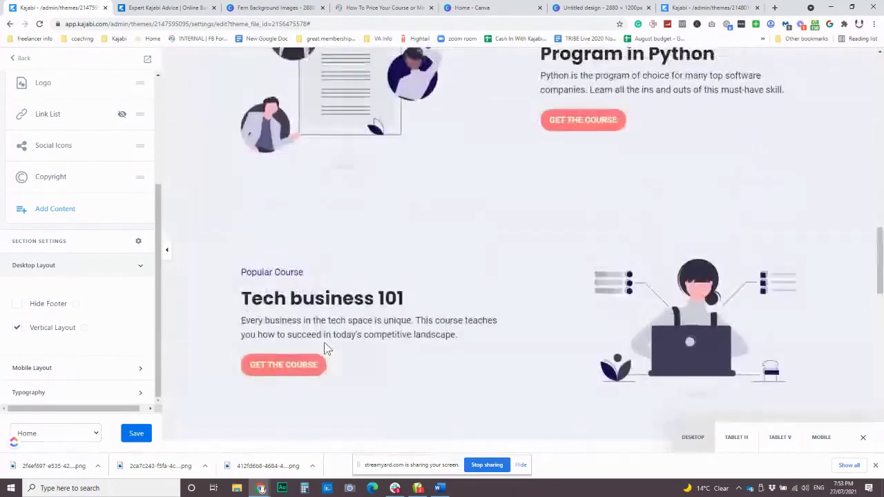
{"action": "scroll", "coordinate": [324, 345], "scroll_direction": "up", "scroll_amount": 12}
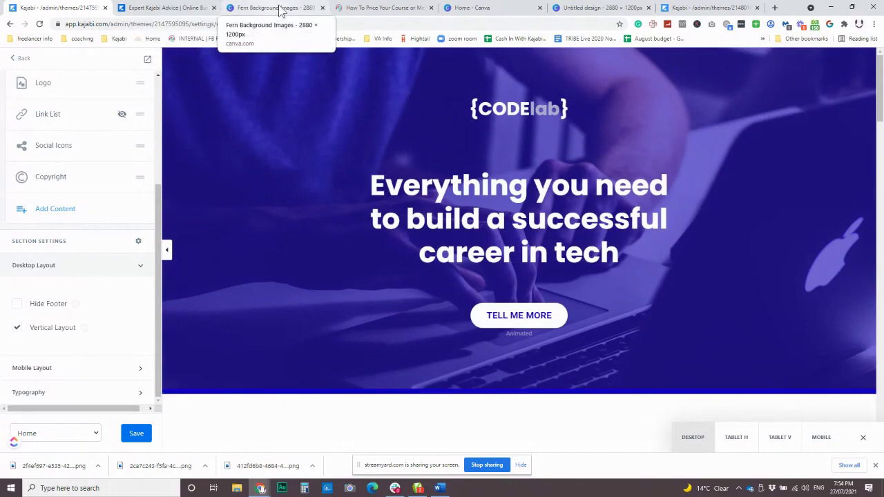
{"action": "left_click", "coordinate": [201, 7]}
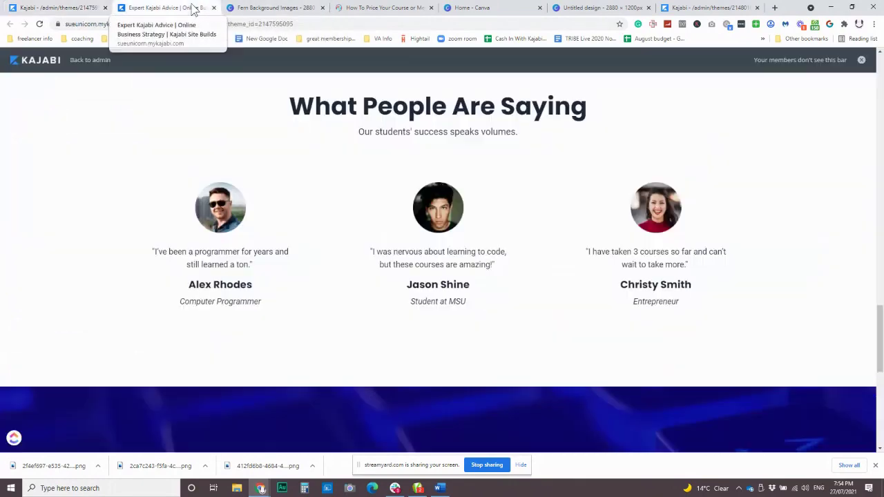
{"action": "left_click", "coordinate": [291, 10]}
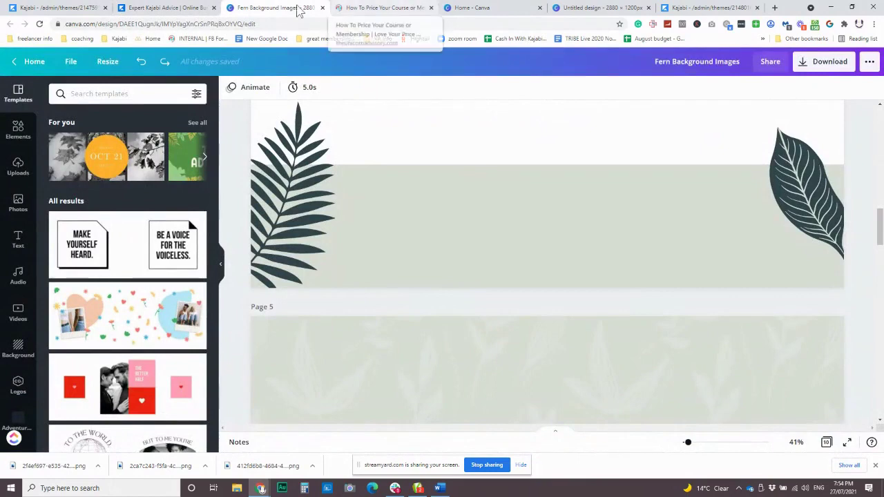
{"action": "left_click", "coordinate": [88, 8]}
Step: Open the first Text & Image section from the page's section list, review its background settings, and return to the list
{"action": "left_click", "coordinate": [24, 61]}
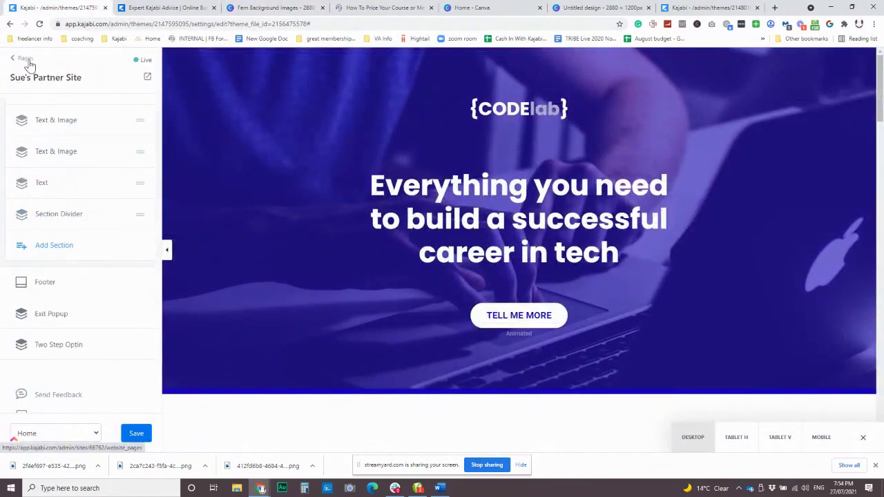
{"action": "scroll", "coordinate": [78, 233], "scroll_direction": "up", "scroll_amount": 3}
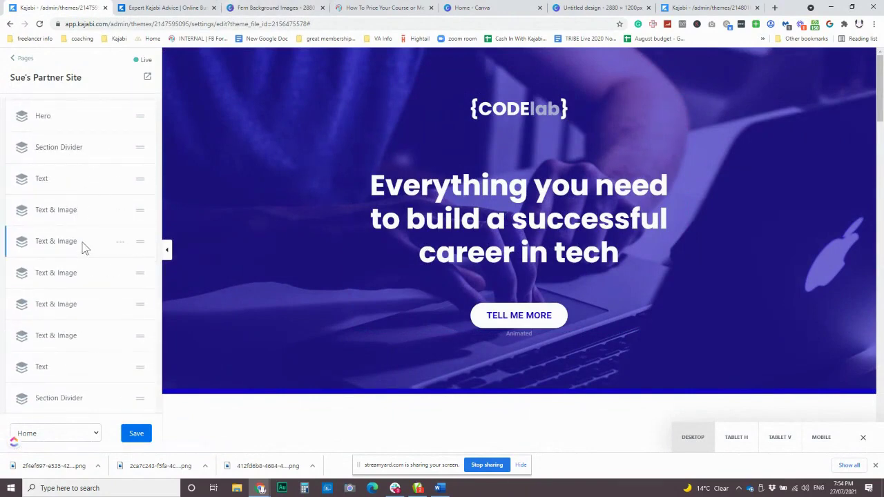
{"action": "left_click", "coordinate": [55, 217]}
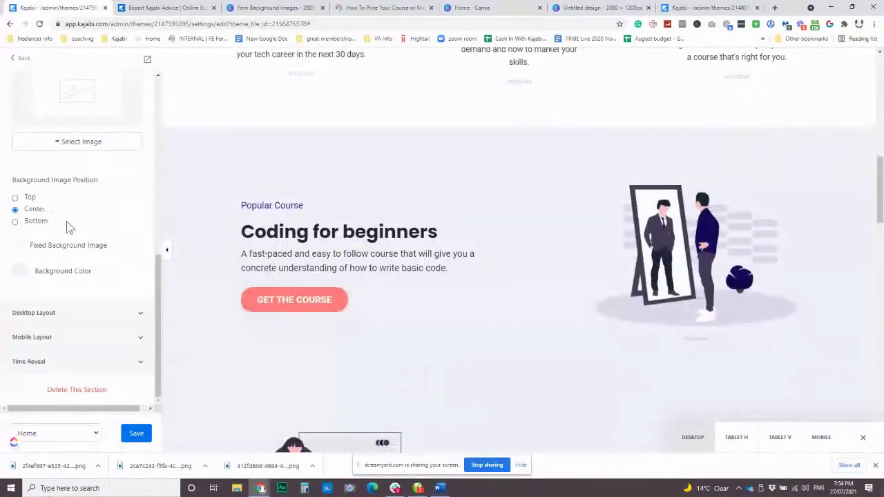
{"action": "left_click", "coordinate": [15, 59]}
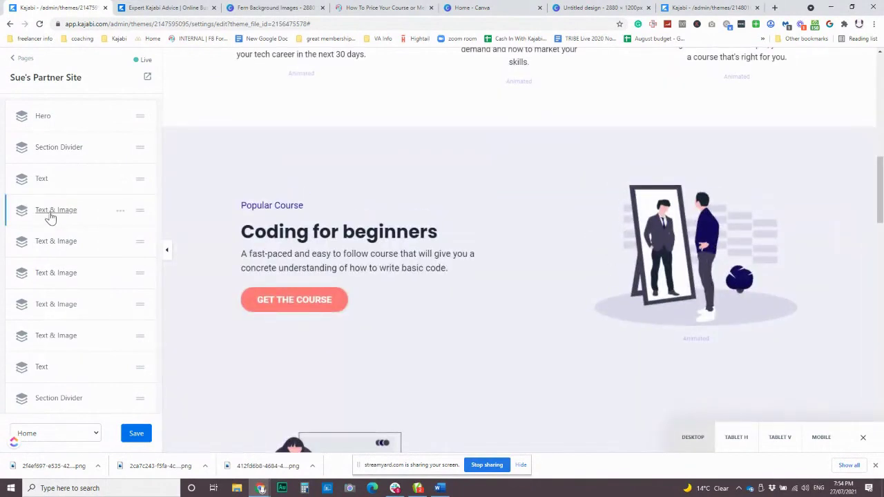
Step: Add a Countdown block to the first Text & Image section and choose the event listed below Flash Sale
{"action": "left_click", "coordinate": [51, 217]}
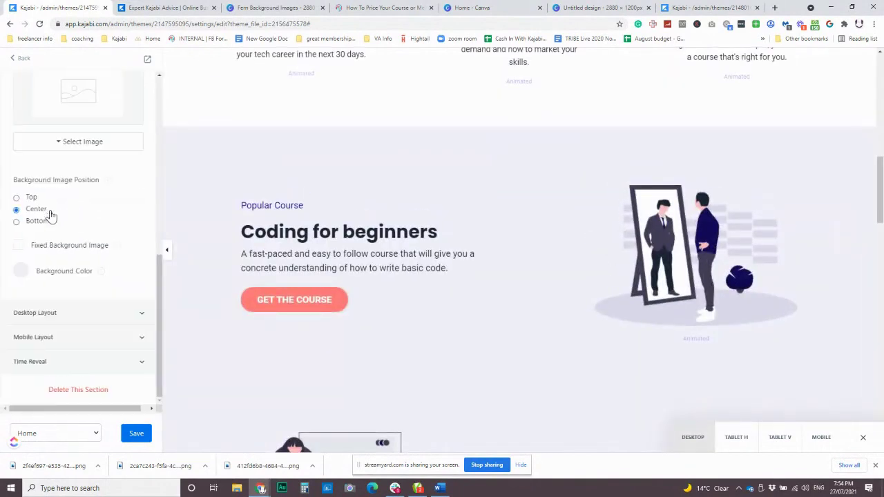
{"action": "scroll", "coordinate": [79, 196], "scroll_direction": "up", "scroll_amount": 6}
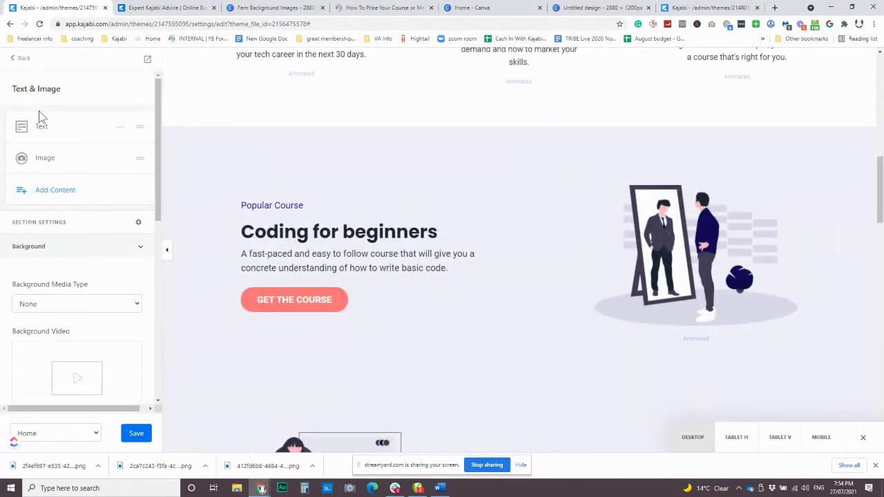
{"action": "left_click", "coordinate": [51, 193]}
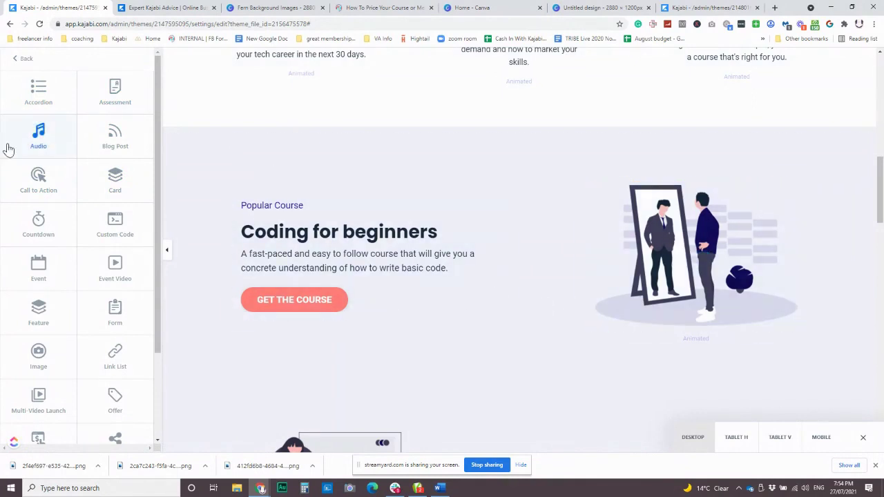
{"action": "left_click", "coordinate": [39, 224]}
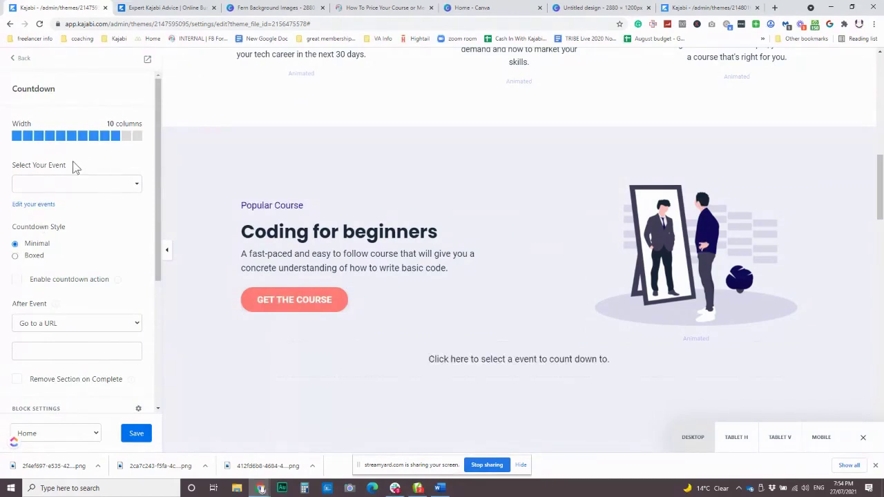
{"action": "left_click", "coordinate": [75, 182]}
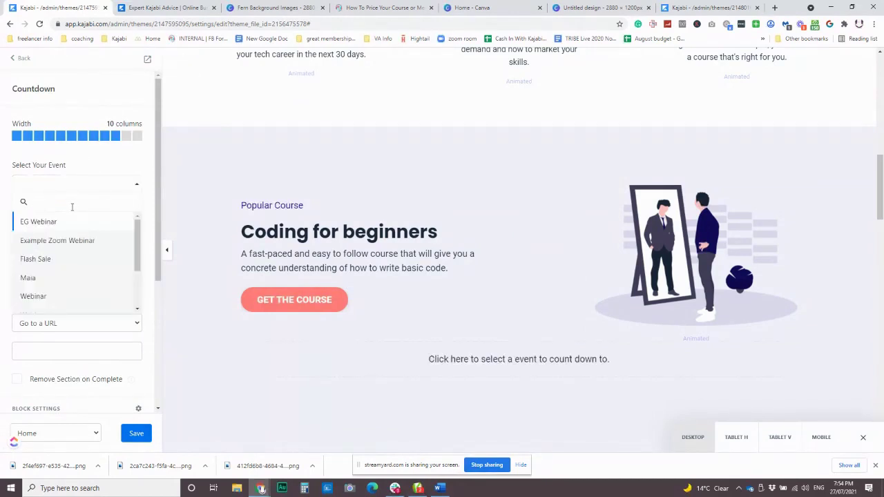
{"action": "left_click", "coordinate": [34, 277]}
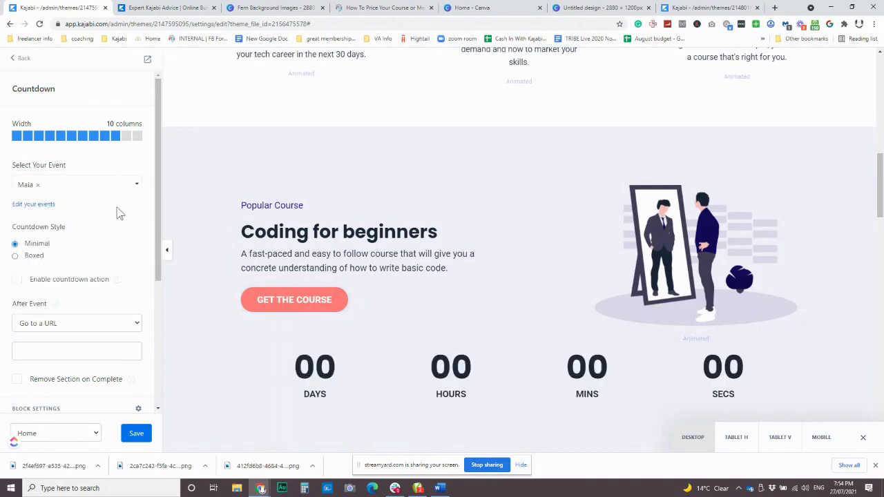
Step: Set the Countdown block's upper outside spacing to 50 in its desktop layout settings
{"action": "scroll", "coordinate": [223, 266], "scroll_direction": "down", "scroll_amount": 2}
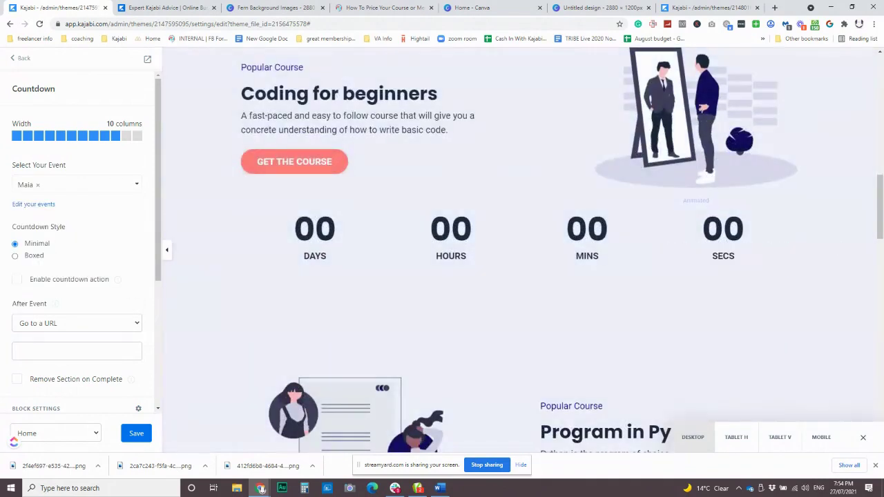
{"action": "scroll", "coordinate": [117, 287], "scroll_direction": "down", "scroll_amount": 3}
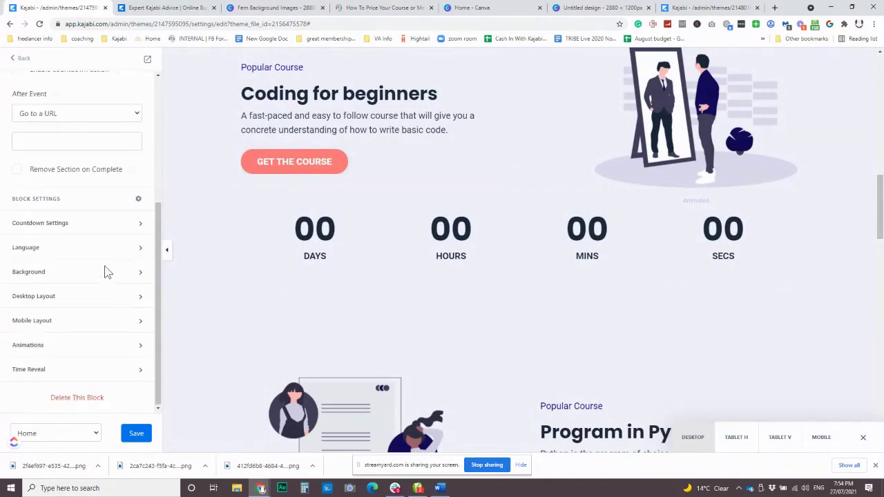
{"action": "left_click", "coordinate": [45, 302]}
{"action": "scroll", "coordinate": [69, 290], "scroll_direction": "down", "scroll_amount": 4}
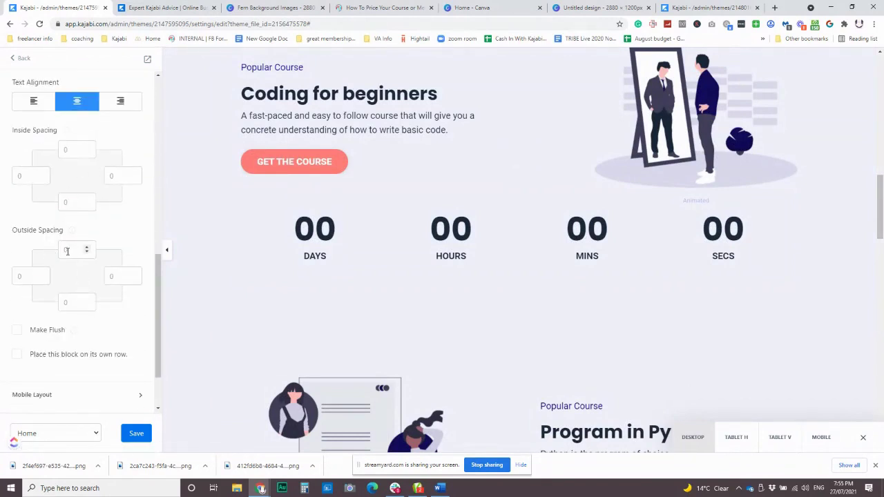
{"action": "left_click", "coordinate": [70, 247]}
{"action": "type", "text": "50"}
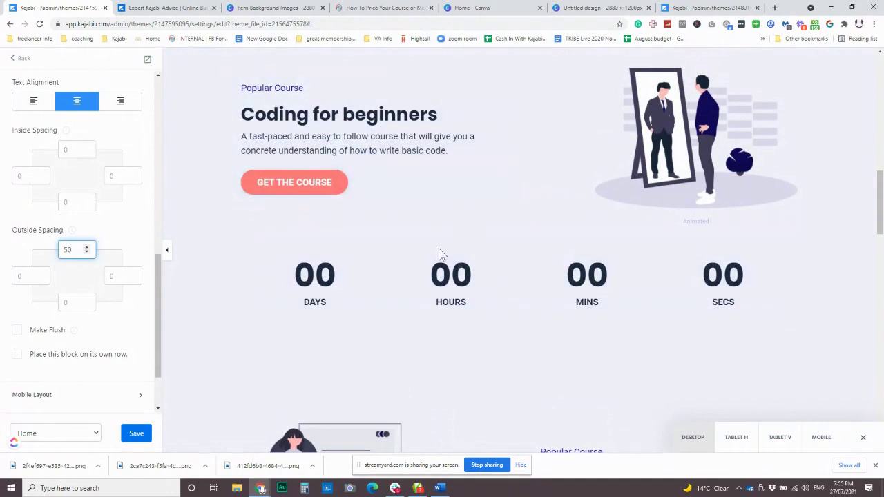
{"action": "scroll", "coordinate": [116, 298], "scroll_direction": "down", "scroll_amount": 1}
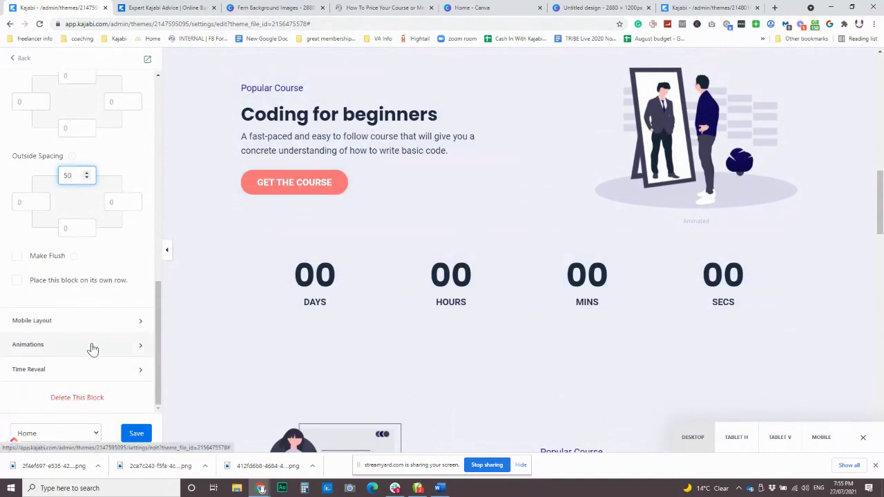
{"action": "scroll", "coordinate": [88, 347], "scroll_direction": "up", "scroll_amount": 5}
{"action": "scroll", "coordinate": [96, 327], "scroll_direction": "up", "scroll_amount": 1}
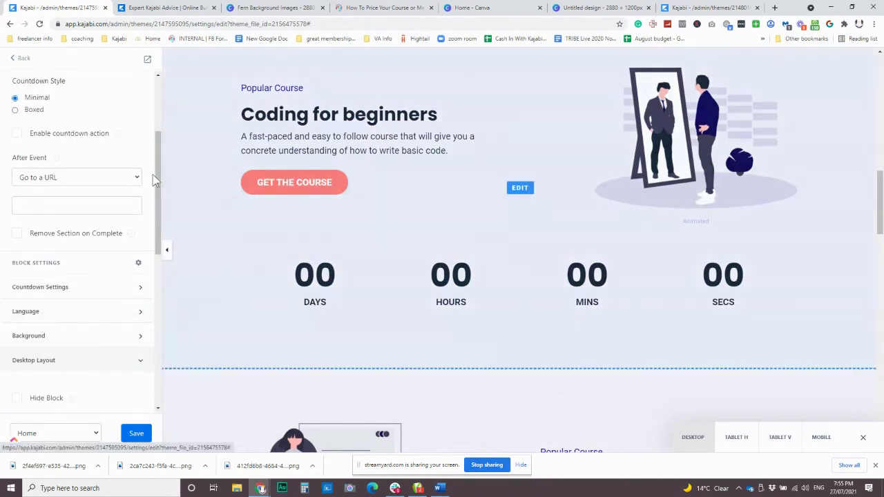
{"action": "scroll", "coordinate": [38, 163], "scroll_direction": "up", "scroll_amount": 2}
Step: Return to the Text & Image section's block list and hide the Countdown block
{"action": "left_click", "coordinate": [15, 61]}
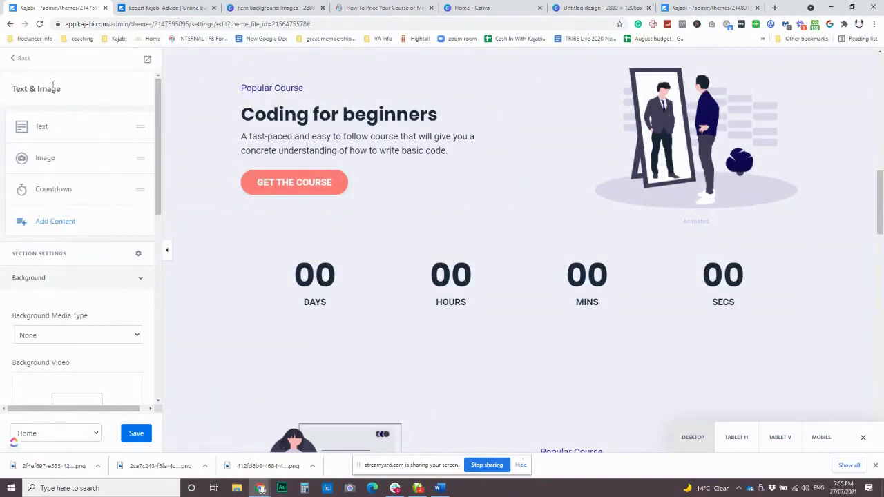
{"action": "left_click", "coordinate": [120, 190]}
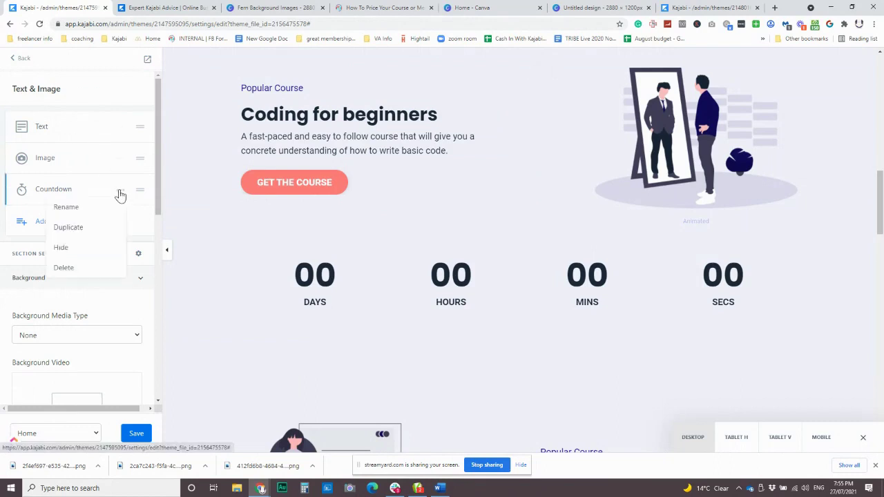
{"action": "left_click", "coordinate": [69, 249]}
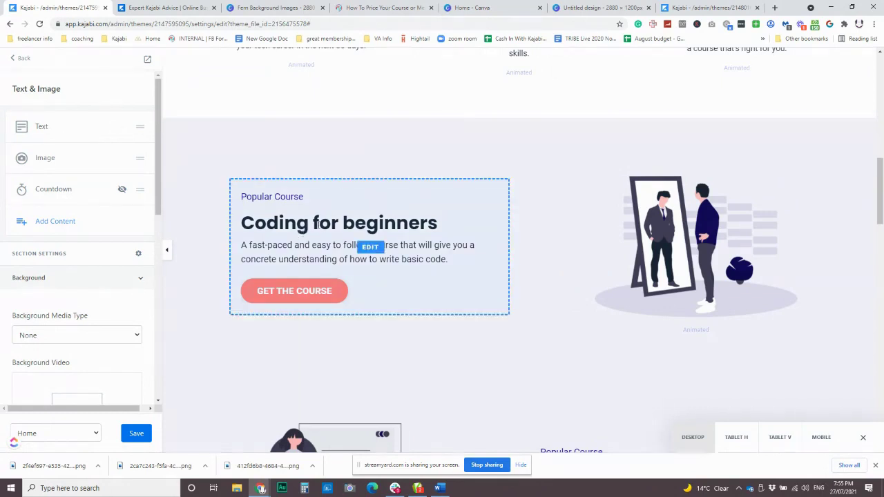
Step: Try placing the Image block before the Text block in the section, and restore the original order
{"action": "scroll", "coordinate": [293, 232], "scroll_direction": "down", "scroll_amount": 2}
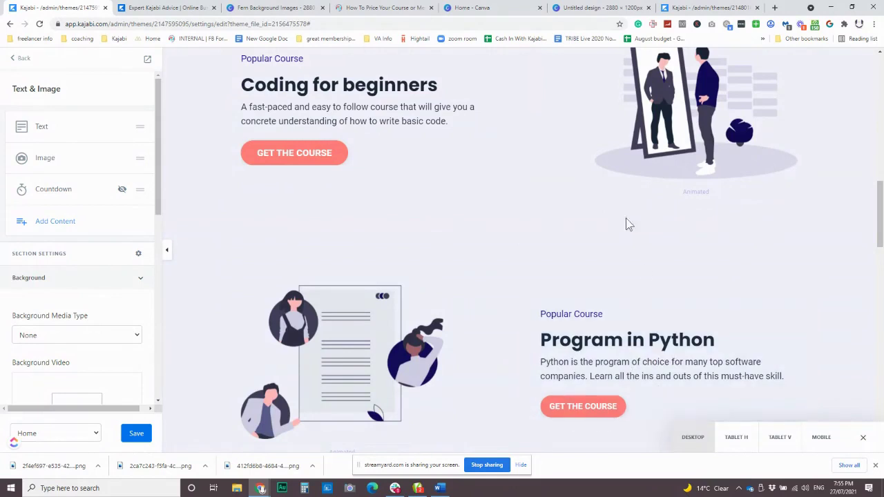
{"action": "scroll", "coordinate": [494, 204], "scroll_direction": "up", "scroll_amount": 1}
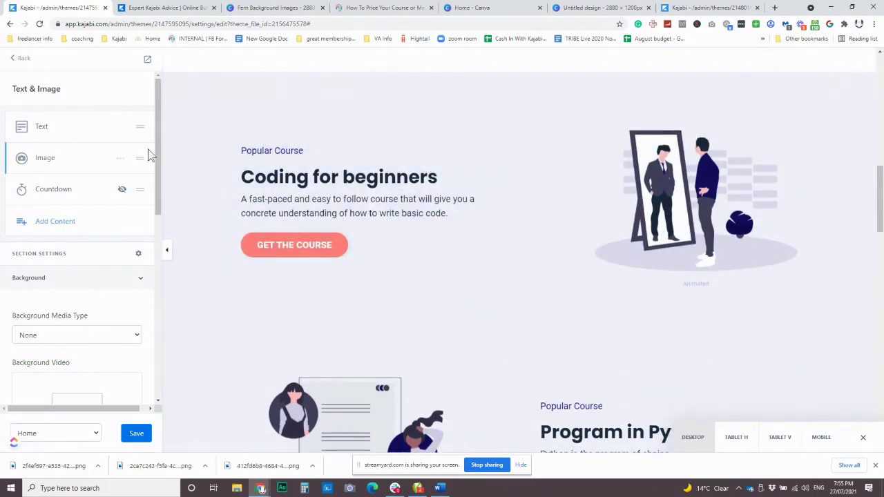
{"action": "left_click_drag", "start_coordinate": [142, 160], "coordinate": [148, 133]}
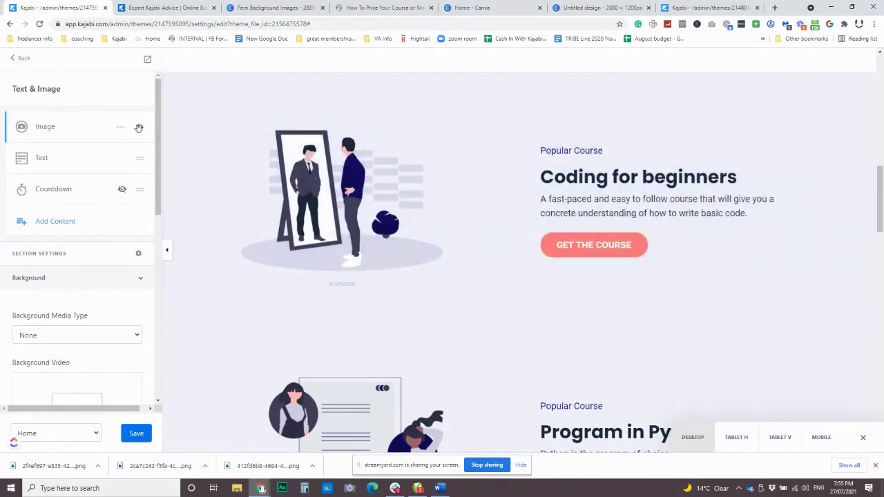
{"action": "left_click_drag", "start_coordinate": [139, 127], "coordinate": [140, 155]}
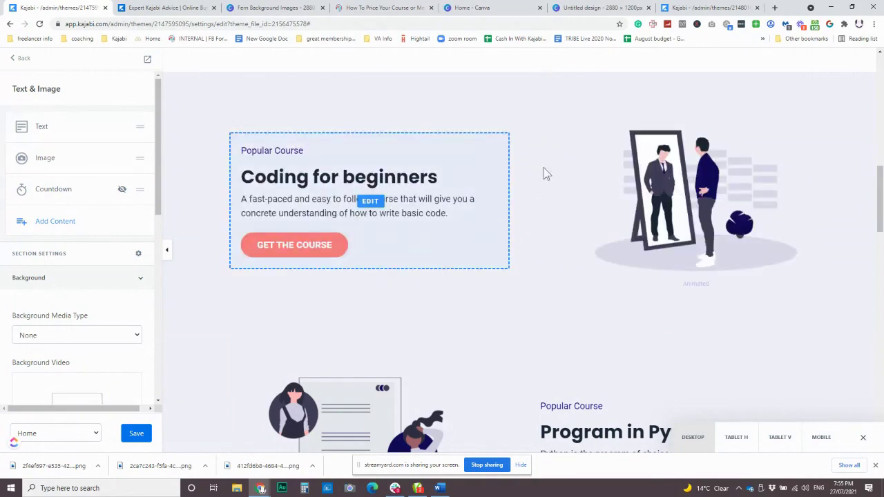
Step: Check the Image block's width, try the "Coding for beginners" Text block at 7 and 9 columns, and set it back to 5
{"action": "left_click", "coordinate": [41, 157]}
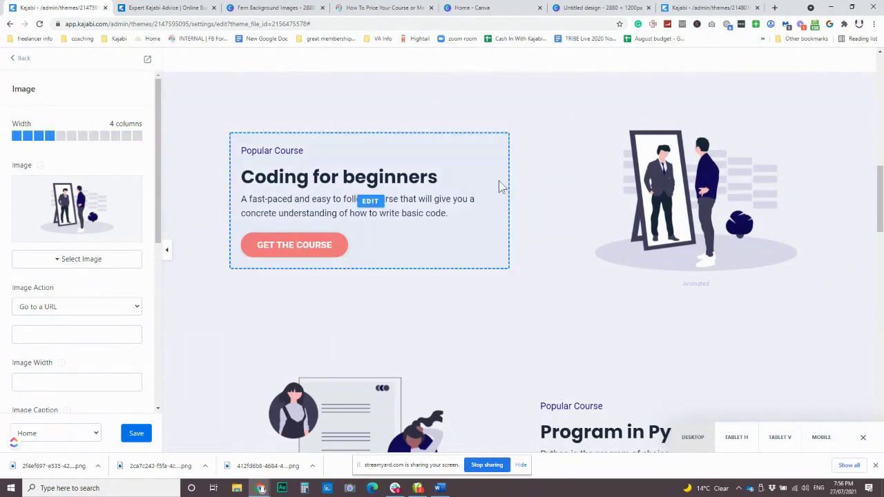
{"action": "left_click", "coordinate": [658, 183]}
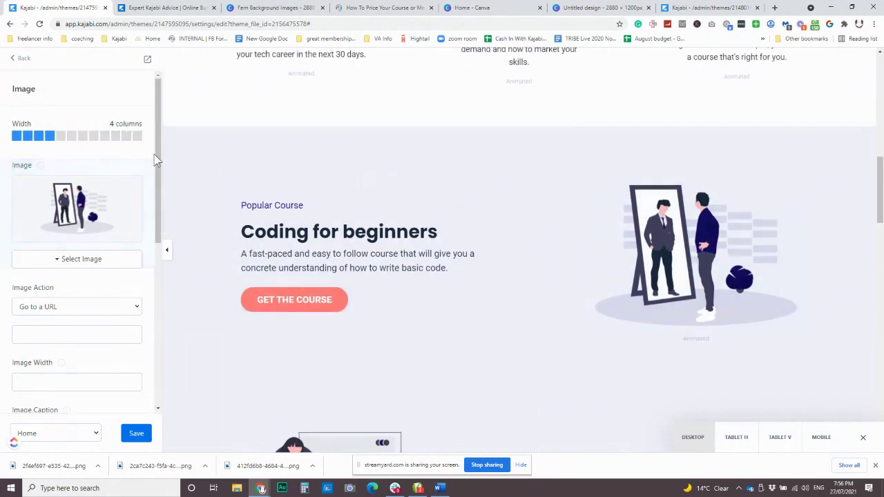
{"action": "left_click", "coordinate": [335, 223]}
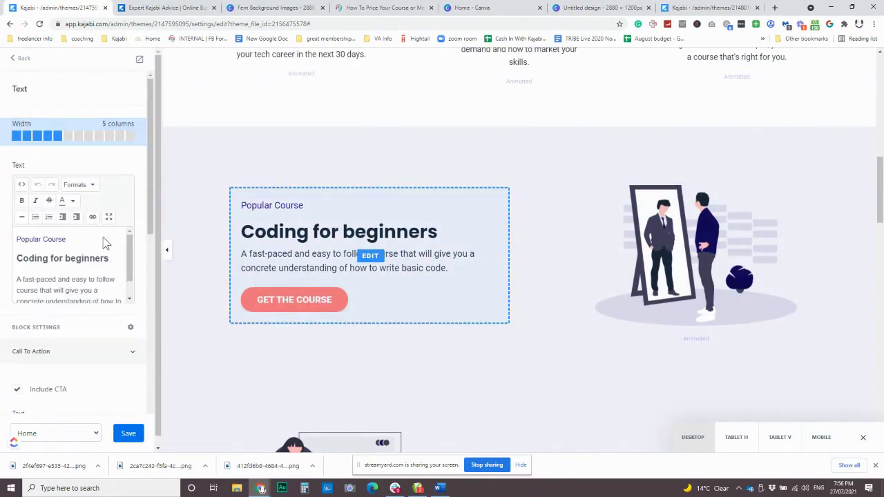
{"action": "left_click", "coordinate": [82, 136]}
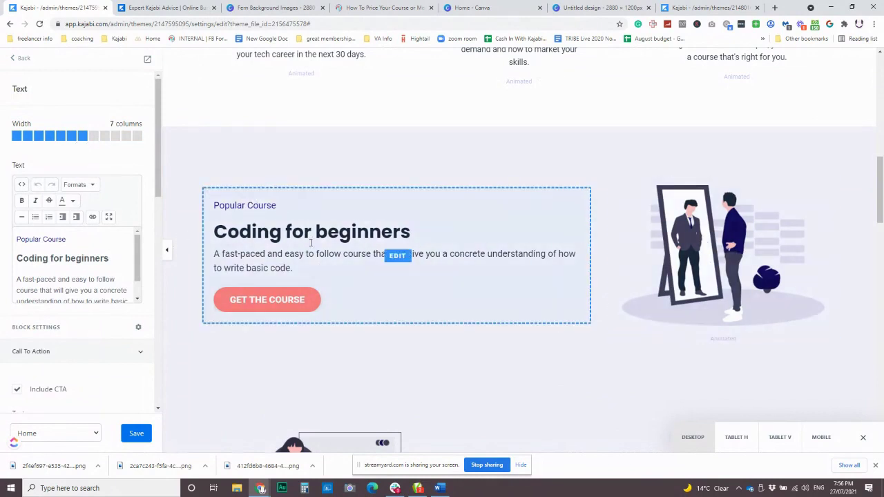
{"action": "left_click", "coordinate": [103, 136]}
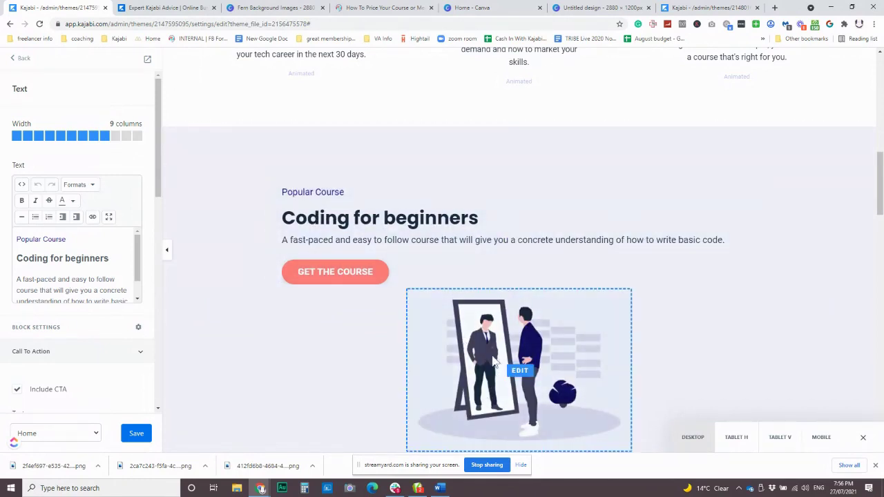
{"action": "left_click", "coordinate": [84, 139]}
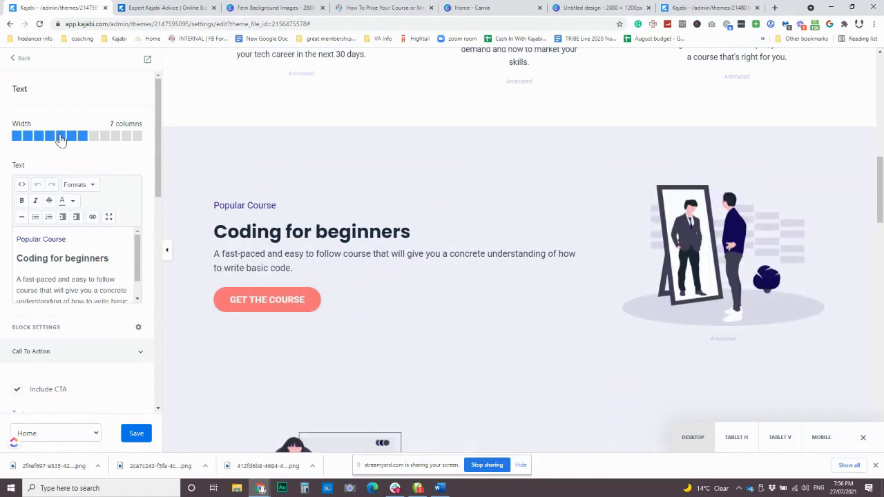
{"action": "left_click", "coordinate": [61, 138]}
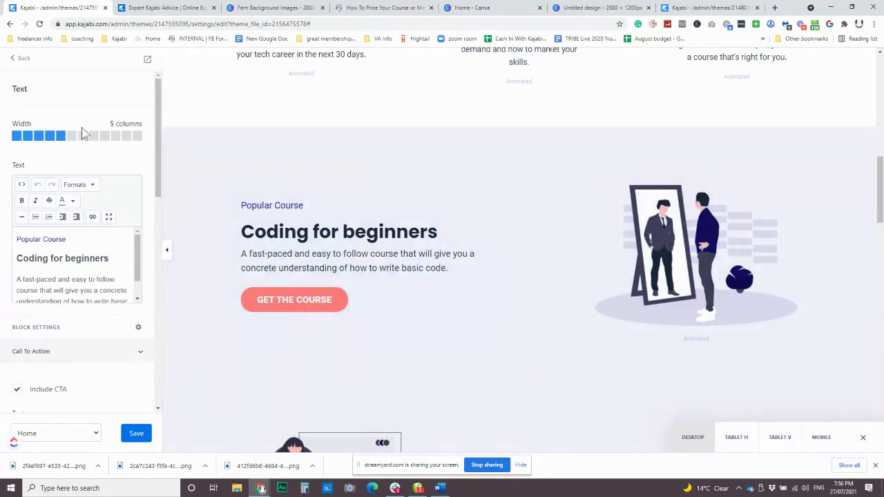
Step: Try "Place this block on its own row" in the Text block's desktop layout settings and turn it off again
{"action": "scroll", "coordinate": [96, 307], "scroll_direction": "down", "scroll_amount": 5}
{"action": "scroll", "coordinate": [102, 306], "scroll_direction": "down", "scroll_amount": 4}
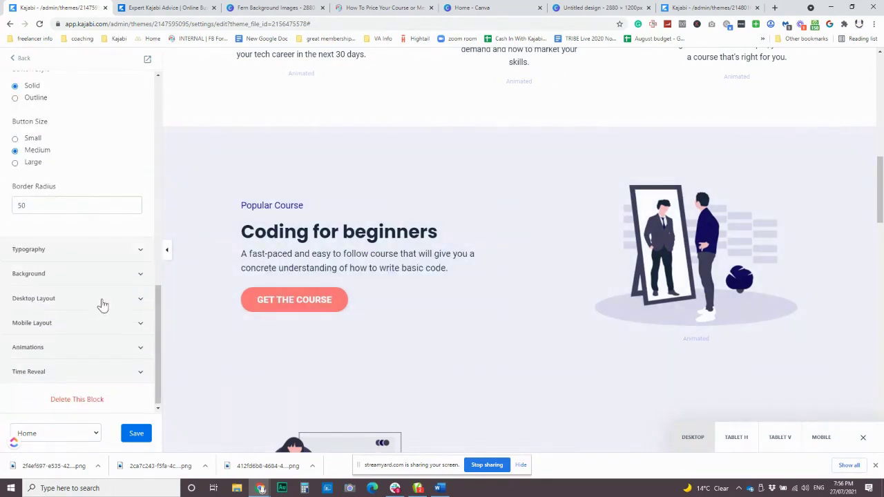
{"action": "left_click", "coordinate": [60, 299]}
{"action": "scroll", "coordinate": [63, 296], "scroll_direction": "down", "scroll_amount": 5}
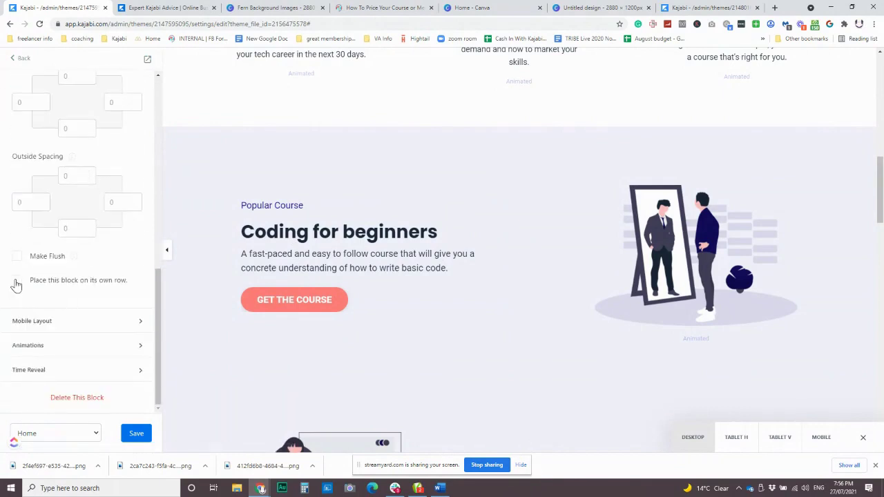
{"action": "left_click", "coordinate": [17, 283]}
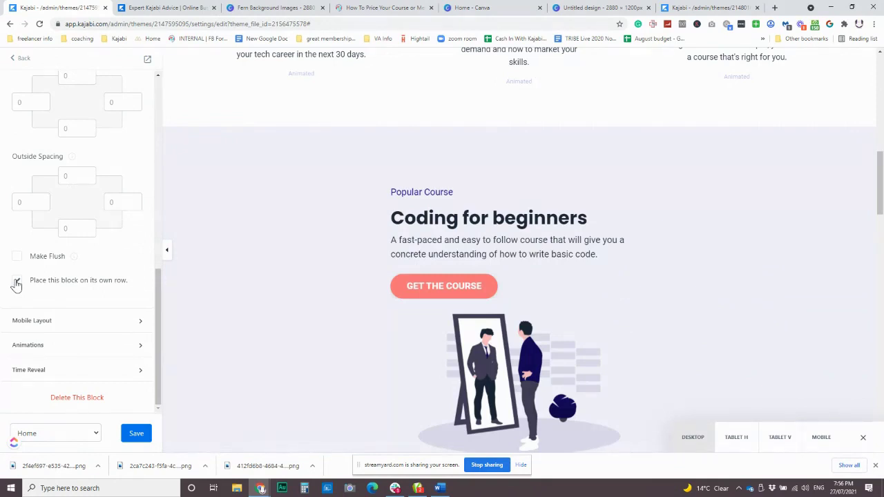
{"action": "left_click", "coordinate": [16, 283]}
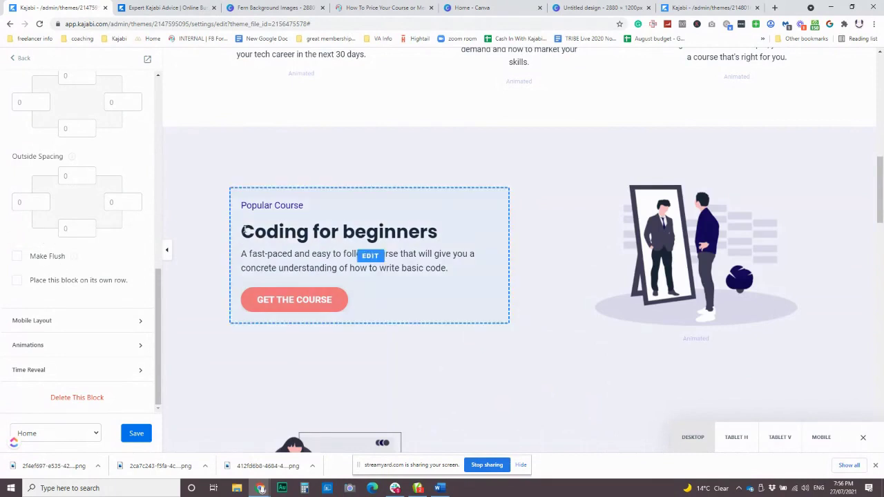
{"action": "left_click", "coordinate": [276, 220]}
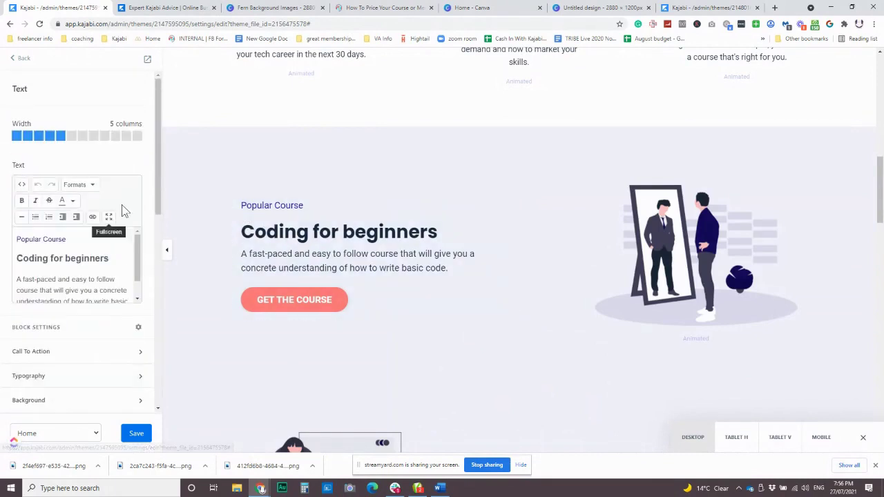
Step: Leave the home page editor without saving and show the site's landing pages in the Pages list
{"action": "left_click", "coordinate": [24, 61]}
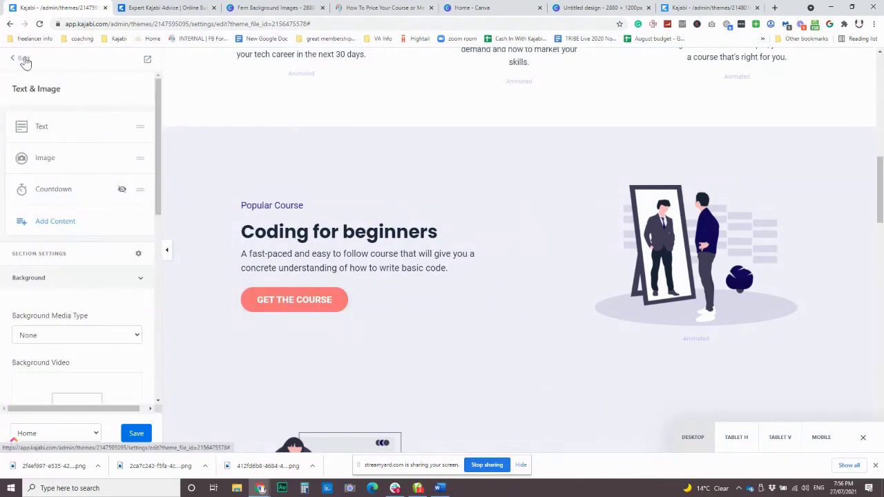
{"action": "left_click", "coordinate": [24, 60]}
{"action": "left_click", "coordinate": [24, 60]}
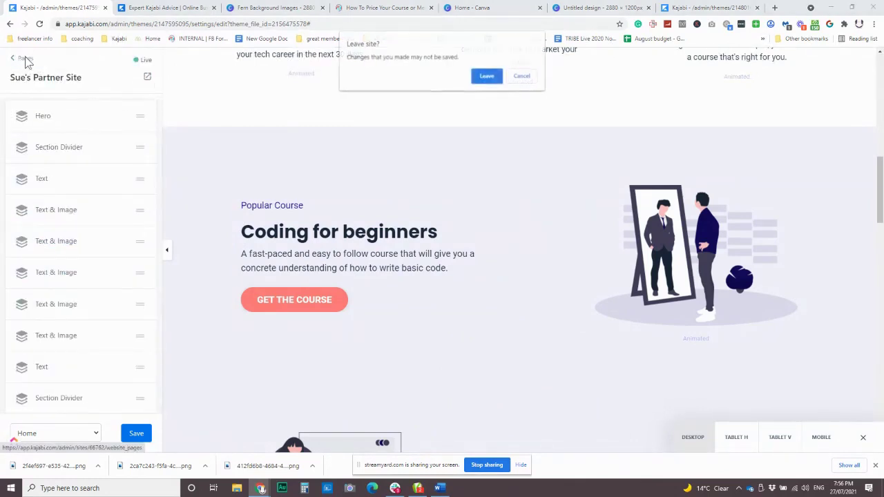
{"action": "left_click", "coordinate": [486, 77]}
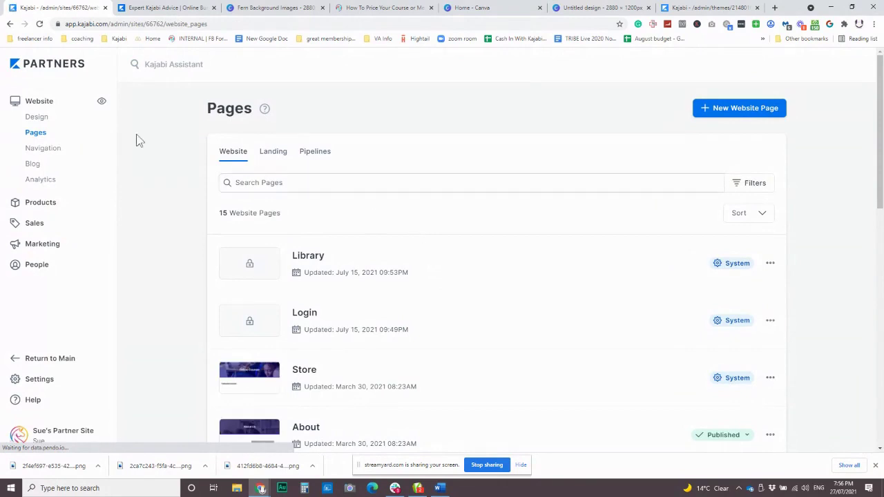
{"action": "left_click", "coordinate": [266, 156]}
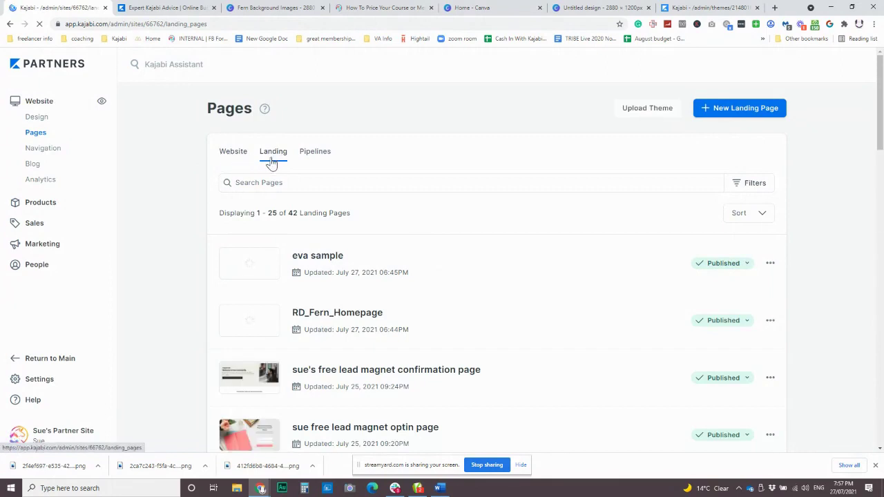
Step: Open the RD_Fern_Homepage landing page for editing and examine its hero and "How We Can Help You" sections
{"action": "scroll", "coordinate": [562, 292], "scroll_direction": "down", "scroll_amount": 2}
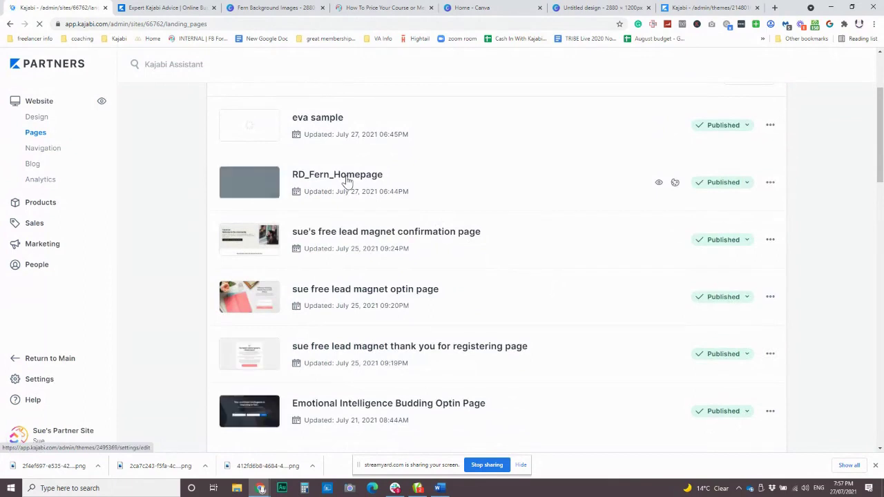
{"action": "left_click", "coordinate": [347, 181]}
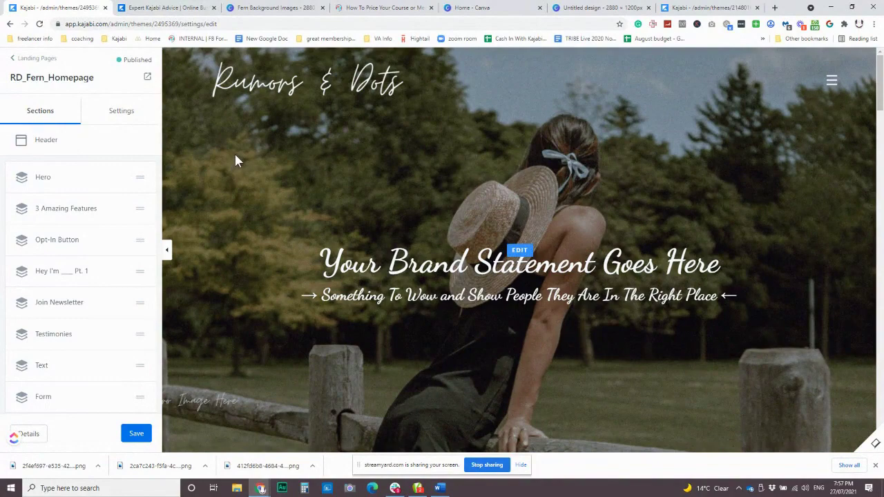
{"action": "scroll", "coordinate": [235, 153], "scroll_direction": "down", "scroll_amount": 1}
{"action": "scroll", "coordinate": [236, 178], "scroll_direction": "up", "scroll_amount": 1}
{"action": "scroll", "coordinate": [239, 181], "scroll_direction": "down", "scroll_amount": 5}
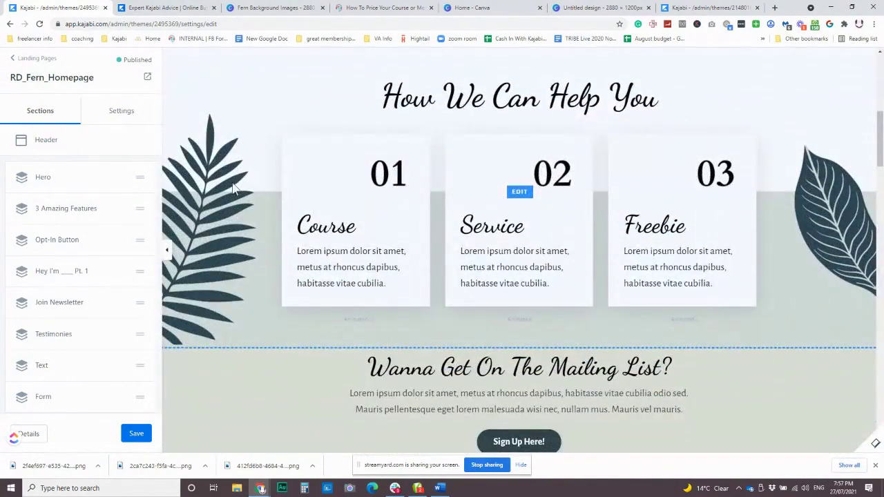
{"action": "scroll", "coordinate": [242, 365], "scroll_direction": "down", "scroll_amount": 1}
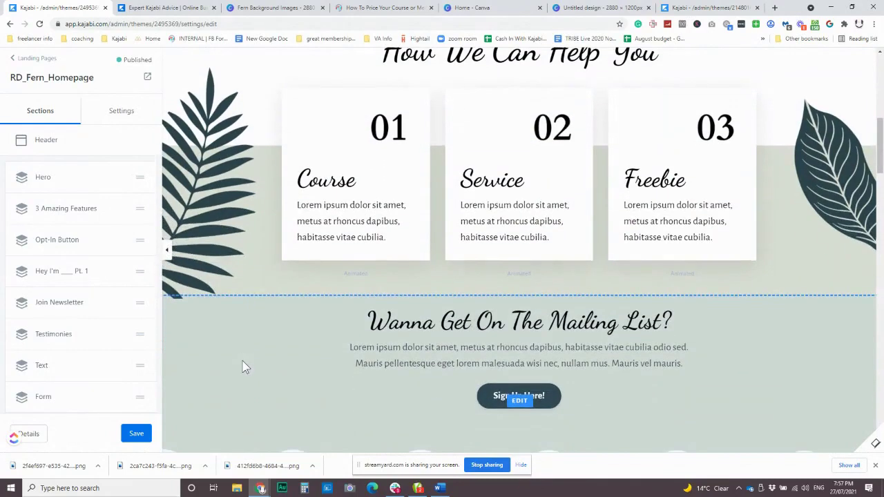
{"action": "scroll", "coordinate": [242, 364], "scroll_direction": "up", "scroll_amount": 4}
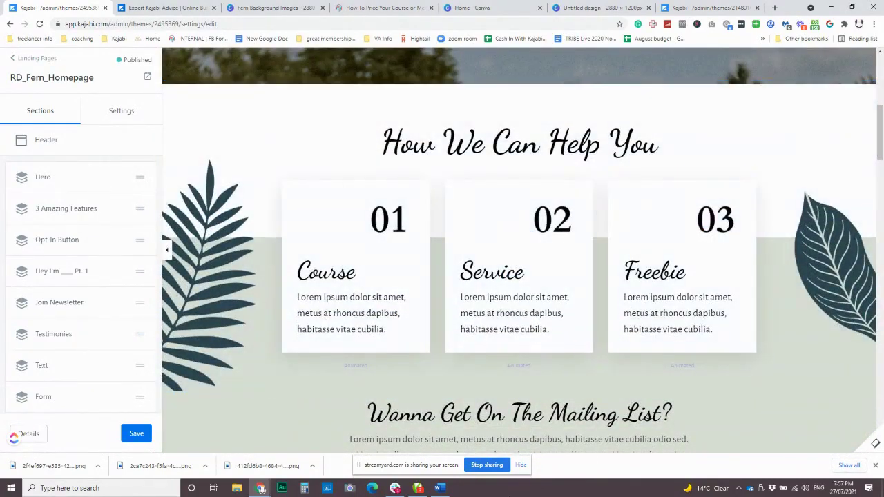
{"action": "scroll", "coordinate": [250, 412], "scroll_direction": "down", "scroll_amount": 2}
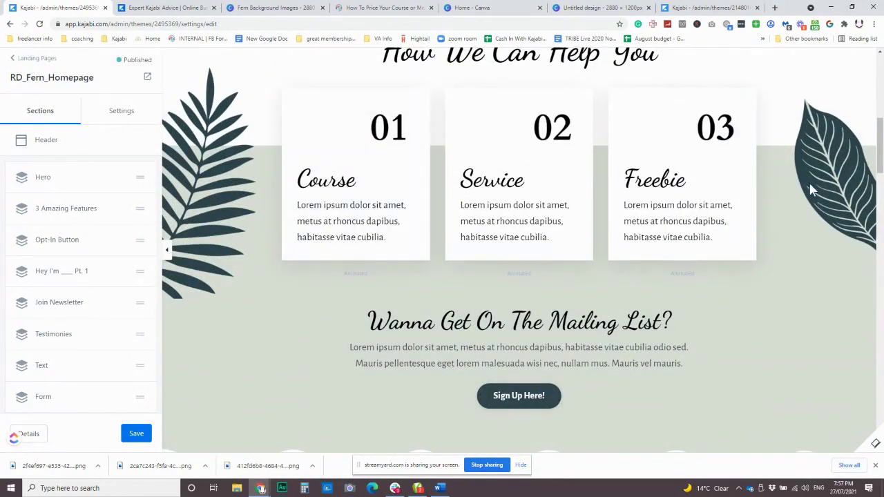
{"action": "scroll", "coordinate": [815, 160], "scroll_direction": "up", "scroll_amount": 1}
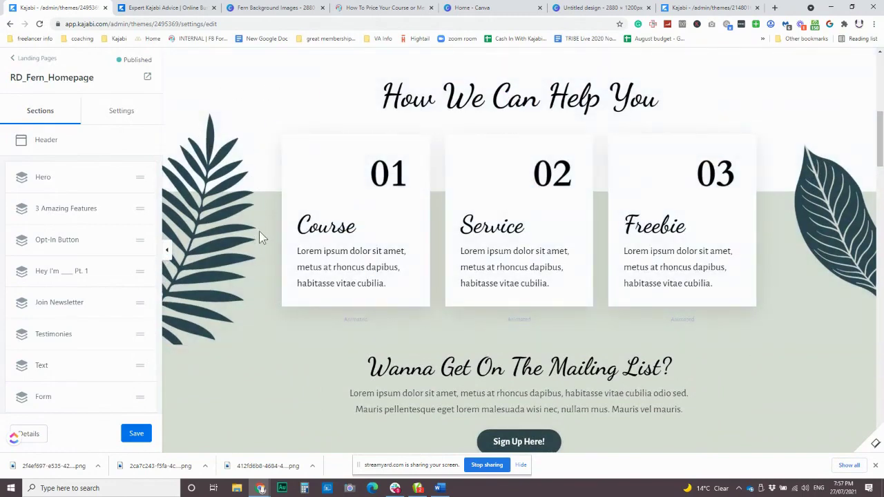
Step: Look through the landing page's mailing list, introduction, blog and student results sections, and return to the upper part of the page
{"action": "scroll", "coordinate": [259, 232], "scroll_direction": "down", "scroll_amount": 3}
{"action": "scroll", "coordinate": [255, 239], "scroll_direction": "down", "scroll_amount": 1}
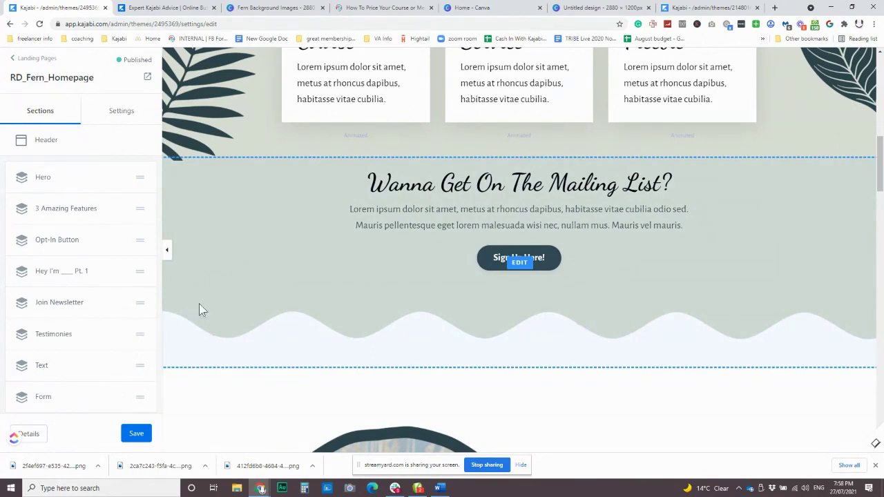
{"action": "scroll", "coordinate": [370, 304], "scroll_direction": "down", "scroll_amount": 4}
{"action": "scroll", "coordinate": [370, 303], "scroll_direction": "down", "scroll_amount": 1}
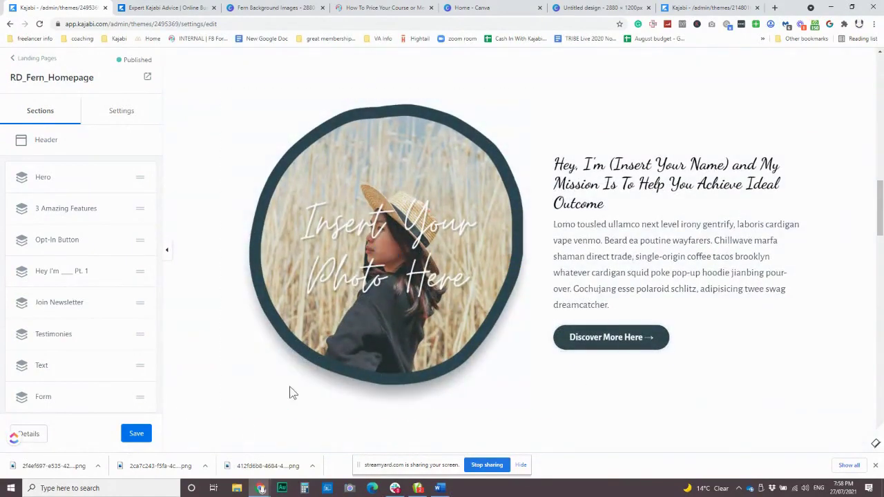
{"action": "scroll", "coordinate": [310, 276], "scroll_direction": "down", "scroll_amount": 6}
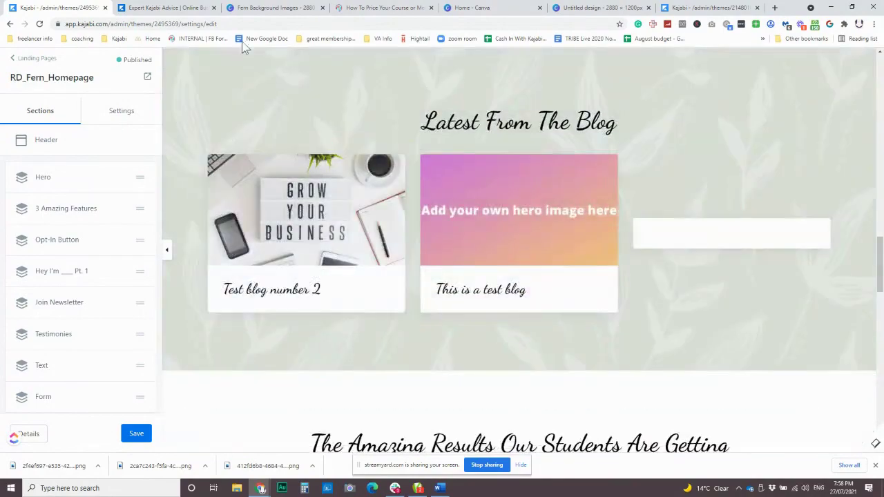
{"action": "scroll", "coordinate": [304, 295], "scroll_direction": "down", "scroll_amount": 3}
{"action": "scroll", "coordinate": [304, 295], "scroll_direction": "down", "scroll_amount": 3}
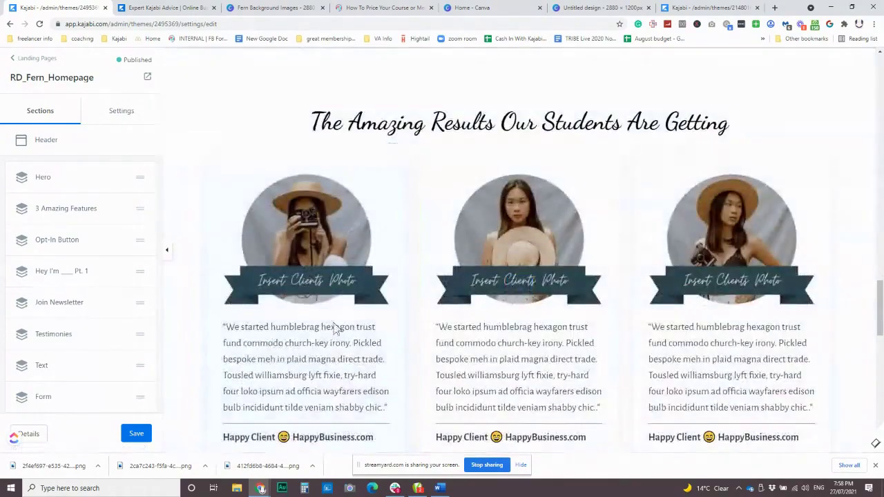
{"action": "scroll", "coordinate": [336, 327], "scroll_direction": "up", "scroll_amount": 14}
{"action": "scroll", "coordinate": [342, 334], "scroll_direction": "up", "scroll_amount": 10}
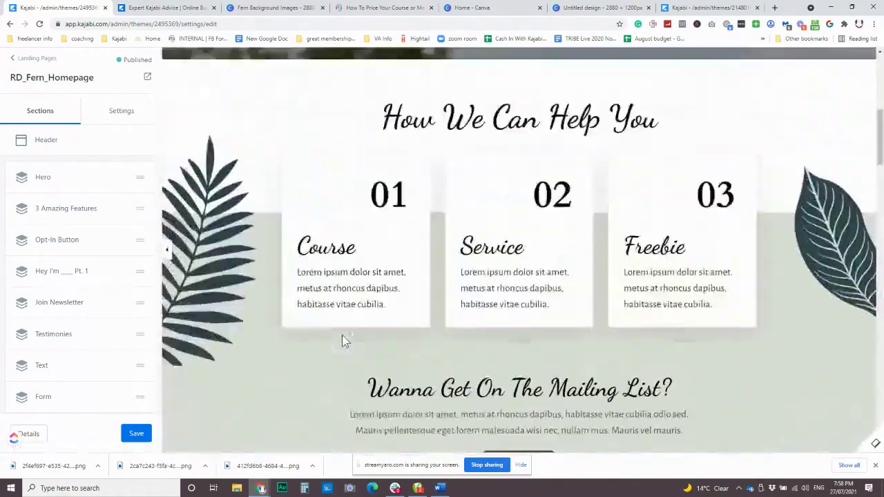
Step: Open the "How We Can Help You" section's background settings and look at how its background meets the mailing list section
{"action": "scroll", "coordinate": [342, 336], "scroll_direction": "down", "scroll_amount": 4}
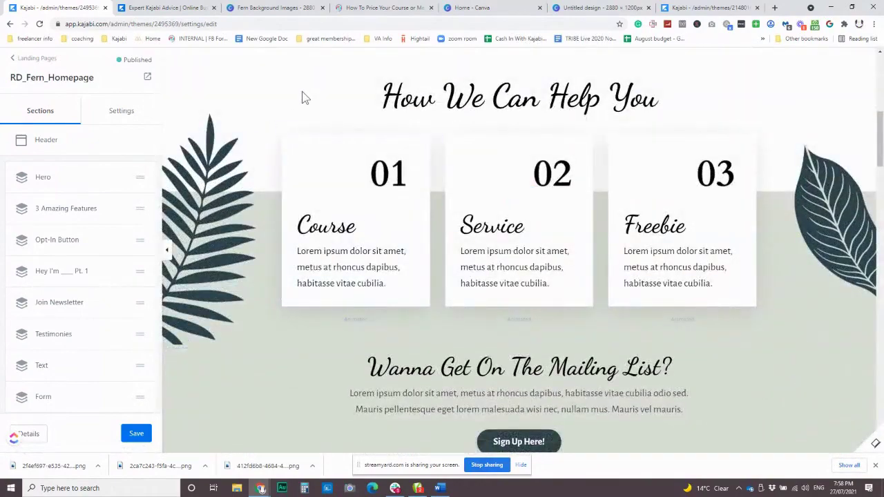
{"action": "left_click", "coordinate": [250, 97]}
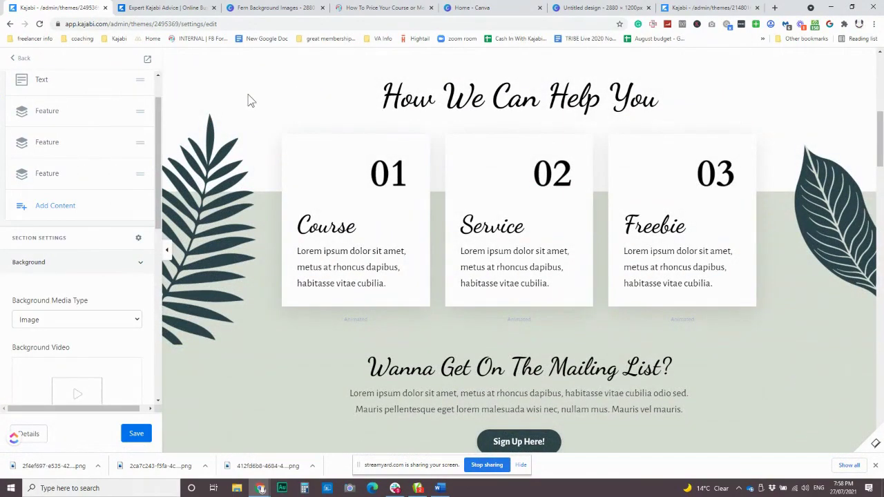
{"action": "scroll", "coordinate": [242, 152], "scroll_direction": "down", "scroll_amount": 1}
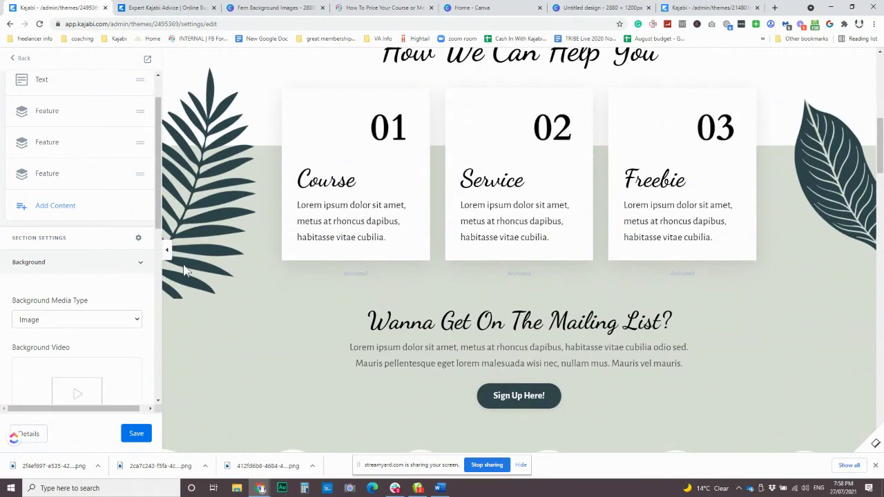
{"action": "scroll", "coordinate": [185, 270], "scroll_direction": "down", "scroll_amount": 3}
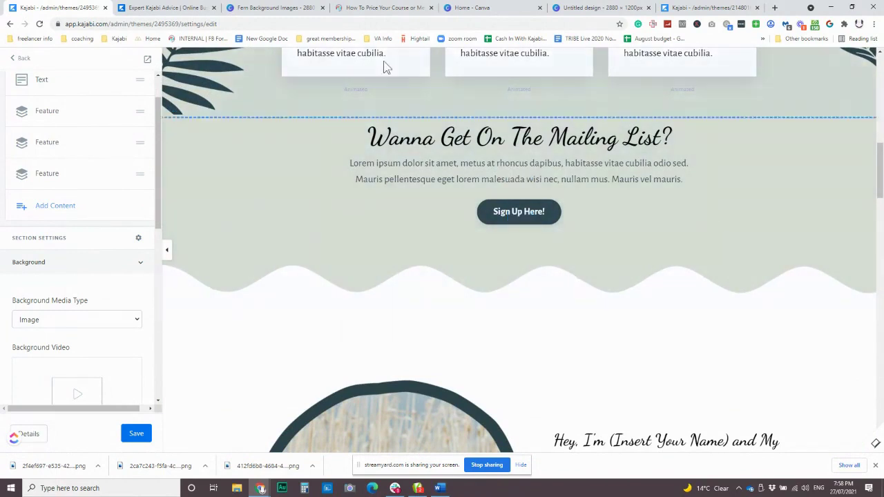
Step: Switch to the "Fern Background Images" design in Canva and recolour the green band on page 4 pink
{"action": "left_click", "coordinate": [276, 7]}
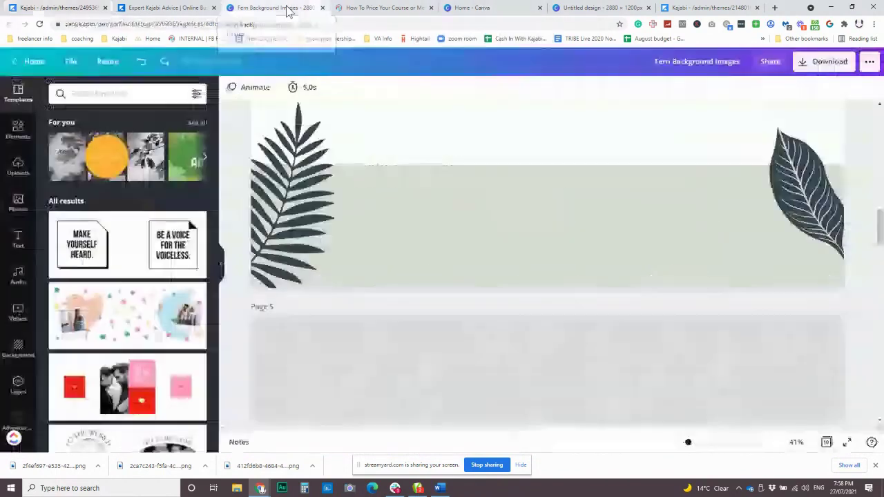
{"action": "scroll", "coordinate": [400, 265], "scroll_direction": "up", "scroll_amount": 3}
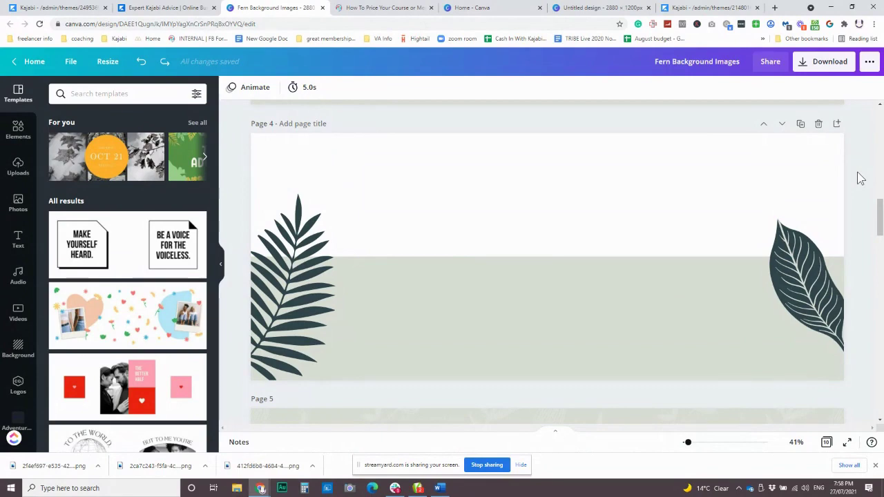
{"action": "left_click", "coordinate": [533, 321]}
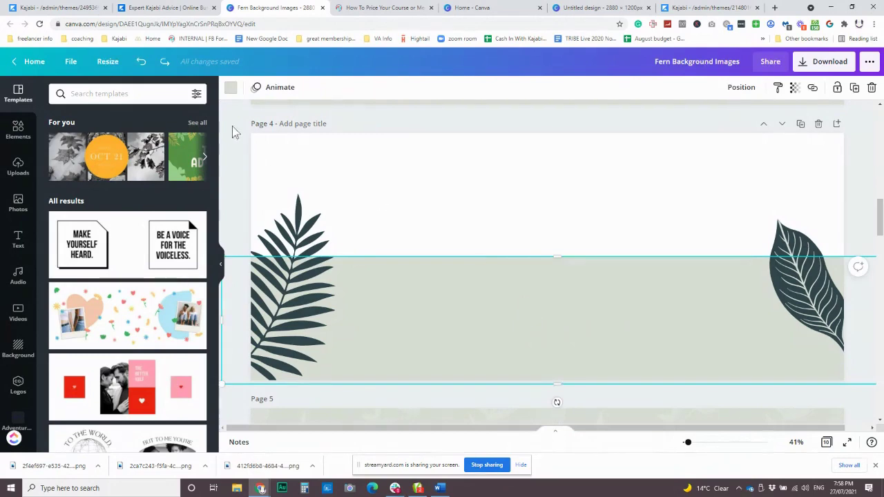
{"action": "left_click", "coordinate": [231, 90]}
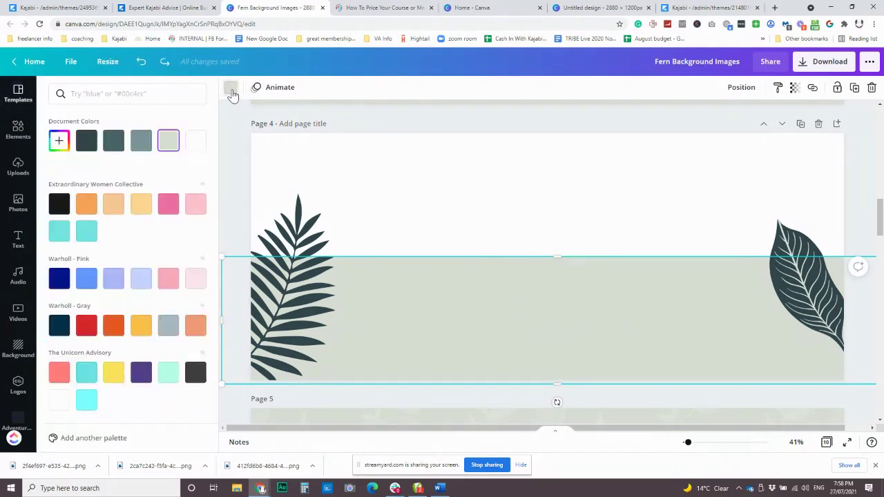
{"action": "left_click", "coordinate": [168, 204]}
Step: Recolour the fern frond on page 4 with the light blue from the "Warholl - Pink" palette
{"action": "left_click", "coordinate": [253, 207]}
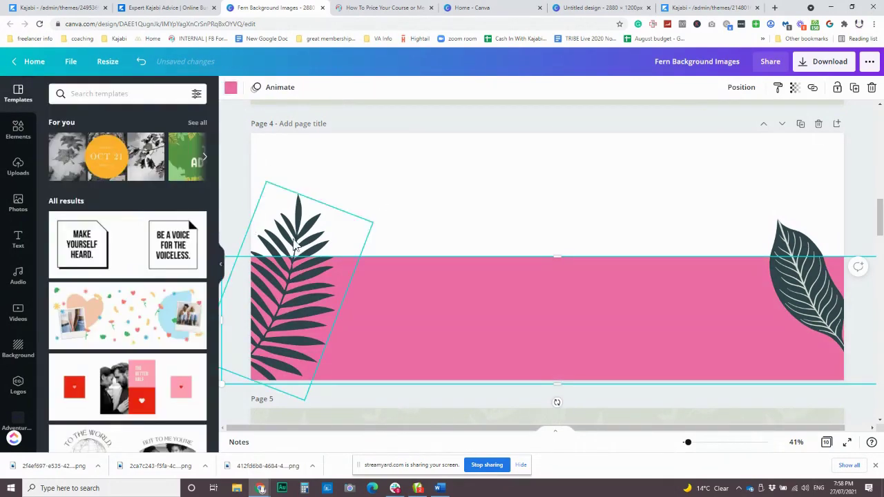
{"action": "left_click", "coordinate": [231, 90]}
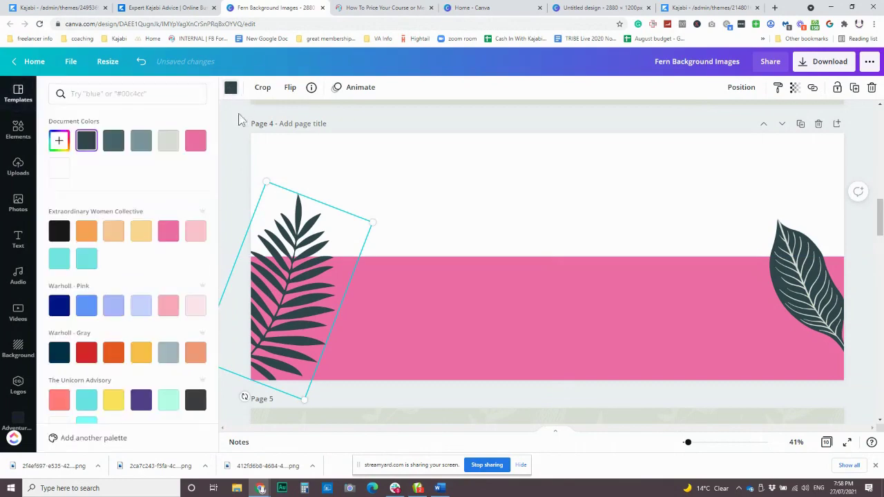
{"action": "left_click", "coordinate": [85, 305]}
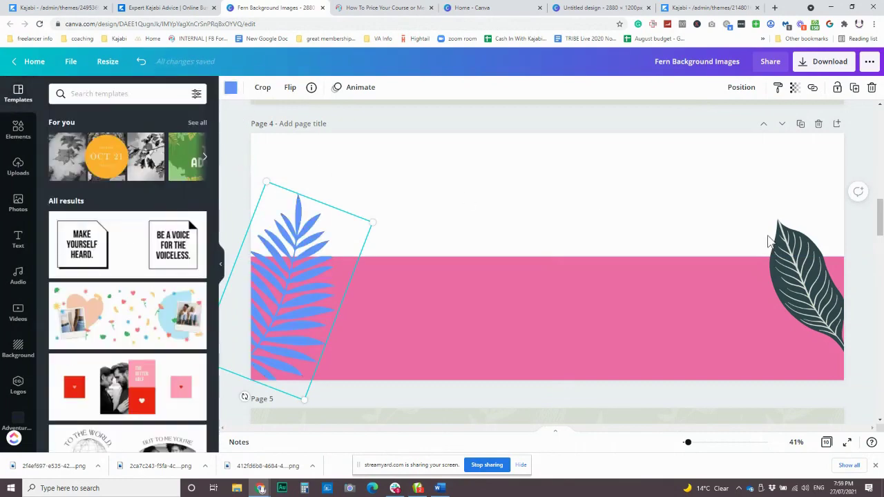
Step: Recolour the broad leaf on page 4 light blue and its veins pale lavender from the "Warholl - Pink" palette
{"action": "left_click", "coordinate": [796, 265]}
{"action": "left_click", "coordinate": [230, 89]}
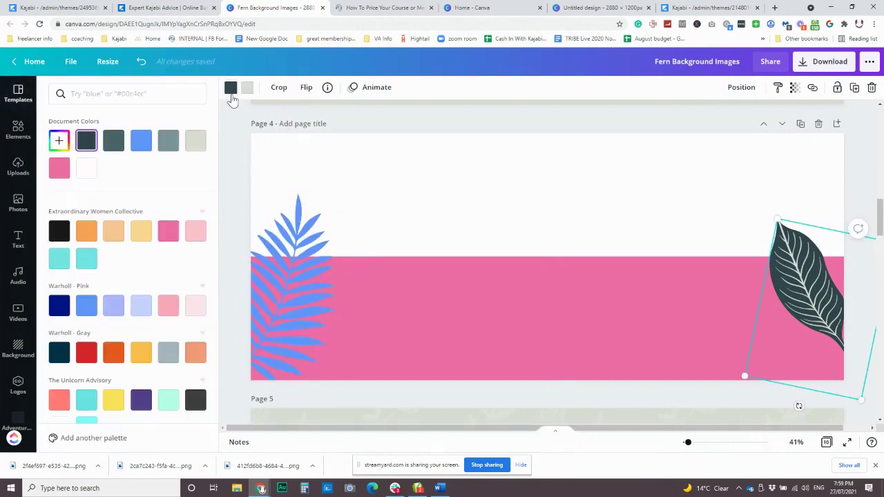
{"action": "left_click", "coordinate": [86, 306]}
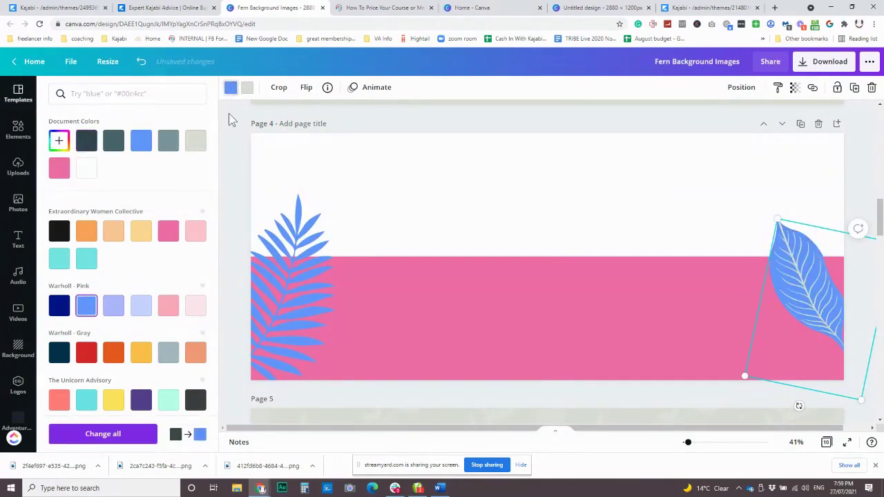
{"action": "left_click", "coordinate": [247, 87]}
{"action": "left_click", "coordinate": [141, 306]}
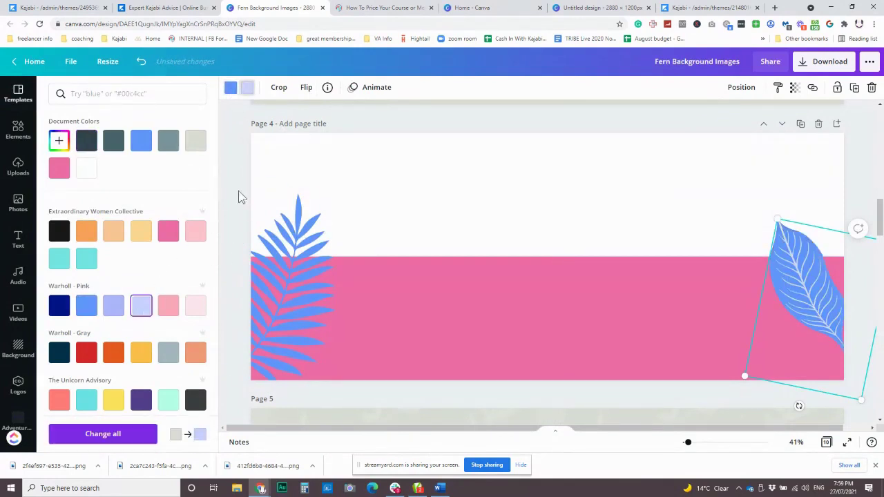
{"action": "key", "text": "Escape"}
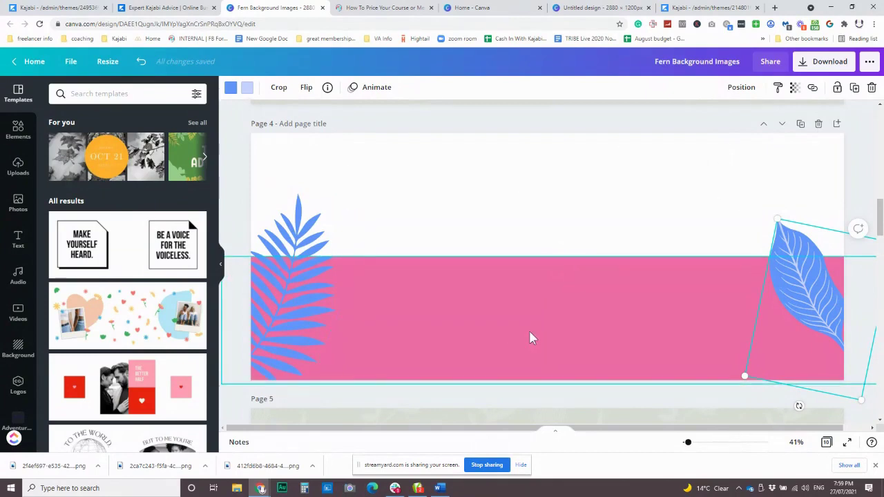
Step: Return to the Kajabi landing page editor and examine the "How We Can Help You" section's Background Image and position settings
{"action": "left_click", "coordinate": [78, 8]}
{"action": "scroll", "coordinate": [355, 279], "scroll_direction": "up", "scroll_amount": 3}
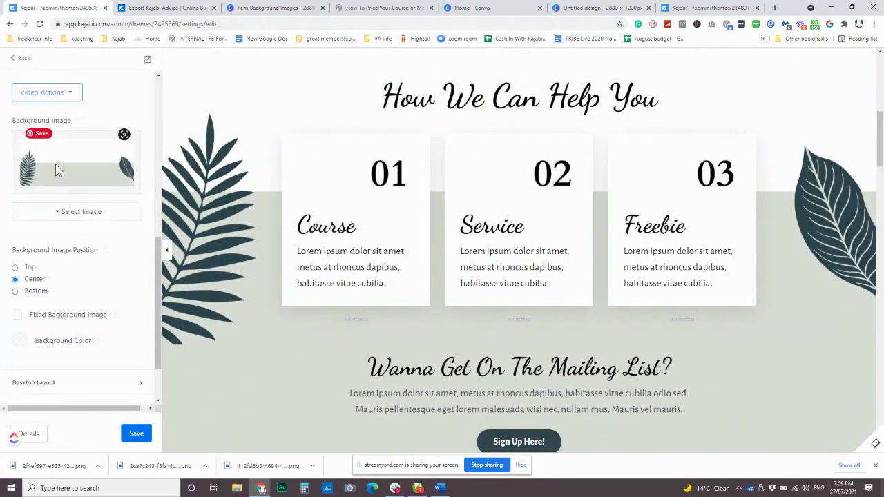
{"action": "scroll", "coordinate": [59, 171], "scroll_direction": "up", "scroll_amount": 1}
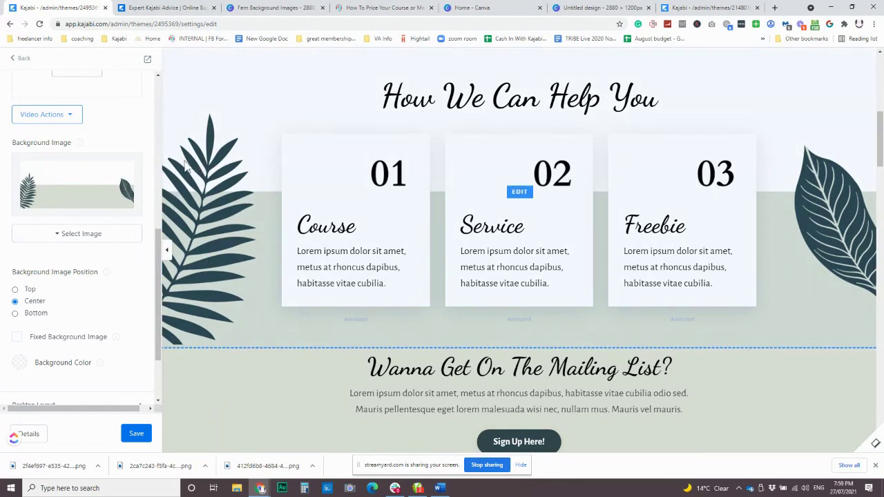
{"action": "scroll", "coordinate": [210, 190], "scroll_direction": "up", "scroll_amount": 2}
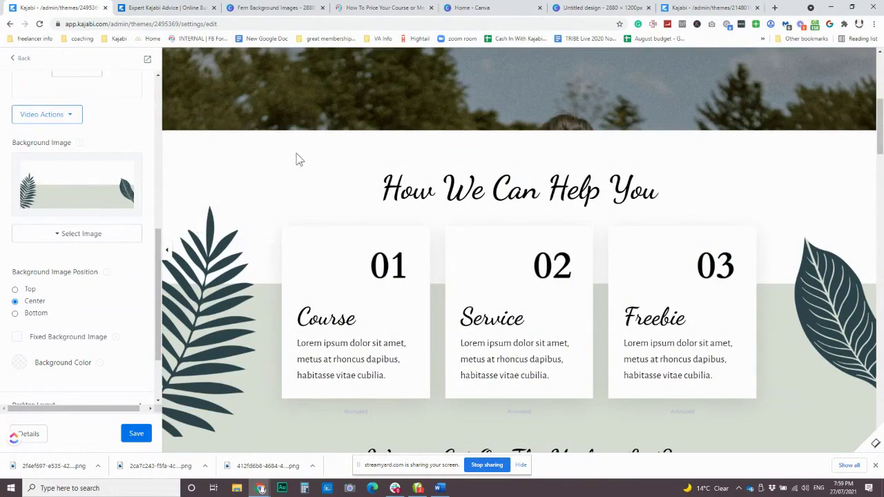
Step: Open the section settings of the "Wanna Get On The Mailing List?" section on the landing page
{"action": "scroll", "coordinate": [414, 262], "scroll_direction": "down", "scroll_amount": 4}
{"action": "scroll", "coordinate": [391, 267], "scroll_direction": "down", "scroll_amount": 1}
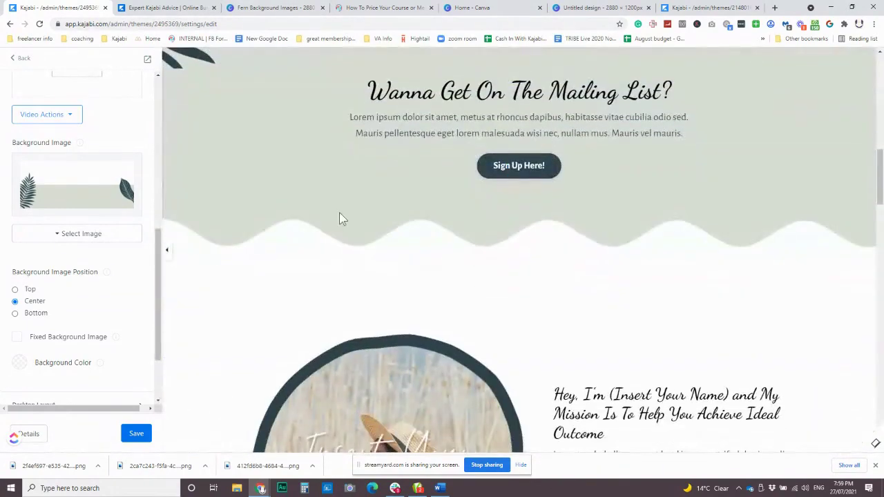
{"action": "scroll", "coordinate": [406, 226], "scroll_direction": "up", "scroll_amount": 1}
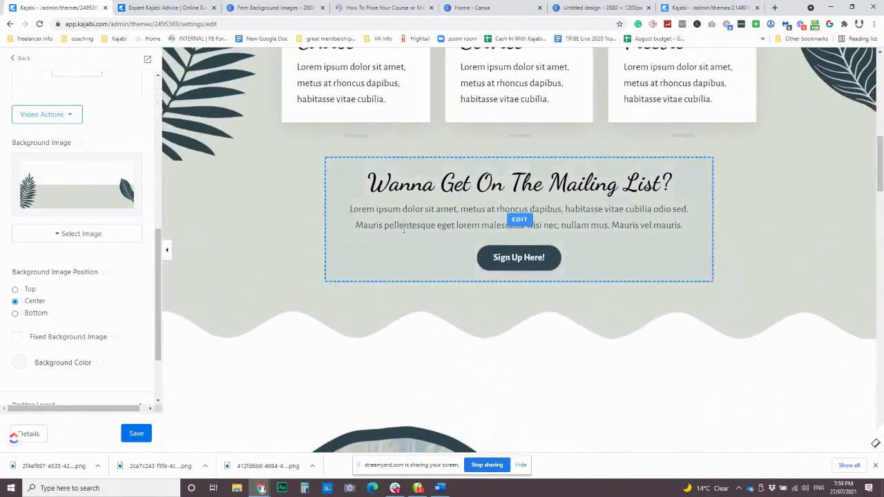
{"action": "left_click", "coordinate": [236, 263]}
Step: Switch to the "Fern Background Images" design in Canva and look through the background designs on pages 4 to 10
{"action": "left_click", "coordinate": [272, 7]}
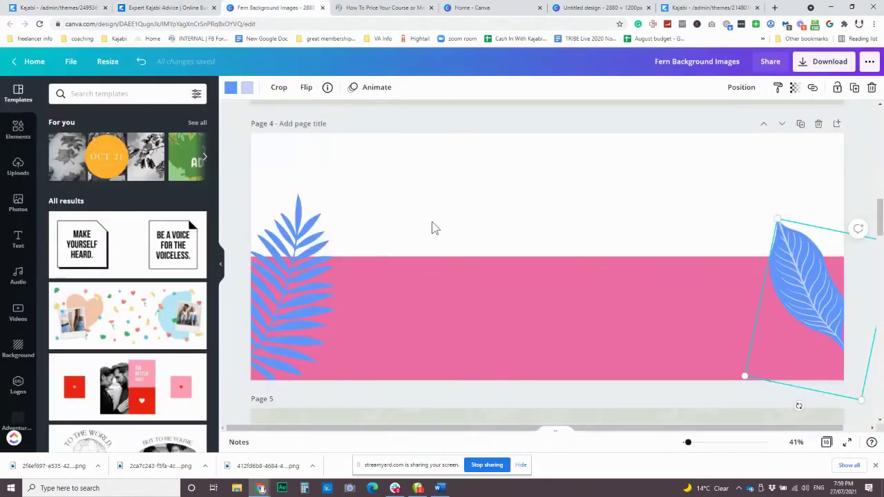
{"action": "scroll", "coordinate": [433, 229], "scroll_direction": "down", "scroll_amount": 10}
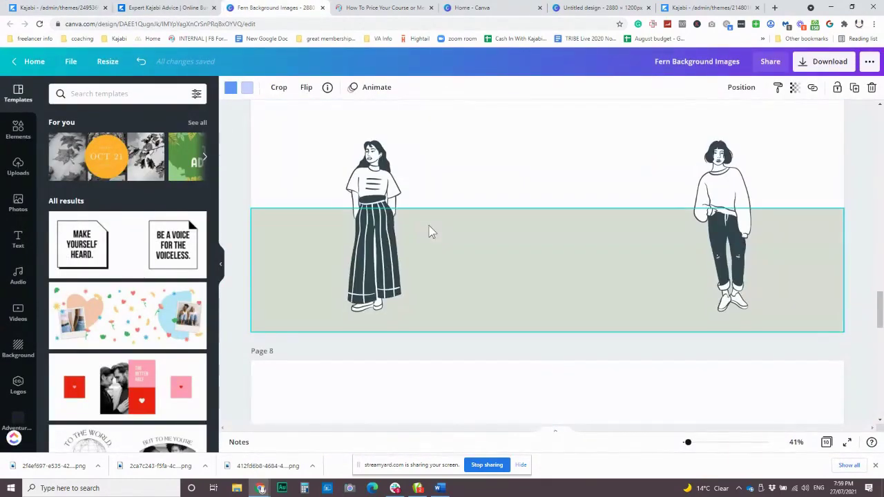
{"action": "scroll", "coordinate": [431, 228], "scroll_direction": "down", "scroll_amount": 3}
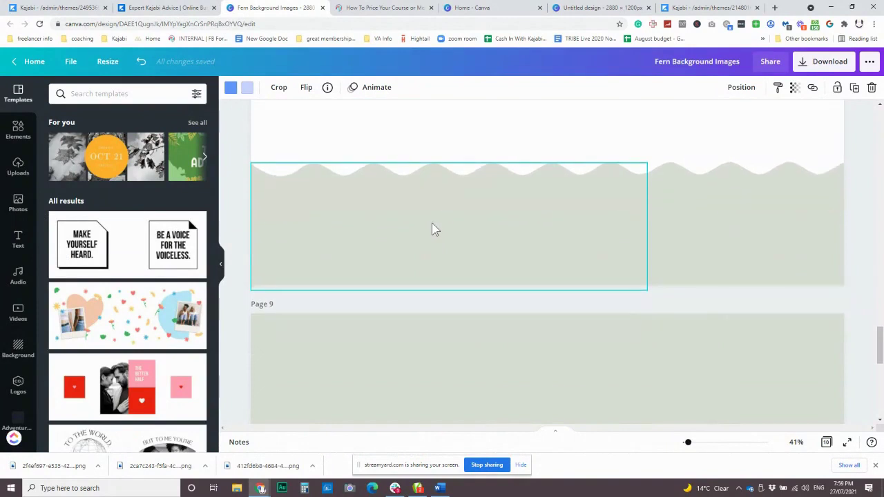
{"action": "scroll", "coordinate": [432, 229], "scroll_direction": "up", "scroll_amount": 1}
{"action": "left_click", "coordinate": [703, 181]}
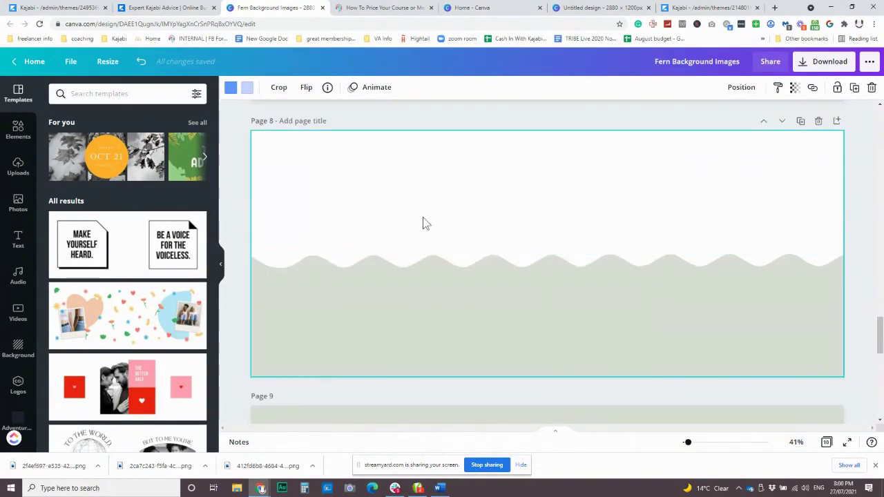
{"action": "scroll", "coordinate": [459, 283], "scroll_direction": "down", "scroll_amount": 7}
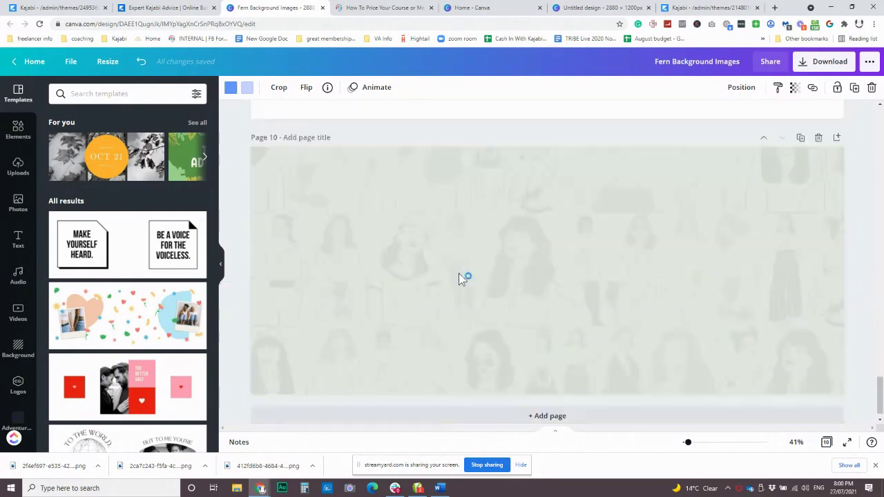
{"action": "scroll", "coordinate": [459, 273], "scroll_direction": "up", "scroll_amount": 1}
{"action": "scroll", "coordinate": [460, 278], "scroll_direction": "up", "scroll_amount": 2}
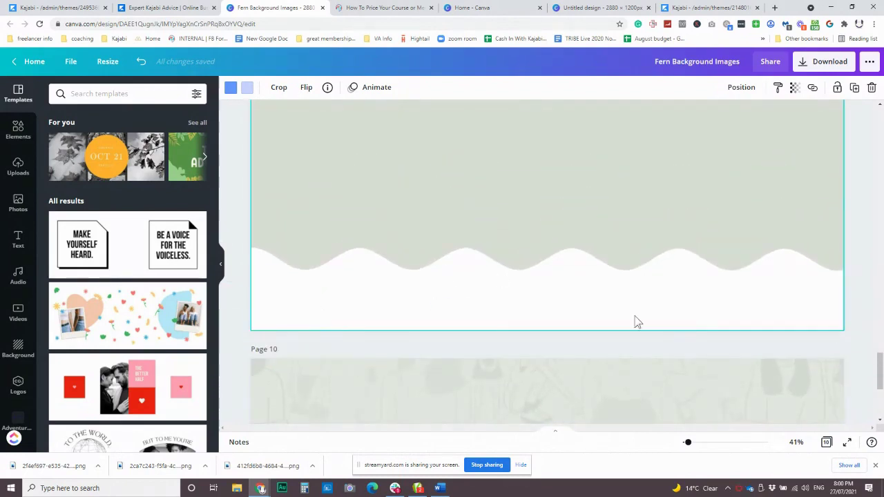
{"action": "scroll", "coordinate": [690, 228], "scroll_direction": "up", "scroll_amount": 2}
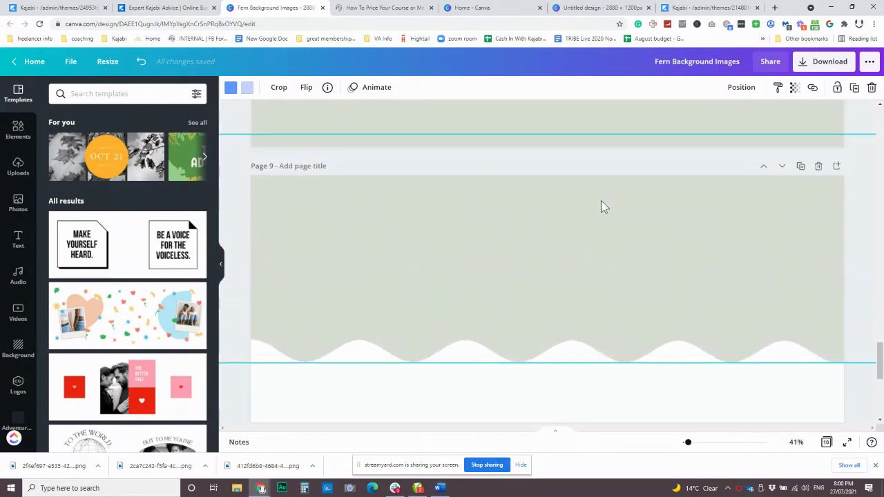
Step: Recolour the first colour of the wavy green graphic on page 9 with the purple from the "Unicorn Advisory" palette
{"action": "left_click", "coordinate": [600, 285]}
{"action": "left_click", "coordinate": [232, 88]}
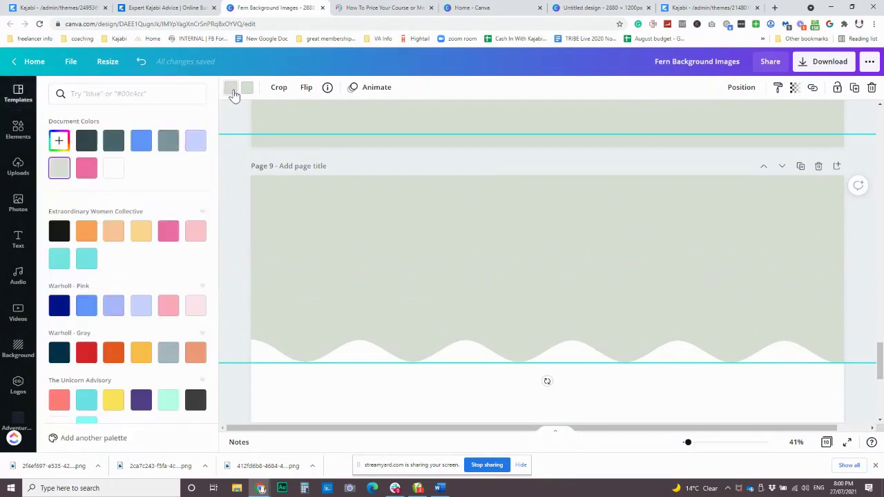
{"action": "scroll", "coordinate": [166, 290], "scroll_direction": "down", "scroll_amount": 2}
{"action": "scroll", "coordinate": [156, 280], "scroll_direction": "down", "scroll_amount": 3}
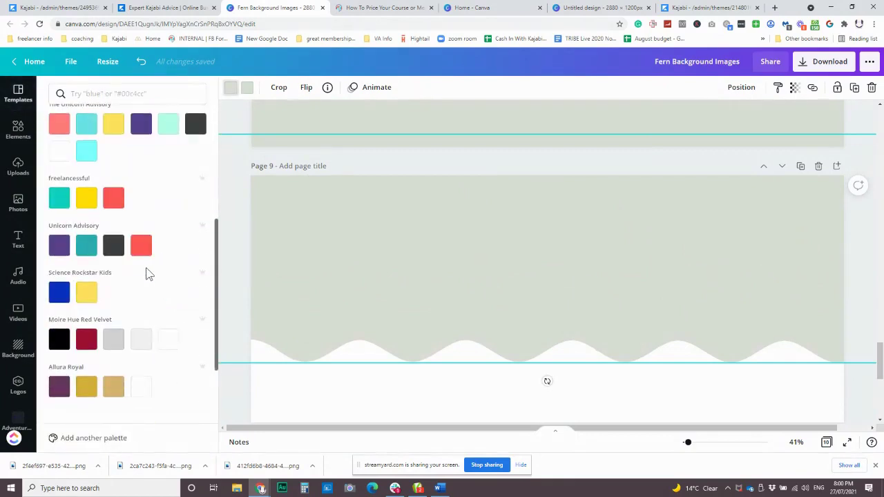
{"action": "left_click", "coordinate": [58, 247]}
{"action": "scroll", "coordinate": [162, 296], "scroll_direction": "down", "scroll_amount": 3}
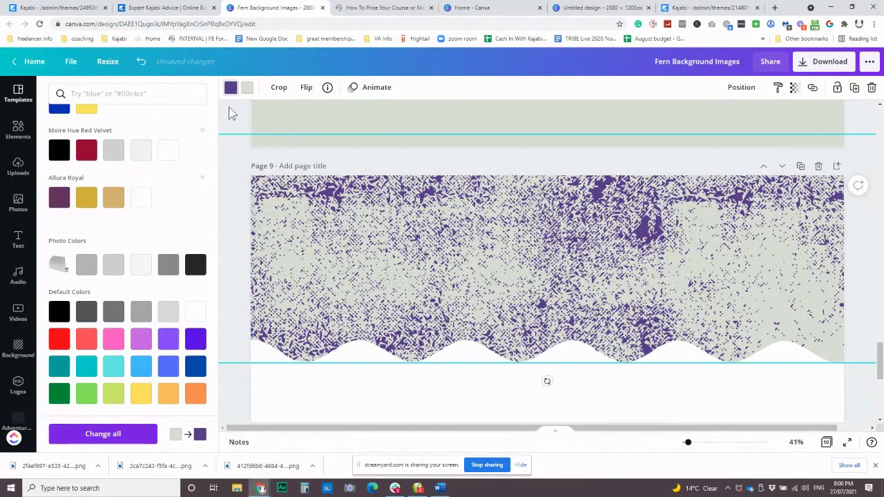
Step: Recolour the wavy graphic's second colour on page 9 with the same "Unicorn Advisory" purple
{"action": "left_click", "coordinate": [230, 89]}
{"action": "left_click", "coordinate": [246, 94]}
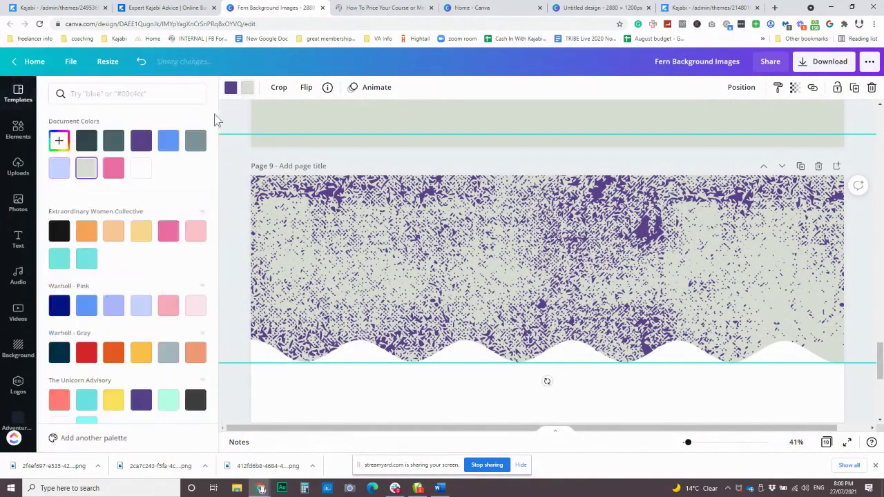
{"action": "scroll", "coordinate": [136, 272], "scroll_direction": "down", "scroll_amount": 5}
{"action": "left_click", "coordinate": [60, 291]}
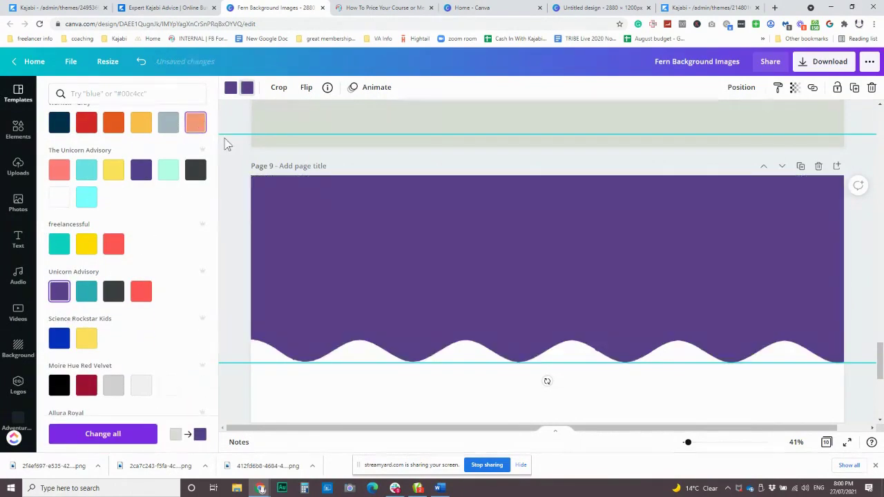
{"action": "left_click", "coordinate": [246, 92]}
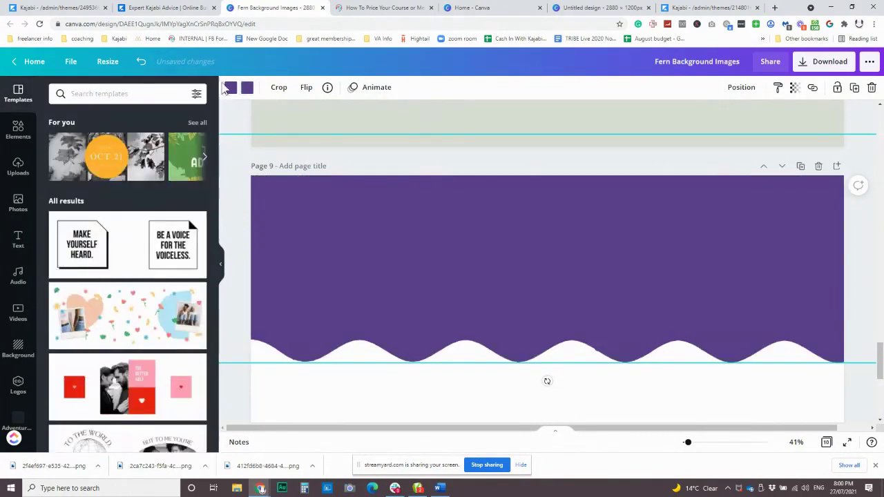
{"action": "scroll", "coordinate": [446, 300], "scroll_direction": "up", "scroll_amount": 1}
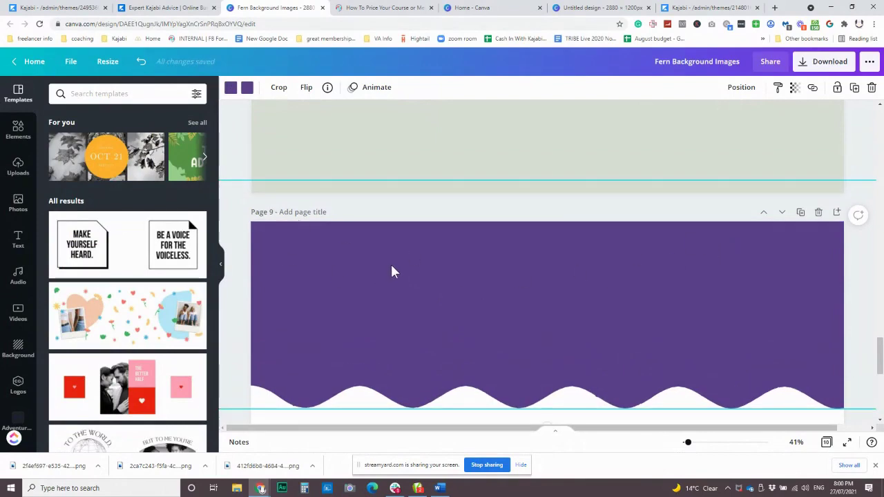
{"action": "scroll", "coordinate": [391, 270], "scroll_direction": "down", "scroll_amount": 2}
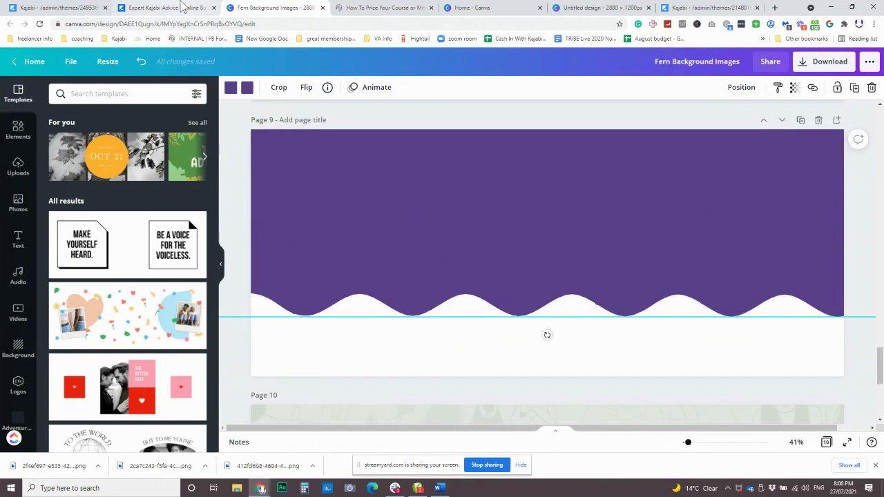
Step: Return to the Kajabi landing page editor and compare the background images of the "How We Can Help You" and mailing list sections
{"action": "left_click", "coordinate": [73, 7]}
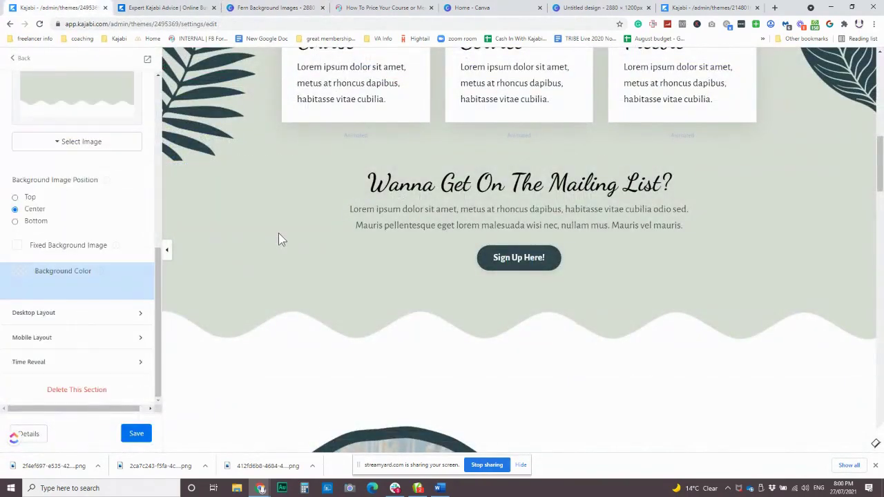
{"action": "scroll", "coordinate": [103, 170], "scroll_direction": "up", "scroll_amount": 1}
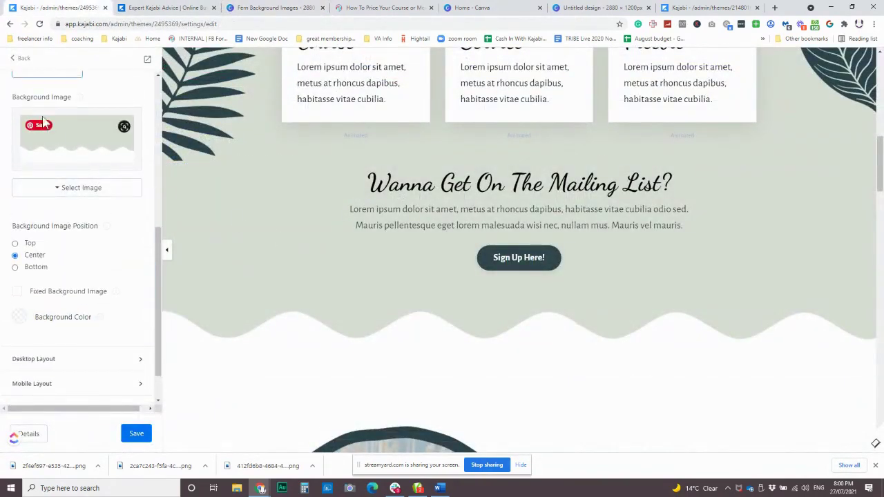
{"action": "scroll", "coordinate": [135, 139], "scroll_direction": "up", "scroll_amount": 5}
{"action": "scroll", "coordinate": [103, 178], "scroll_direction": "down", "scroll_amount": 4}
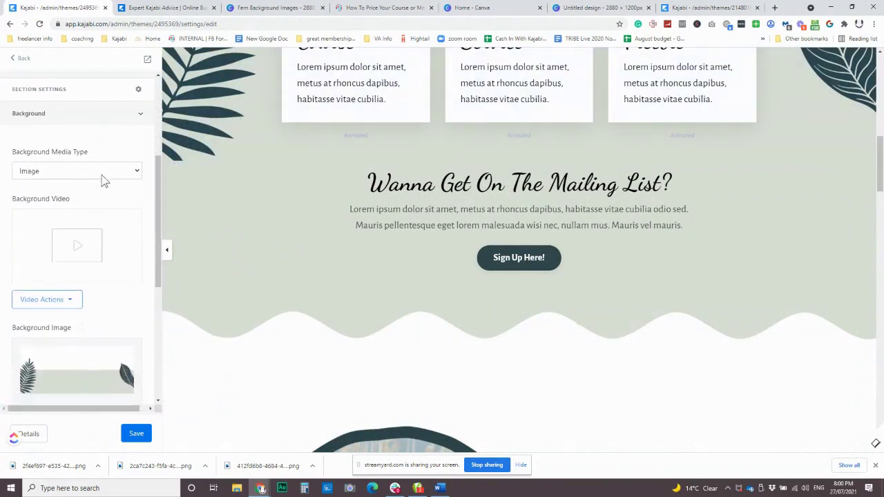
{"action": "scroll", "coordinate": [352, 279], "scroll_direction": "up", "scroll_amount": 2}
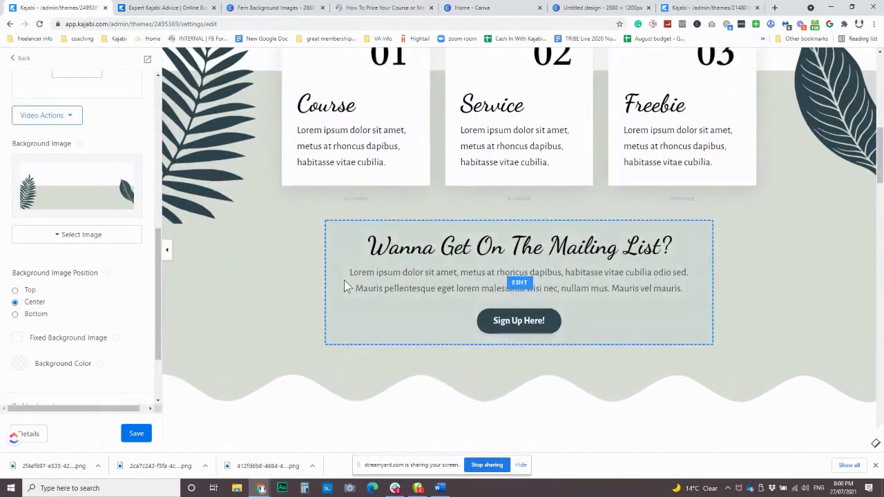
{"action": "scroll", "coordinate": [266, 283], "scroll_direction": "up", "scroll_amount": 4}
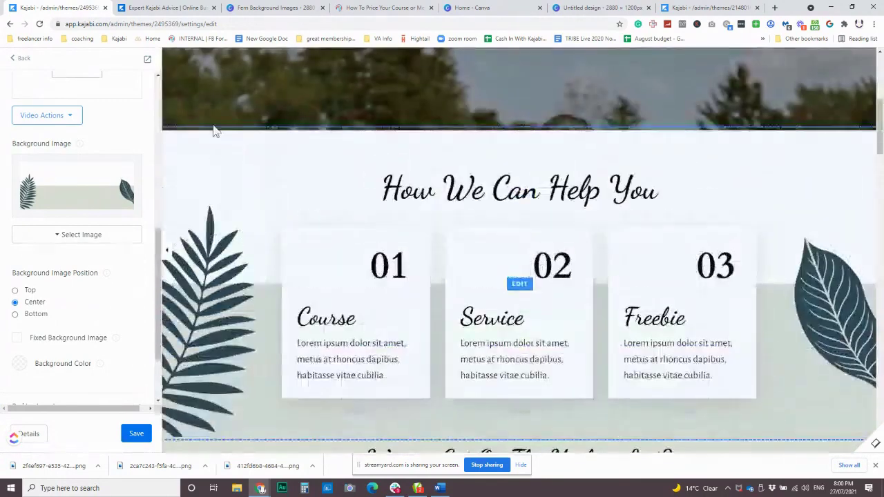
{"action": "scroll", "coordinate": [270, 307], "scroll_direction": "down", "scroll_amount": 3}
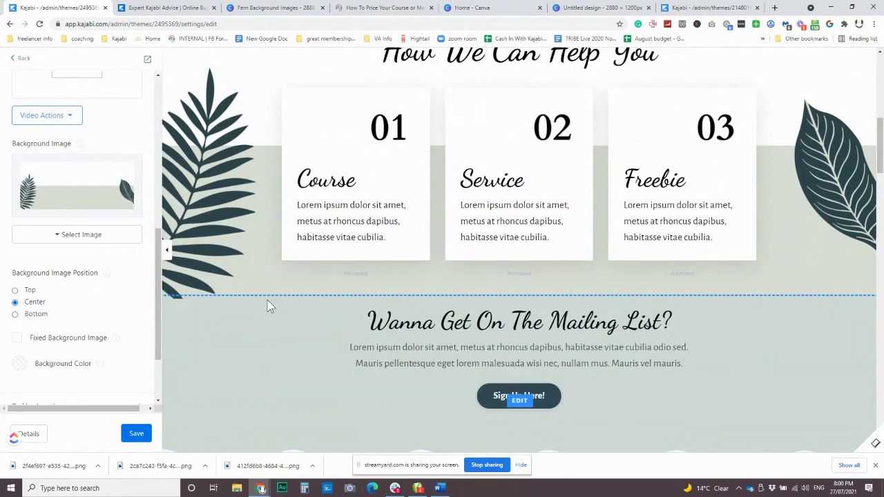
{"action": "scroll", "coordinate": [262, 300], "scroll_direction": "down", "scroll_amount": 3}
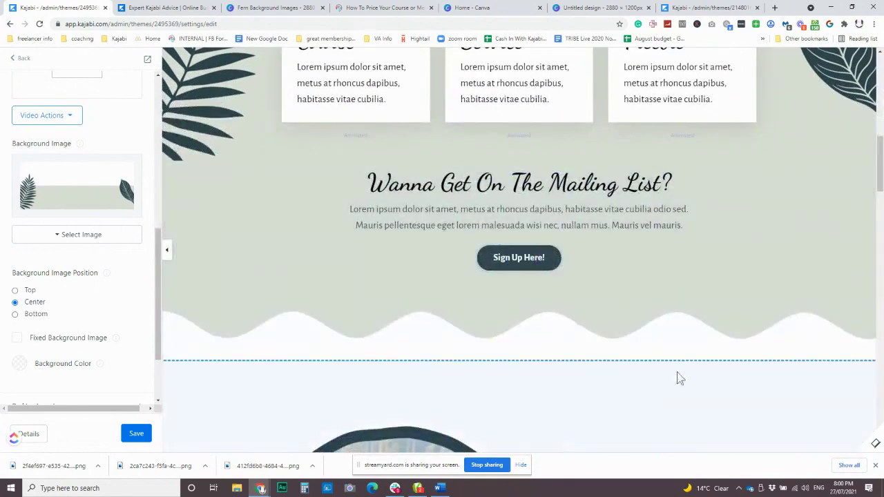
{"action": "scroll", "coordinate": [679, 377], "scroll_direction": "down", "scroll_amount": 3}
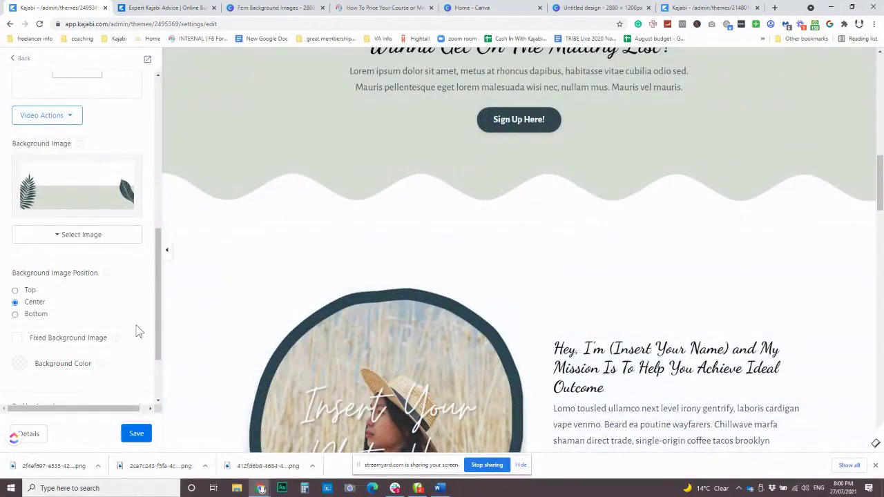
Step: Open the "Latest From The Blog" section's settings and examine its Background Image
{"action": "scroll", "coordinate": [560, 211], "scroll_direction": "down", "scroll_amount": 5}
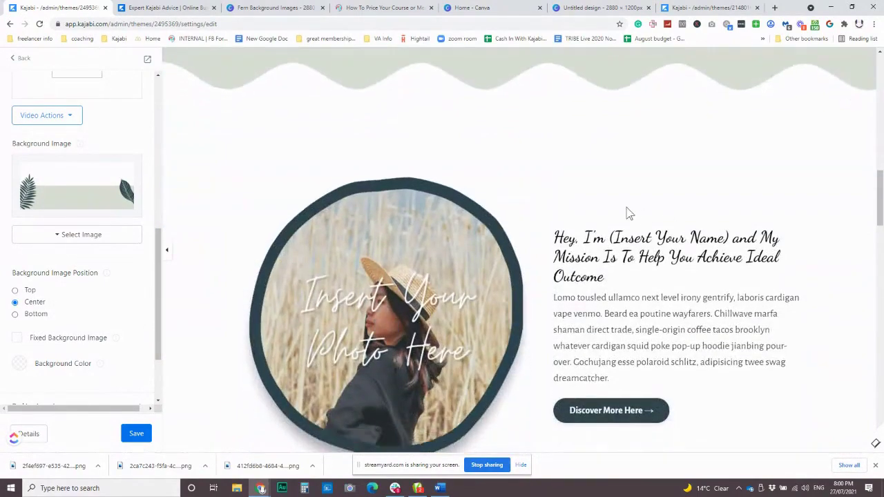
{"action": "scroll", "coordinate": [634, 208], "scroll_direction": "down", "scroll_amount": 4}
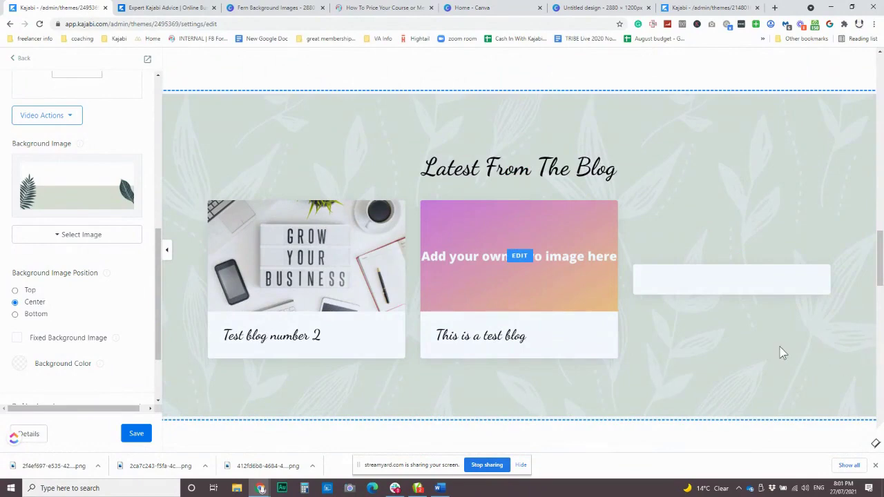
{"action": "left_click", "coordinate": [779, 161]}
{"action": "scroll", "coordinate": [63, 286], "scroll_direction": "down", "scroll_amount": 3}
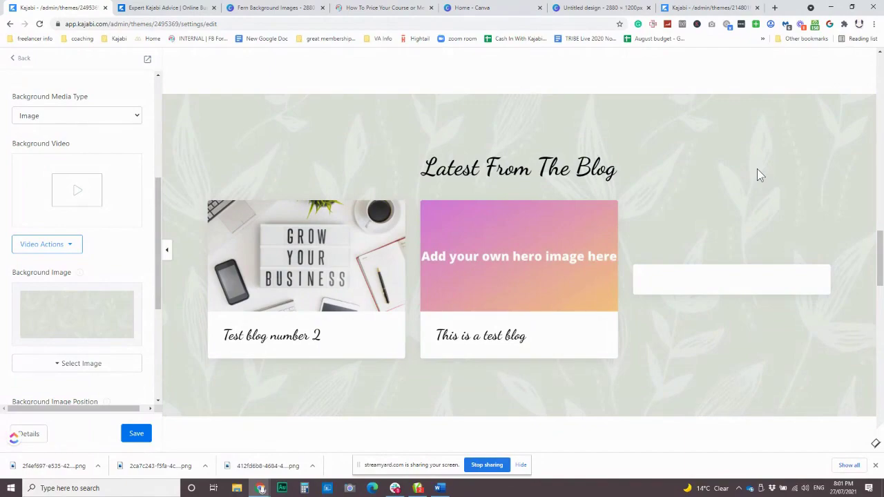
Step: Look through the student results, quote, freebie and footer sections, and open the freebie guide's Form block settings
{"action": "scroll", "coordinate": [757, 168], "scroll_direction": "down", "scroll_amount": 5}
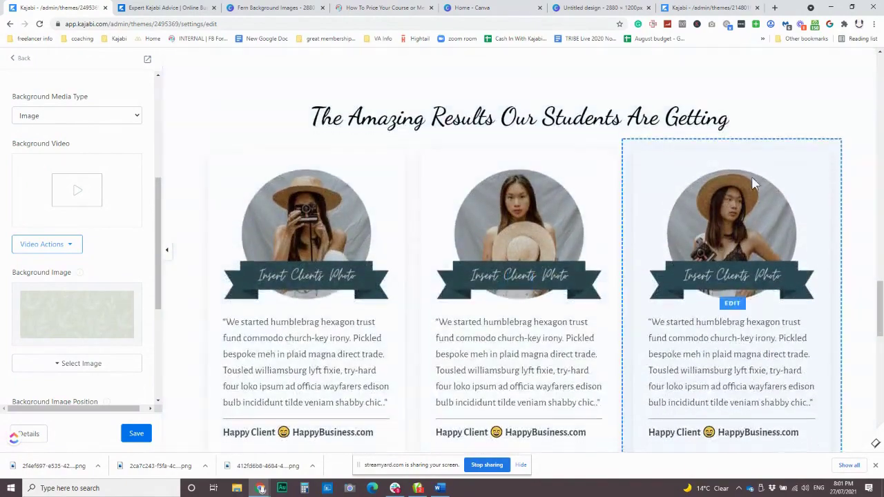
{"action": "scroll", "coordinate": [754, 182], "scroll_direction": "down", "scroll_amount": 7}
{"action": "scroll", "coordinate": [763, 188], "scroll_direction": "down", "scroll_amount": 3}
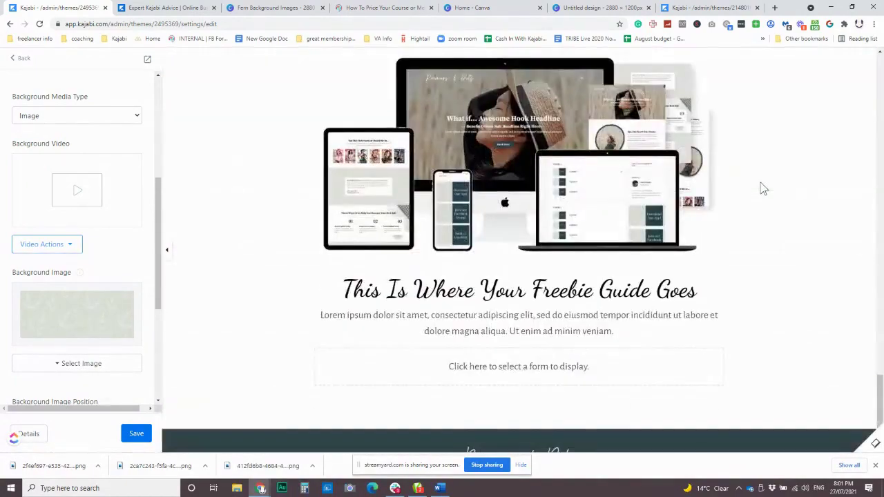
{"action": "scroll", "coordinate": [762, 189], "scroll_direction": "down", "scroll_amount": 2}
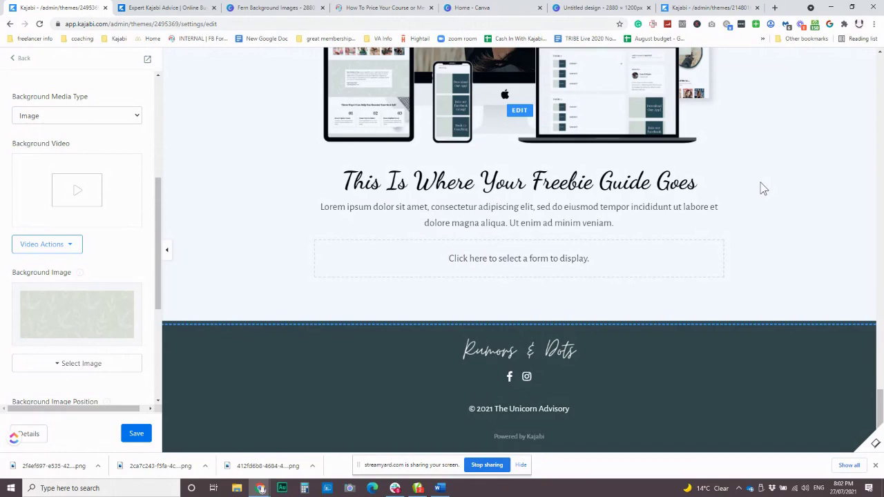
{"action": "scroll", "coordinate": [759, 235], "scroll_direction": "up", "scroll_amount": 3}
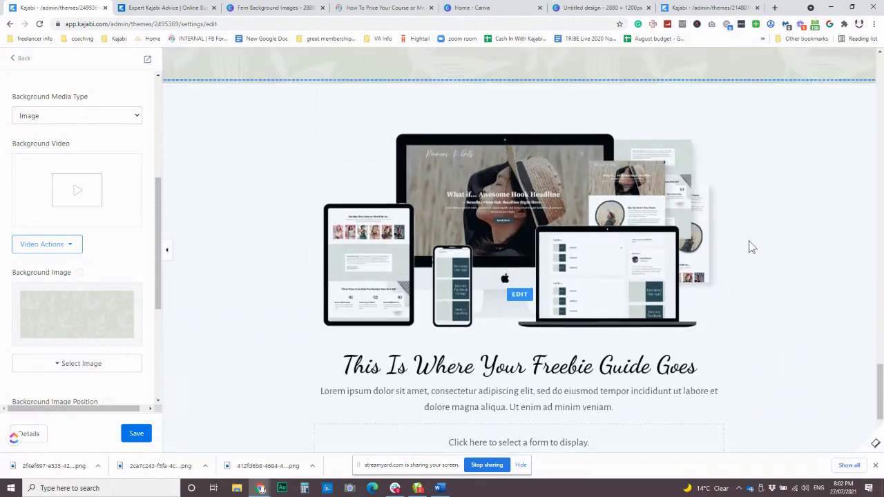
{"action": "scroll", "coordinate": [746, 249], "scroll_direction": "down", "scroll_amount": 2}
{"action": "left_click", "coordinate": [548, 253]}
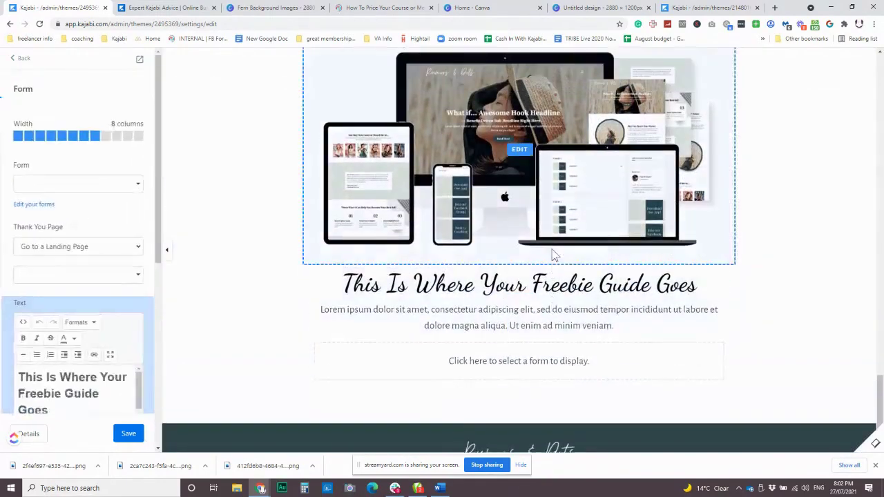
Step: Review the landing page's section designs from the quote section back up to the hero banner
{"action": "scroll", "coordinate": [562, 256], "scroll_direction": "up", "scroll_amount": 4}
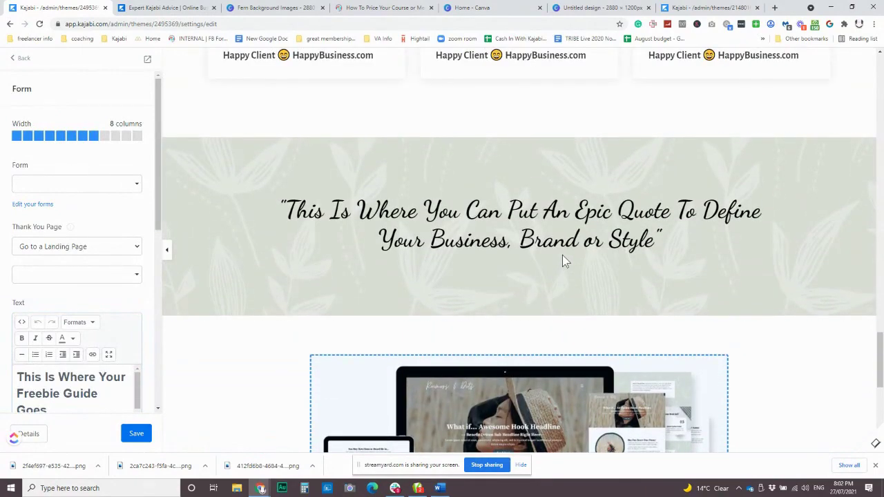
{"action": "scroll", "coordinate": [562, 260], "scroll_direction": "up", "scroll_amount": 5}
{"action": "scroll", "coordinate": [555, 257], "scroll_direction": "up", "scroll_amount": 5}
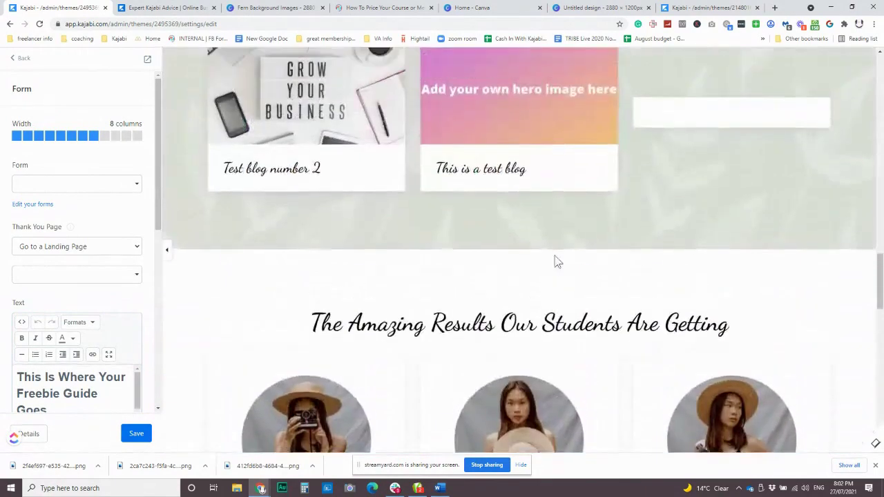
{"action": "scroll", "coordinate": [557, 261], "scroll_direction": "up", "scroll_amount": 5}
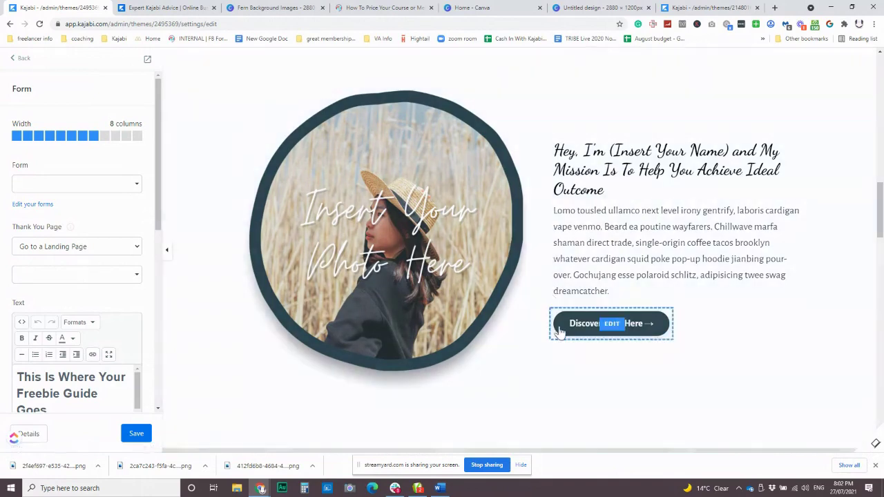
{"action": "scroll", "coordinate": [557, 329], "scroll_direction": "up", "scroll_amount": 5}
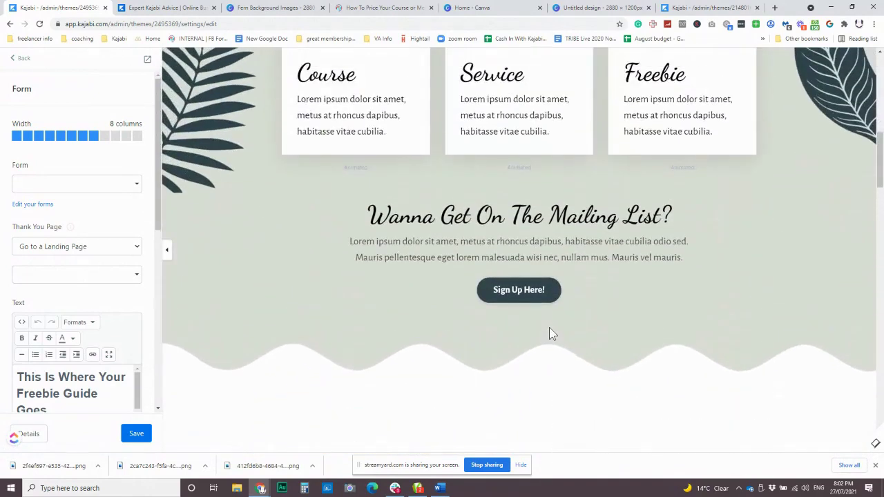
{"action": "scroll", "coordinate": [337, 279], "scroll_direction": "up", "scroll_amount": 1}
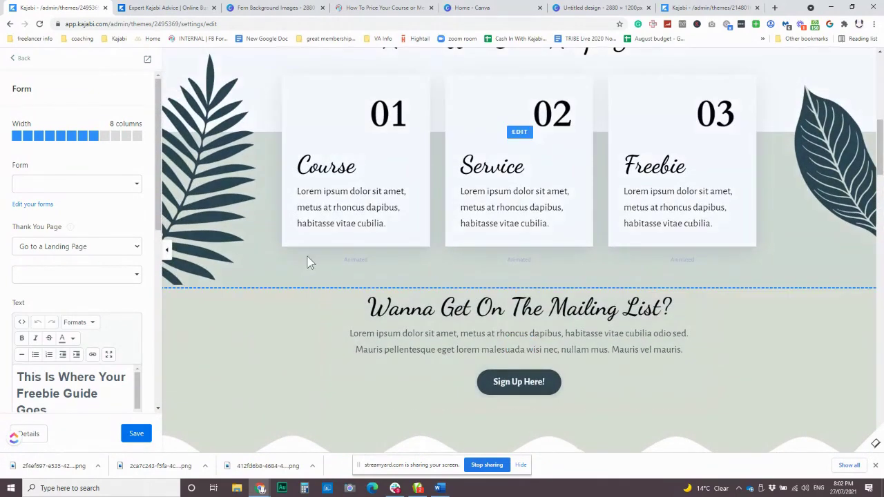
{"action": "scroll", "coordinate": [222, 352], "scroll_direction": "up", "scroll_amount": 5}
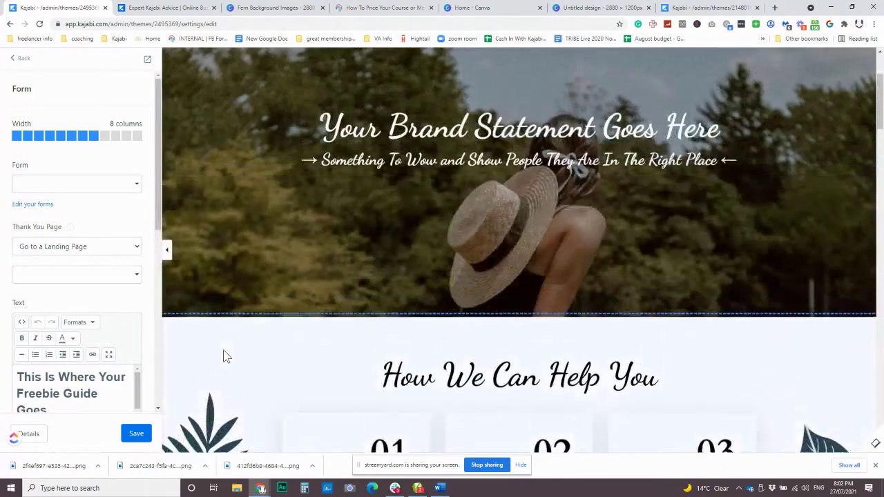
{"action": "scroll", "coordinate": [224, 350], "scroll_direction": "up", "scroll_amount": 1}
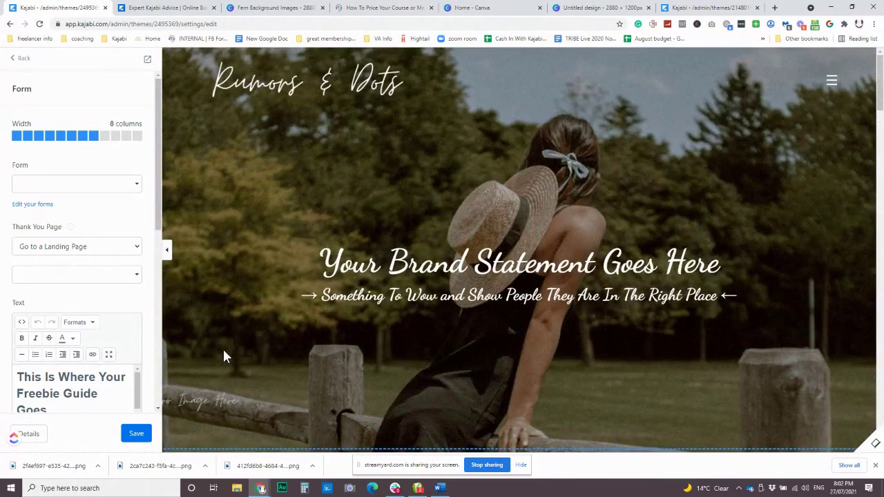